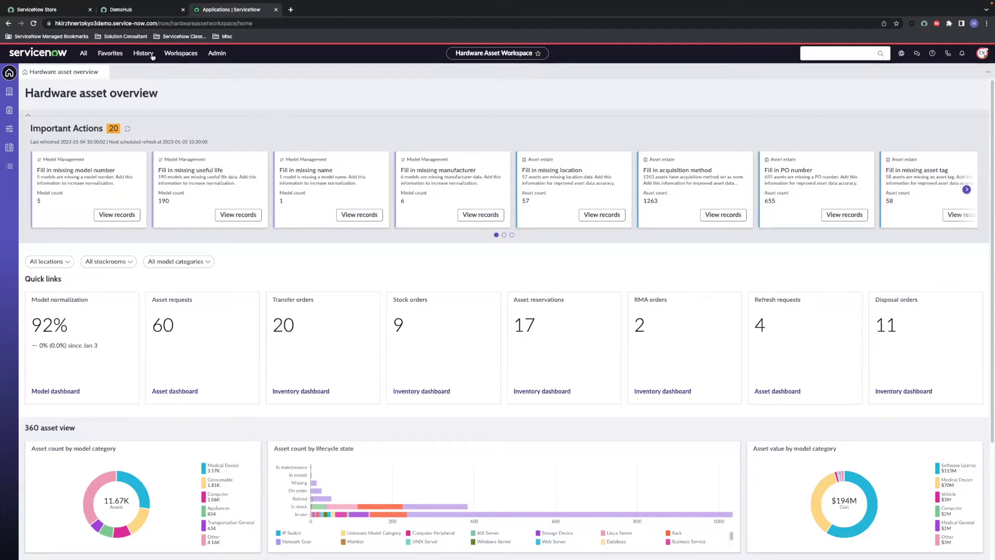
Step: Load the Hardware Models list from the 'Lab 2 - Hardware Models' favorite
click(118, 54)
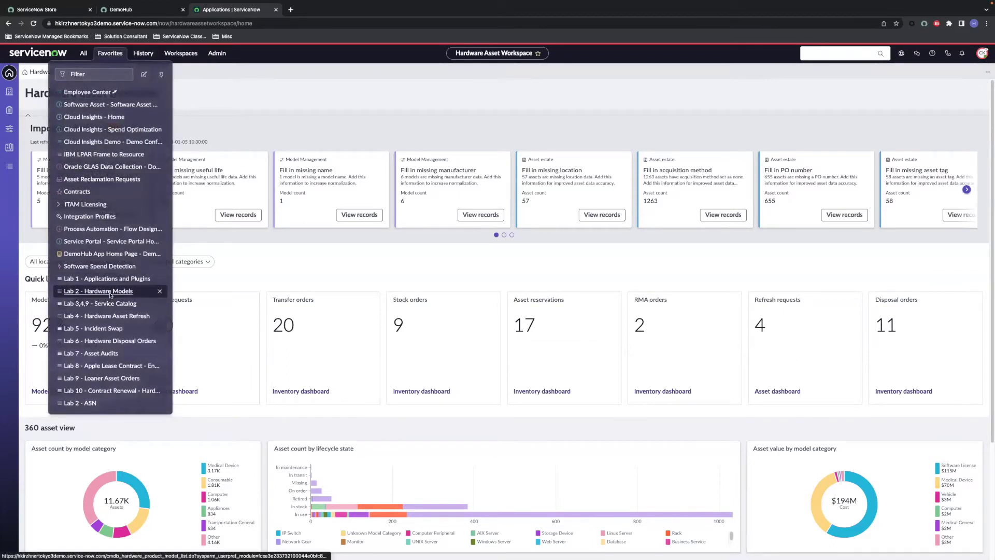
click(111, 292)
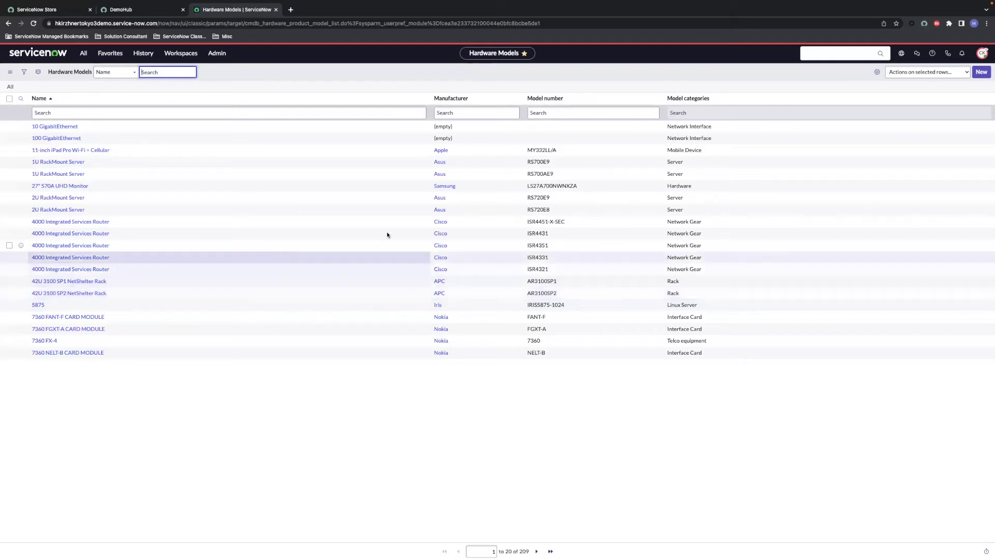
Step: Start a new hardware model with manufacturer Lenovo and name 'ThinkPad P52'
click(980, 74)
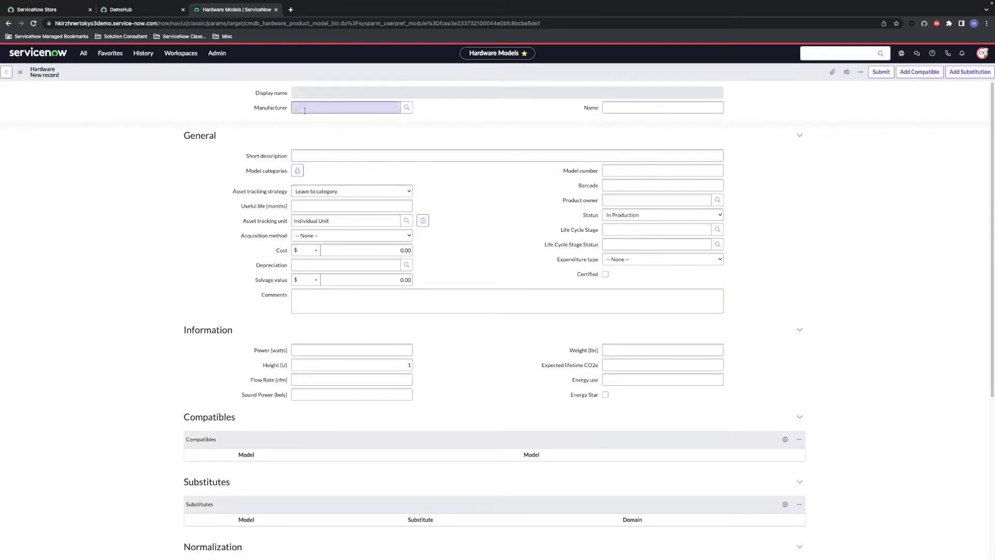
text(lenovo)
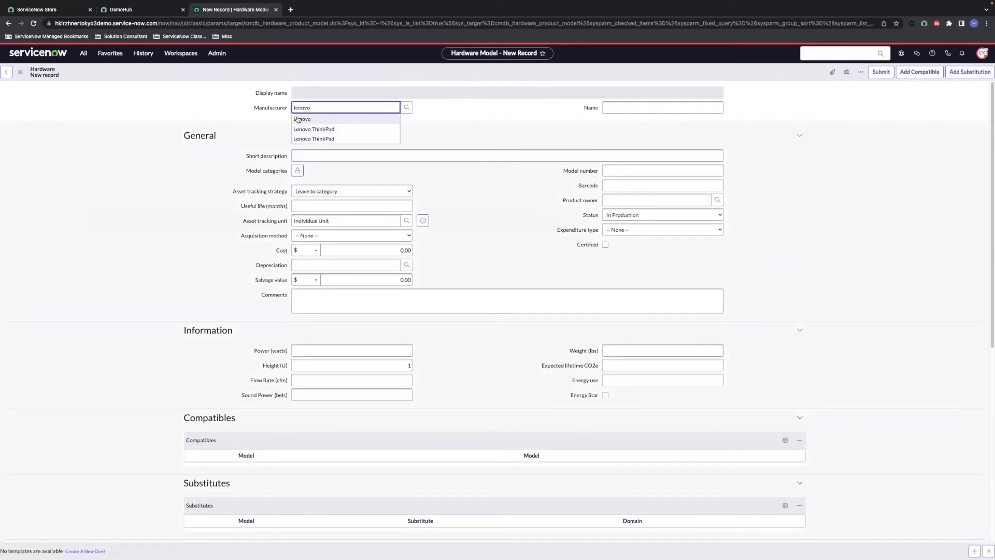
click(300, 119)
click(673, 105)
text(Think)
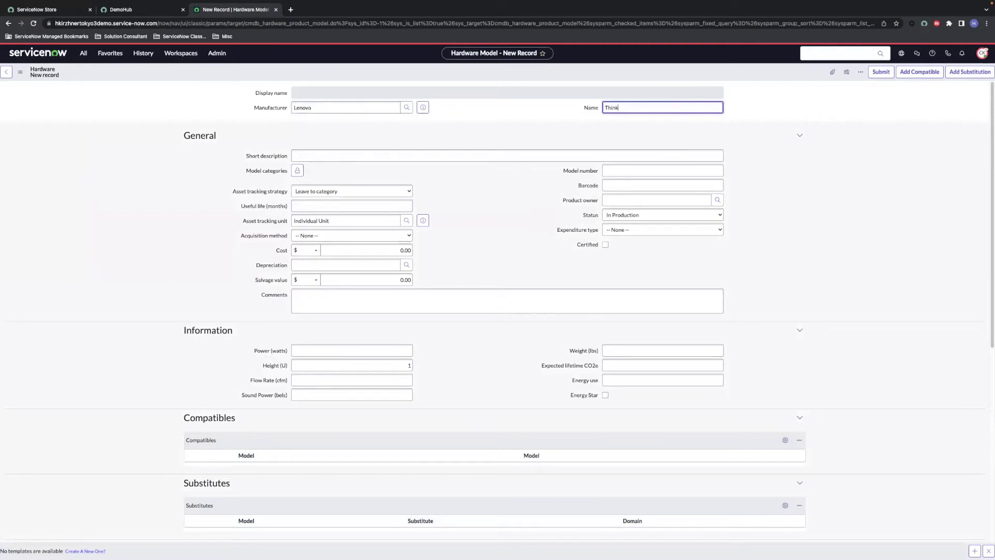
text(pad P5)
click(620, 108)
key(BackSpace)
text(P)
Step: Add Computer to the new model's categories
click(296, 171)
text(Computer)
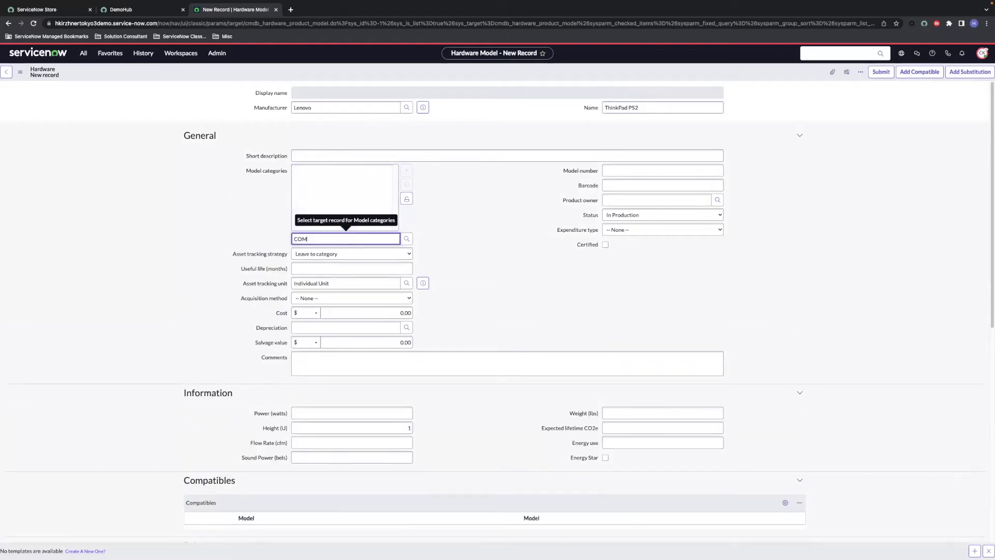
key(Down)
key(Return)
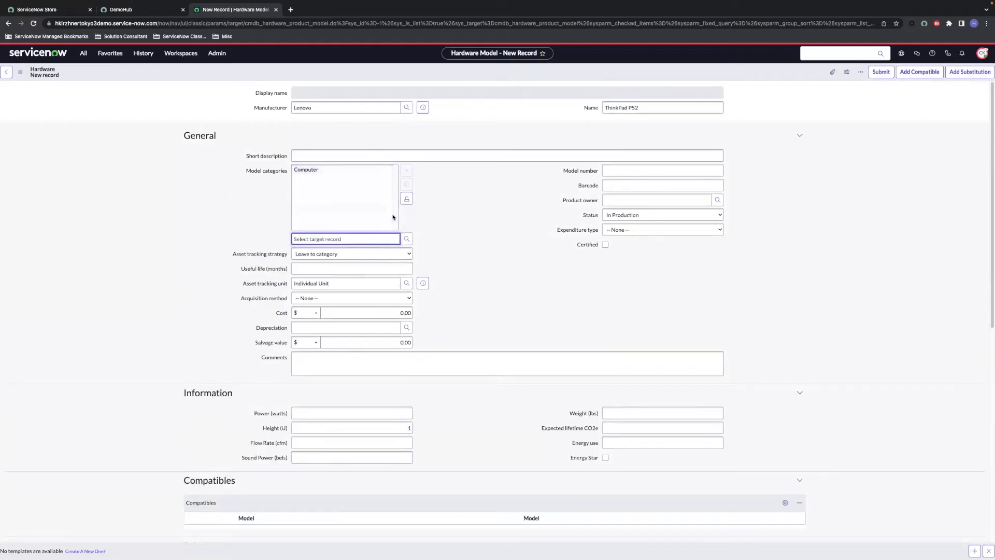
Step: Set useful life to 36 months and cost to 1500, then save the model
click(406, 199)
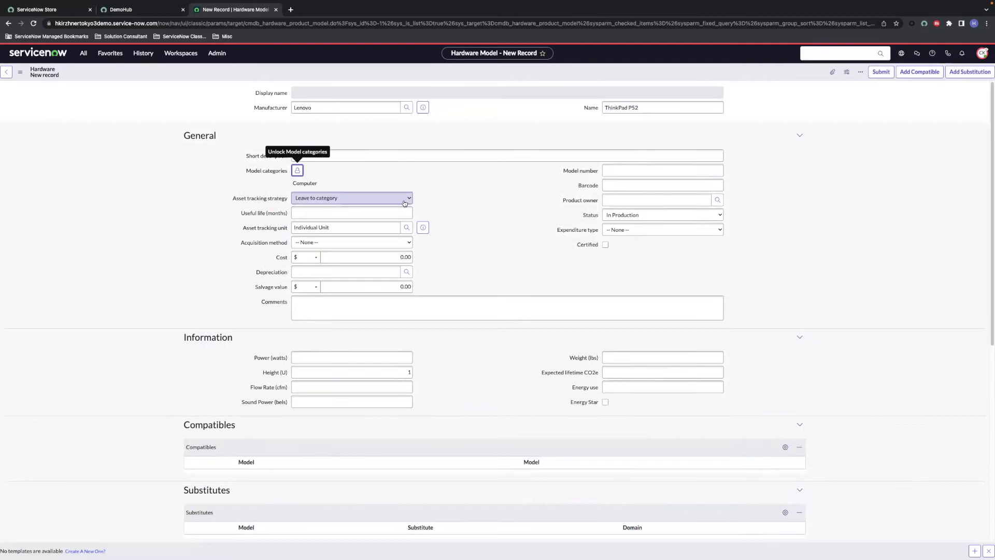
click(366, 212)
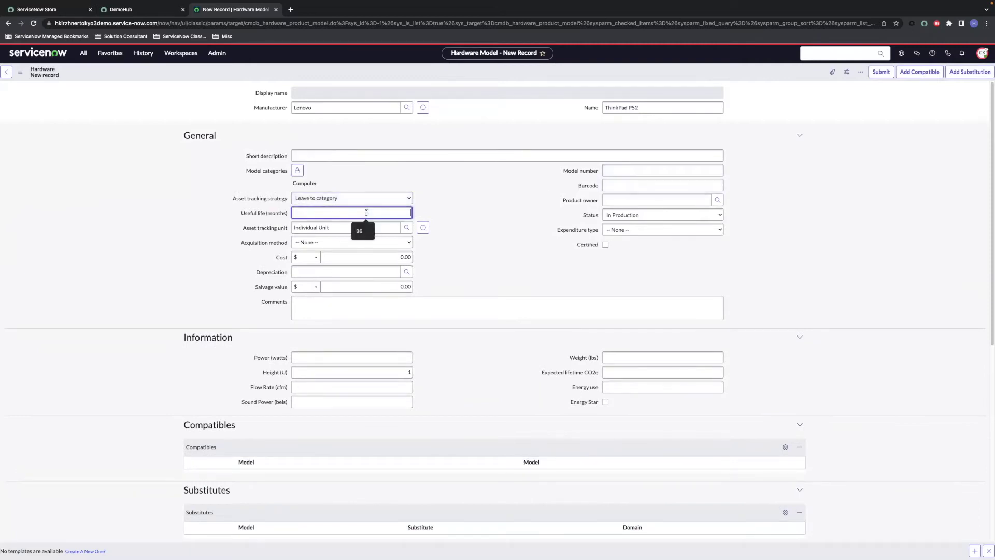
text(36)
click(381, 258)
double_click(399, 259)
text(1500)
click(495, 192)
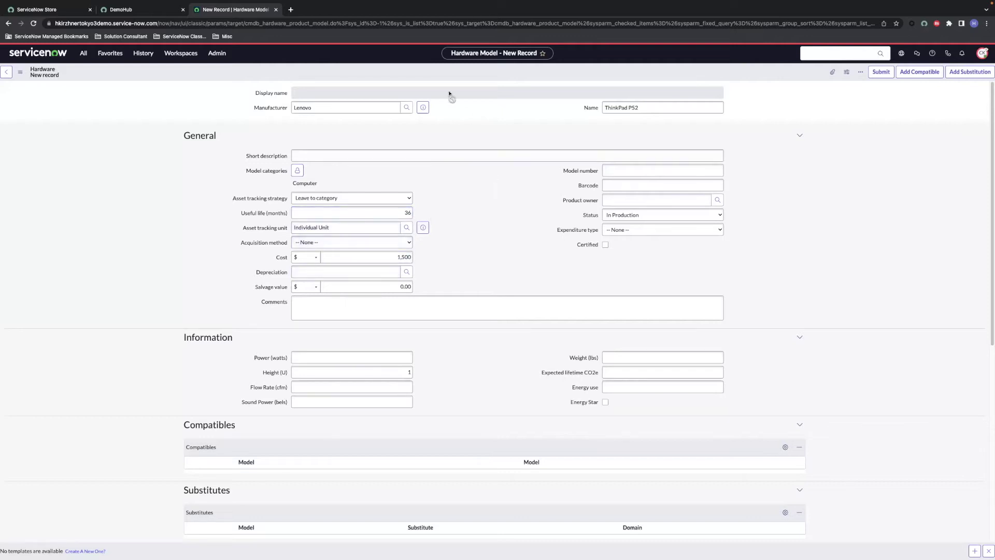
right_click(445, 77)
click(456, 82)
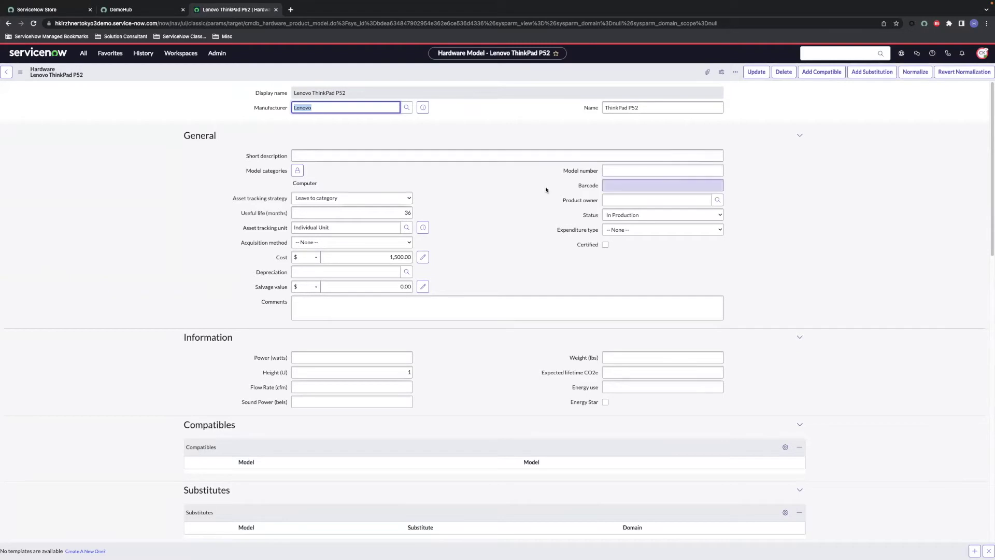
Step: Enter model number 20M9002BSP, save, and check the Normalization section reads Normalized
scroll(658, 185, down, 5)
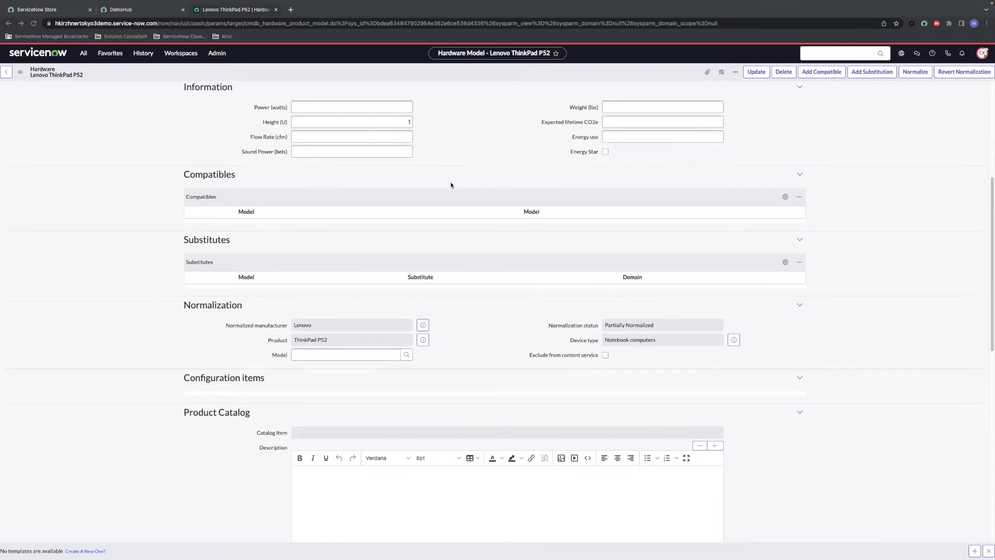
scroll(450, 185, up, 5)
click(612, 171)
text(20M9002BSP)
right_click(550, 71)
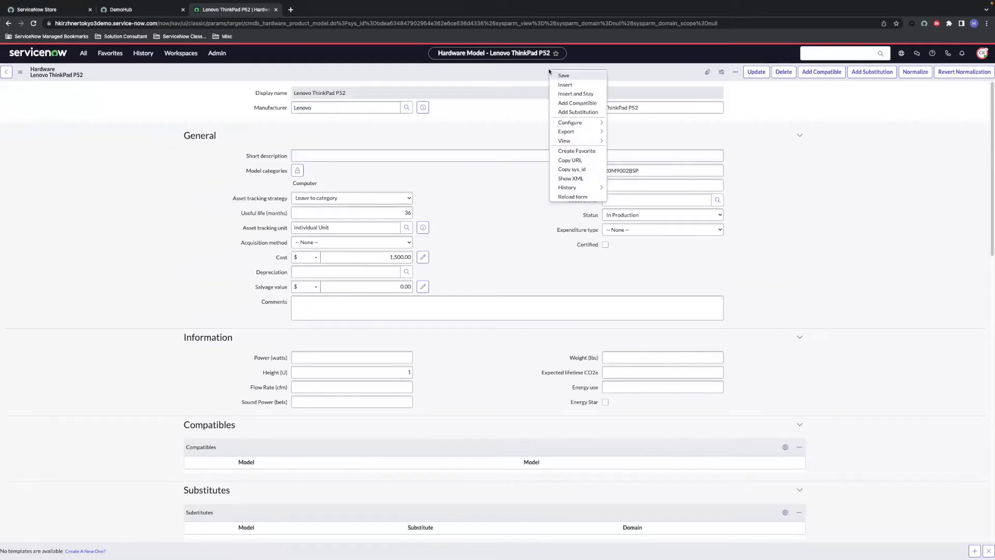
click(554, 75)
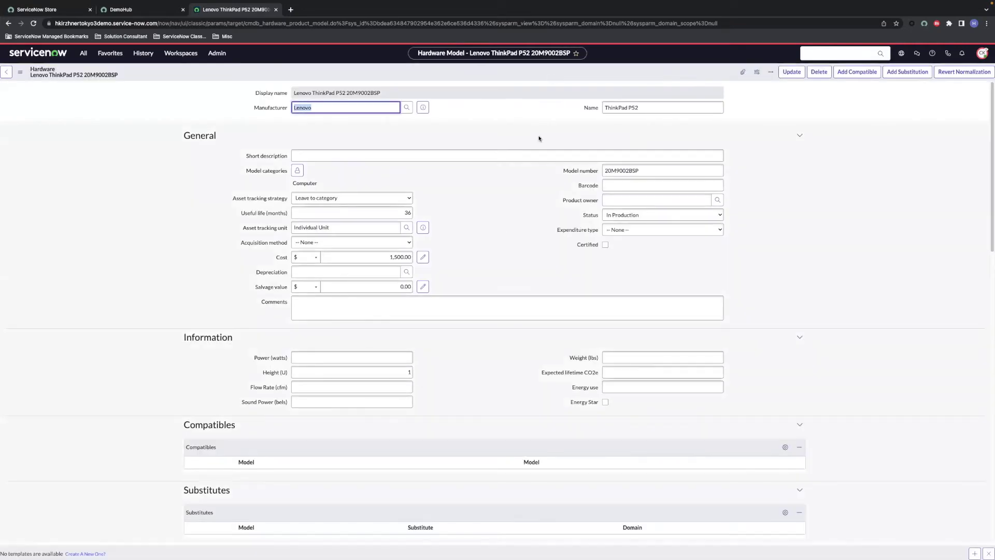
scroll(481, 346, down, 3)
scroll(482, 348, down, 2)
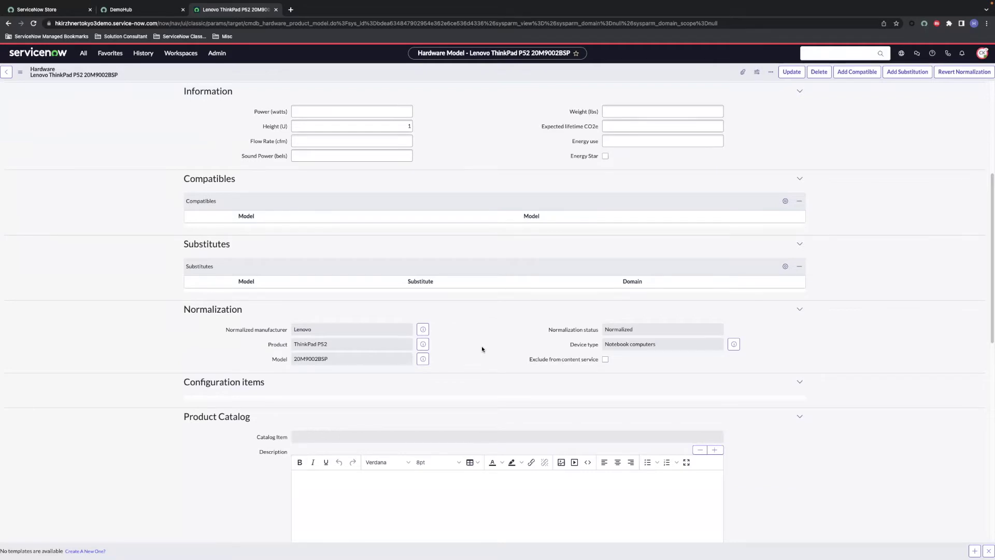
scroll(482, 349, down, 4)
click(473, 335)
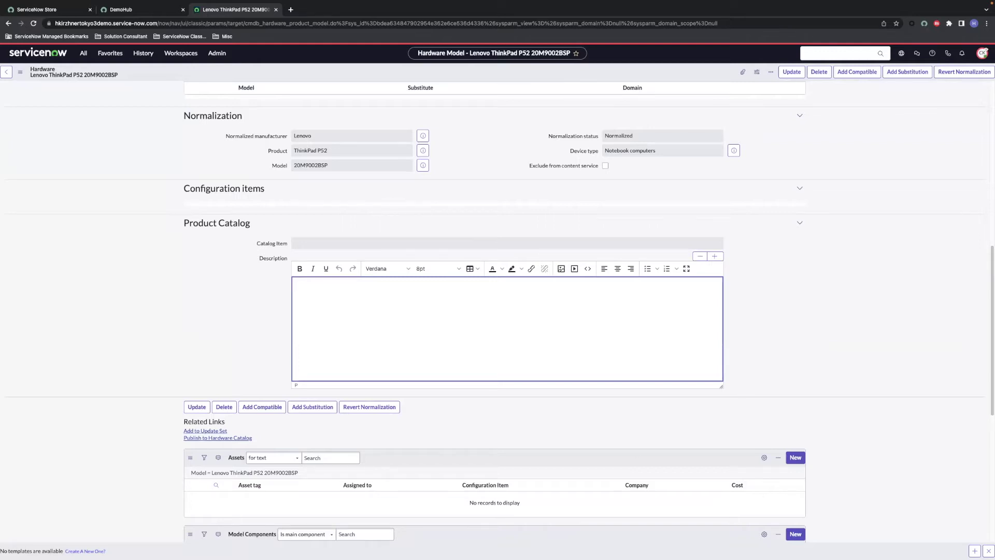
Step: Paste 'Lenovo ThinkPad P52 20M9002BSP' into the Product Catalog description, keeping formatting, and save
click(447, 311)
text(Lenovo ThinkPad P52 20M9002BSP)
click(544, 333)
right_click(495, 72)
click(500, 76)
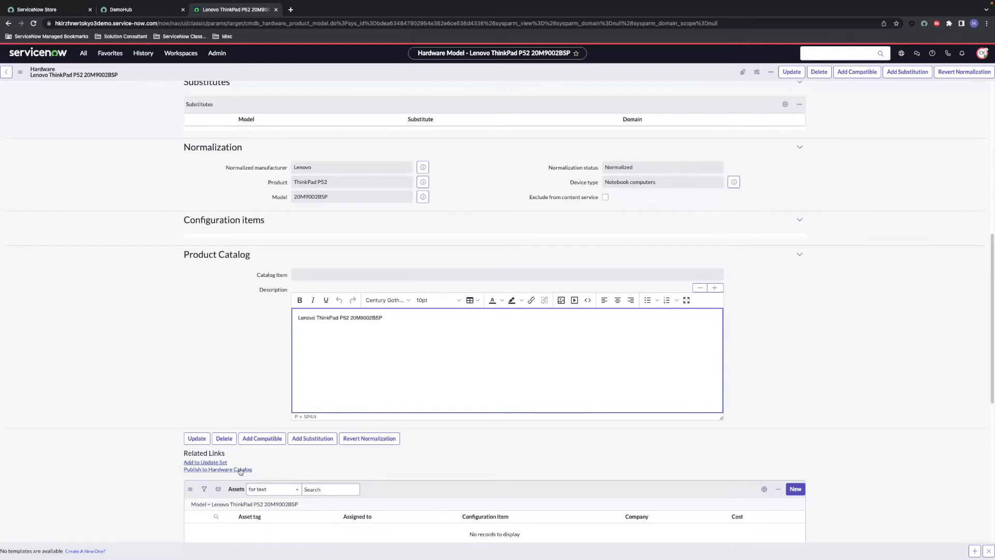
Step: Publish ThinkPad P52 to the Hardware Catalog, choosing the Hardware category
click(241, 470)
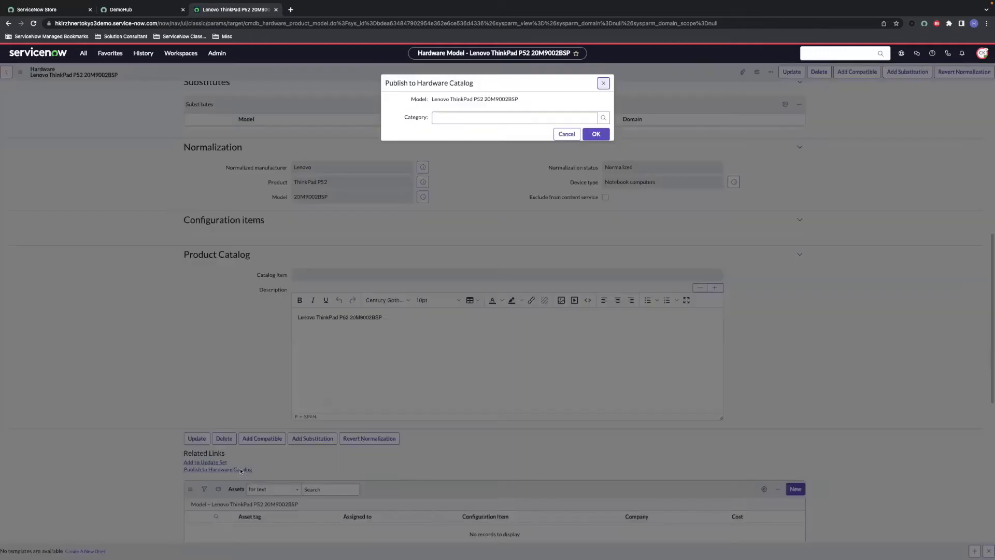
text(HARDWARE)
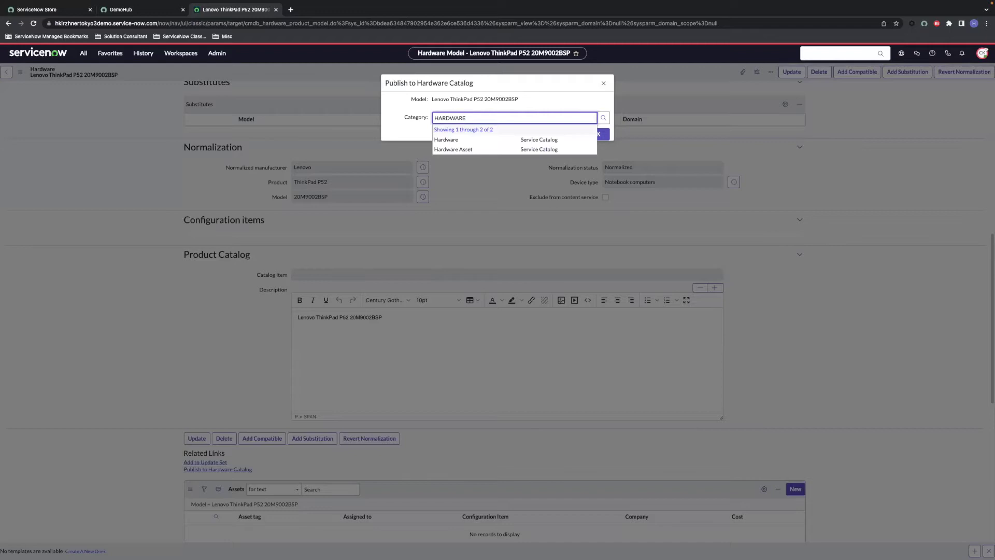
click(462, 139)
click(587, 135)
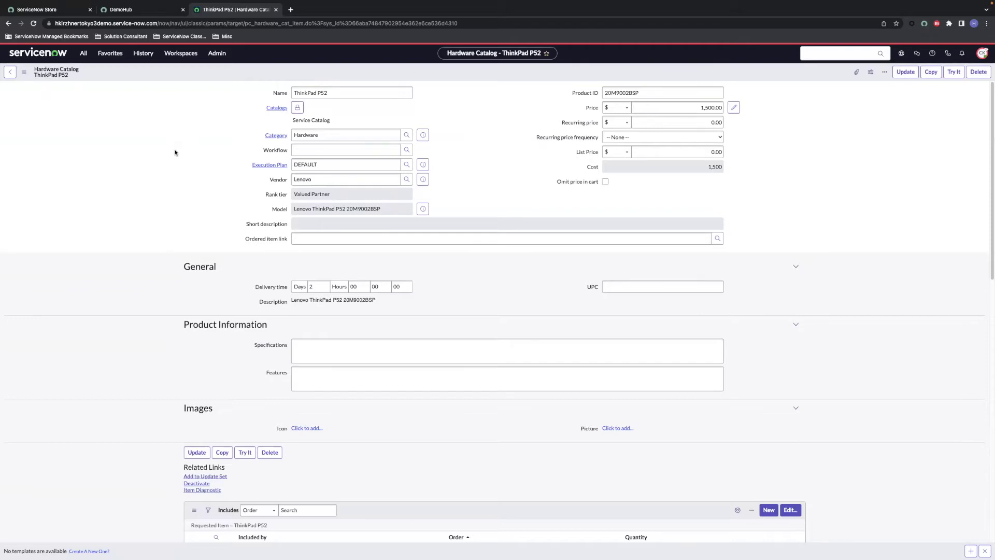
Step: Upload lenova thinkpad.jpeg from Lab Documents as the catalog item's picture
scroll(238, 315, down, 2)
scroll(238, 315, down, 1)
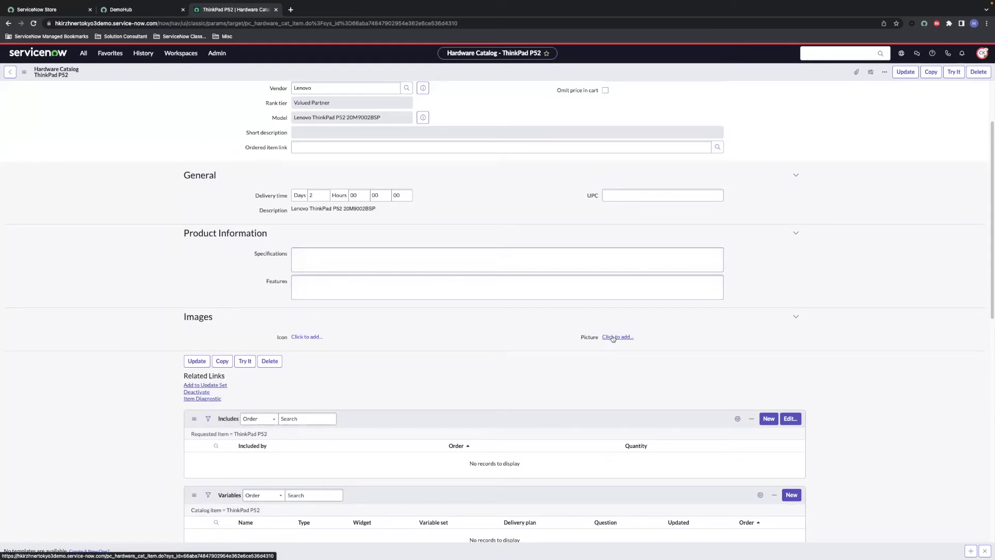
click(612, 338)
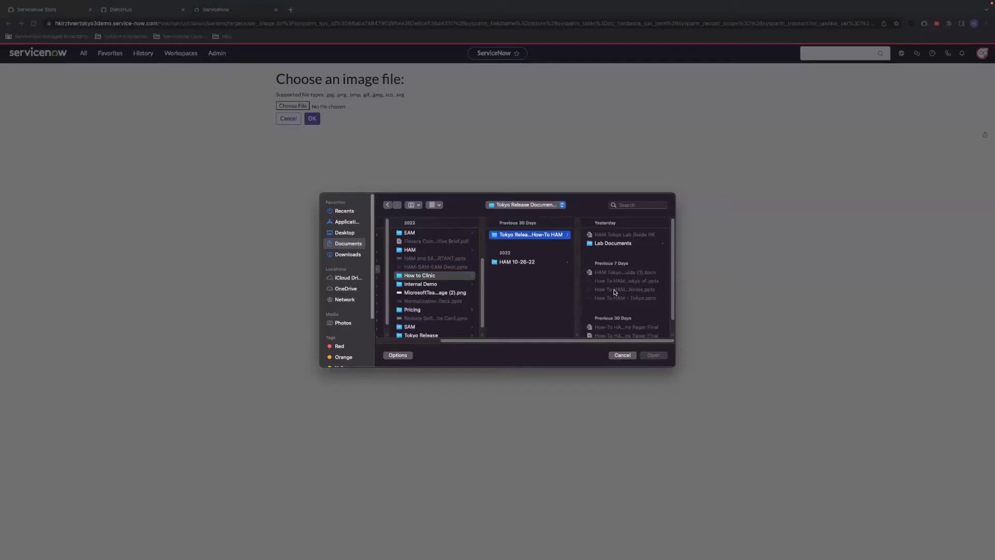
click(615, 243)
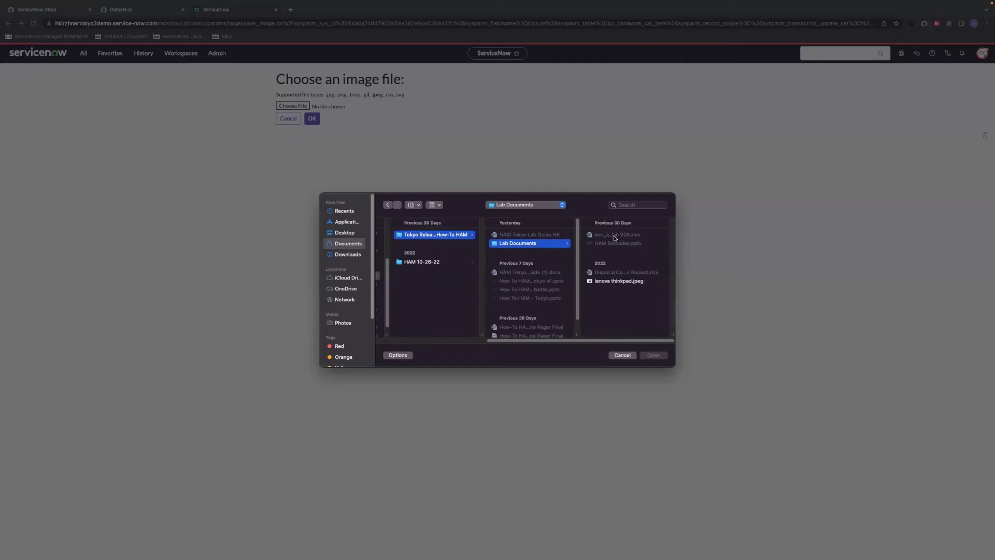
double_click(618, 281)
click(313, 119)
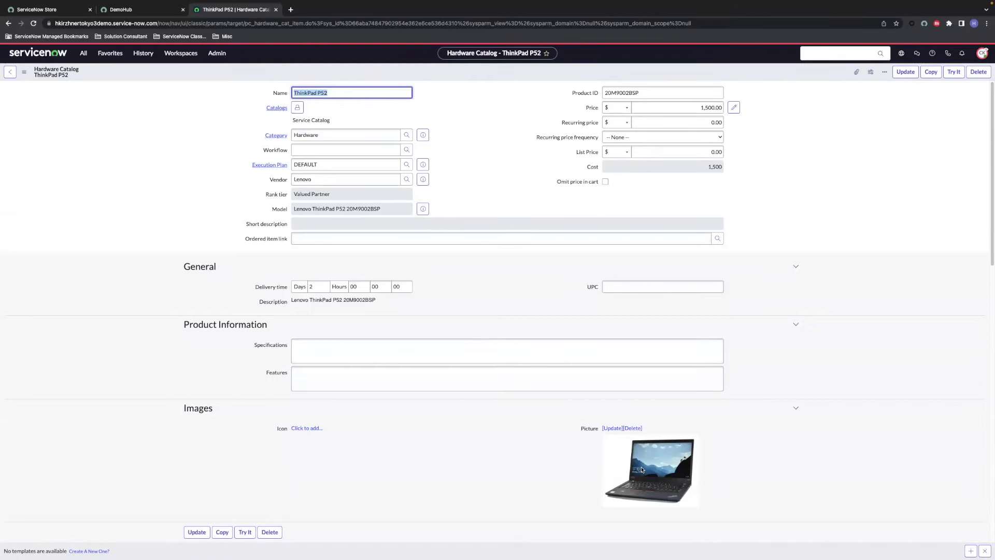
Step: Save the catalog item and preview its order page with Try It
right_click(513, 74)
click(516, 80)
click(951, 76)
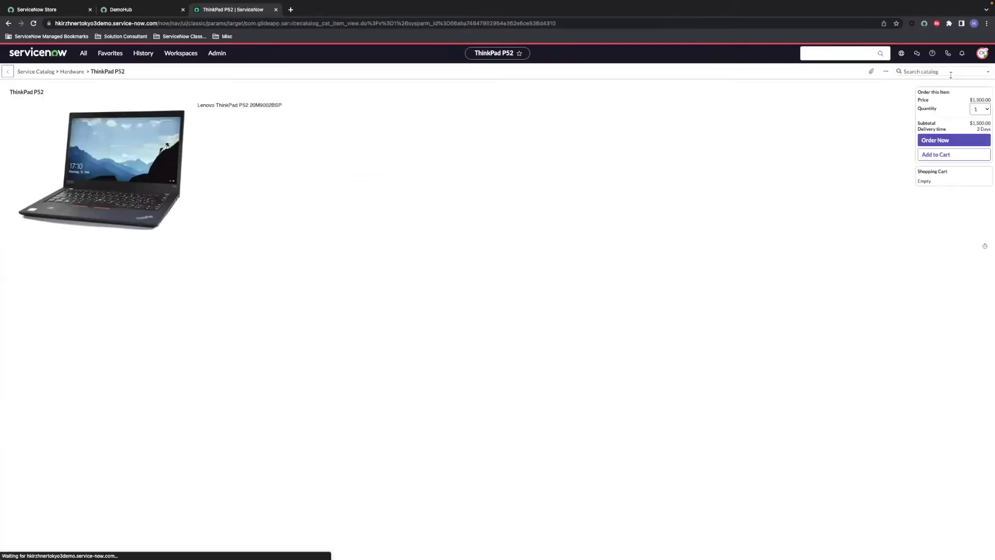
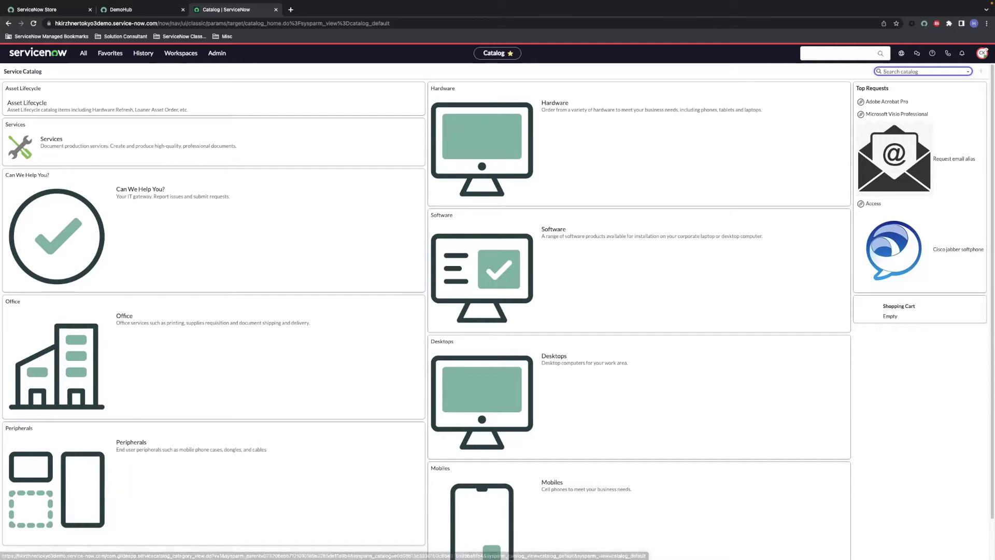
Step: Open the Hardware Inventory Stock Order form under Asset Lifecycle
click(980, 74)
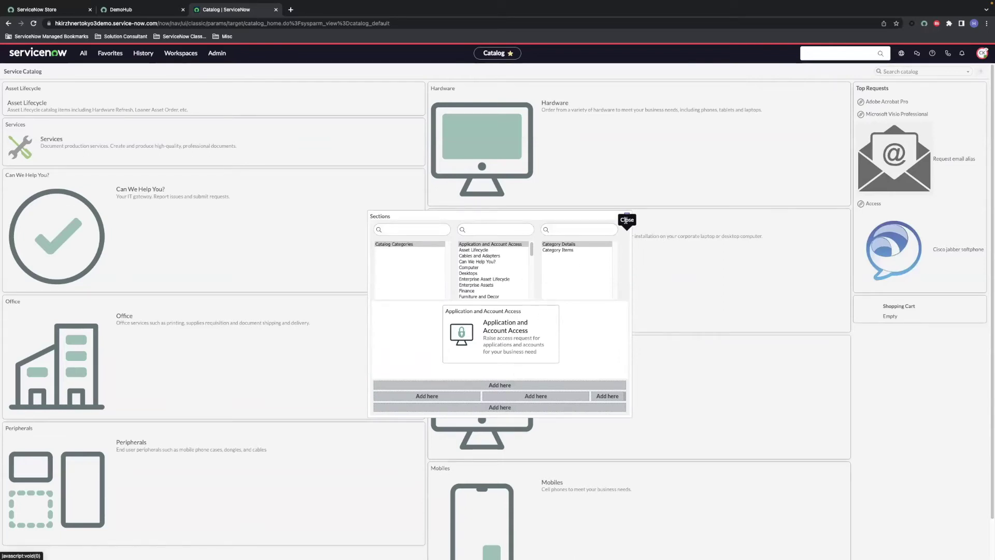
click(626, 220)
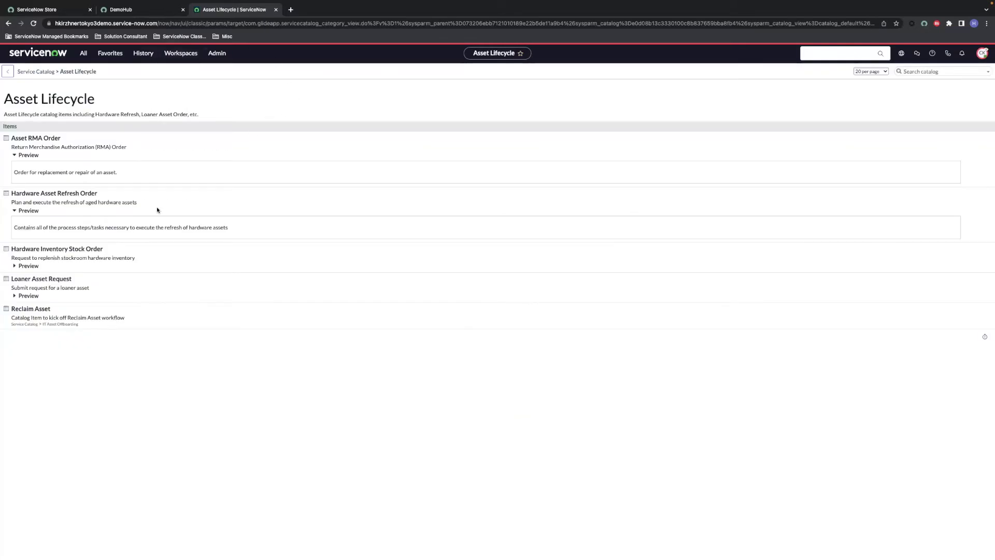
click(82, 250)
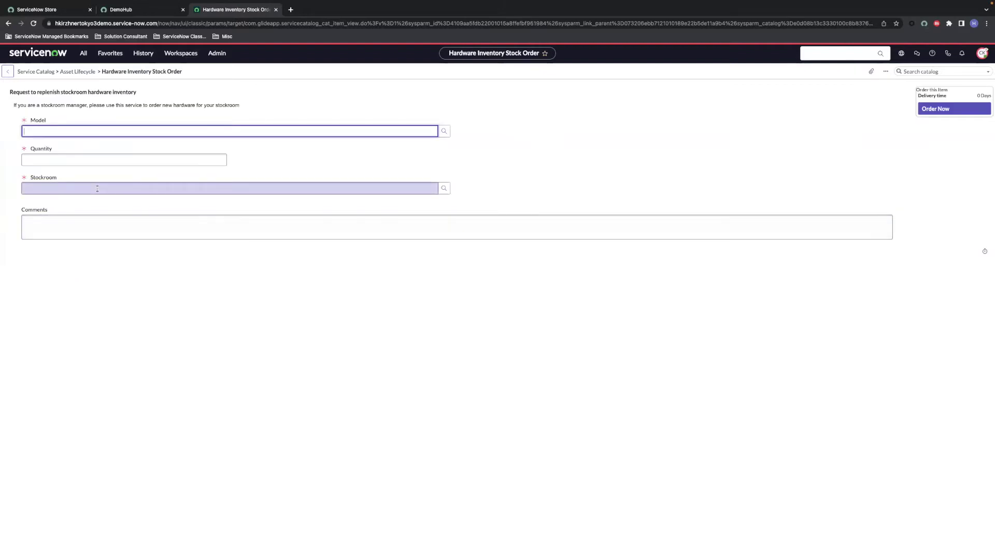
Step: Order 4 Lenovo ThinkPad P52 20M9002BSP laptops for the Southern California Warehouse stockroom
text(lenovo thinkpad)
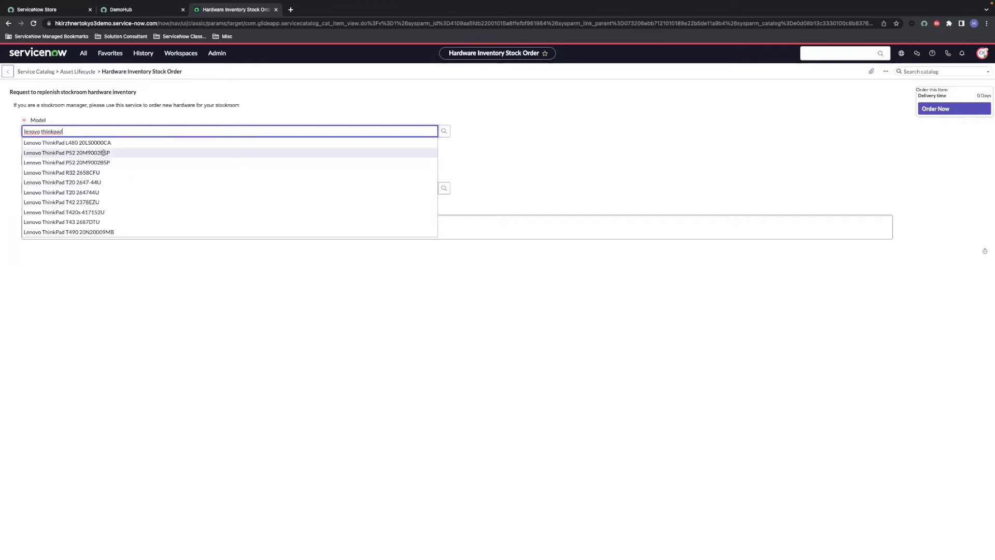
click(103, 153)
click(98, 158)
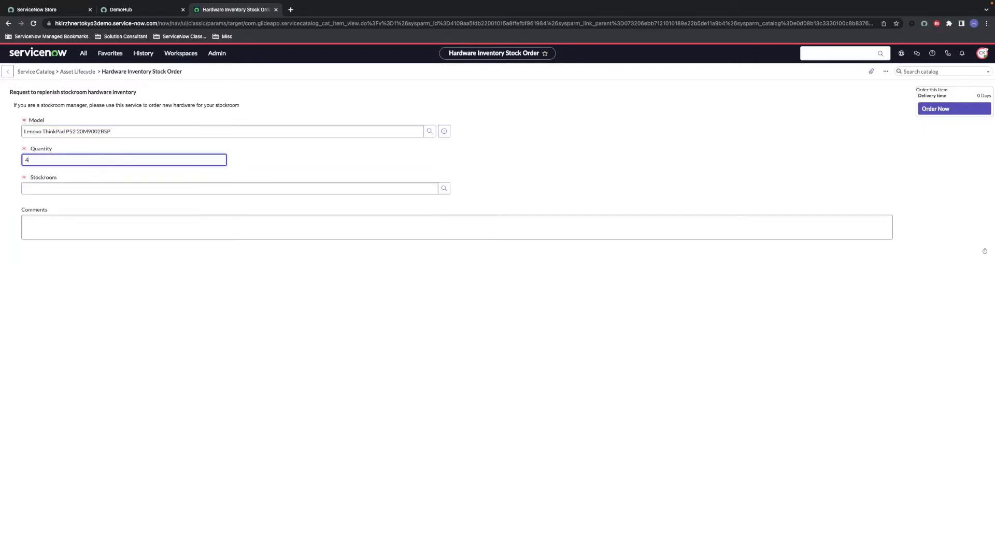
key(Tab)
text(southern calif)
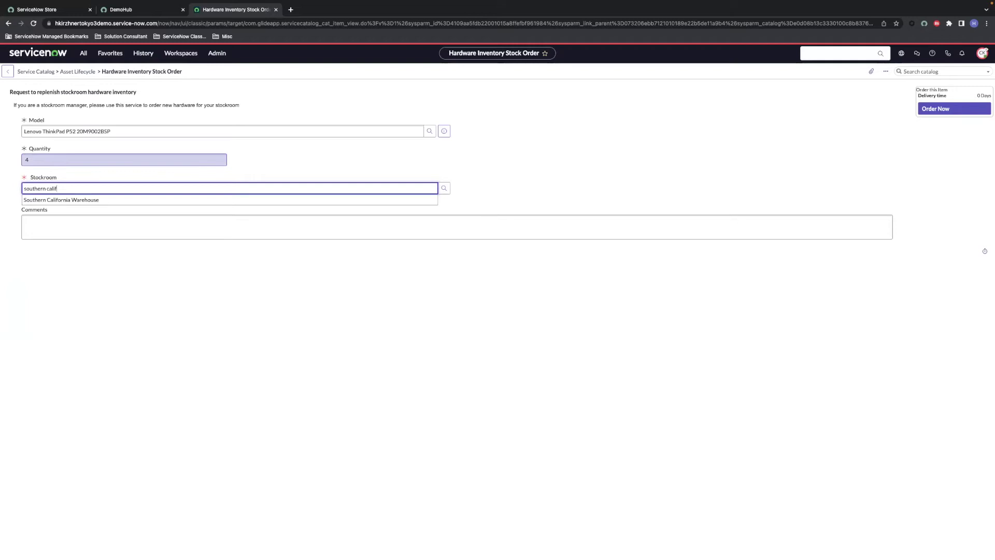
click(97, 201)
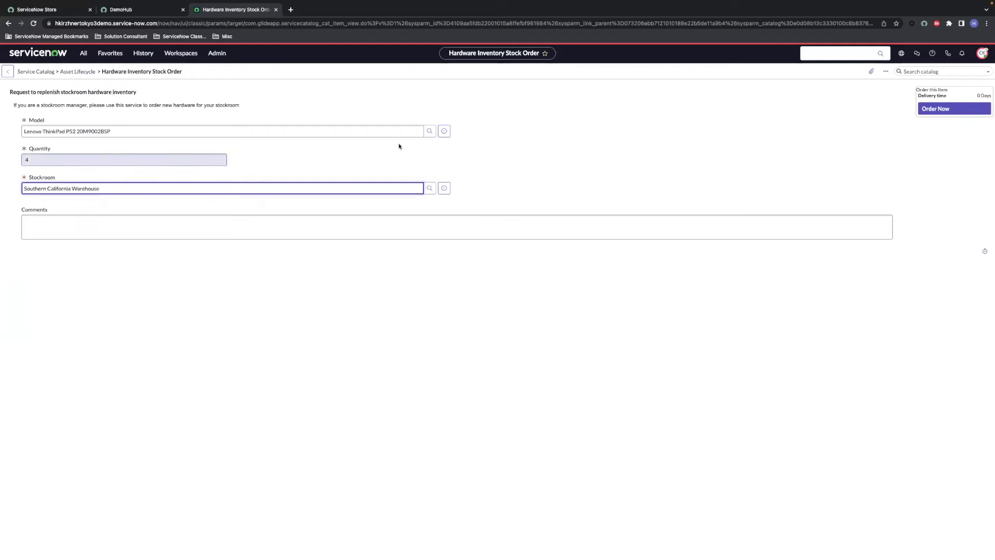
click(931, 110)
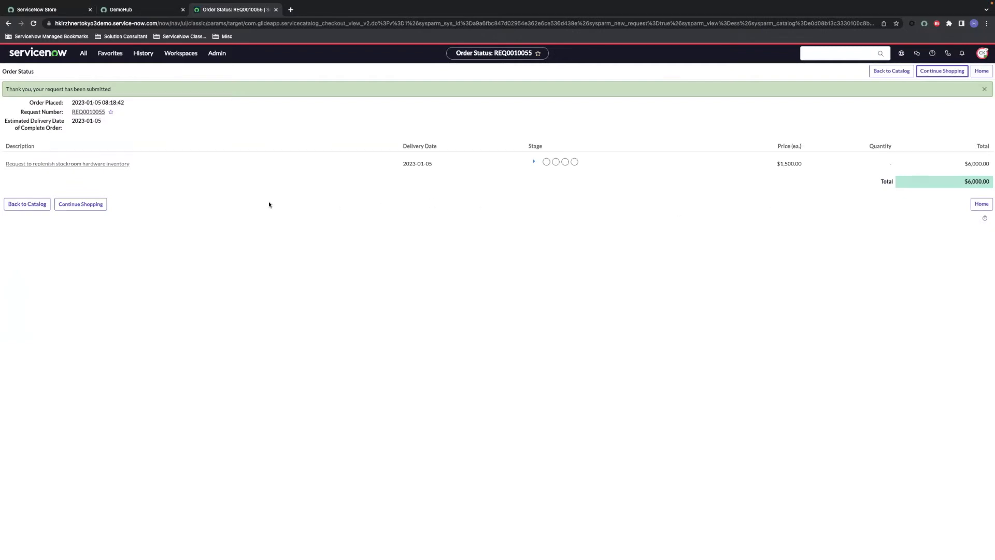
Step: Open the submitted request and set the second approver's state to Approved
click(533, 162)
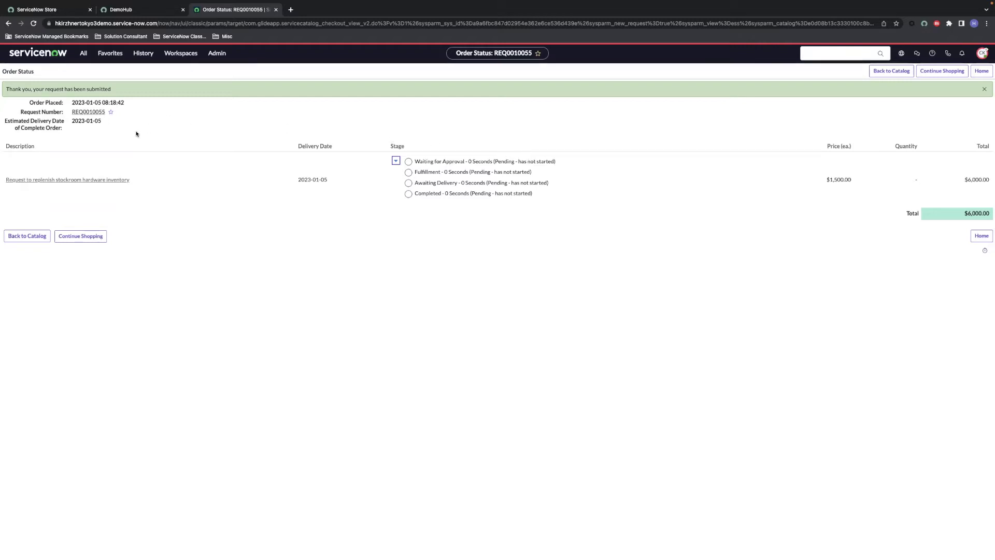
click(89, 113)
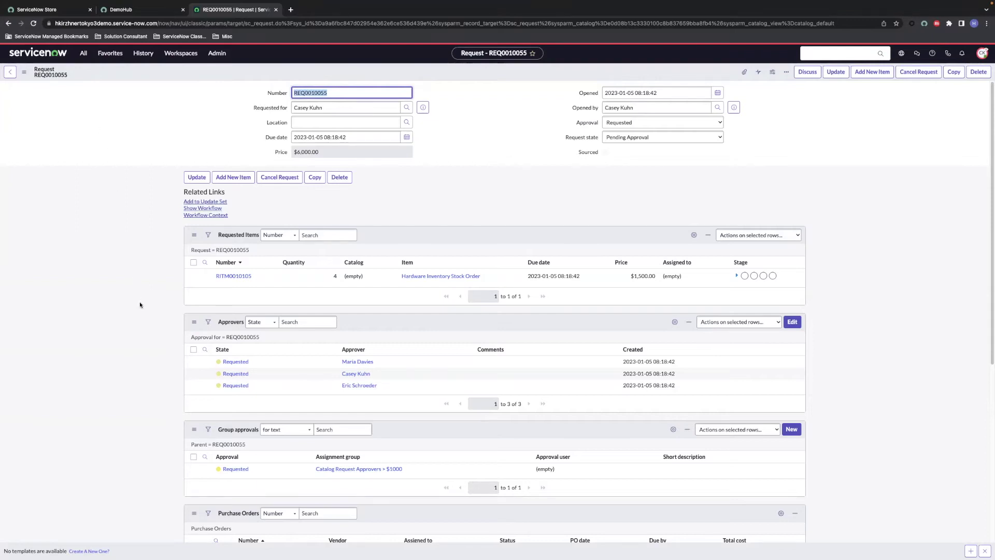
double_click(262, 378)
click(258, 376)
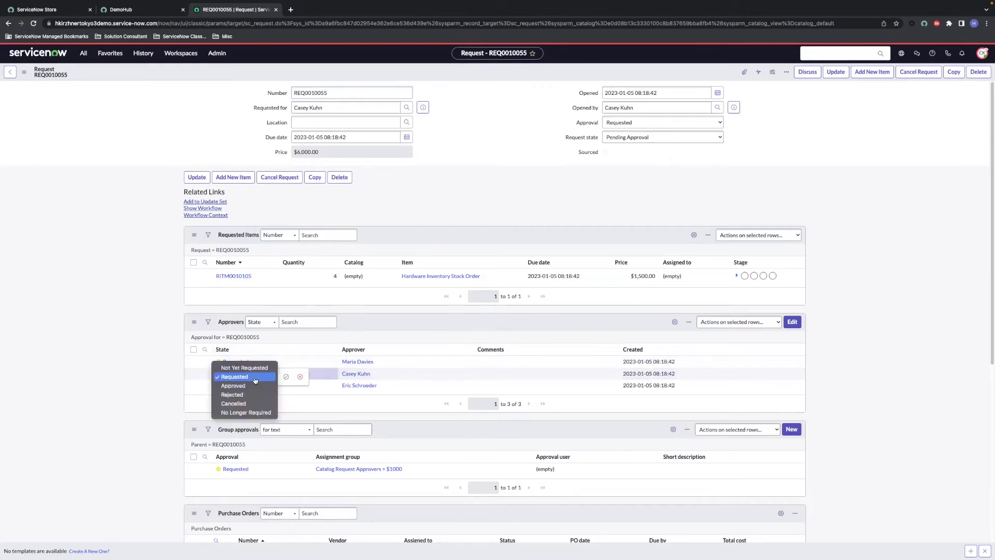
click(251, 387)
click(286, 376)
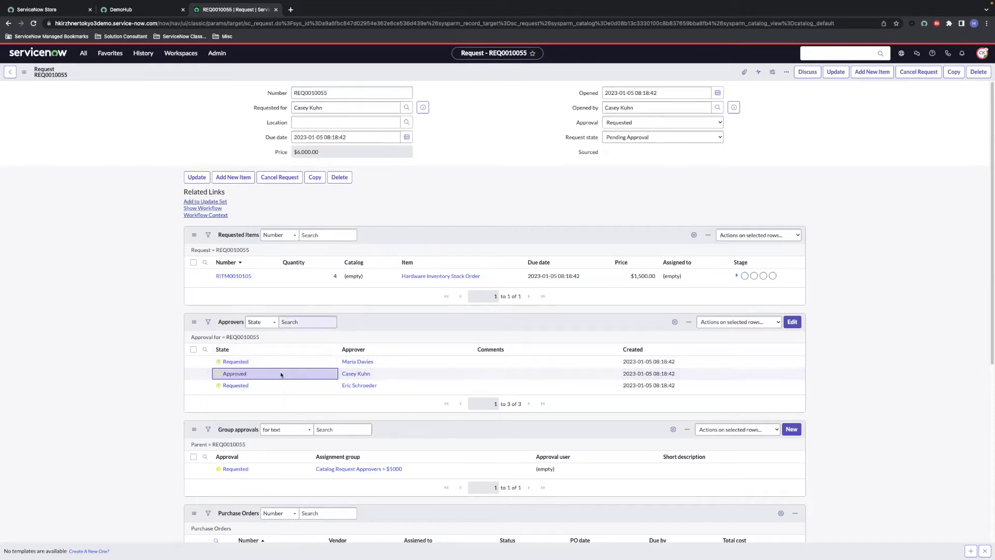
Step: Save the approved request and open its Source Request Items catalog task
right_click(261, 77)
click(269, 77)
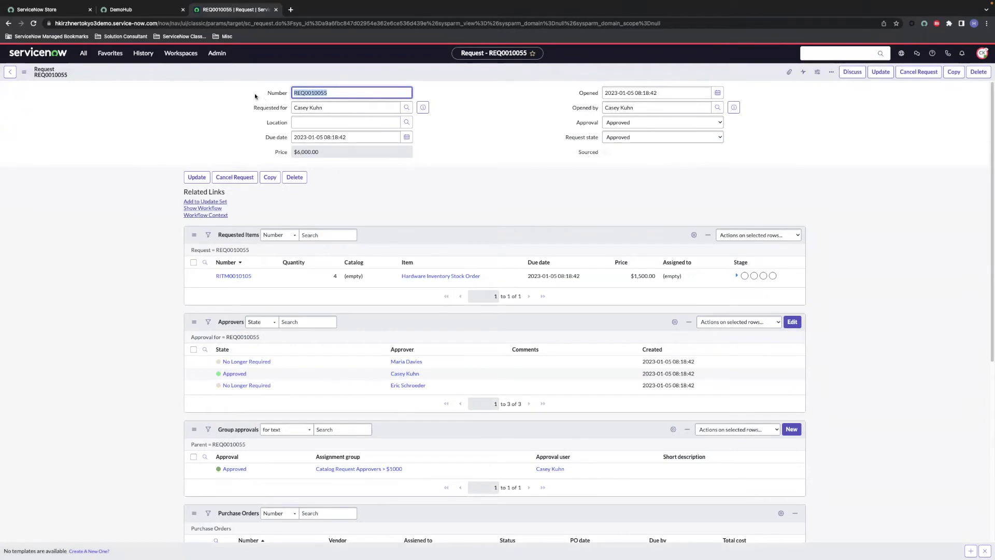
scroll(289, 393, down, 6)
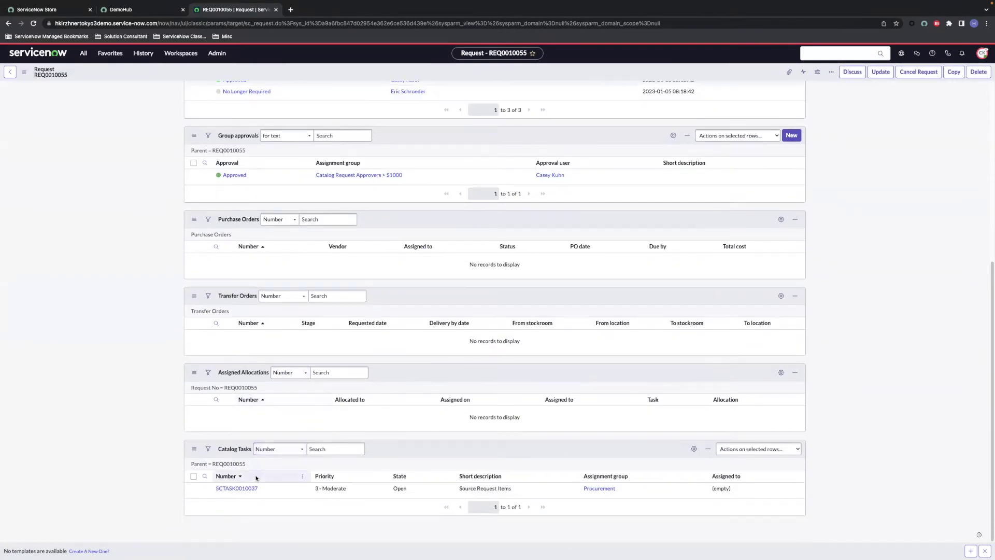
click(252, 488)
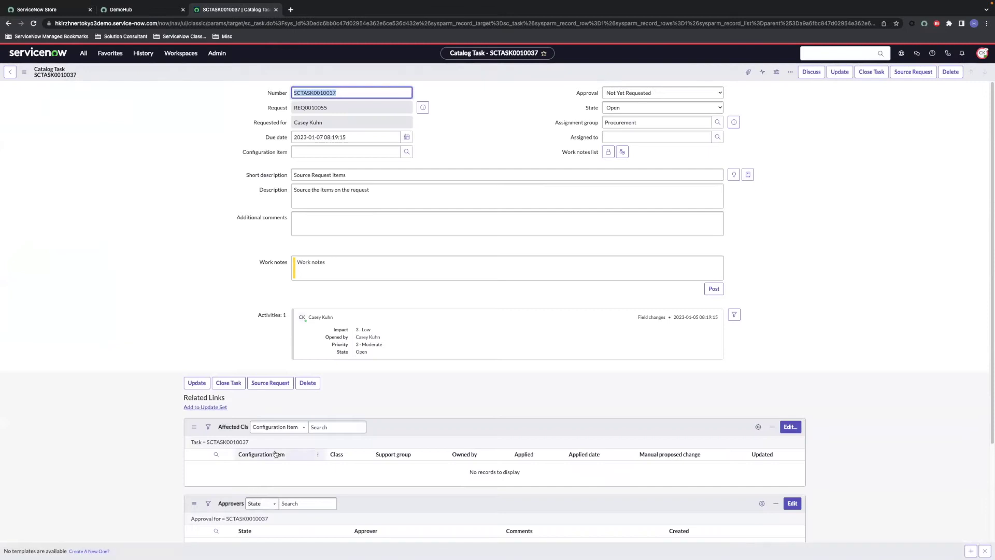
Step: Source all four laptops as a vendor purchase from Lenovo at $1,500.00, creating the PO line
click(912, 72)
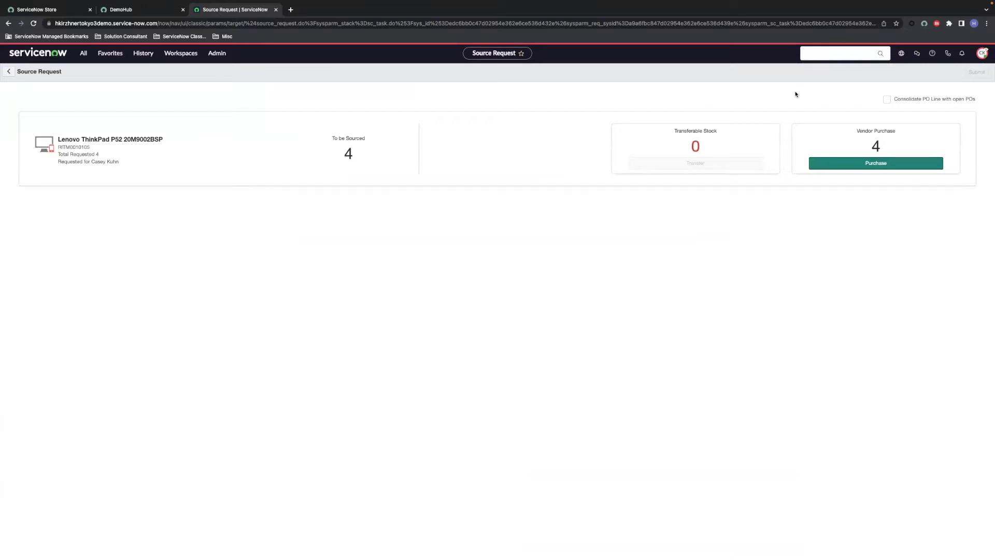
click(830, 164)
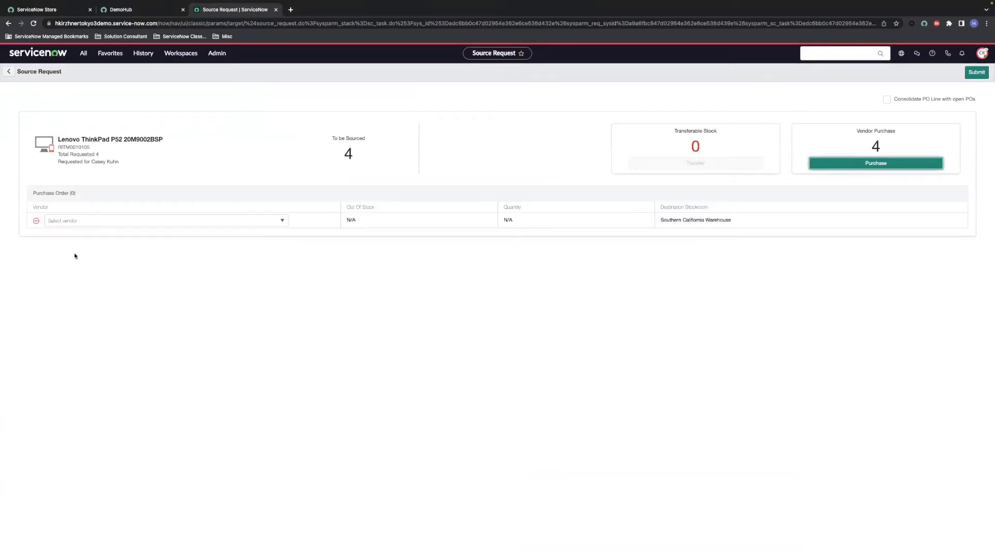
click(80, 223)
click(80, 255)
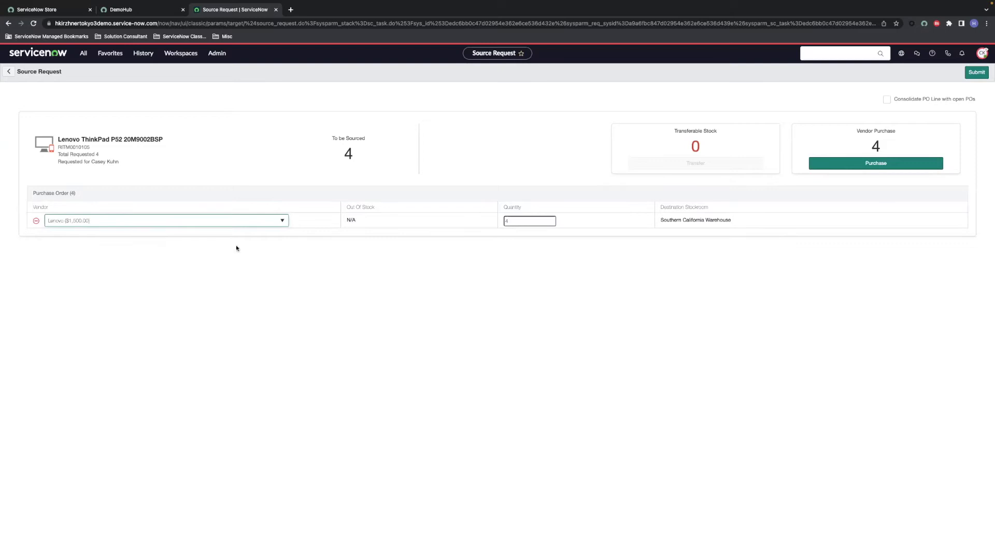
click(969, 73)
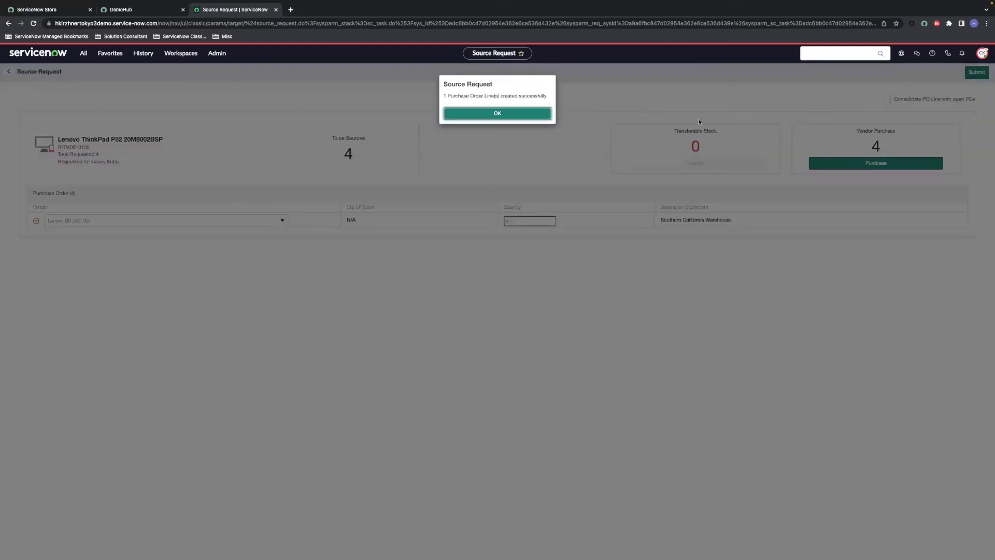
click(518, 115)
Step: Open PO0010006, check the ship-to stockroom preview, and place the order with Lenovo
scroll(332, 300, down, 4)
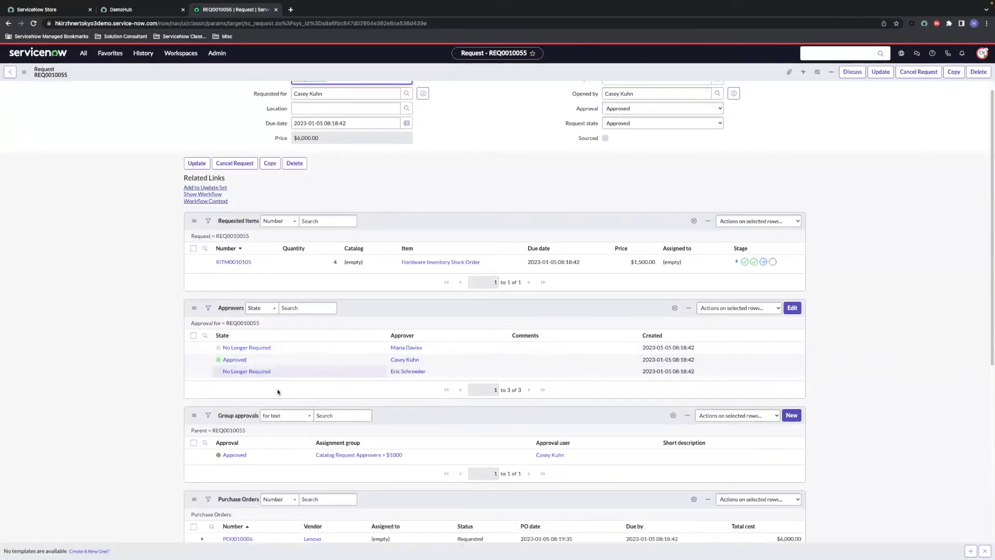
click(238, 364)
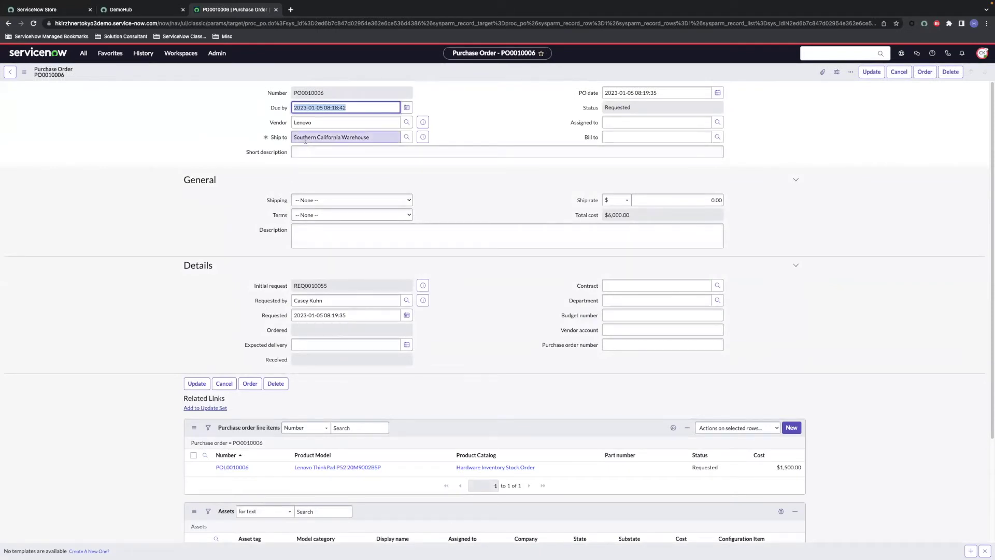
click(422, 138)
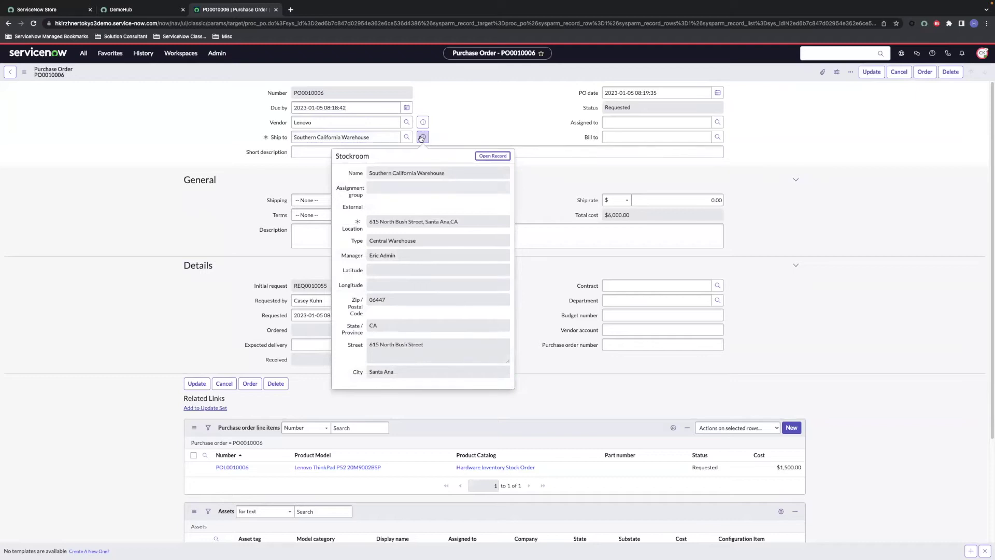
click(459, 117)
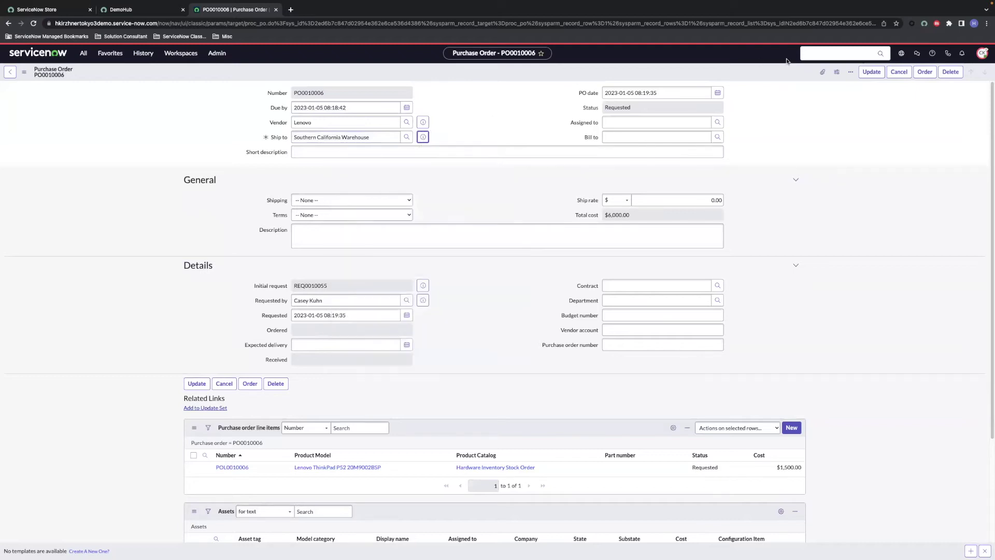
click(918, 74)
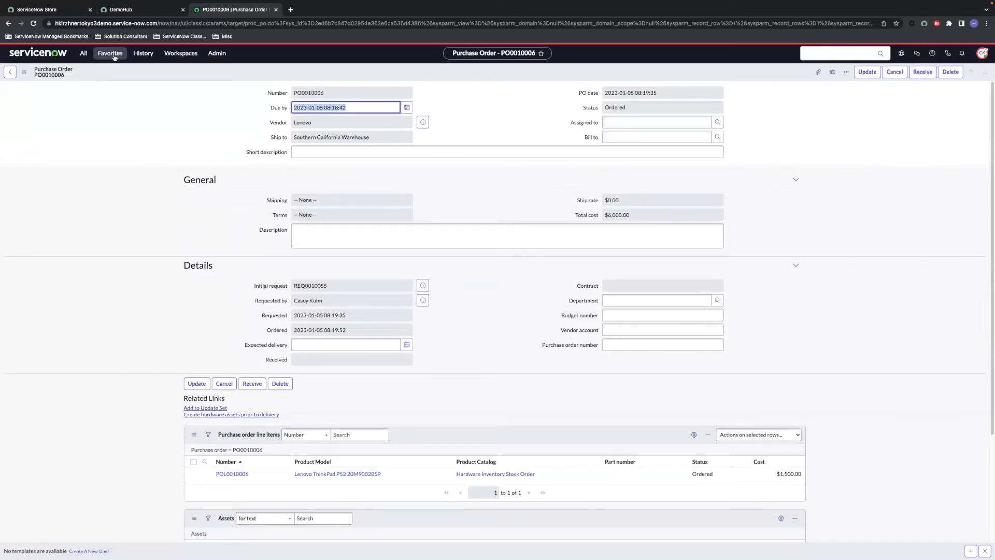
Step: Upload asn_q_lab 928.xlsx on the Lab 2 - ASN page and view its import progress
click(113, 56)
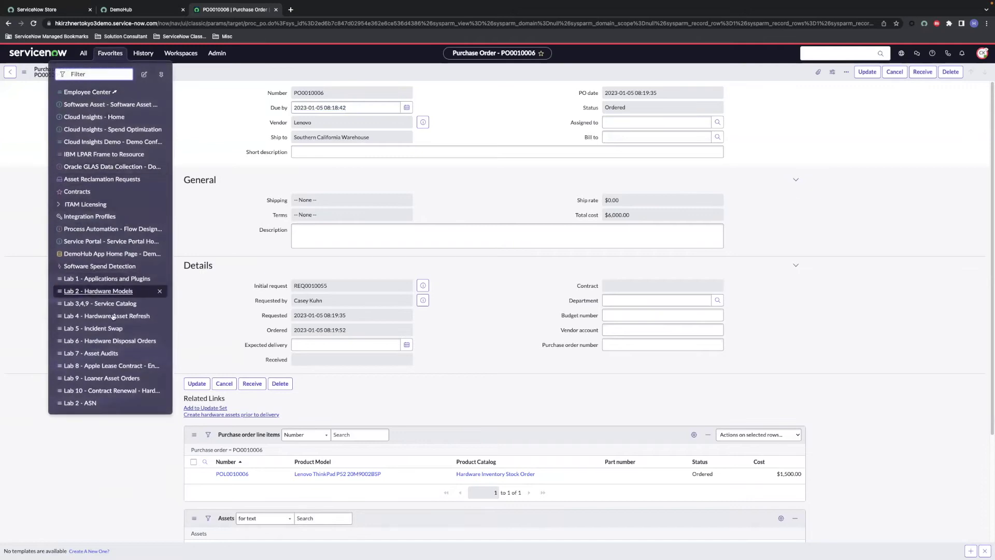
click(85, 407)
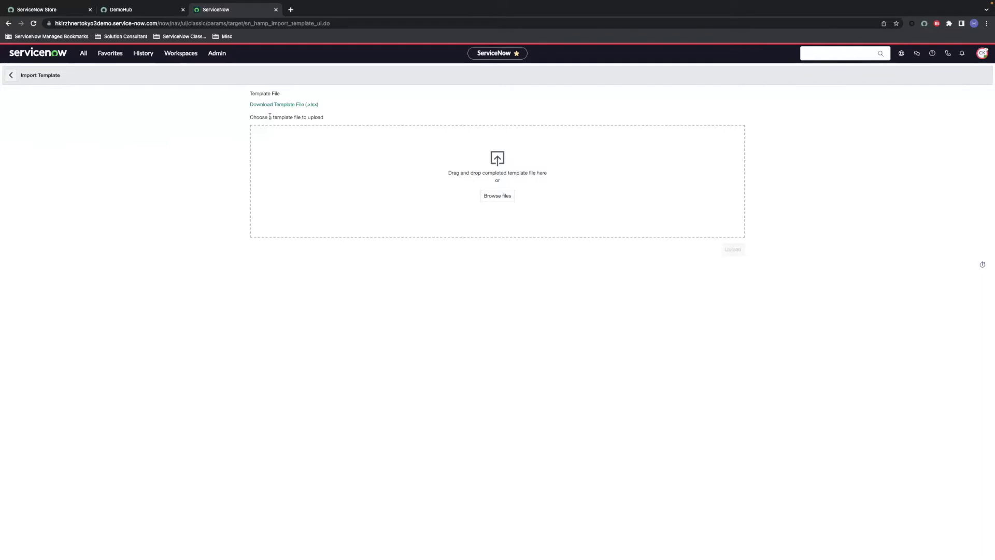
click(495, 199)
double_click(434, 234)
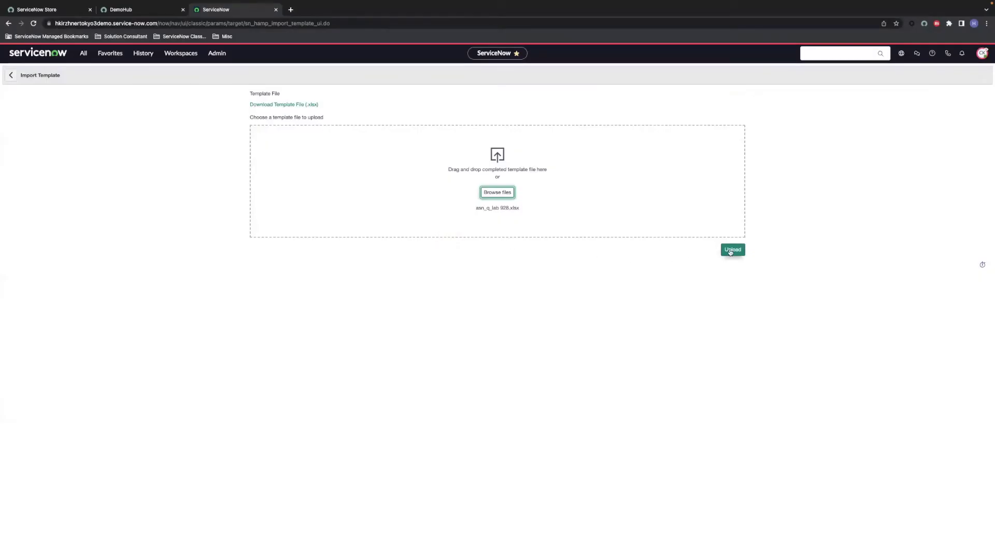
click(731, 252)
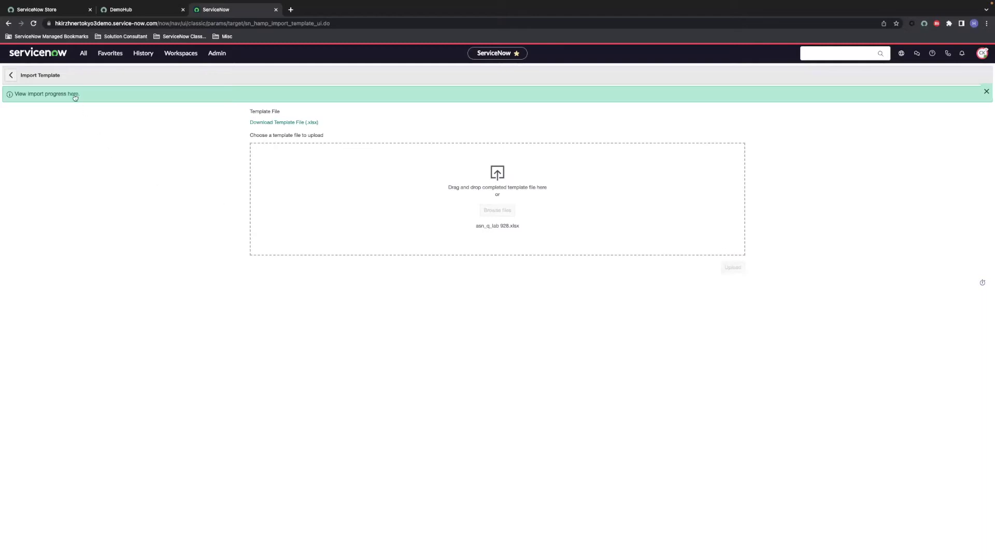
click(72, 94)
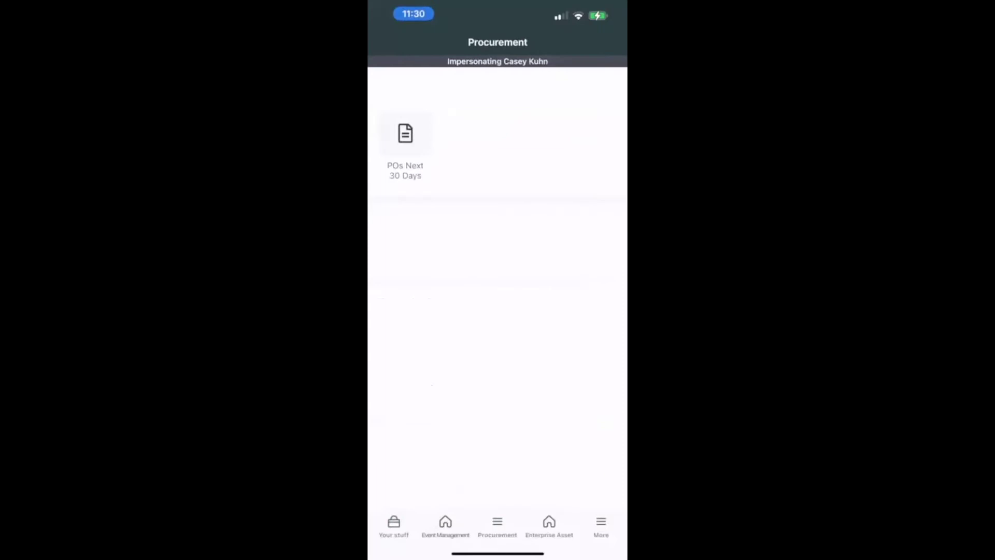
Step: Receive the Lenovo ThinkPad line from POs Next 30 Days and review the four scanned items
click(405, 134)
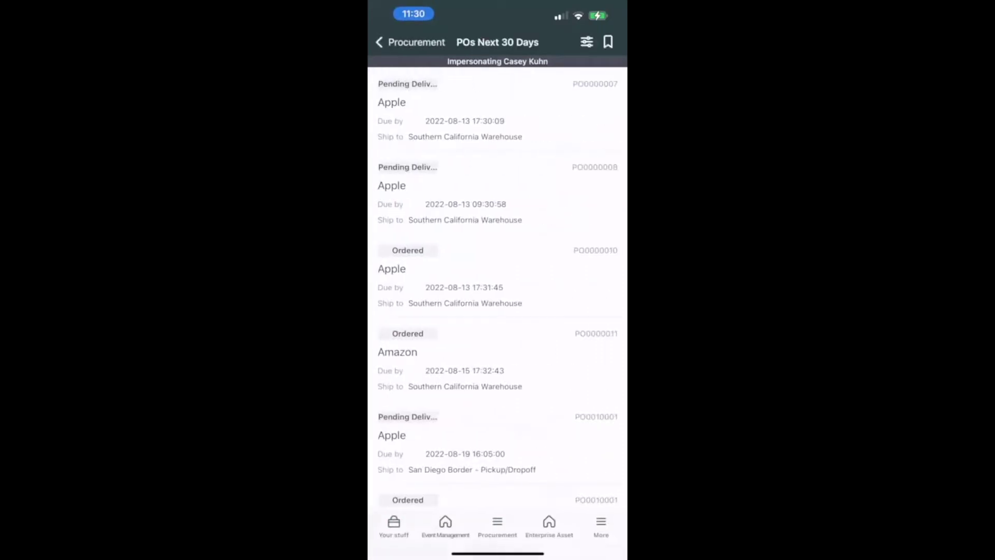
scroll(497, 290, down, 15)
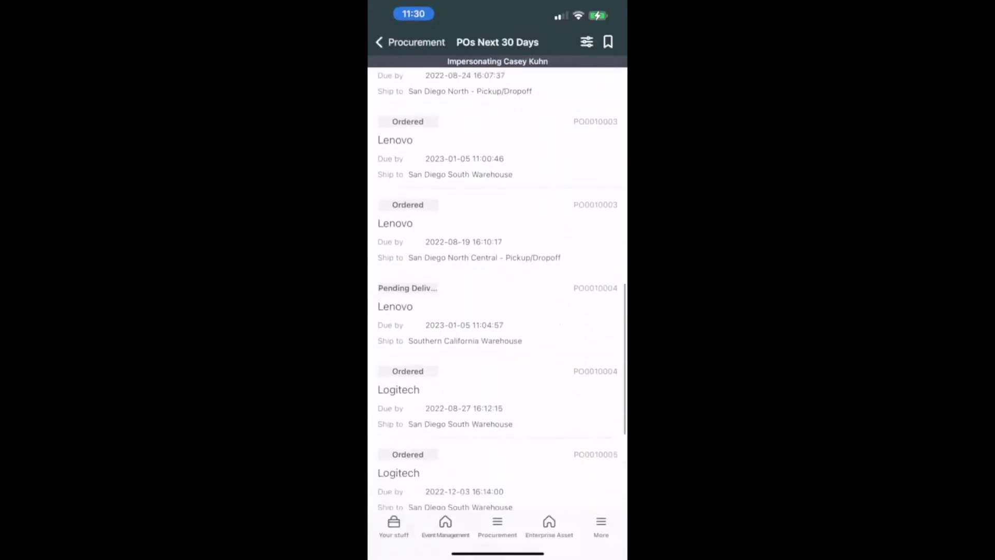
scroll(498, 290, down, 5)
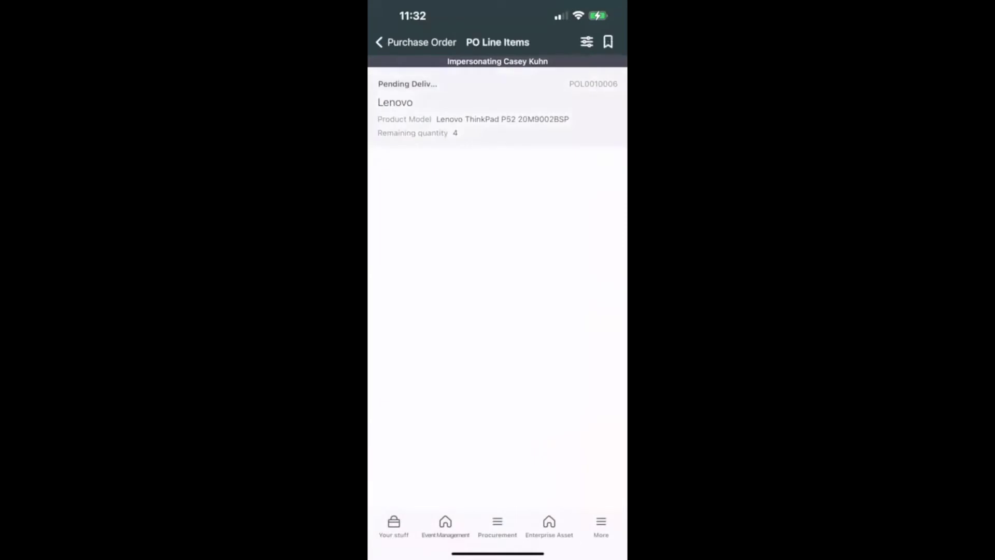
drag(596, 109, 557, 109)
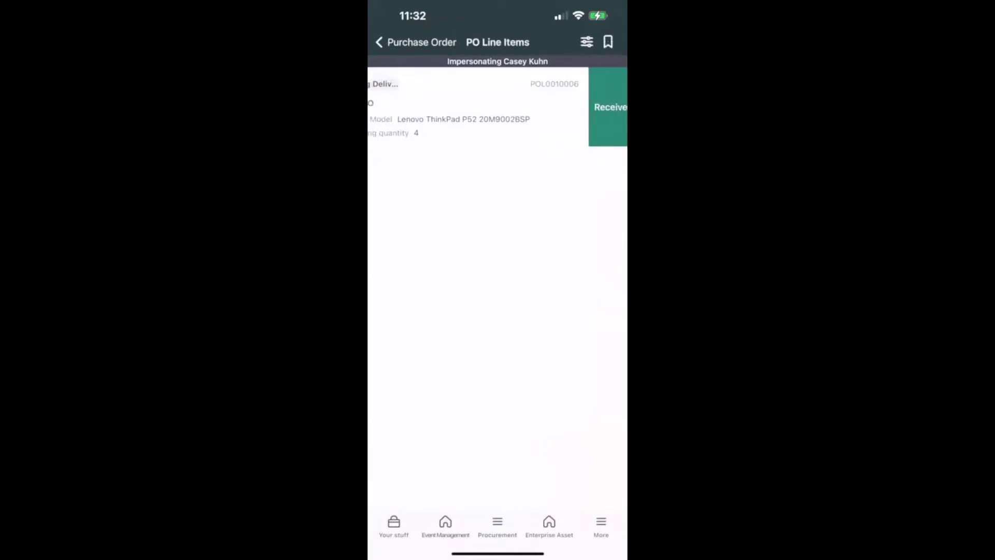
click(609, 107)
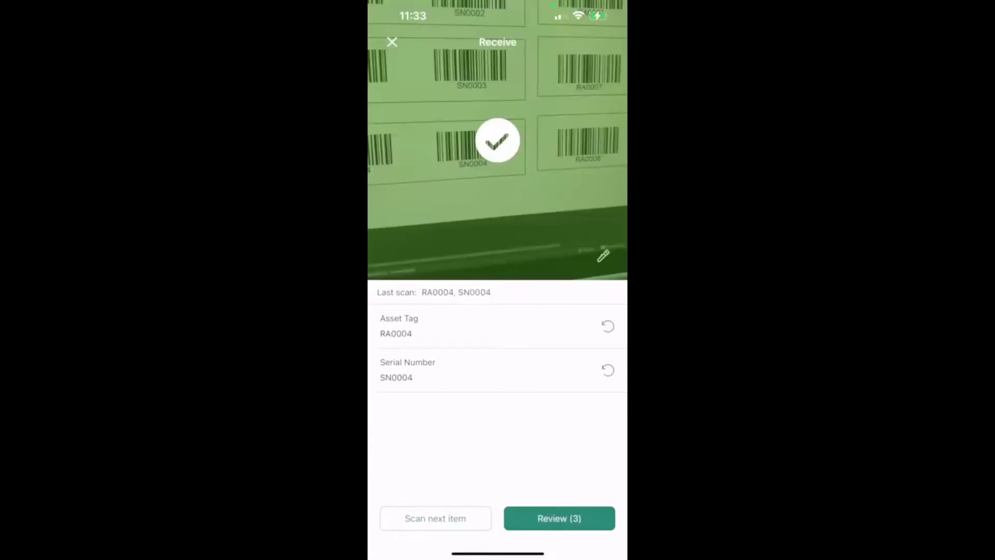
click(559, 518)
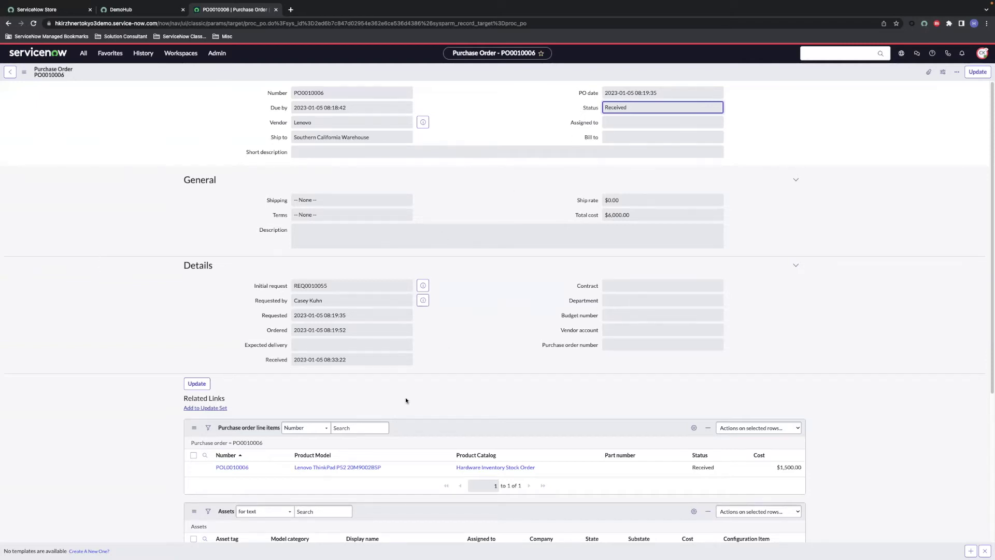
scroll(406, 400, down, 4)
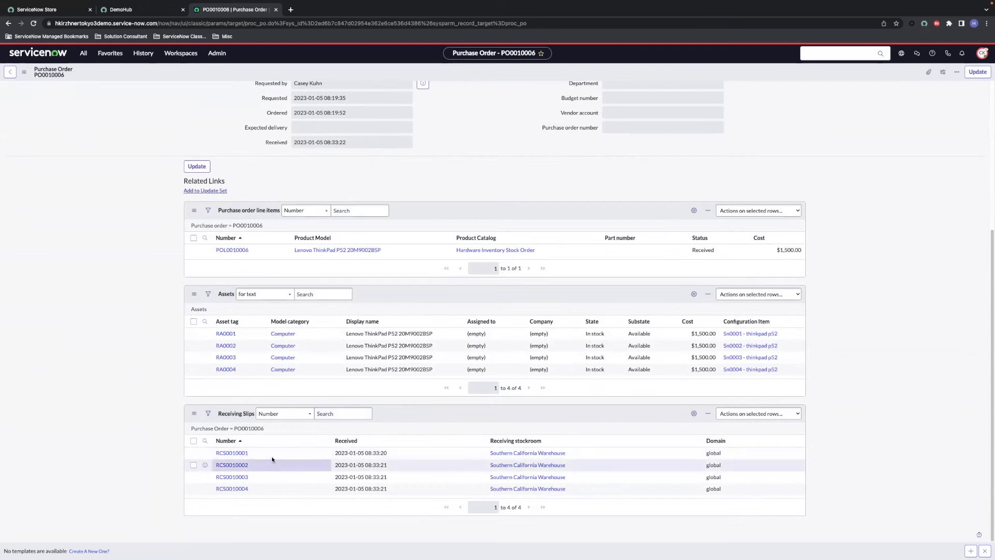
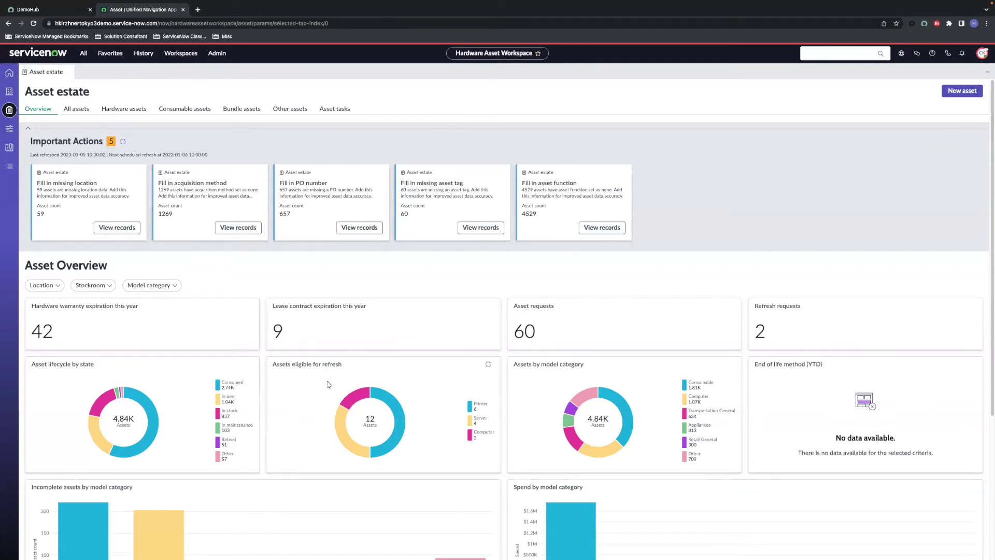
Step: Open the Hardware Asset Refresh Order item under Asset Lifecycle from Favorites
mouse_move(357, 400)
click(113, 62)
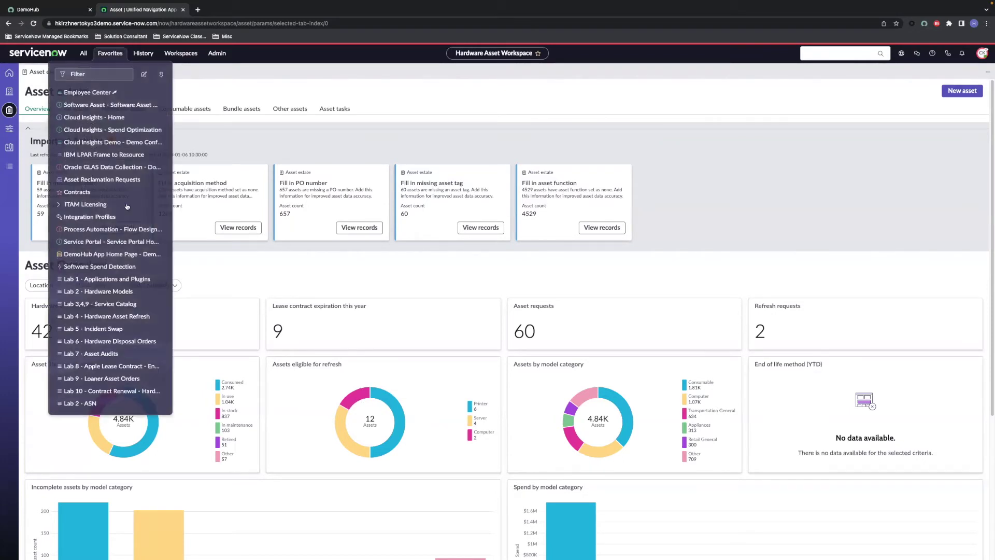
click(121, 306)
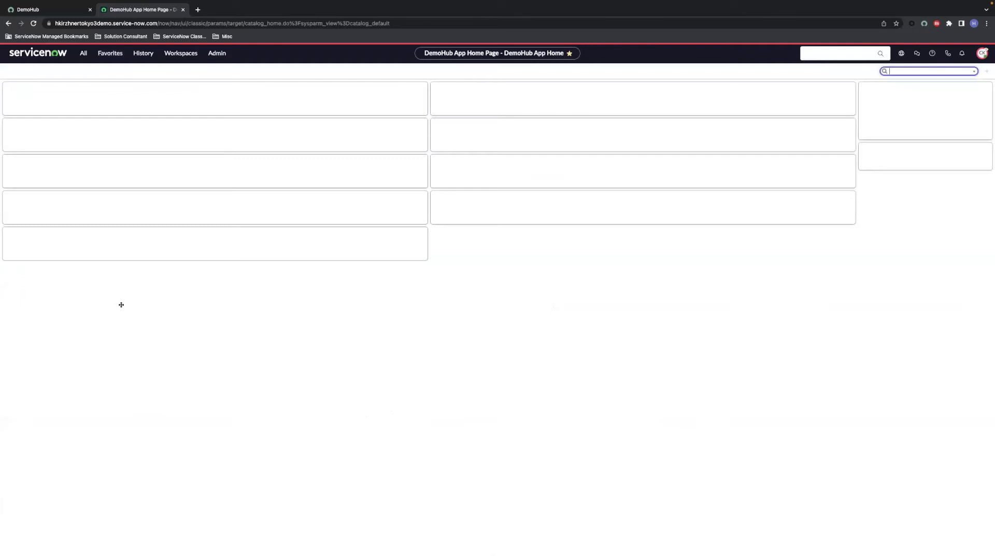
click(45, 105)
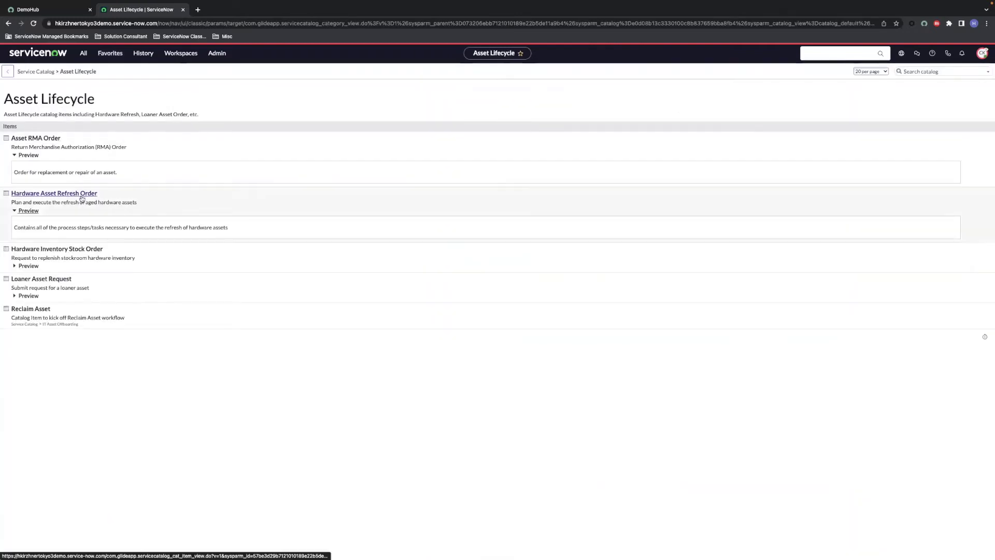
click(82, 194)
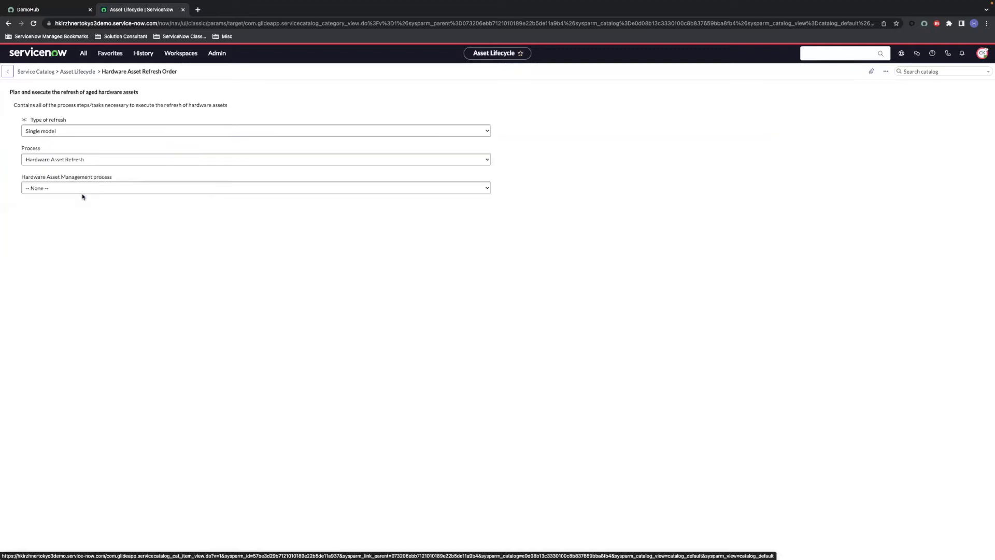
Step: Set the replacement model to Lenovo ThinkPad P52 20M9002BSP
click(83, 161)
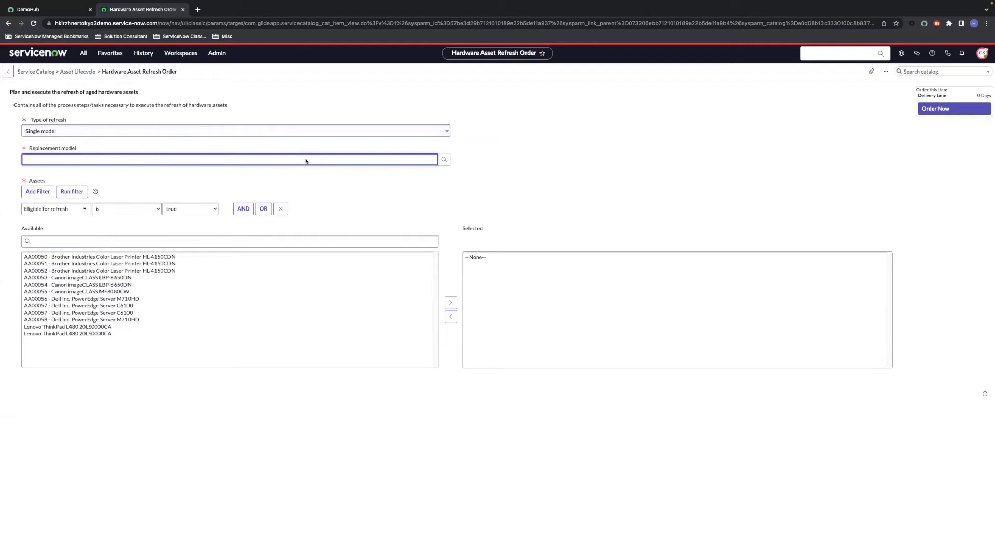
text(lenovo)
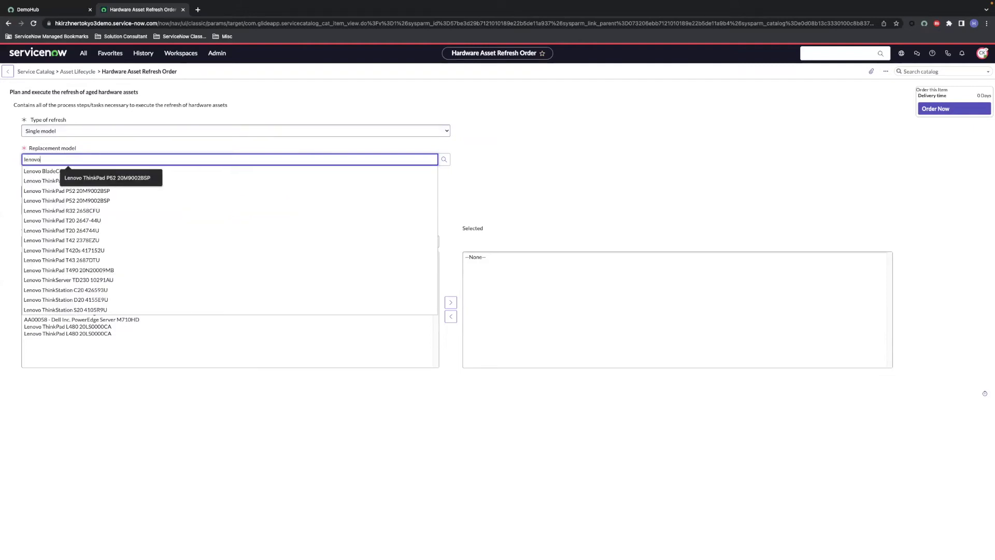
click(93, 192)
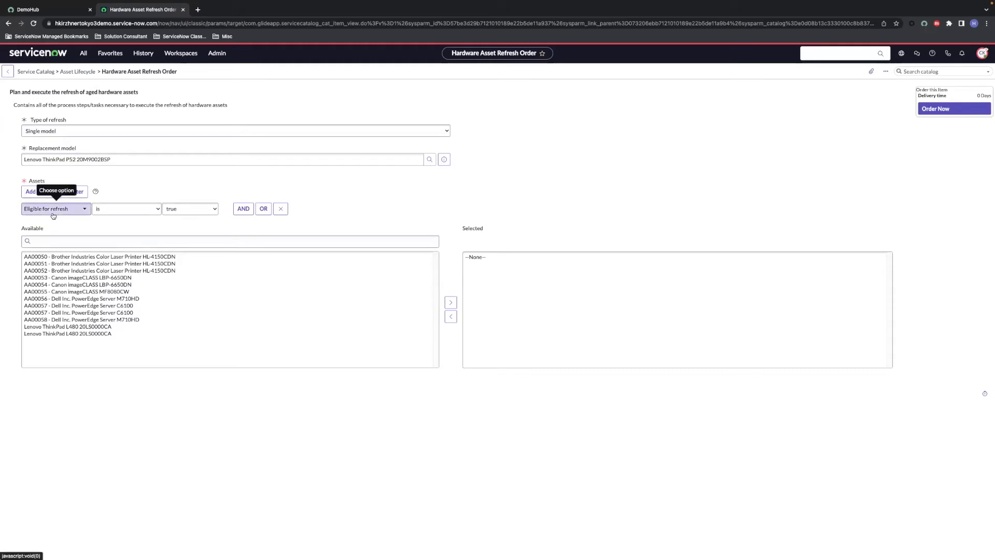
Step: Select both Lenovo ThinkPad L480 assets for refresh and submit the order
click(78, 194)
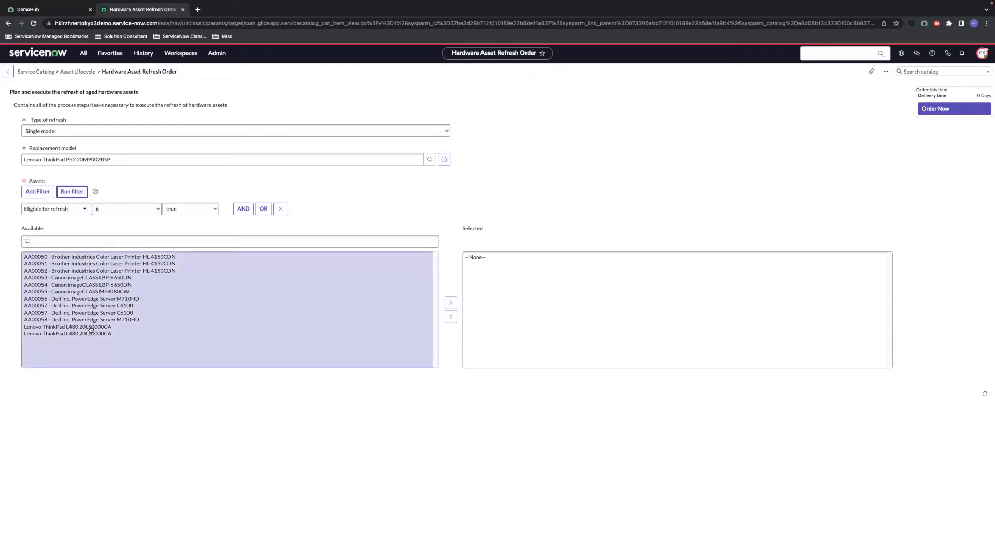
click(91, 327)
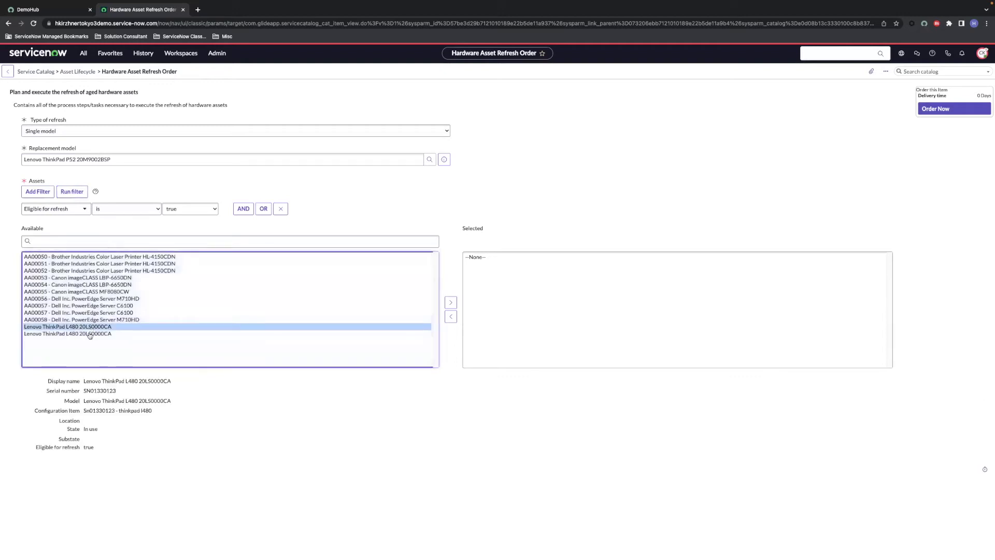
click(91, 333)
shift+click(91, 326)
click(450, 302)
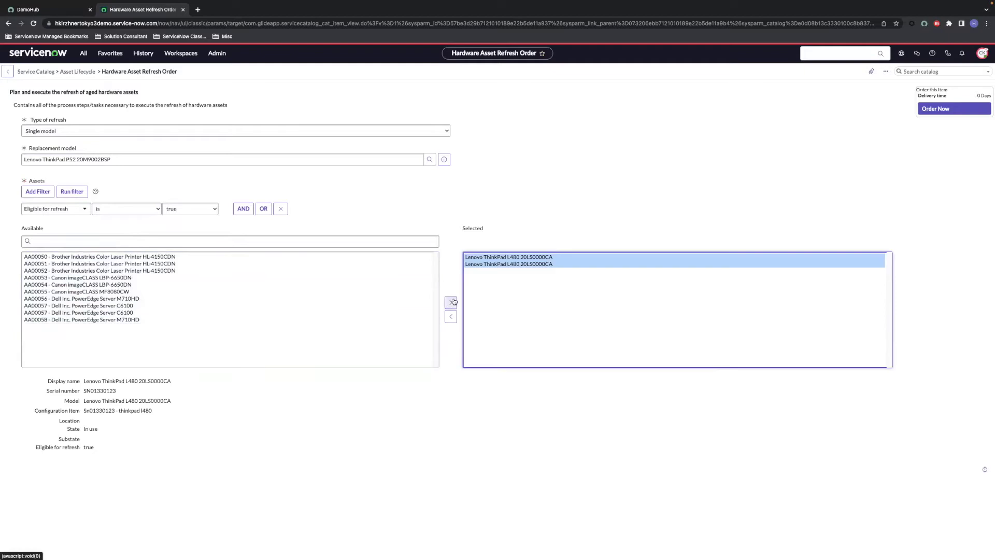
click(935, 110)
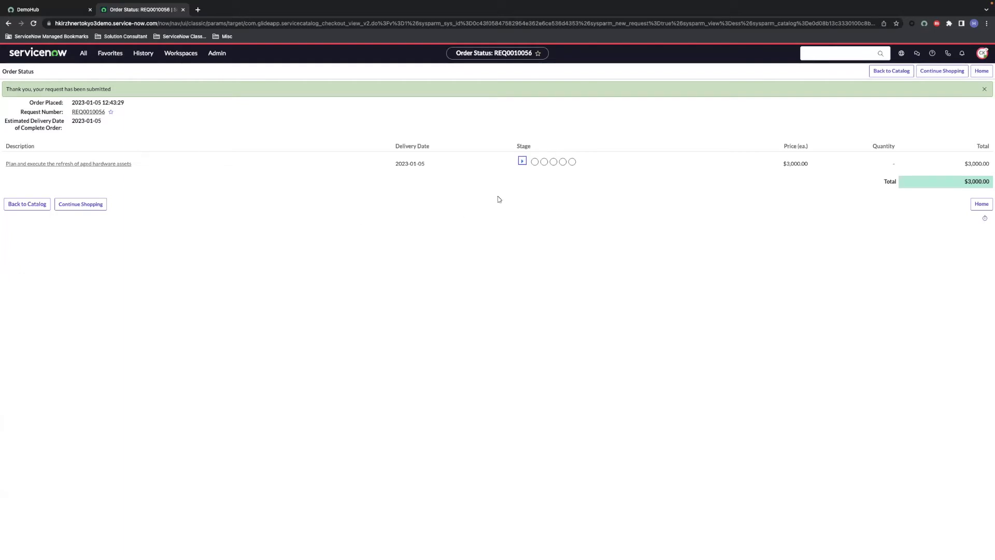
Step: Open request REQ0010056 and set the pending approver's state to Approved
click(522, 160)
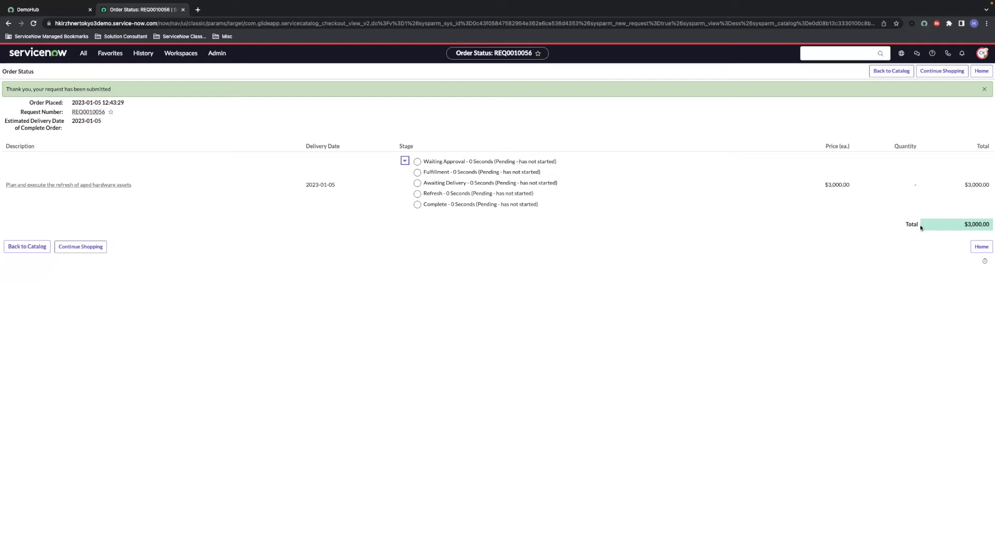
click(88, 112)
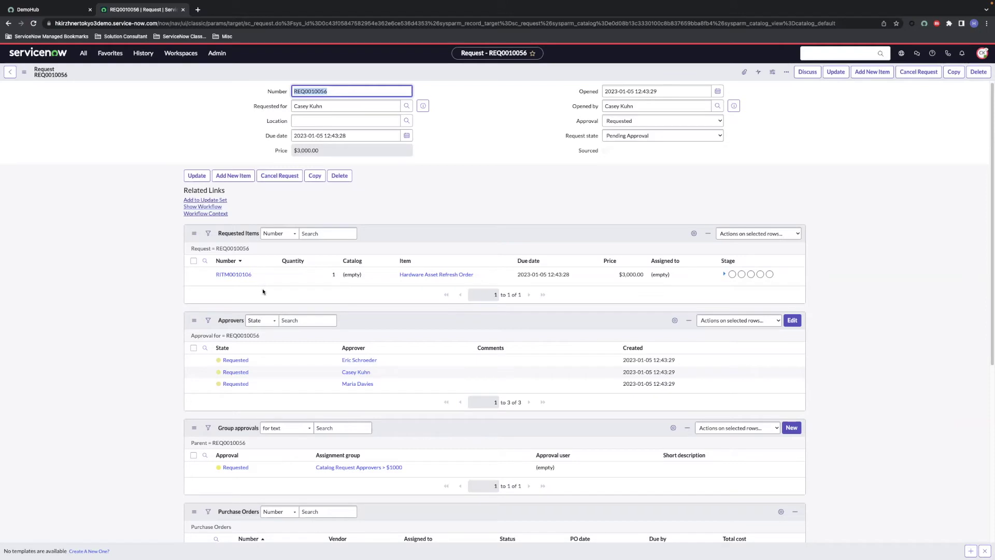
double_click(259, 374)
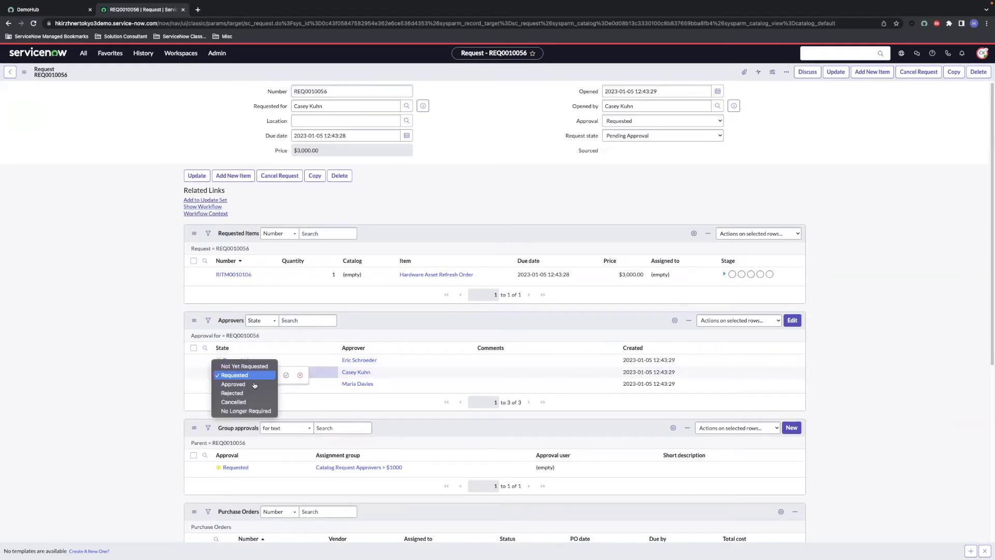
click(254, 384)
click(286, 375)
Step: Save request REQ0010056 and open catalog task SCTASK0010038
right_click(479, 70)
click(487, 79)
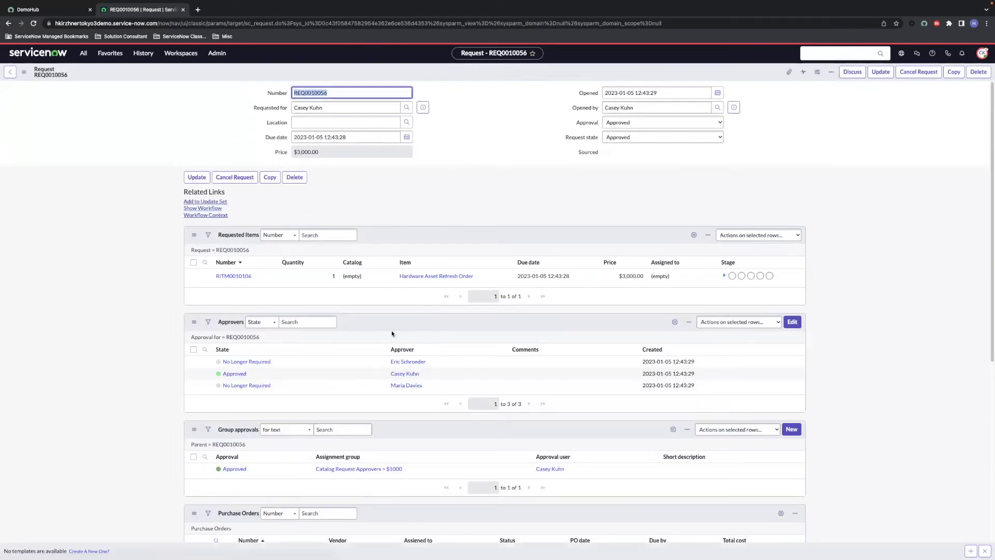
scroll(368, 356, down, 5)
scroll(369, 358, down, 1)
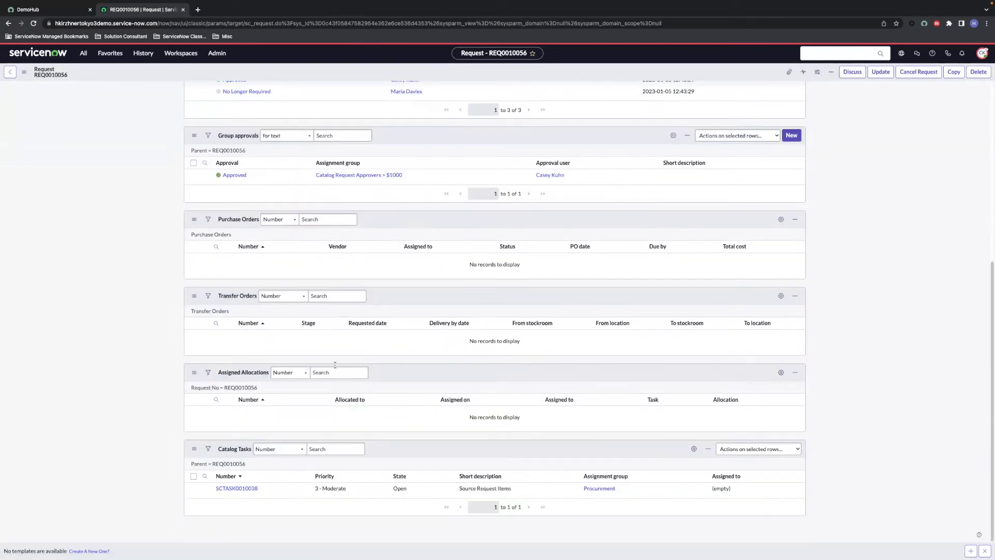
click(248, 489)
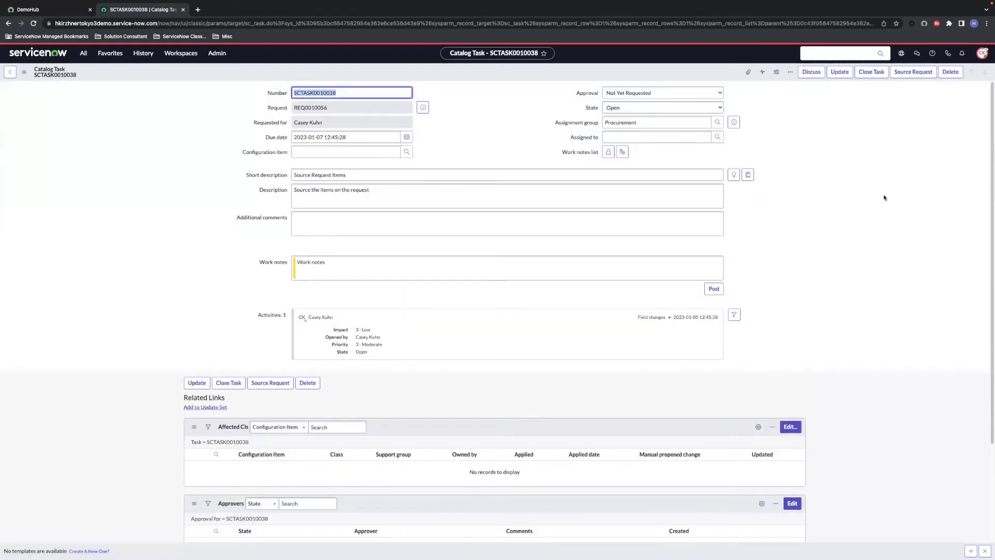
Step: Source the laptops by transfer from Southern California Warehouse to San Diego South Warehouse
click(910, 73)
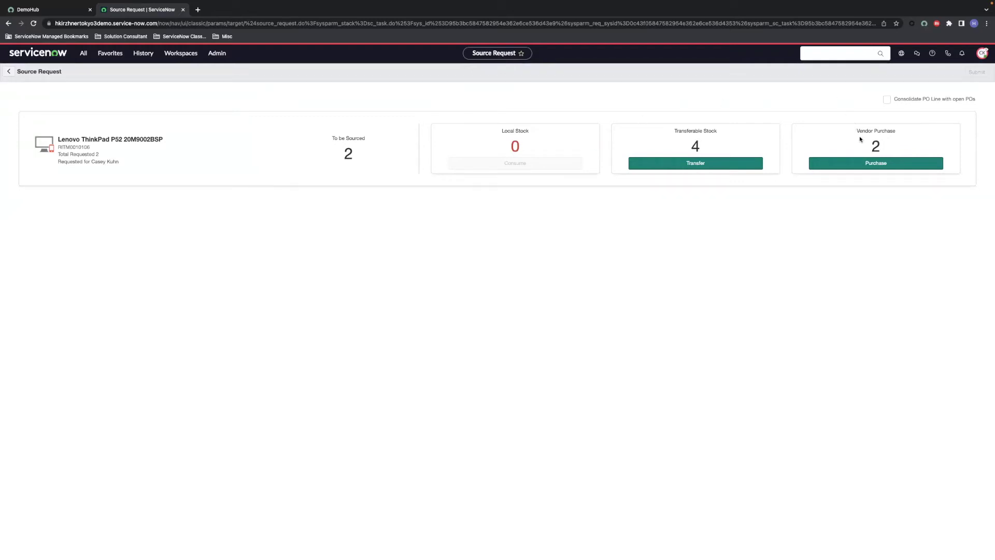
click(717, 166)
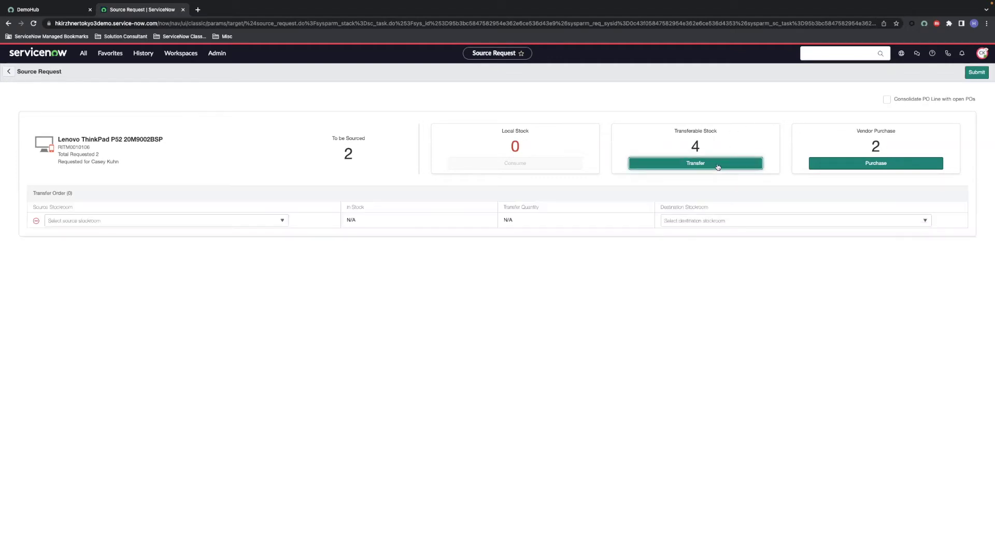
click(120, 222)
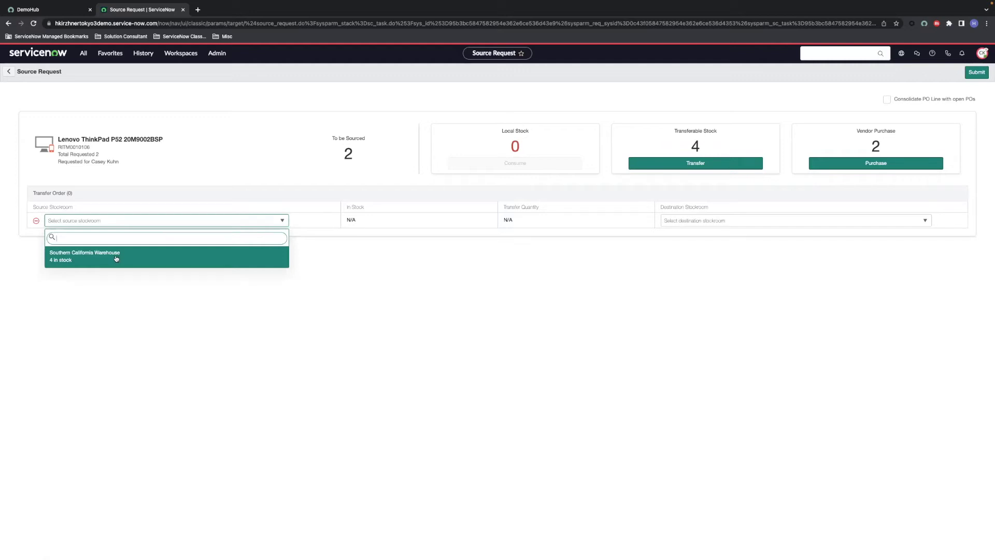
click(116, 258)
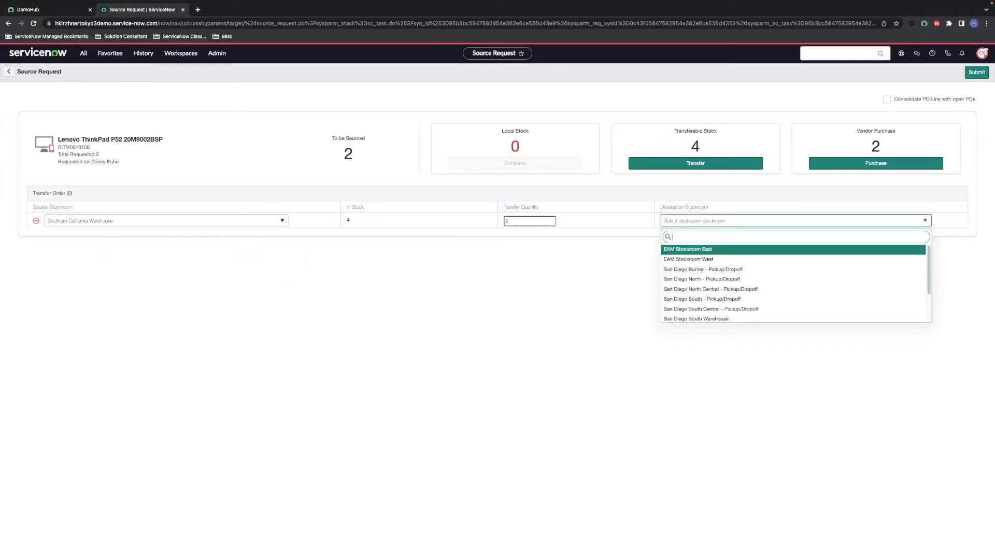
text(san diego south)
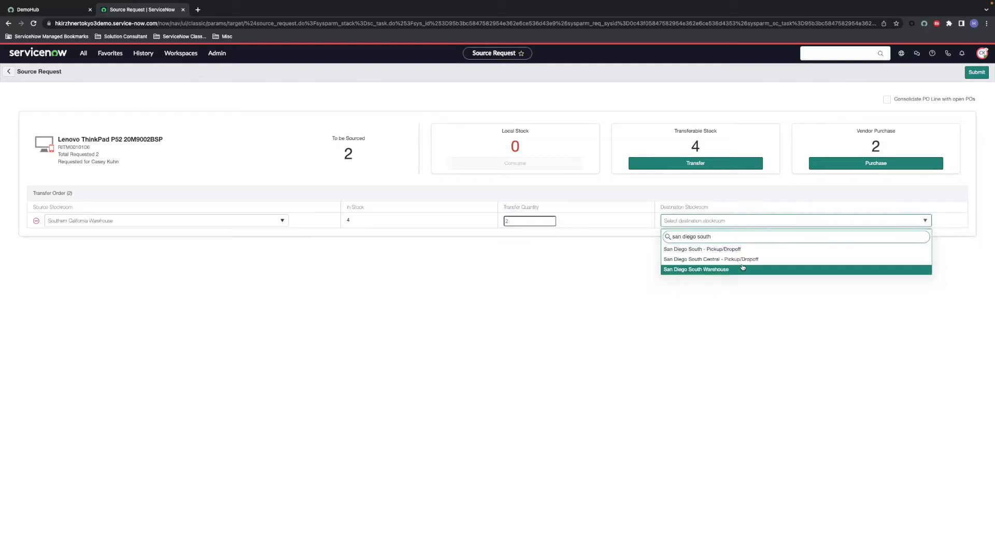
click(740, 268)
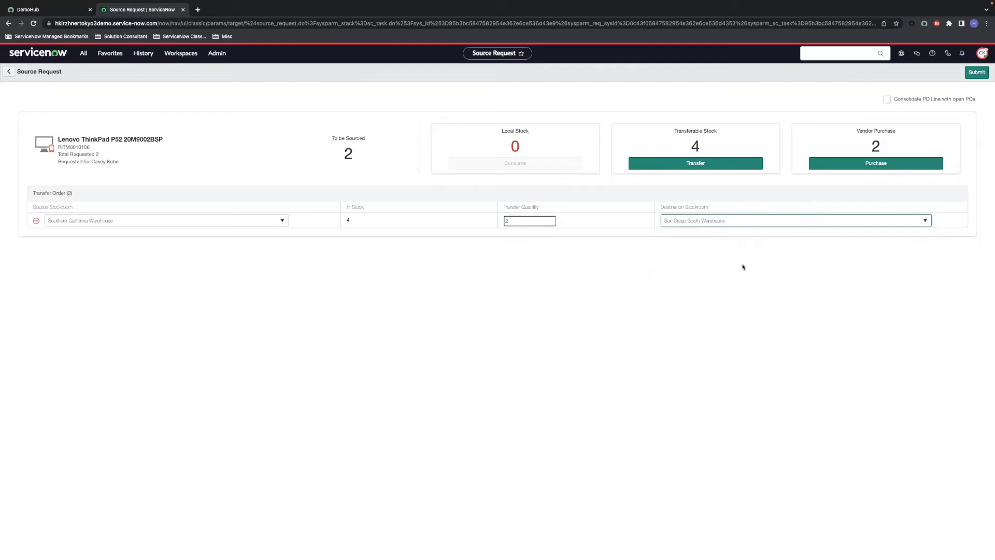
click(973, 74)
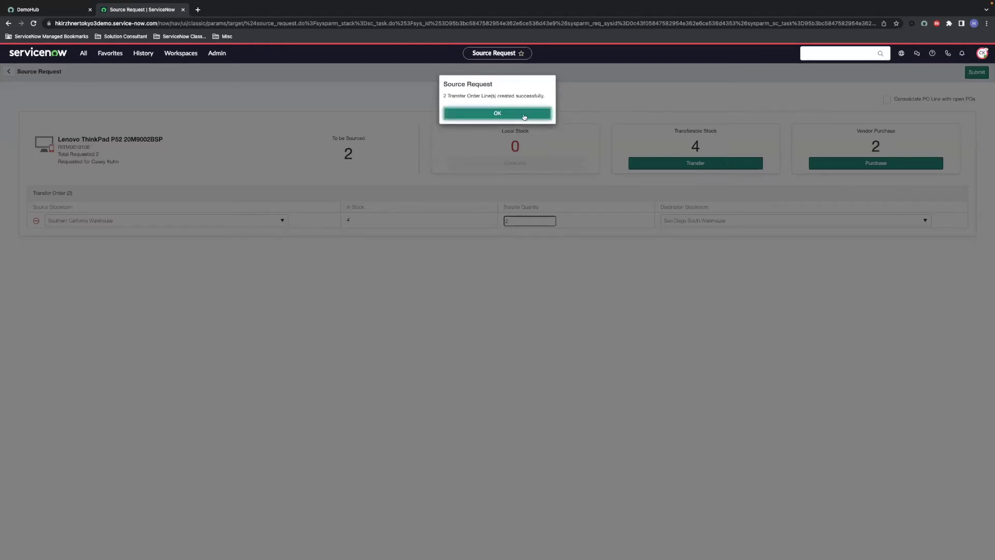
click(523, 117)
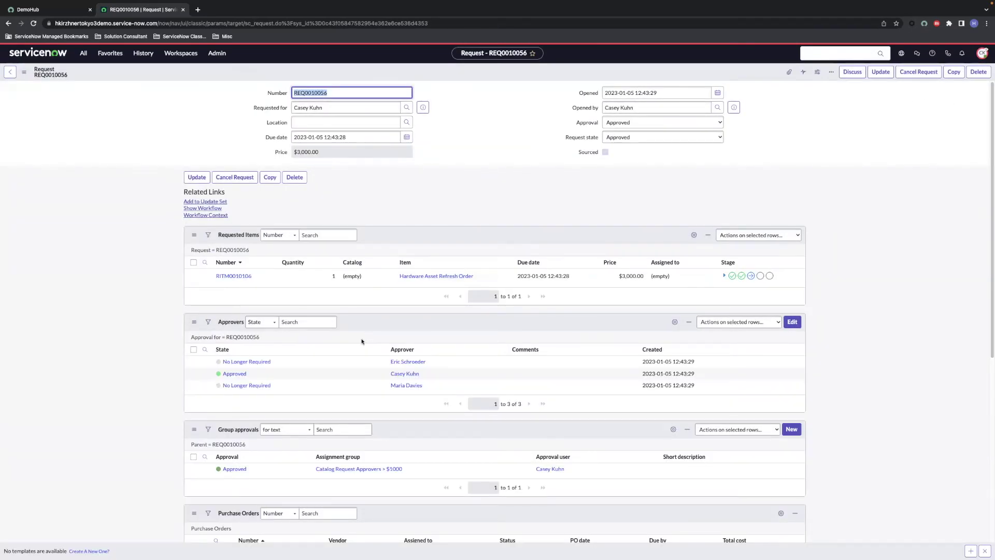
Step: Check the transfer order's stages on REQ0010056 and open TO0010014
scroll(362, 341, down, 5)
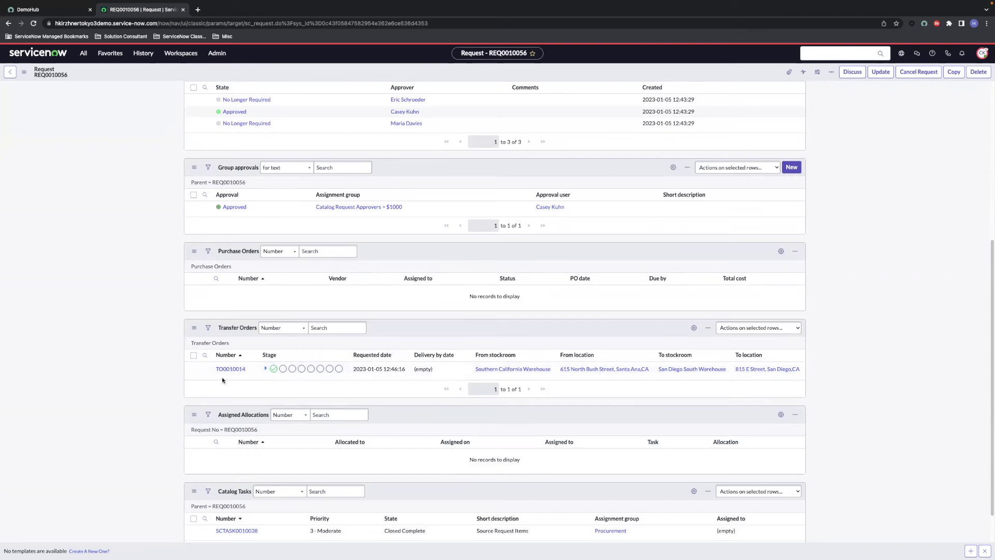
click(264, 369)
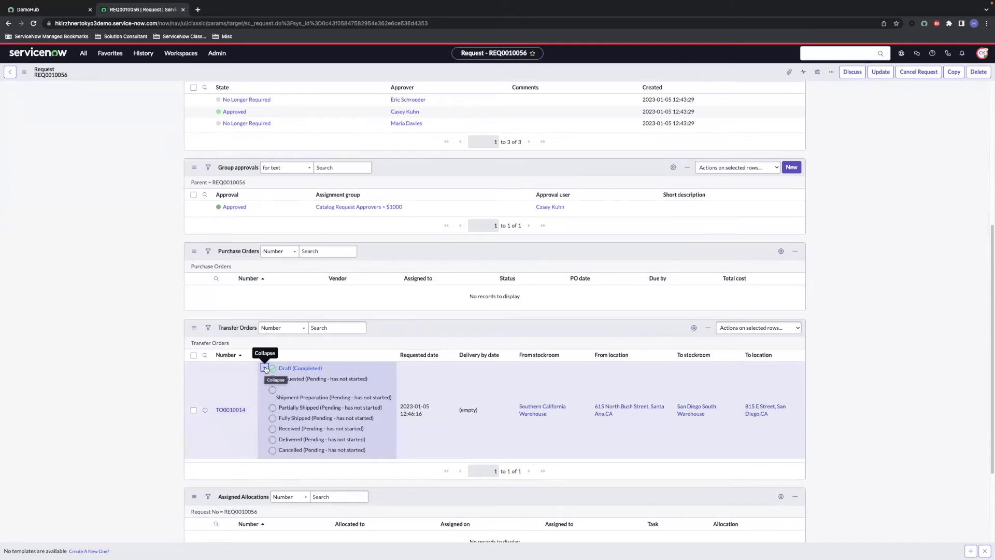
click(265, 369)
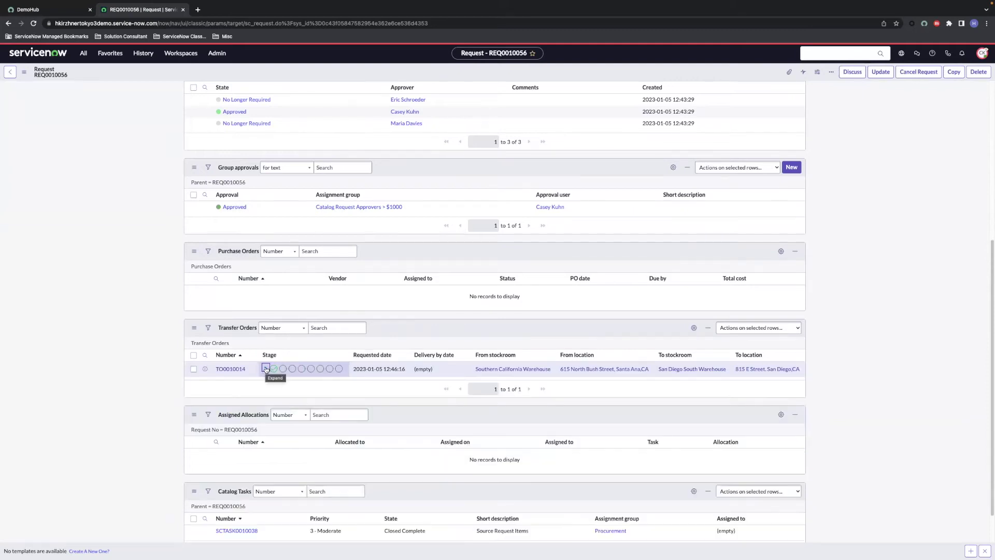
click(231, 369)
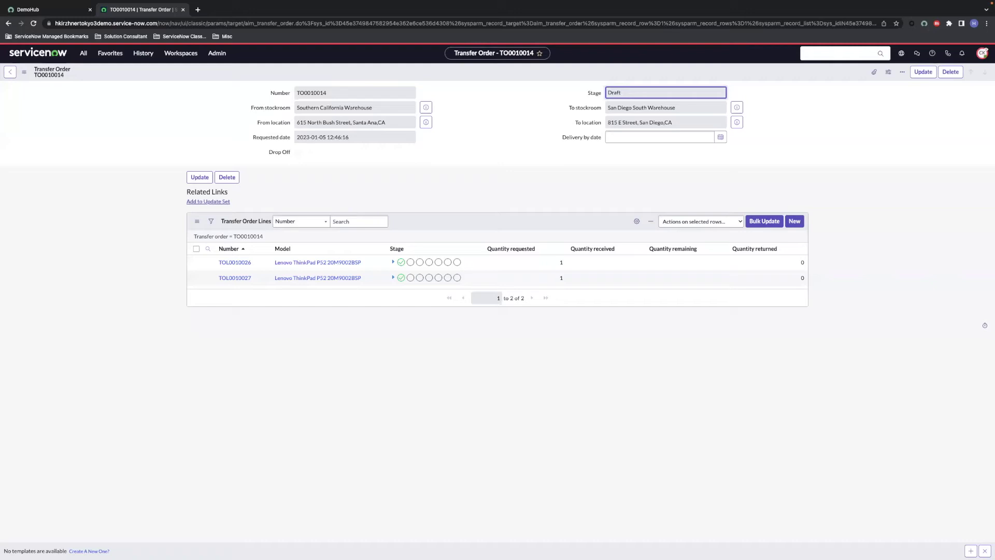
Step: Bulk-update lines TOL0010026 and TOL0010027 to stage Requested
click(762, 225)
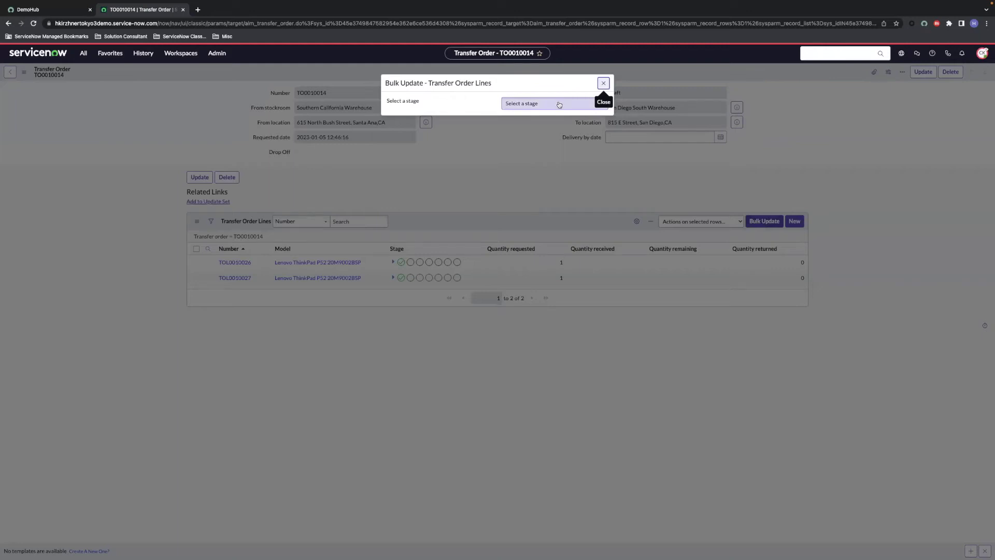
click(559, 104)
click(555, 109)
click(449, 160)
shift+click(450, 165)
click(494, 204)
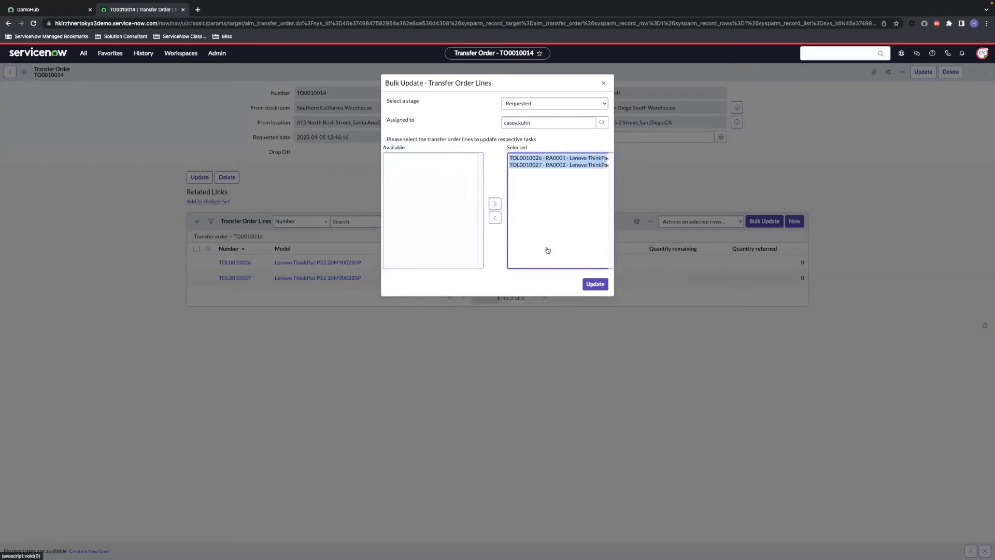
click(588, 284)
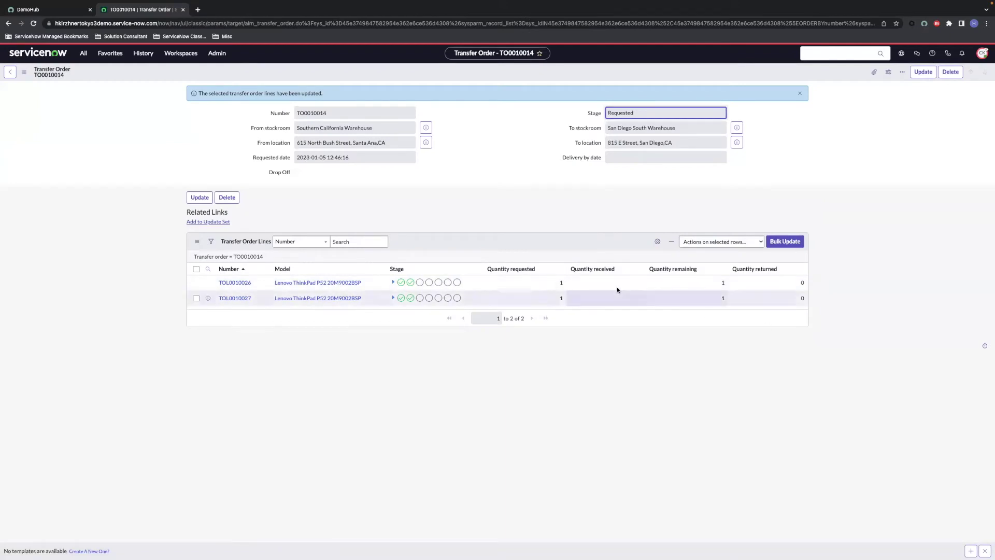
Step: Bulk-update both transfer order lines to Shipment Preparation and check the first line's progress
click(778, 243)
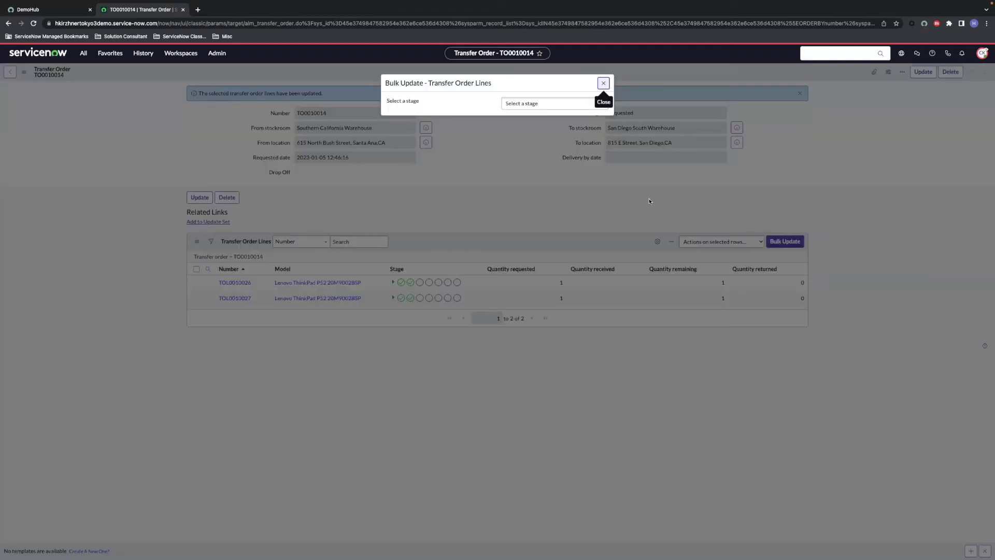
click(549, 114)
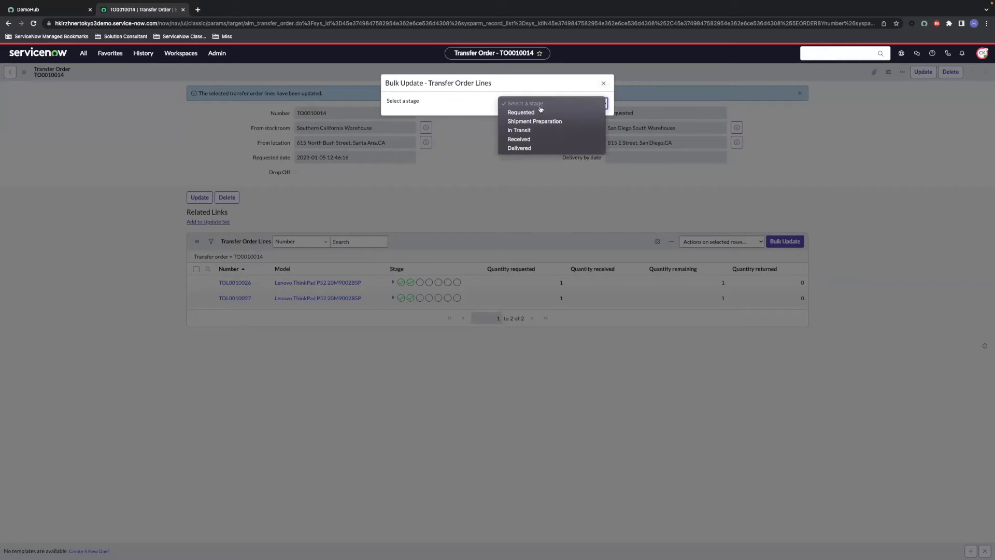
click(542, 122)
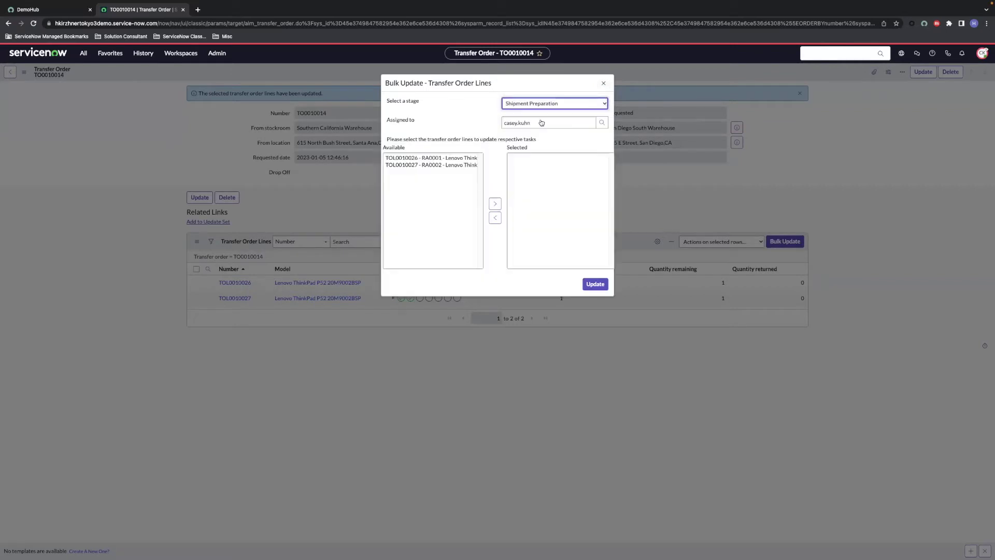
click(443, 160)
shift+click(441, 166)
click(495, 203)
click(592, 284)
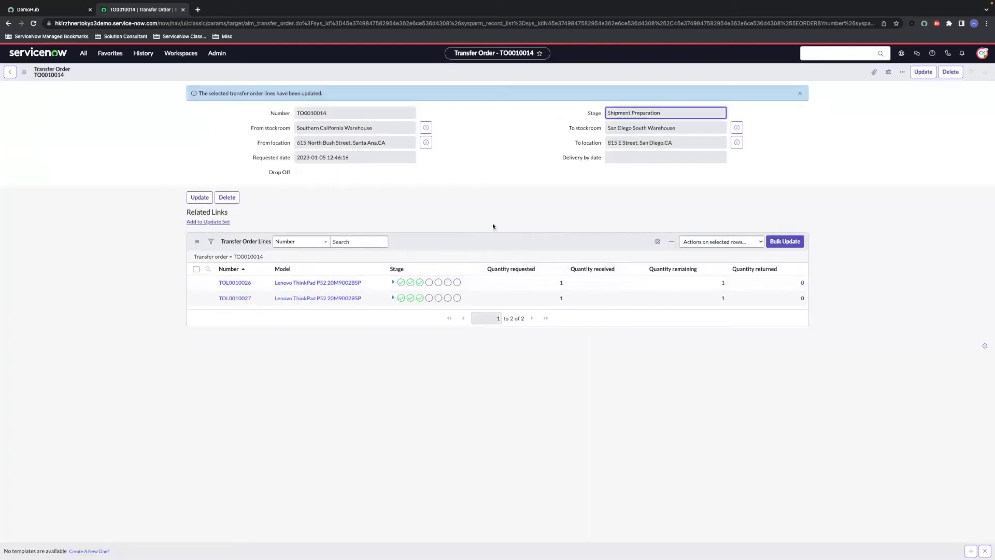
click(392, 283)
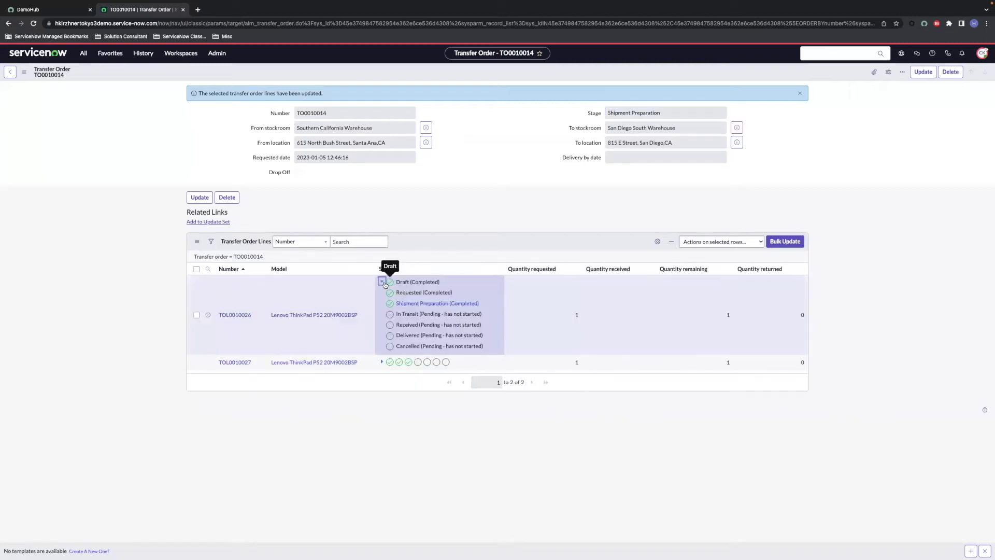
click(384, 283)
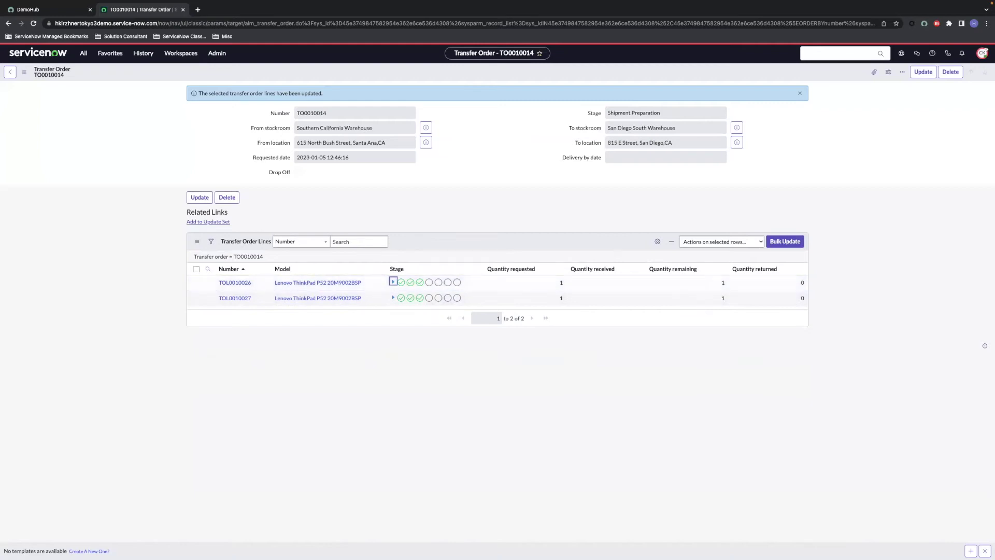
Step: Bulk-update both transfer order lines to In Transit
click(795, 241)
click(575, 103)
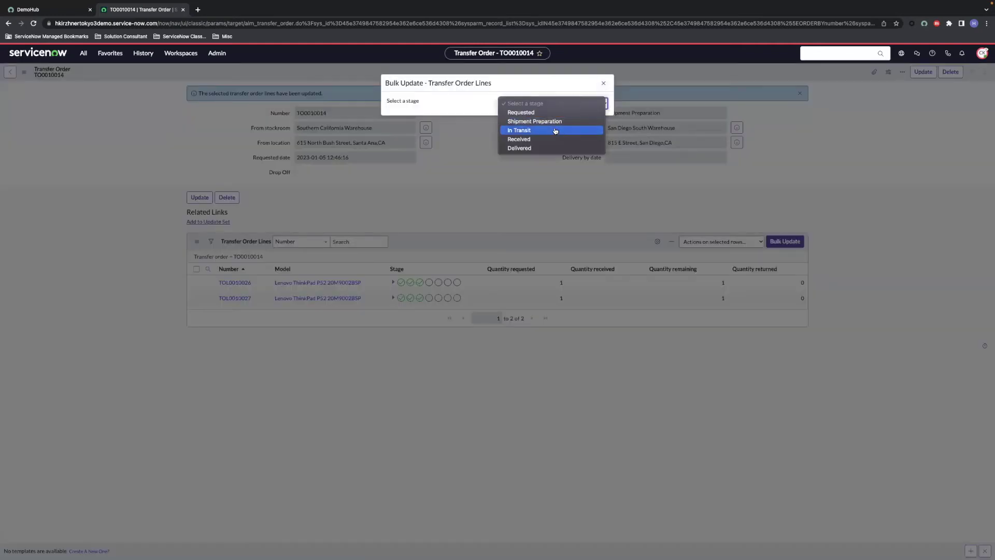
click(555, 131)
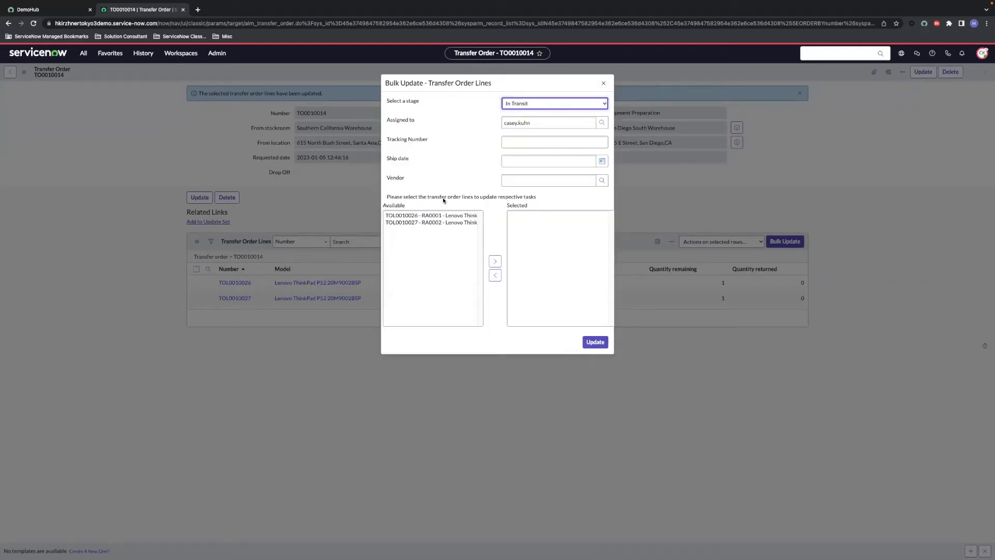
click(432, 216)
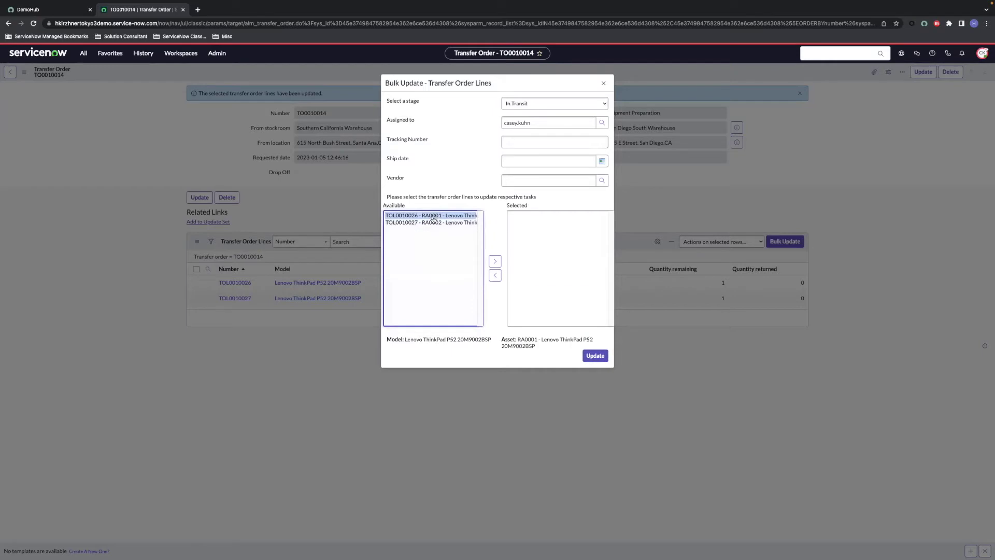
shift+click(431, 223)
click(494, 261)
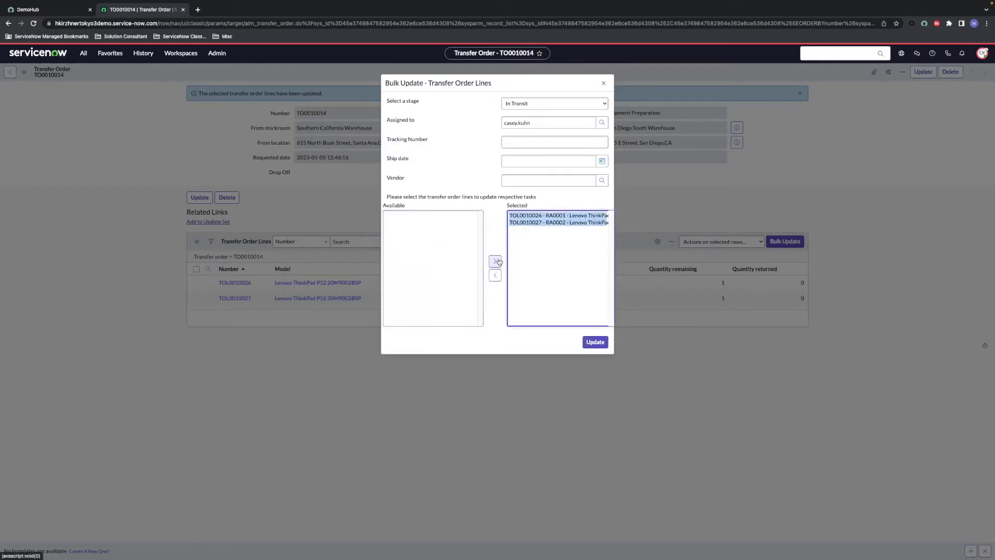
click(594, 343)
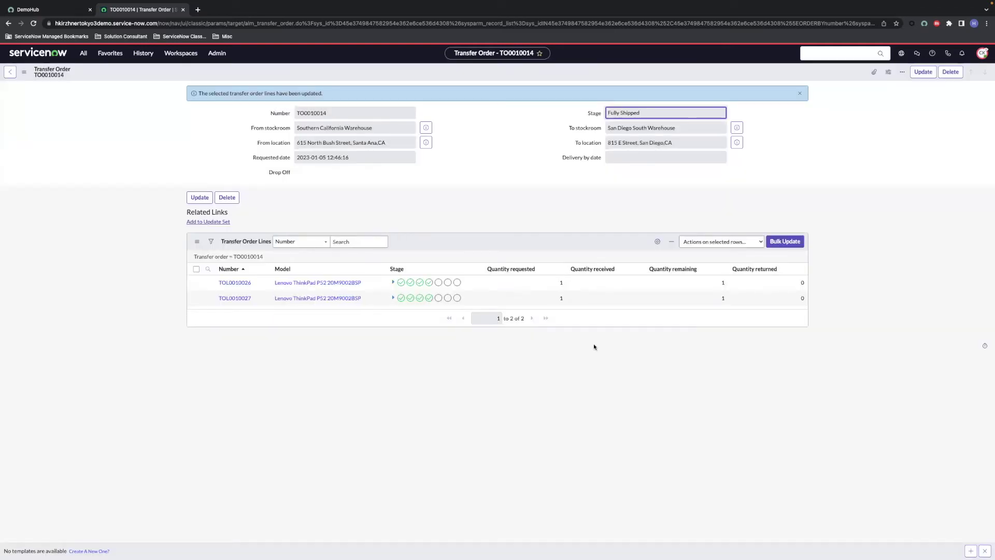
Step: Bulk-update both transfer order lines to Received
click(772, 242)
click(529, 106)
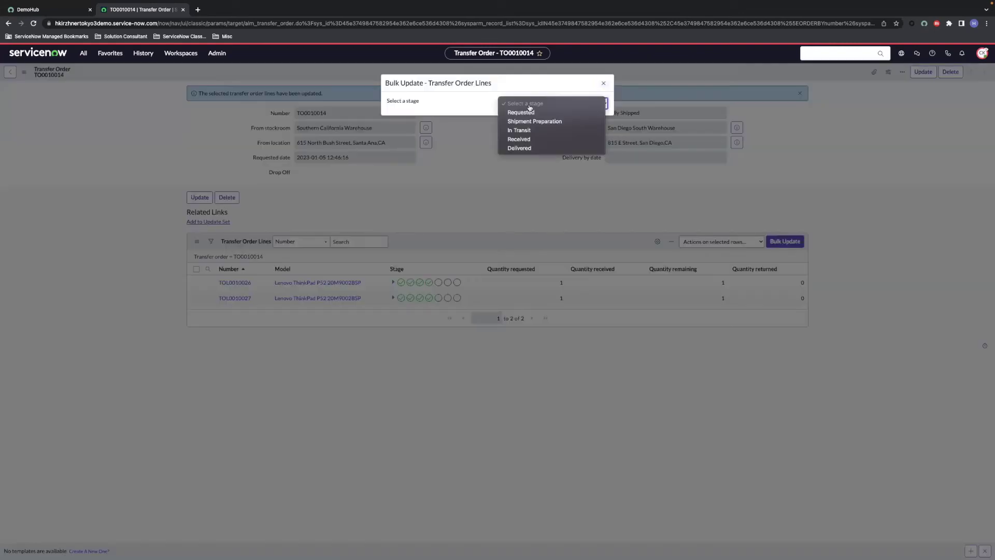
click(528, 139)
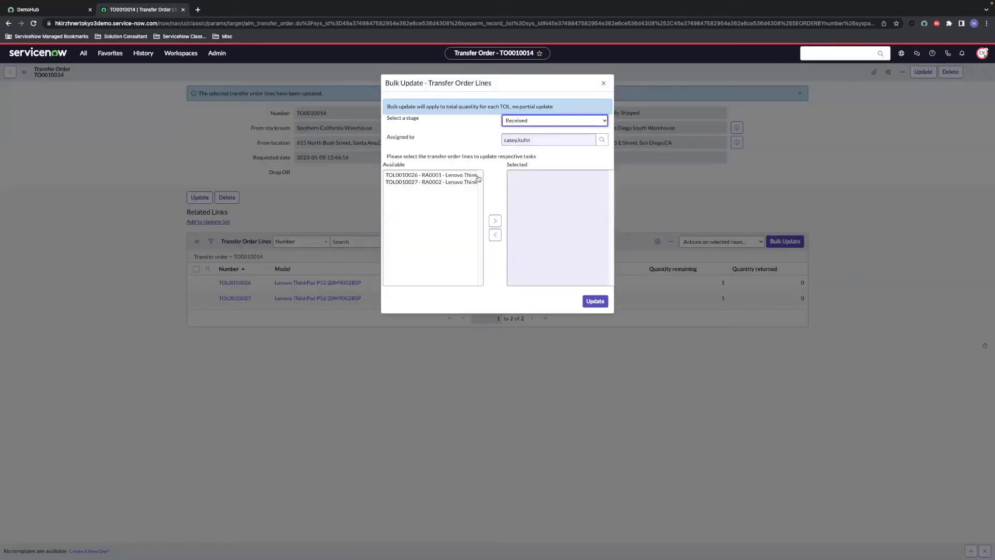
click(427, 175)
shift+click(440, 184)
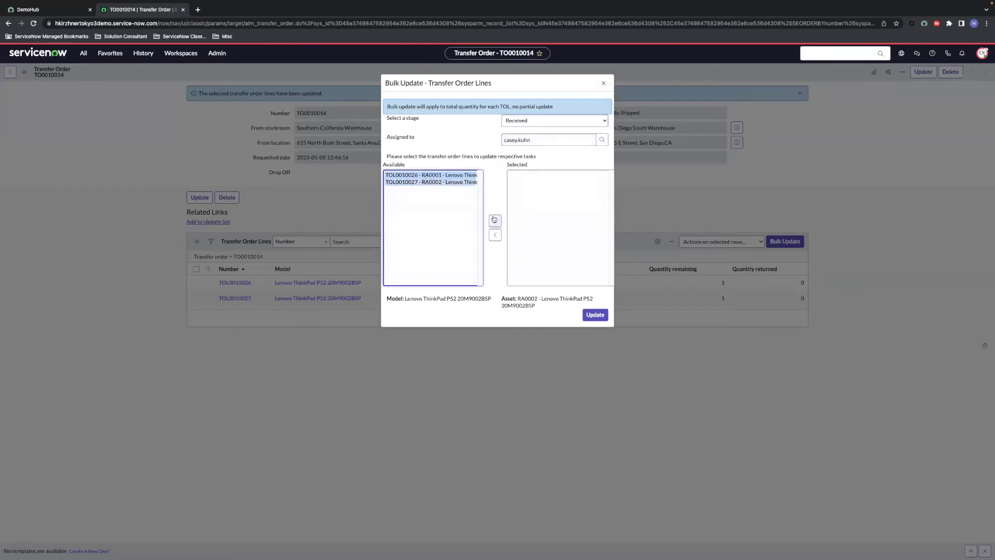
click(494, 221)
click(595, 305)
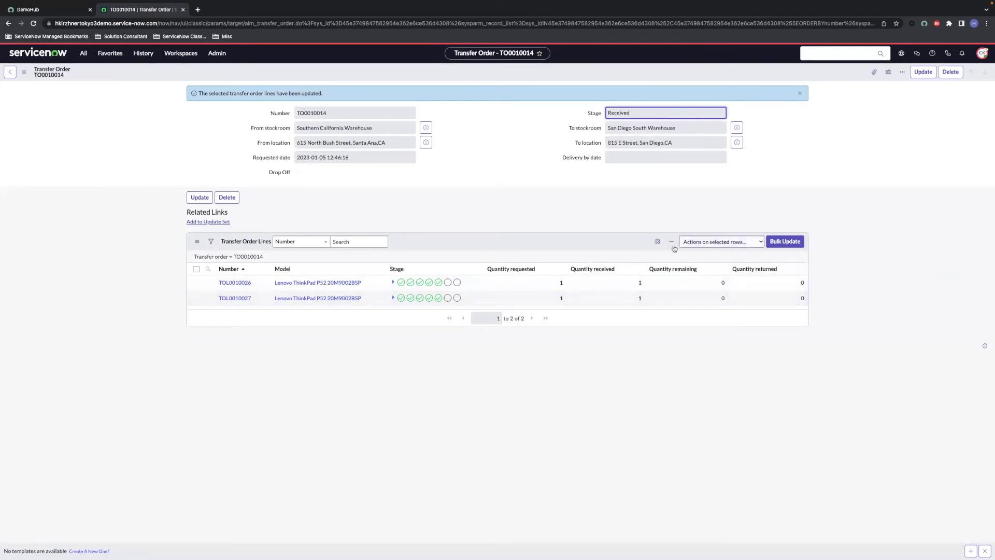
Step: Bulk-update both transfer order lines to Delivered
click(783, 241)
click(544, 103)
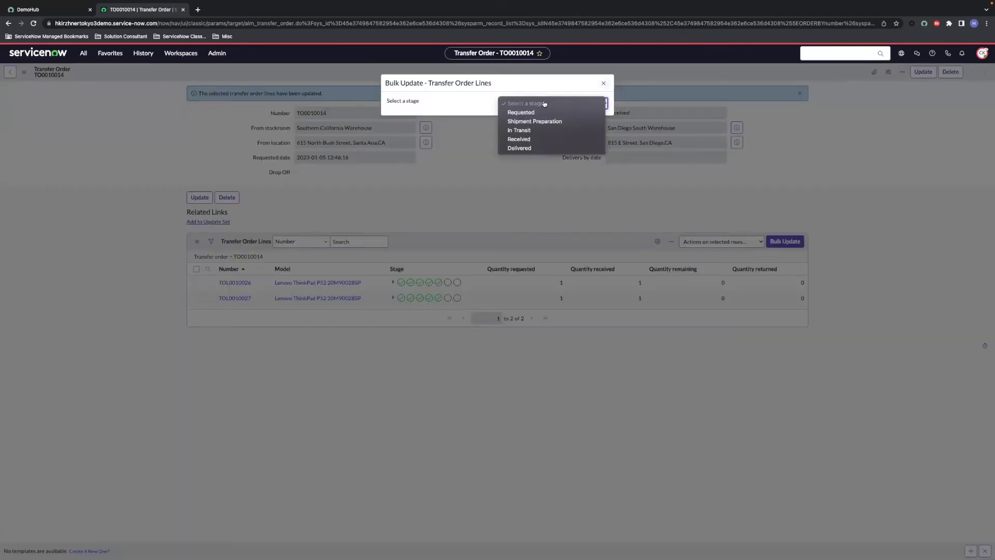
click(537, 148)
drag(409, 157, 427, 165)
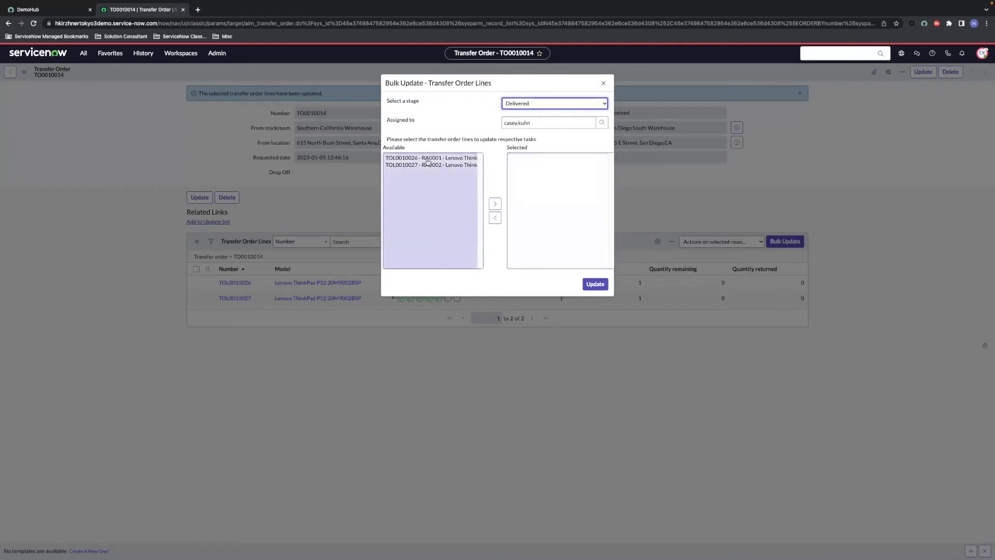
click(494, 204)
click(595, 284)
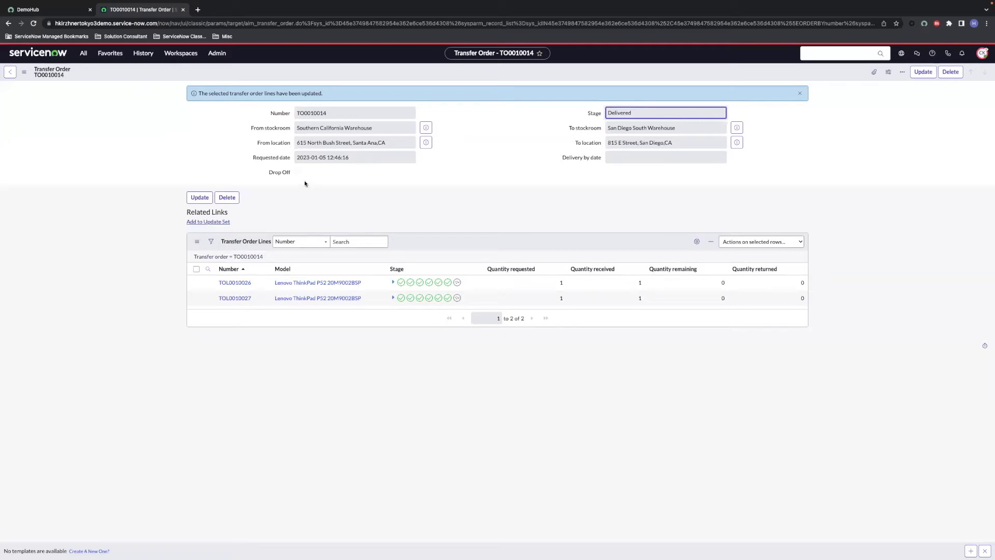
Step: Open request REQ0010056 from My Requests
click(84, 57)
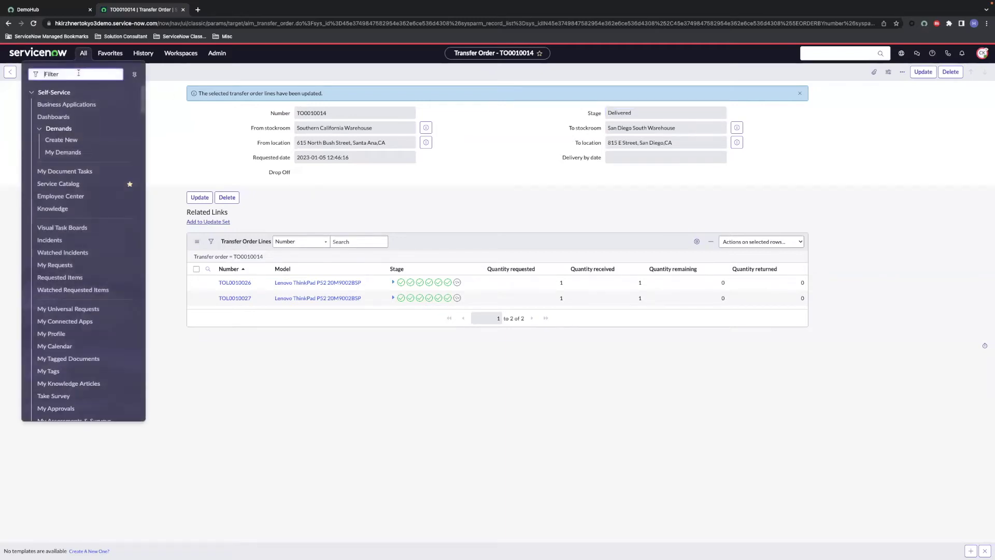
text(requests)
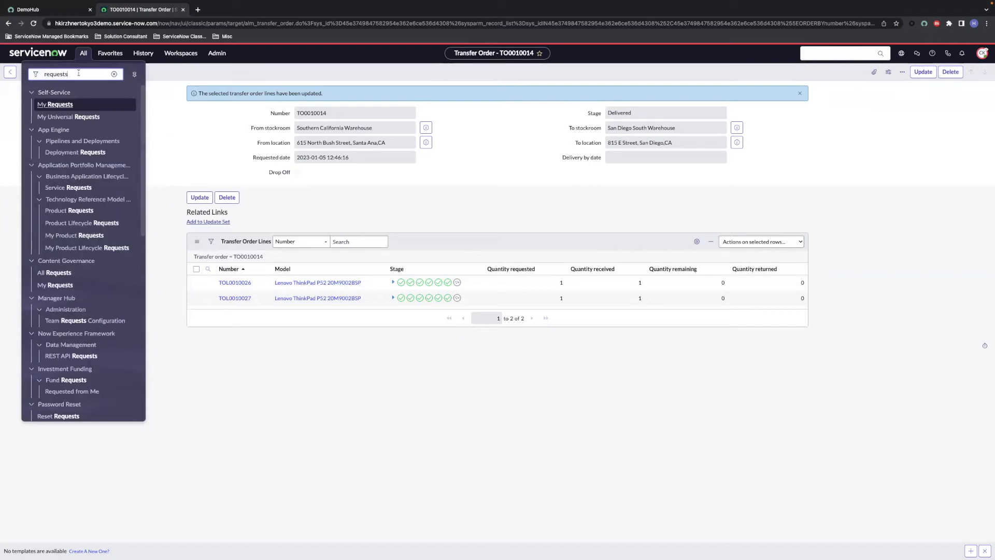
click(57, 105)
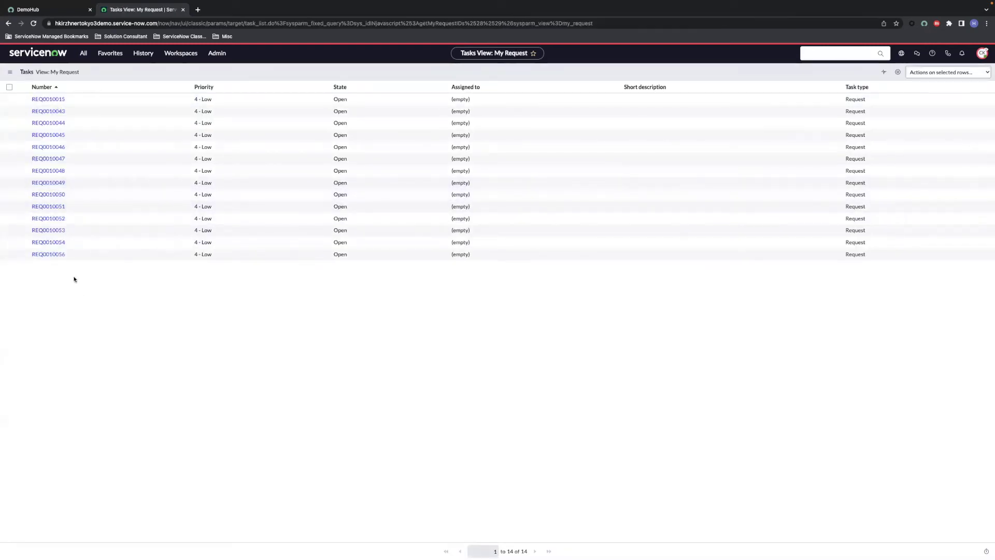
click(57, 254)
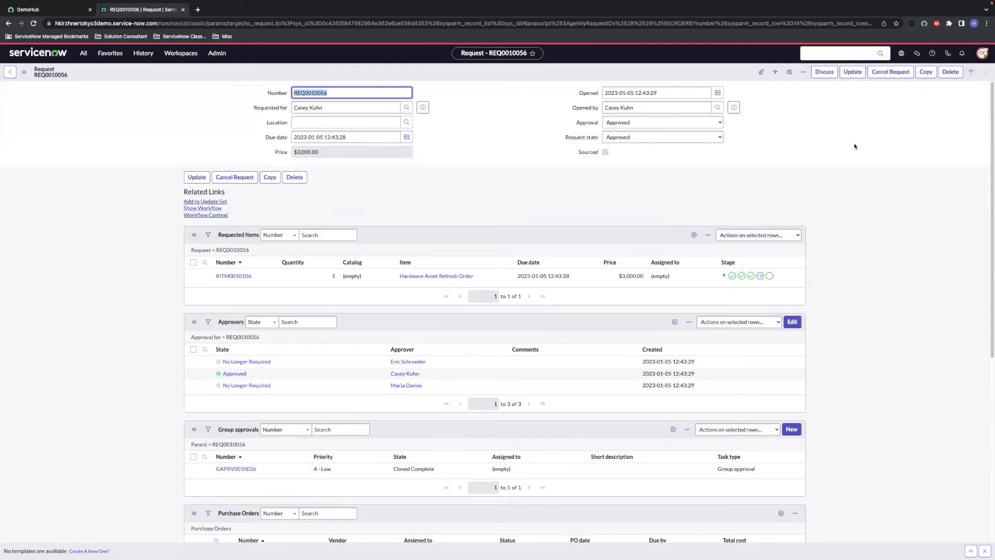
Step: Open requested item RITM0010106 and its refresh line HARL0001001
click(233, 275)
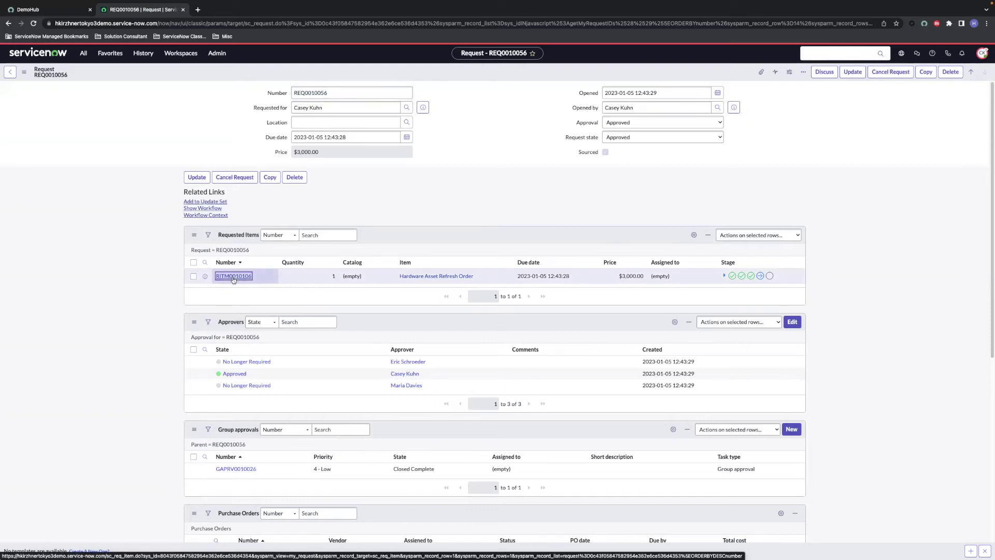
scroll(159, 289, down, 10)
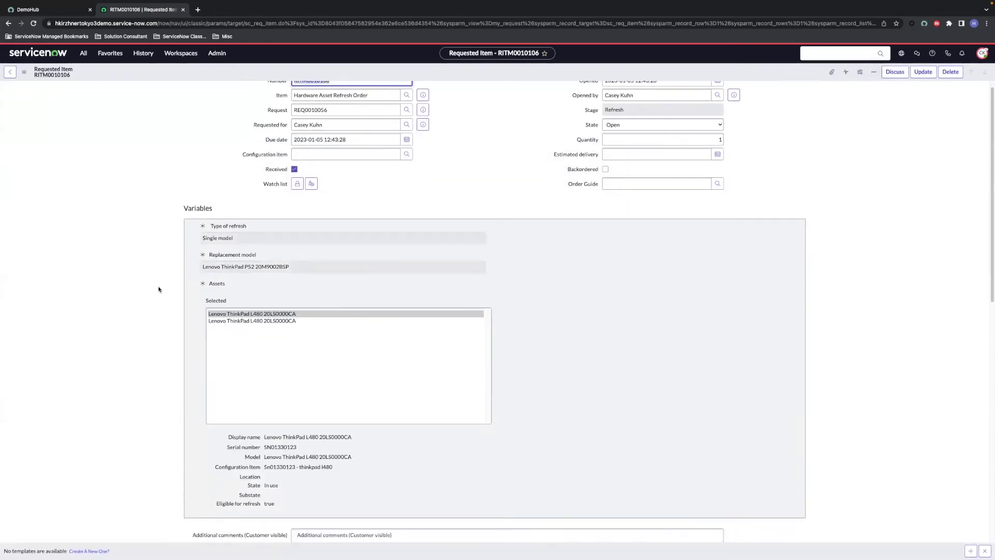
scroll(158, 289, down, 3)
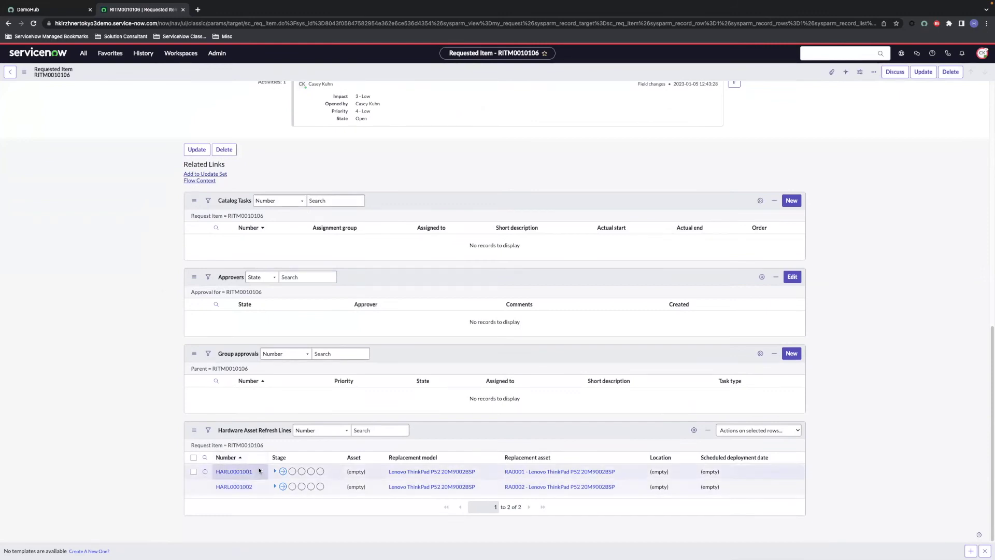
click(275, 471)
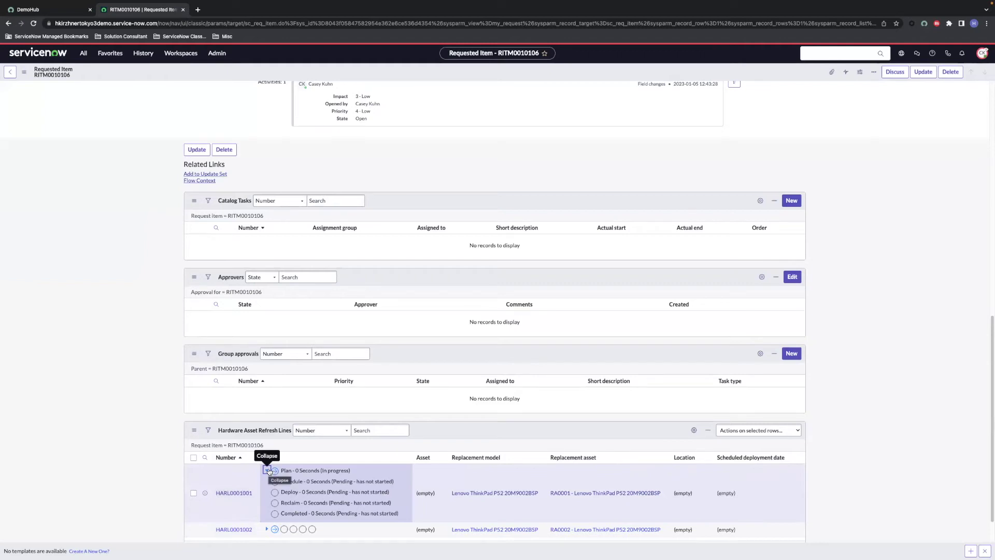
click(269, 470)
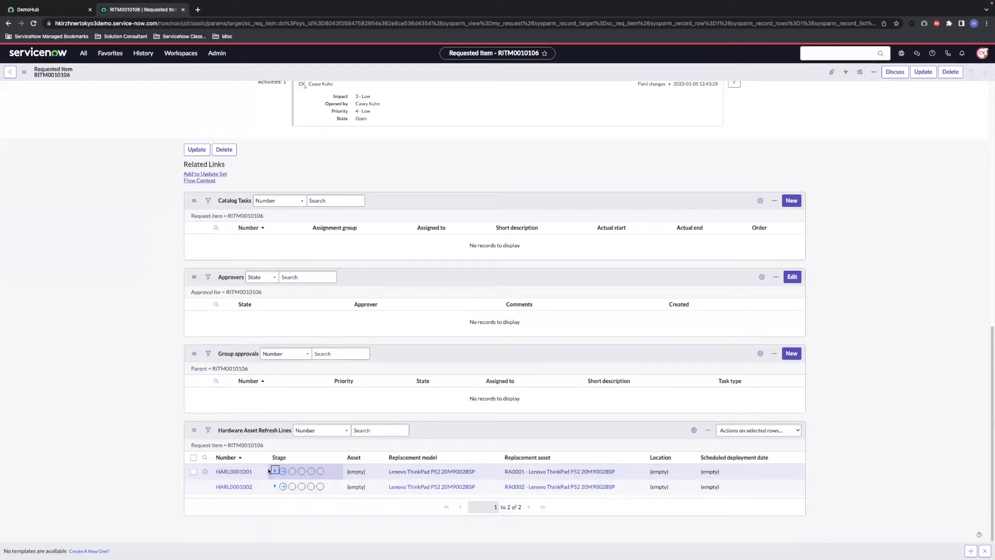
click(234, 471)
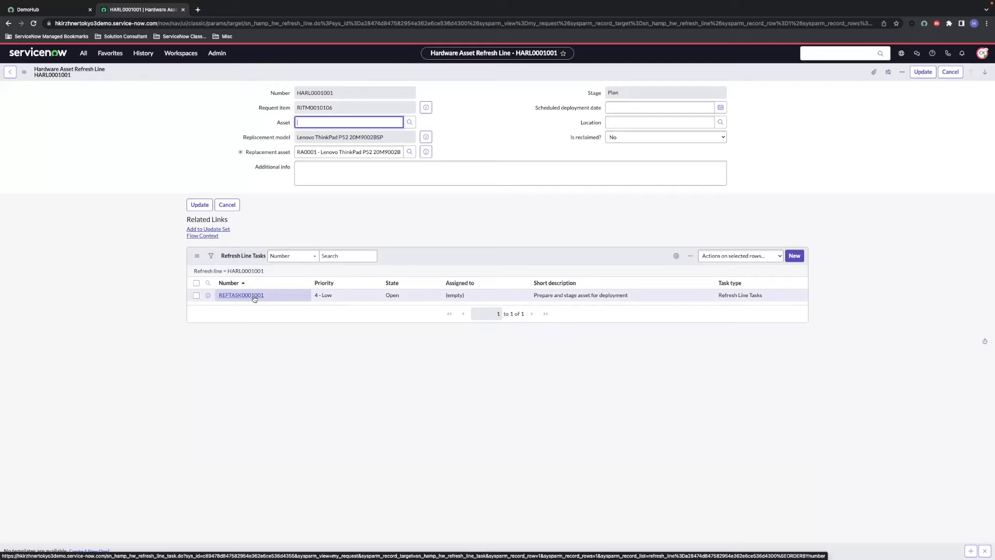
Step: Assign the ThinkPad L480 asset to REFTASK0001001, save, and close the task
click(254, 298)
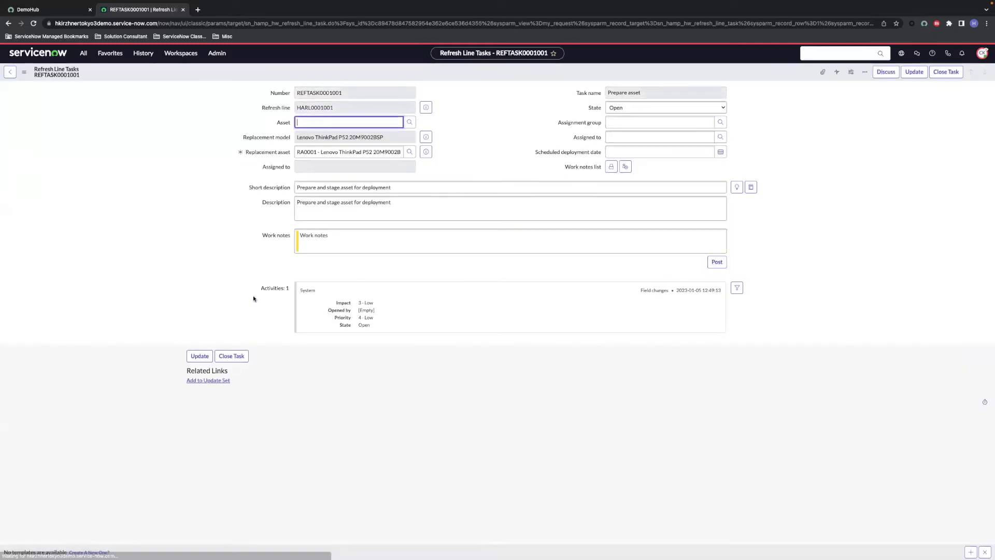
click(409, 122)
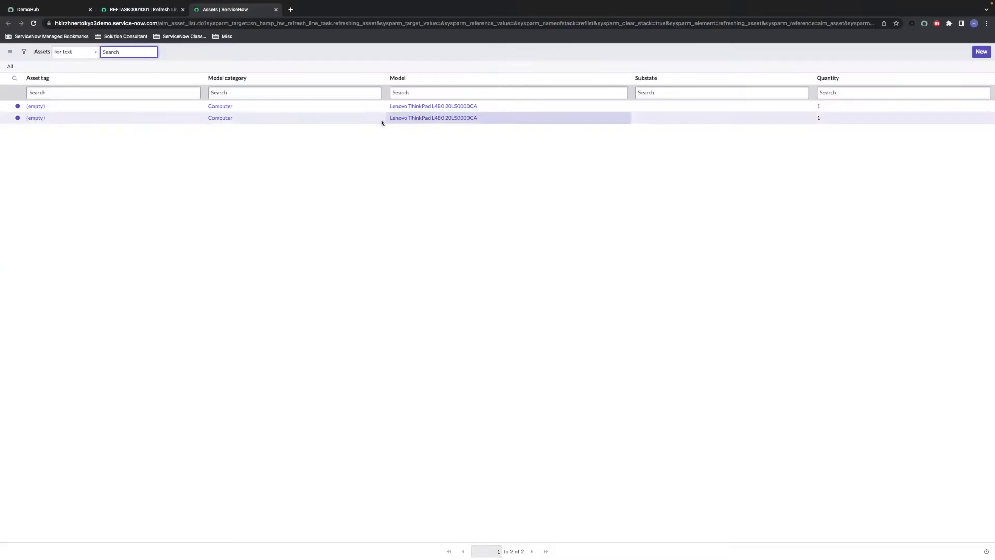
click(39, 108)
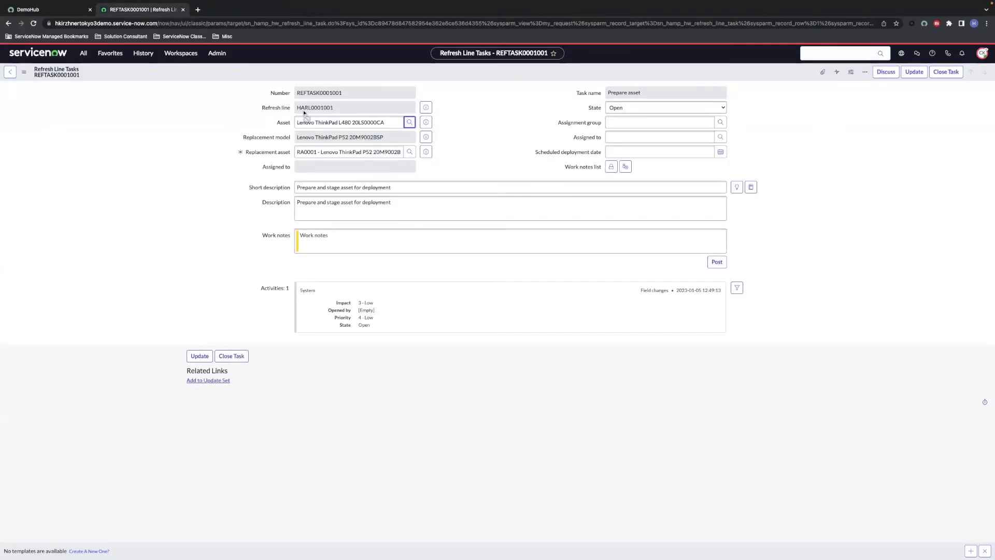
right_click(427, 72)
click(433, 78)
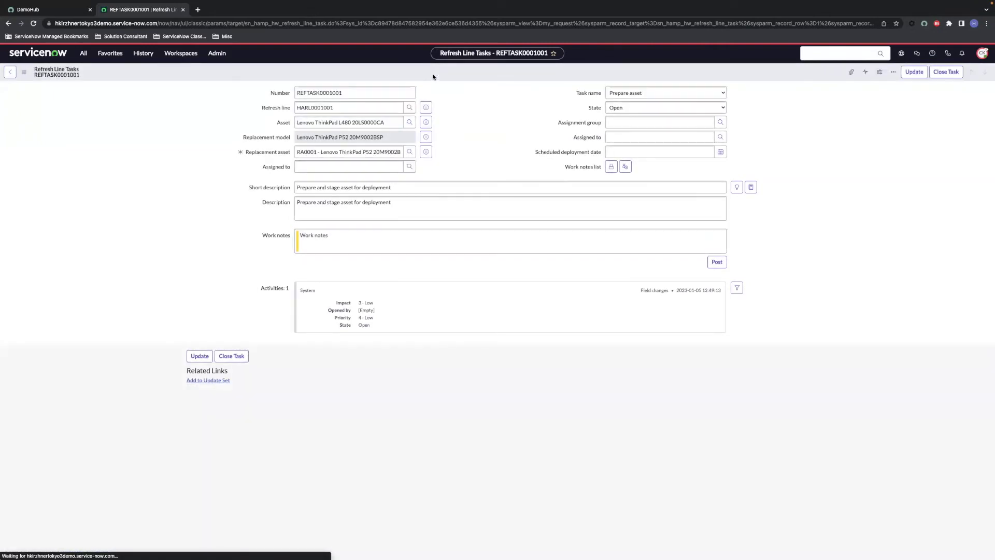
click(946, 73)
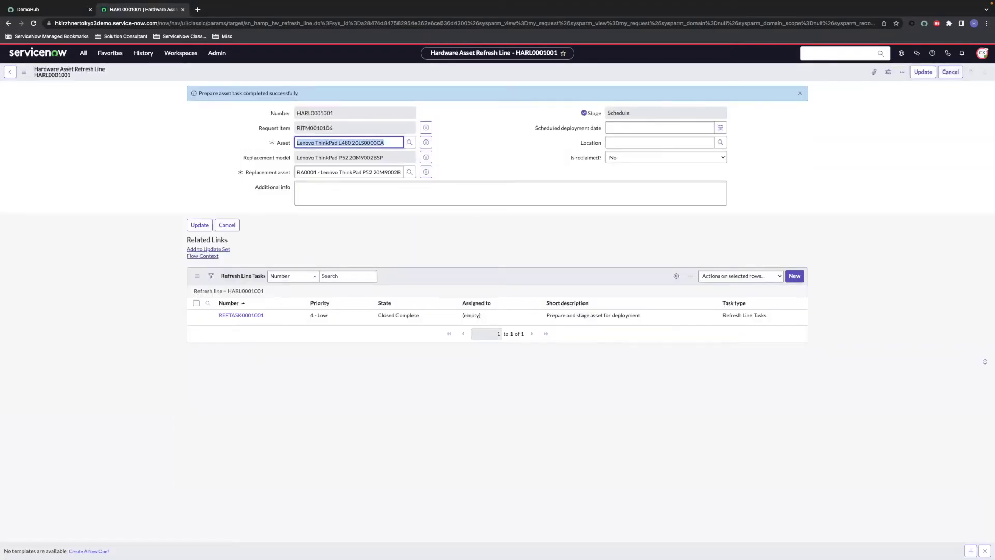
click(239, 291)
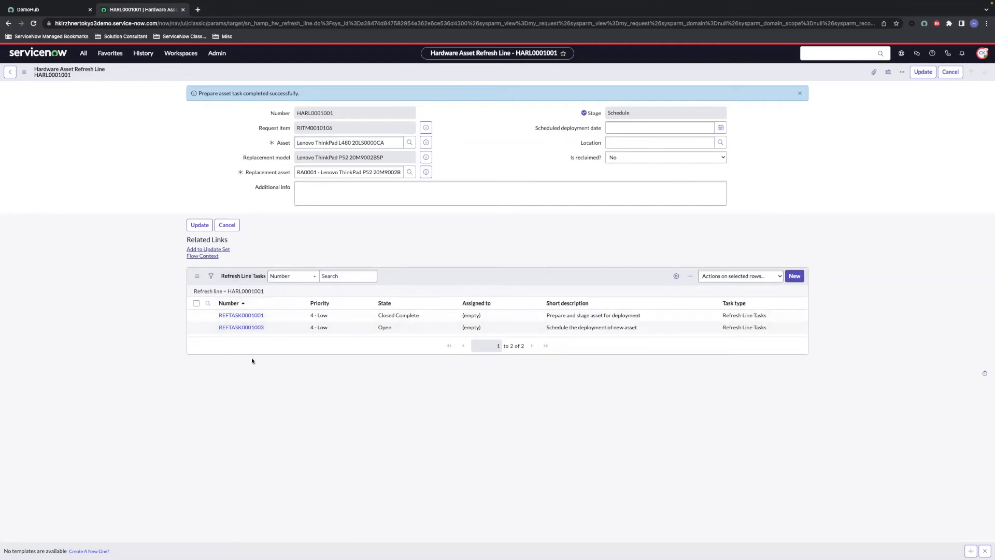
click(251, 328)
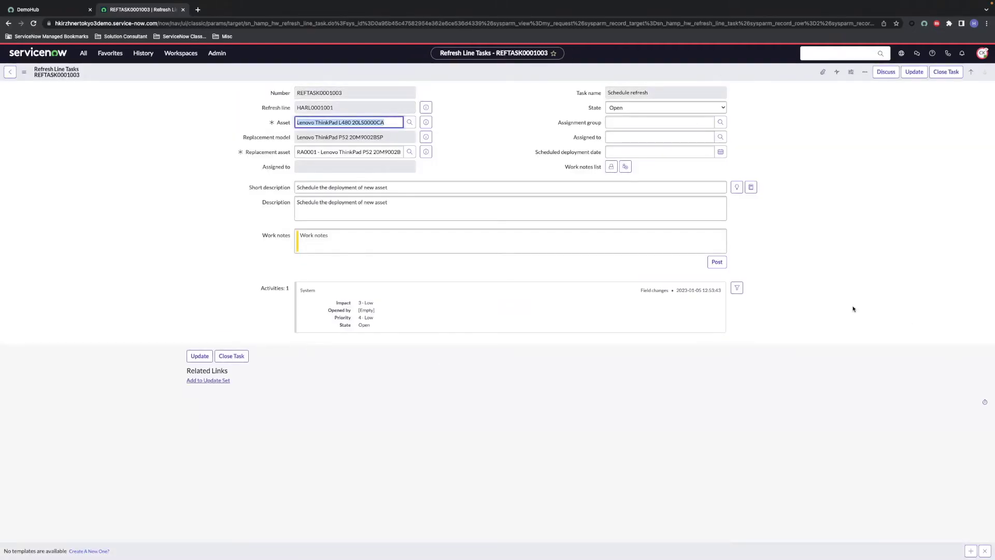
click(697, 152)
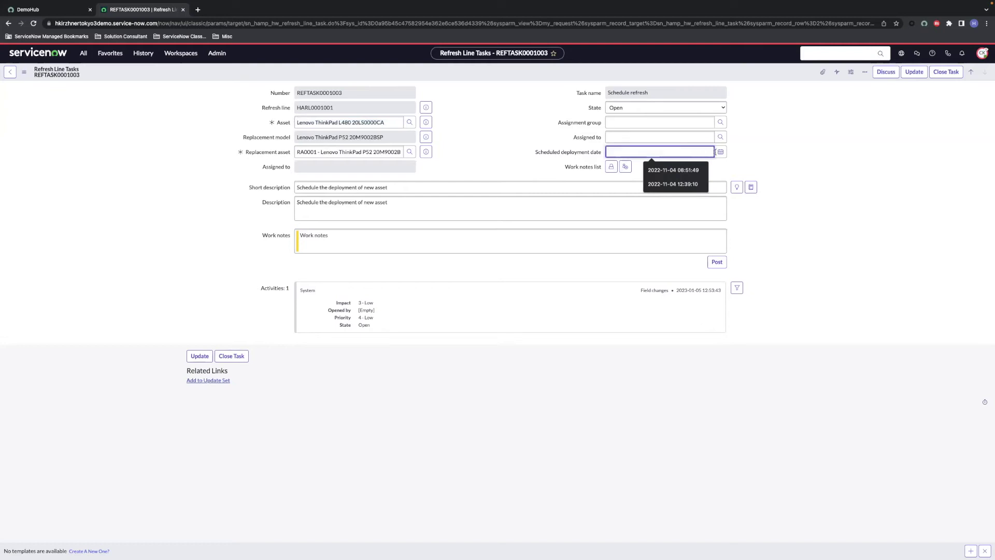
click(719, 152)
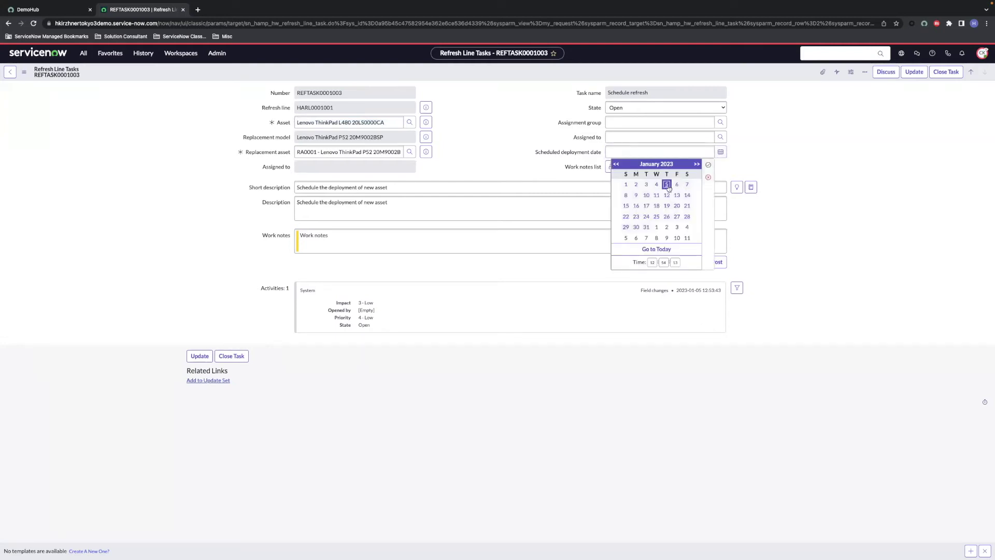
click(708, 165)
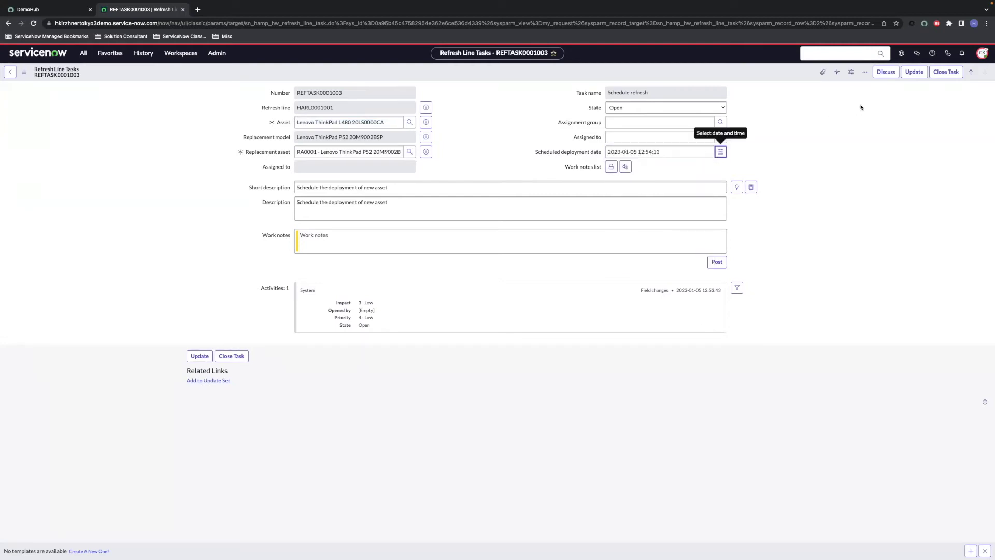
Step: Close the Schedule refresh task and Deploy new asset task REFTASK0001004 as complete
click(939, 72)
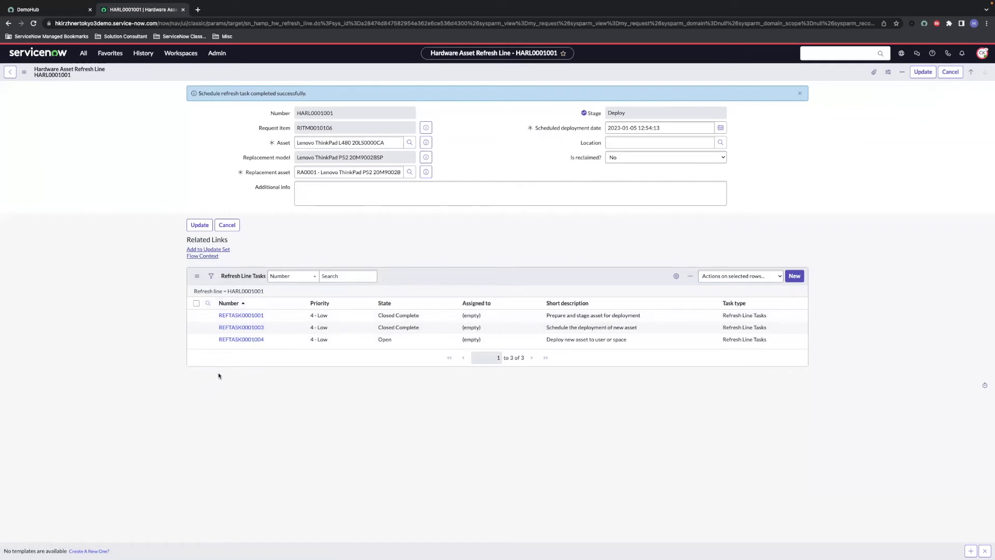
click(247, 340)
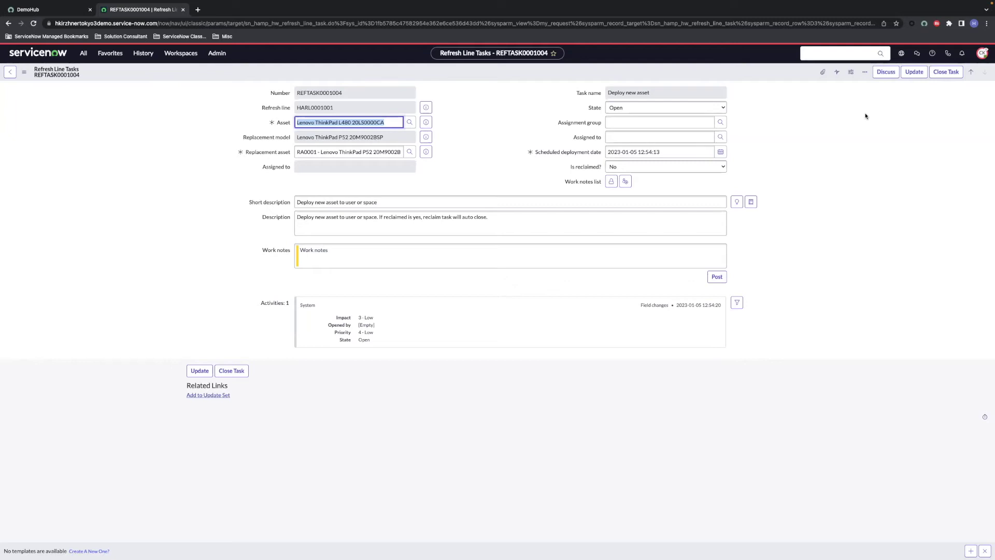
click(945, 73)
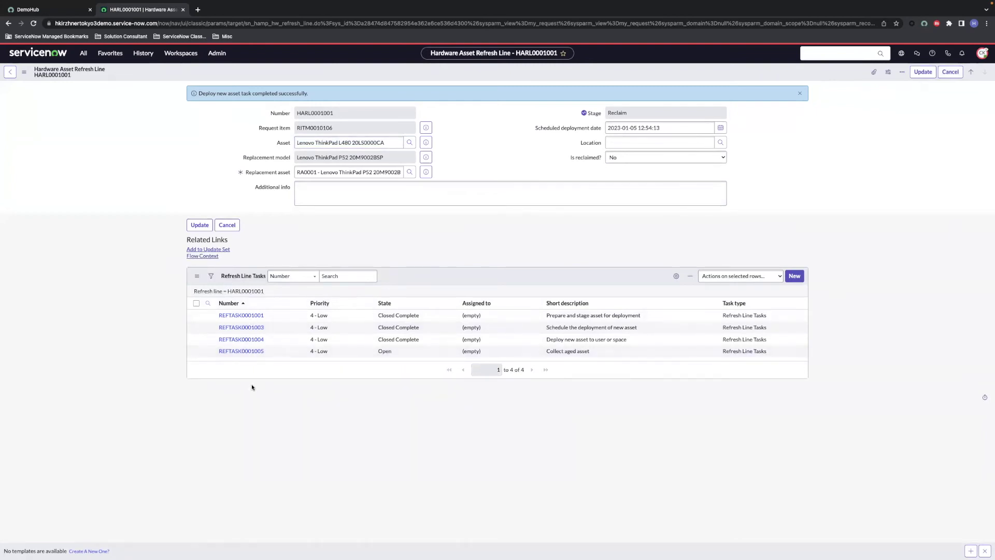
Step: Set Is reclaimed? to Yes on REFTASK0001005 and close the task
click(249, 354)
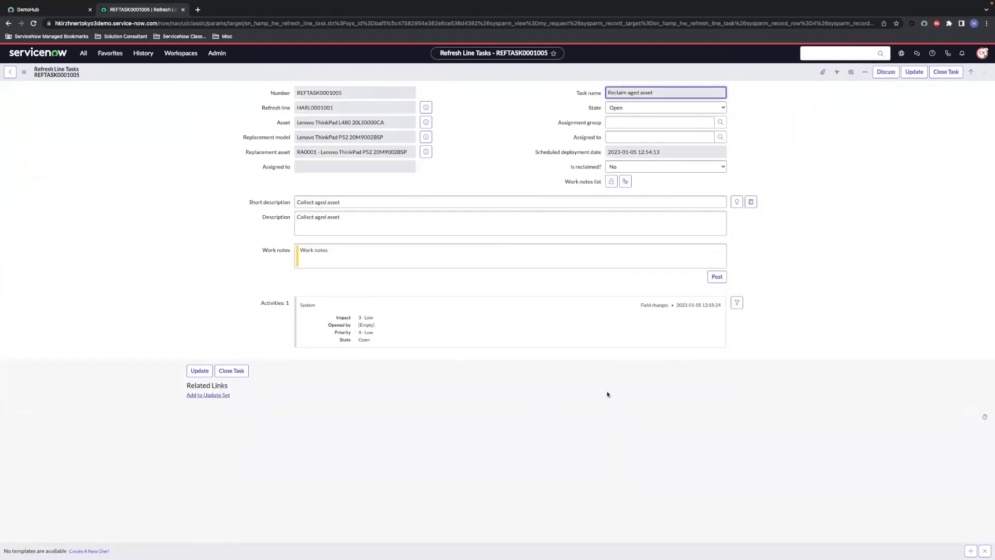
click(708, 166)
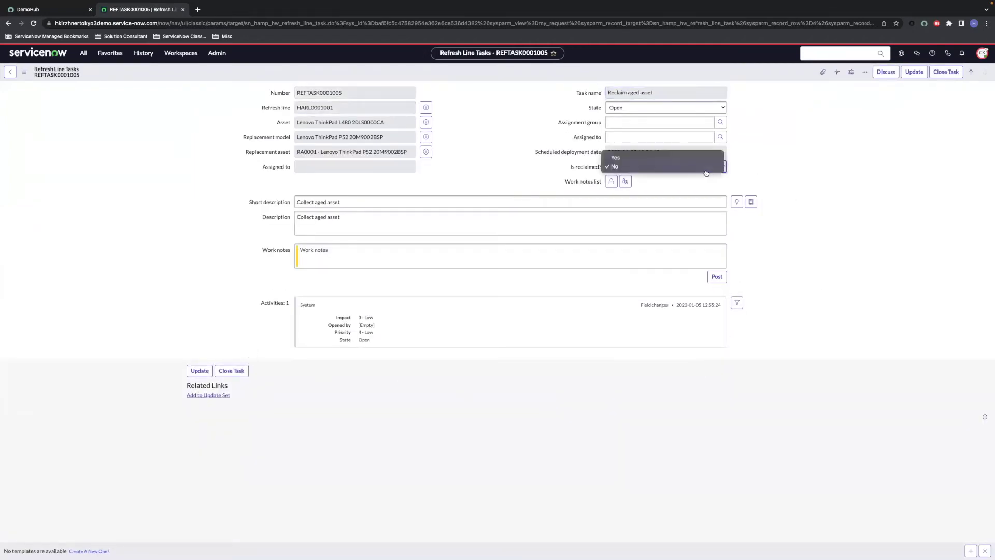
click(683, 159)
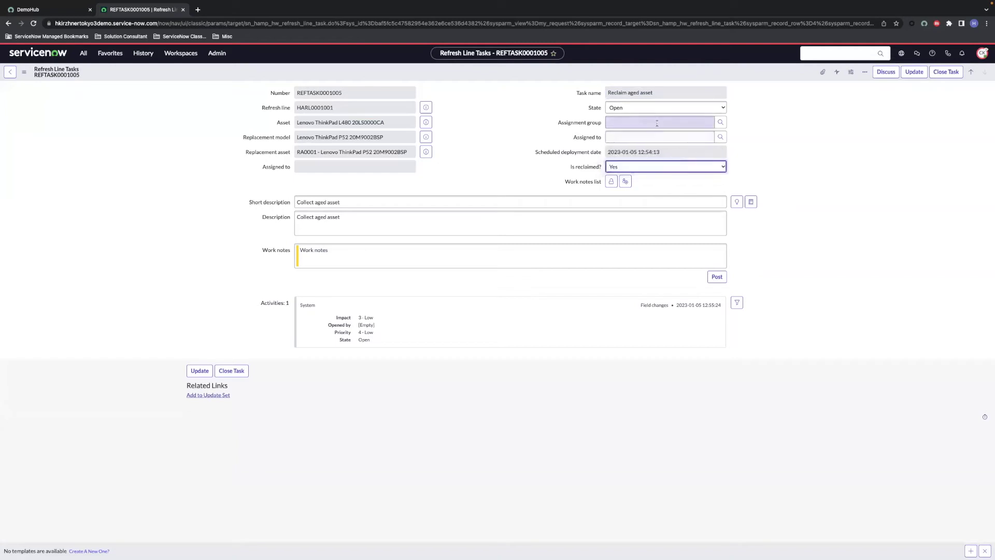
click(946, 72)
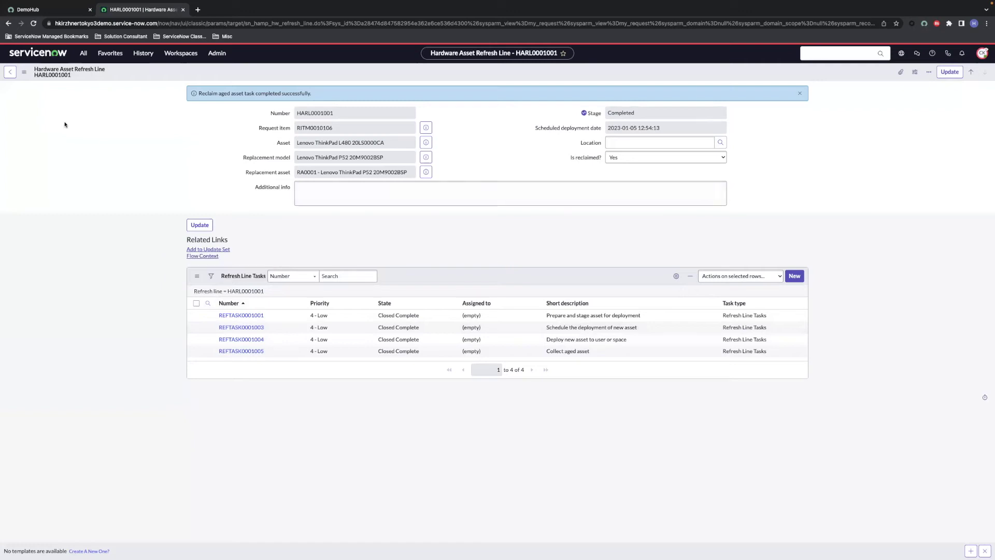
Step: Go back and open the full requested item RITM0010106 record
click(9, 72)
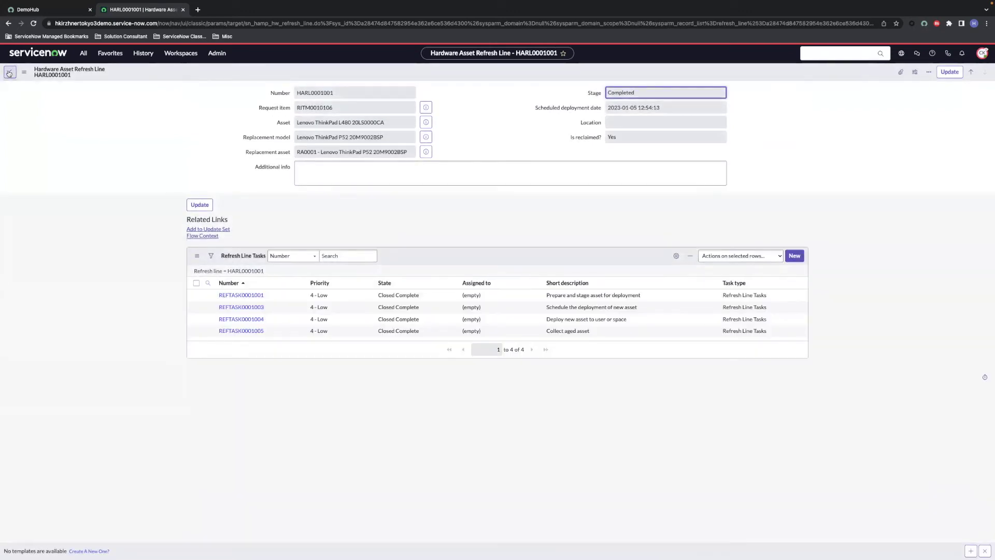
click(9, 74)
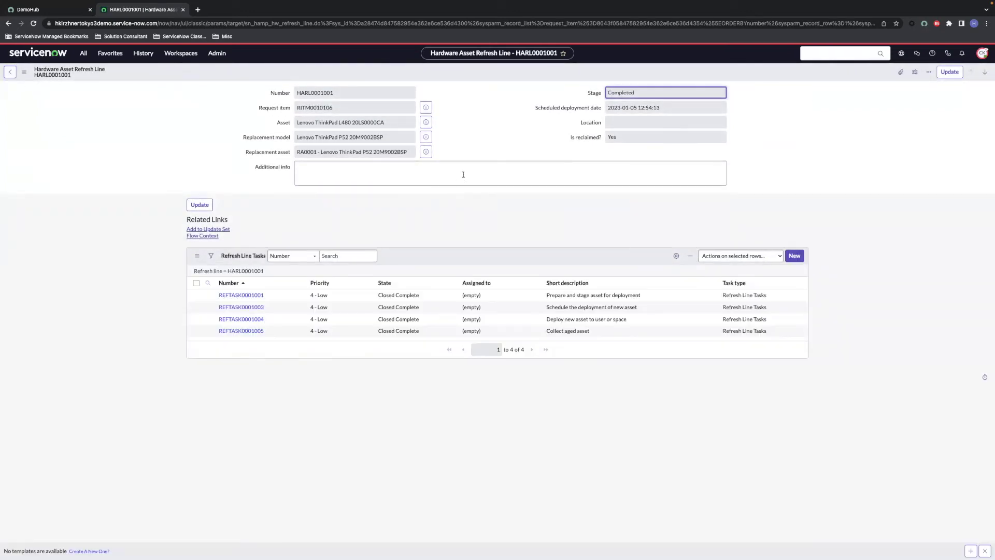
click(426, 108)
click(967, 128)
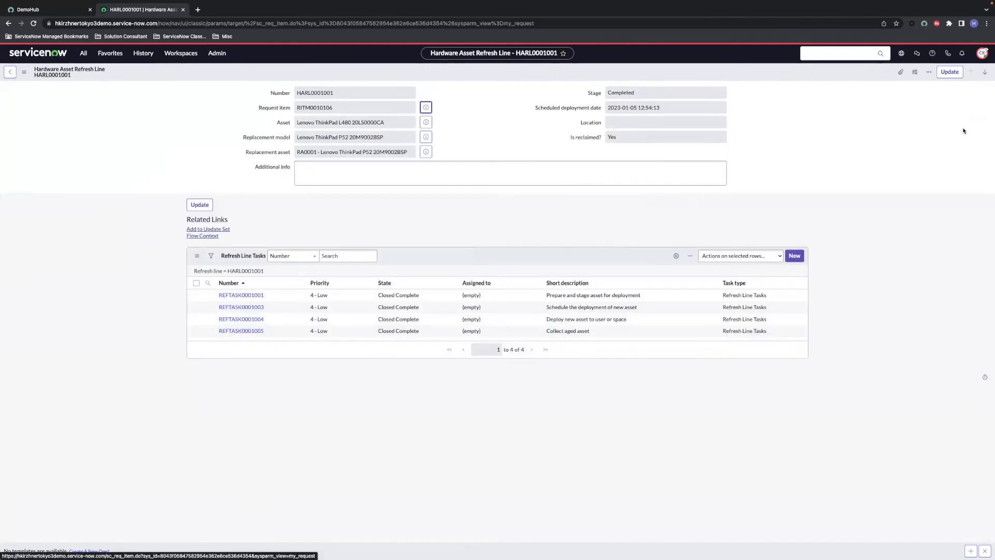
scroll(428, 310, down, 10)
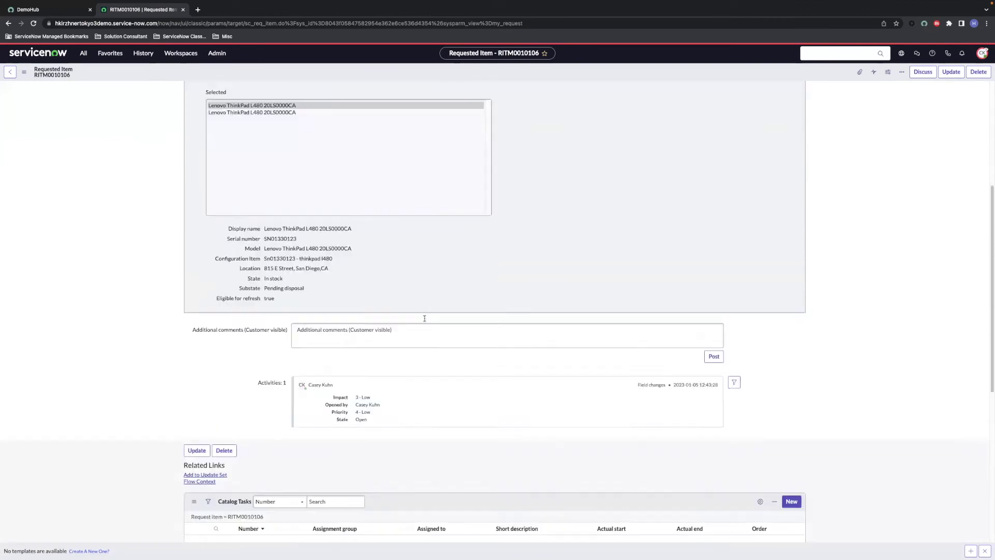
scroll(421, 324, down, 3)
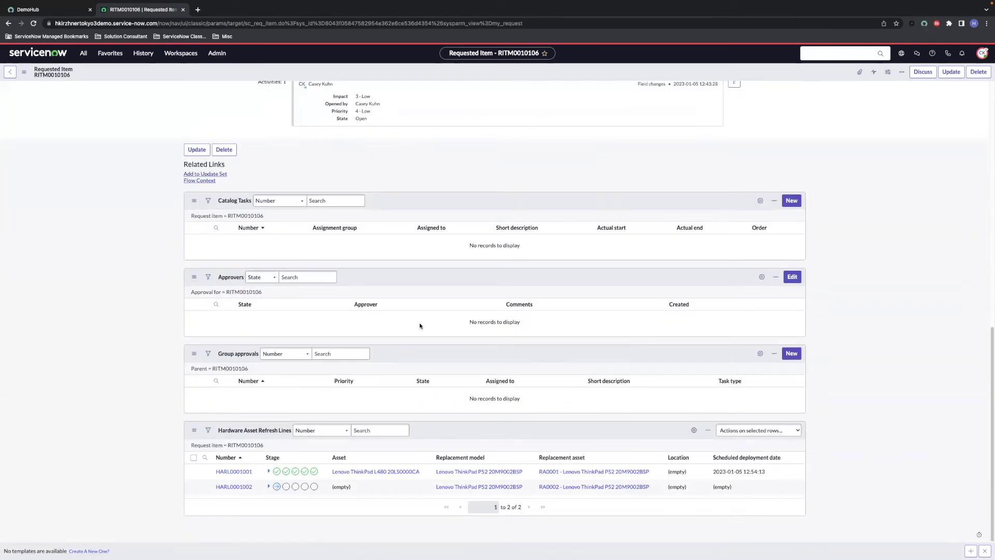
Step: Show HARL0001001's stage history and inspect the old Lenovo ThinkPad L480 asset
click(267, 470)
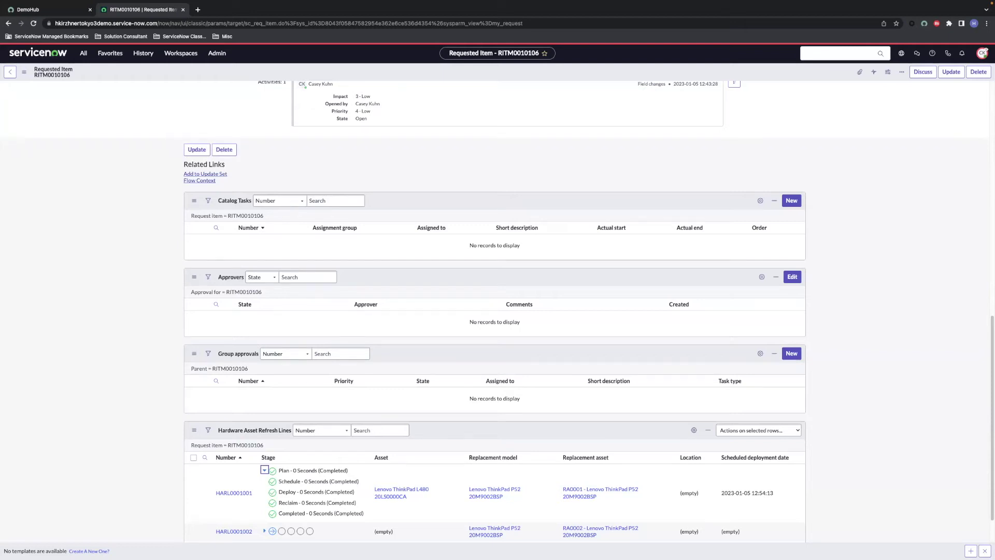
click(400, 493)
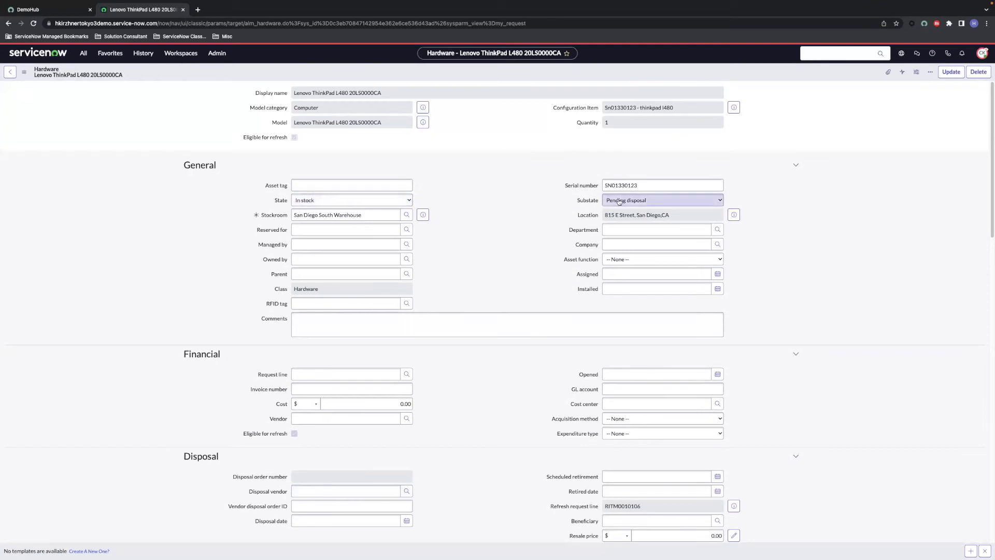
click(10, 71)
Step: Inspect the replacement asset RA0001 Lenovo ThinkPad P52, then return to RITM0010106
scroll(410, 322, down, 15)
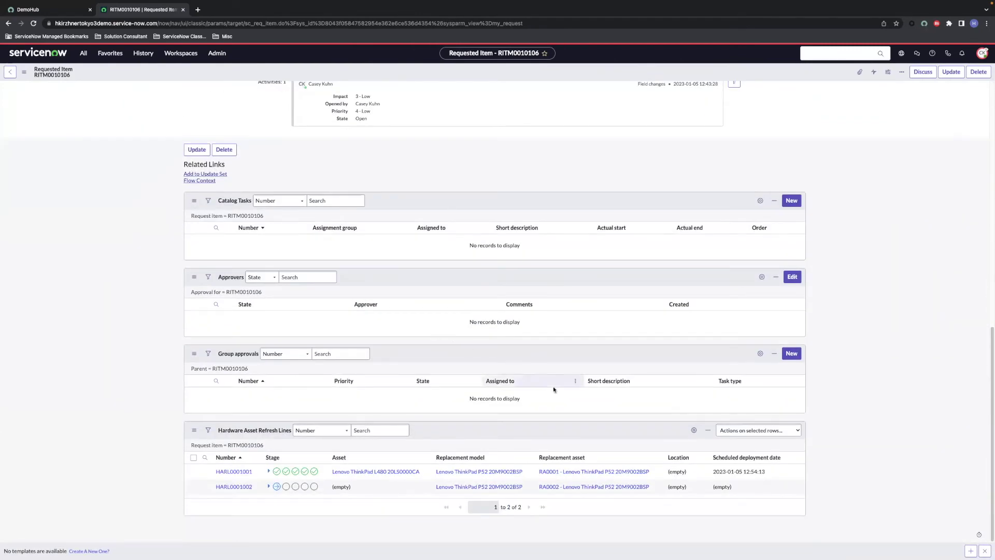
click(597, 472)
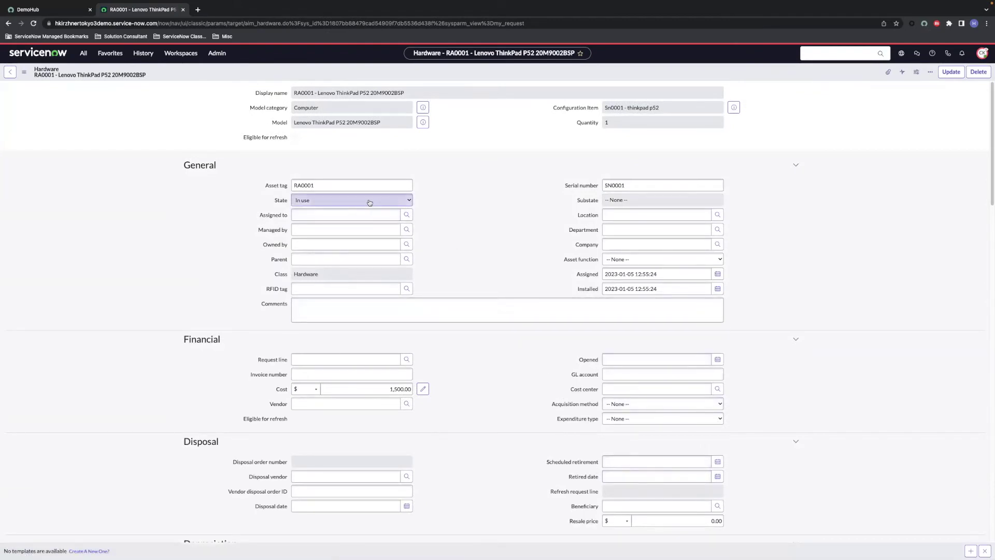
click(10, 71)
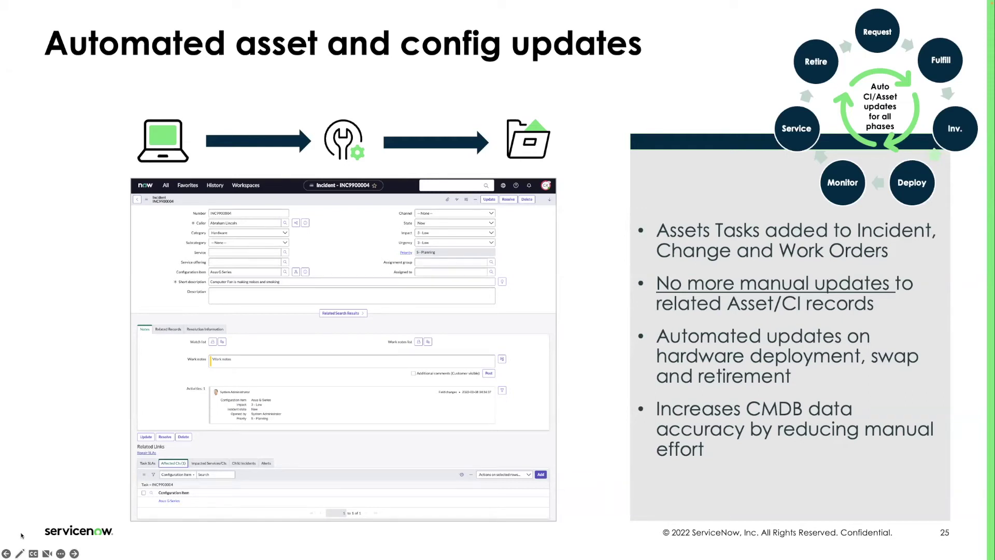
Step: Advance to the Lab 5 – Asset Task Swap slide, then return to ServiceNow's incidents list
key(Right)
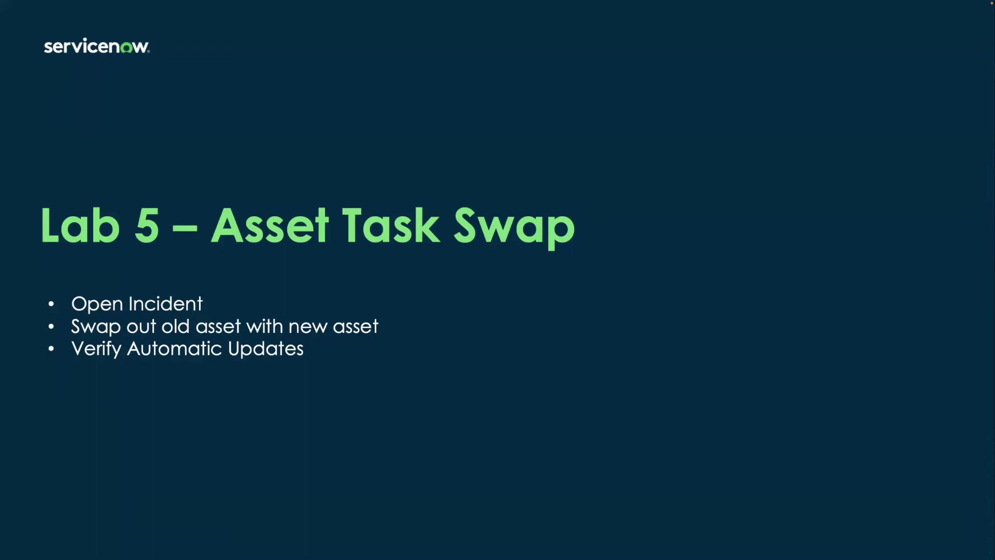
key(alt+Tab)
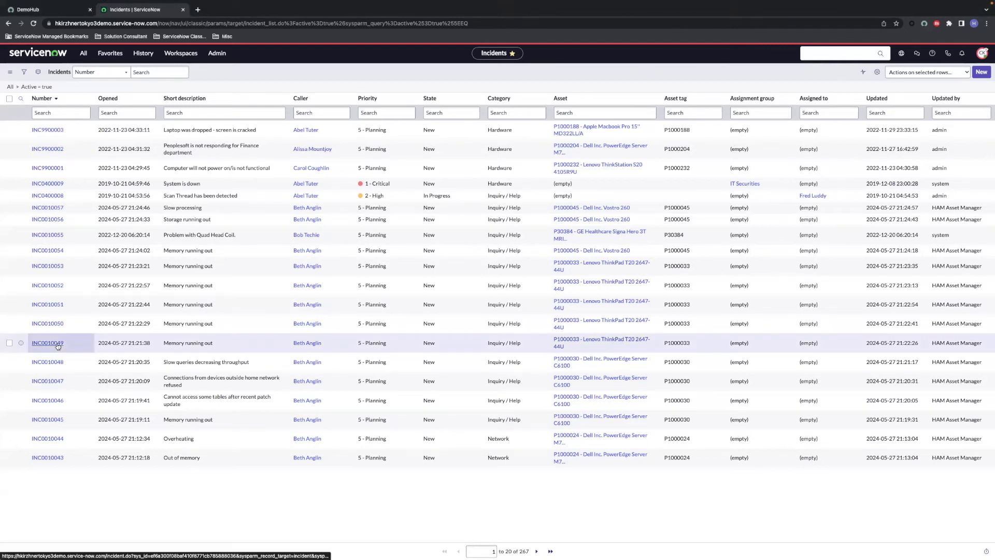
Step: Open incident INC0010049 and follow CALLXPR1 through to its linked ThinkPad hardware asset record
click(57, 343)
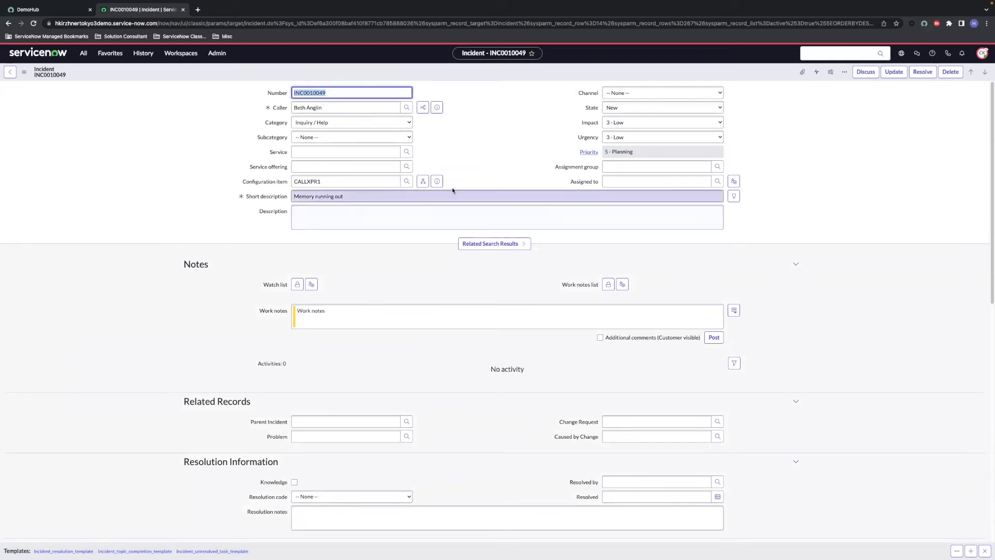
click(437, 181)
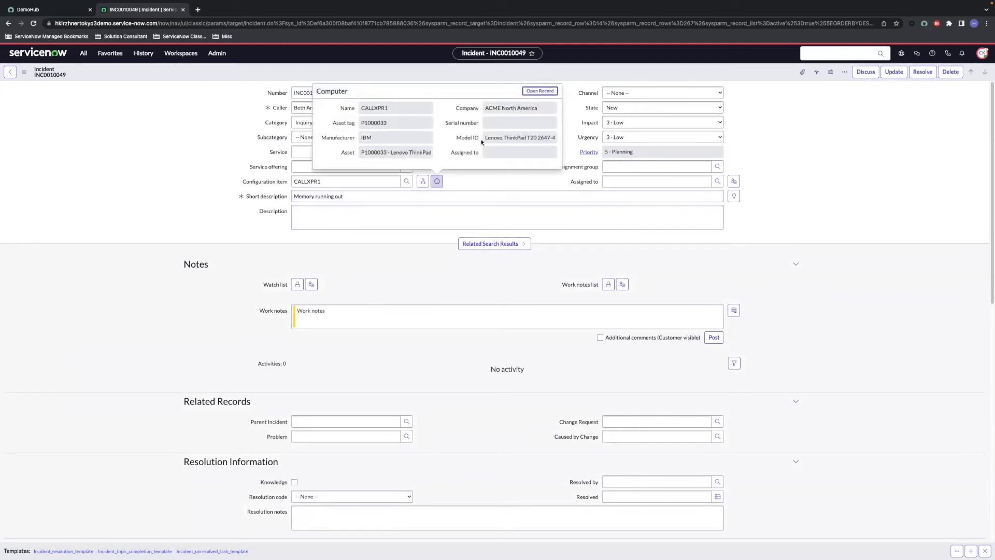
click(539, 91)
click(424, 138)
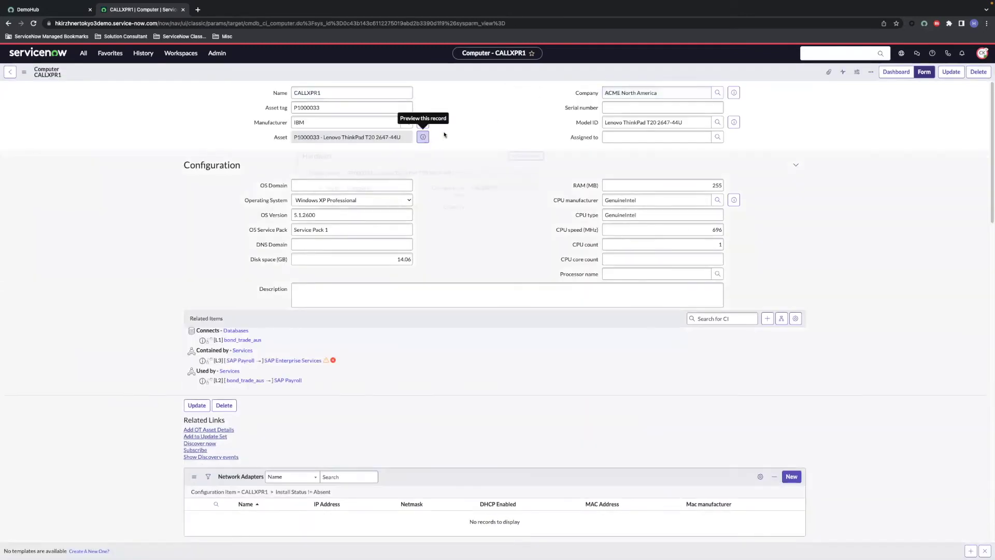
click(513, 155)
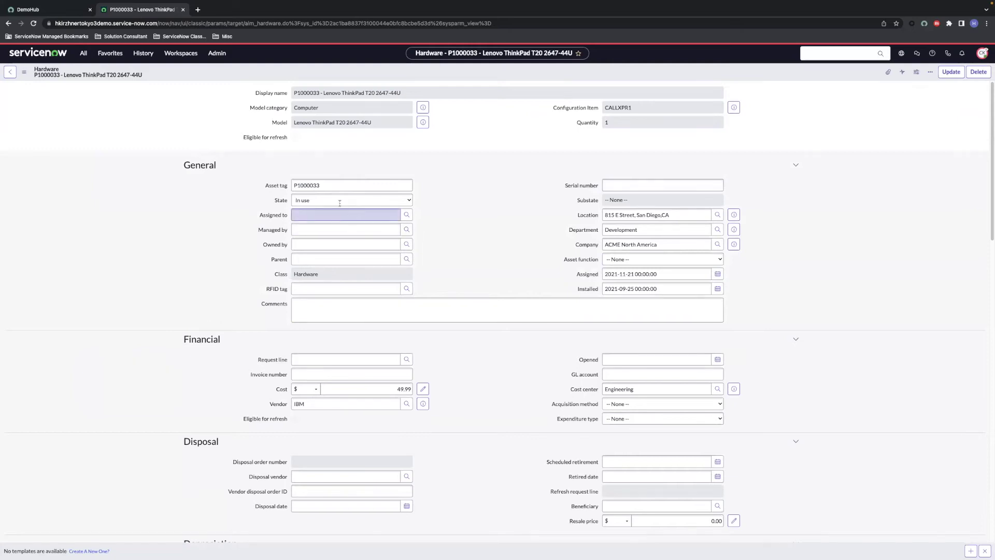
Step: Return to INC0010049 and scroll to its Affected CIs list showing CALLXPR1
click(10, 72)
click(11, 72)
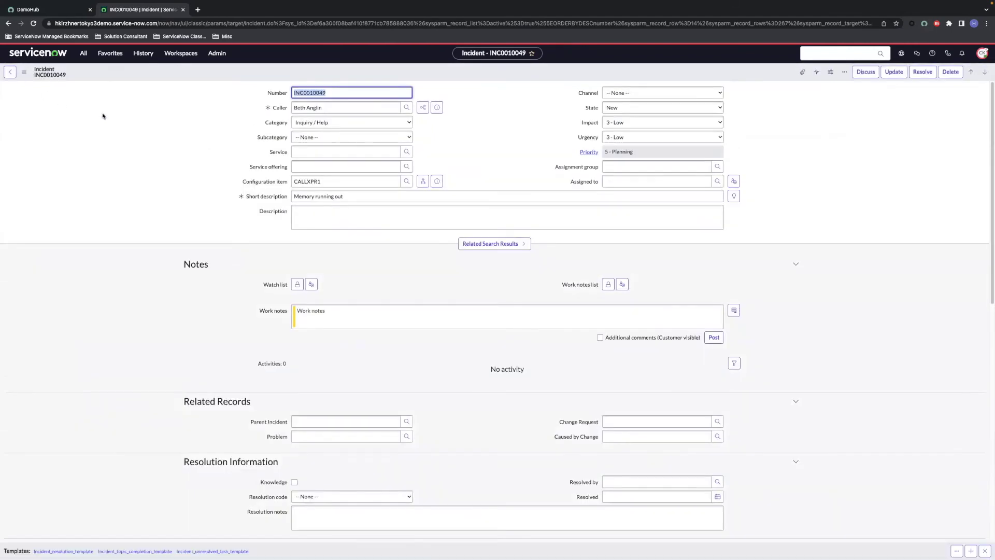
scroll(353, 264, down, 6)
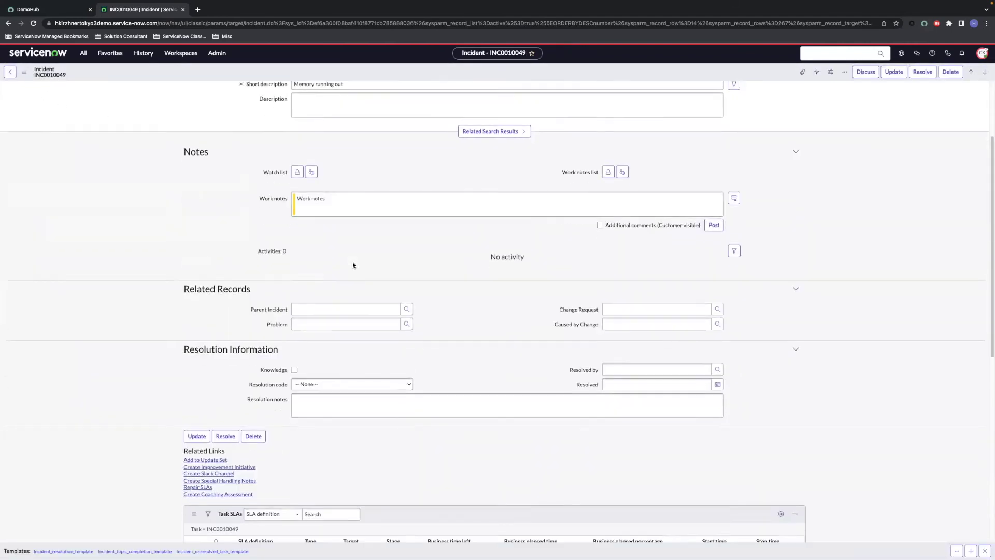
scroll(353, 265, down, 4)
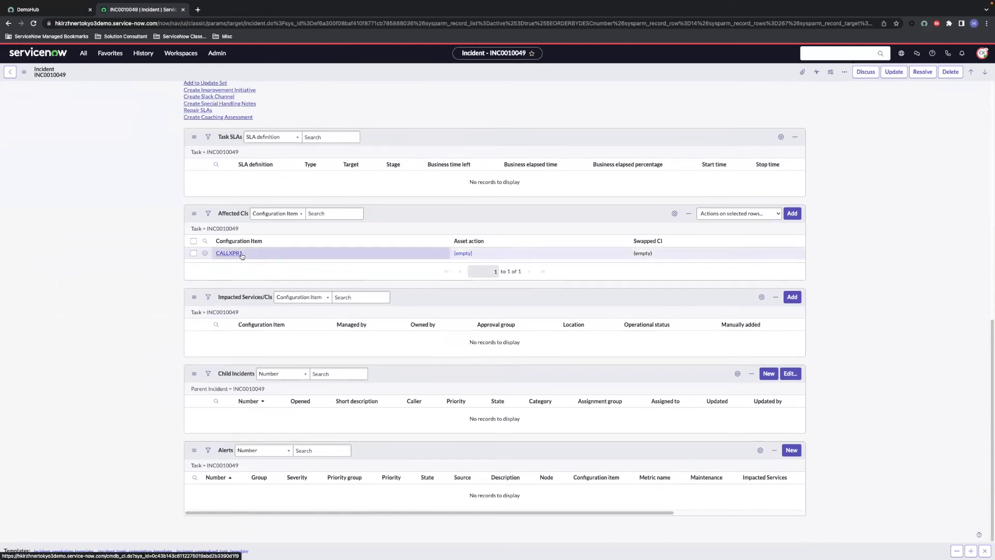
Step: Set CALLXPR1's asset action to Swap in the Affected CIs list
double_click(489, 255)
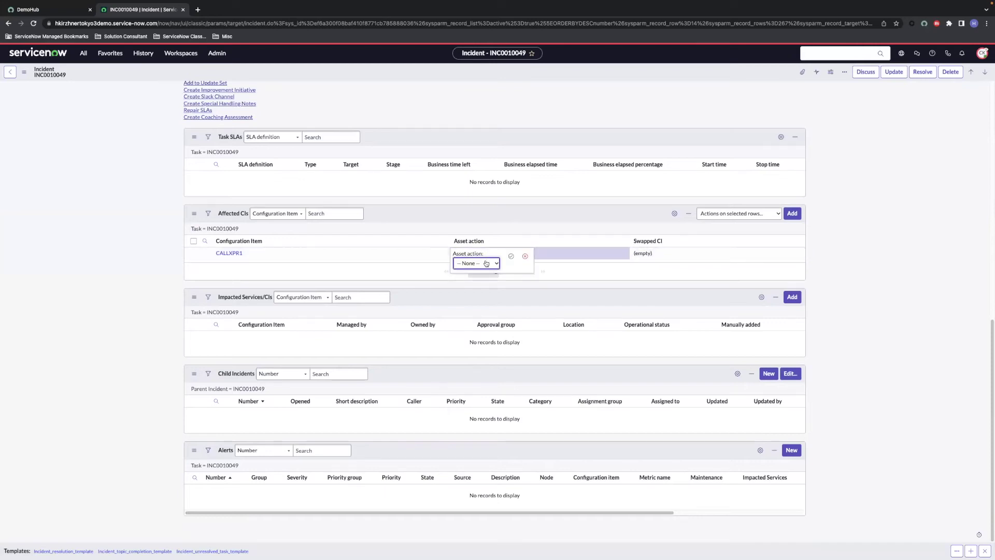
click(482, 263)
click(466, 290)
click(510, 257)
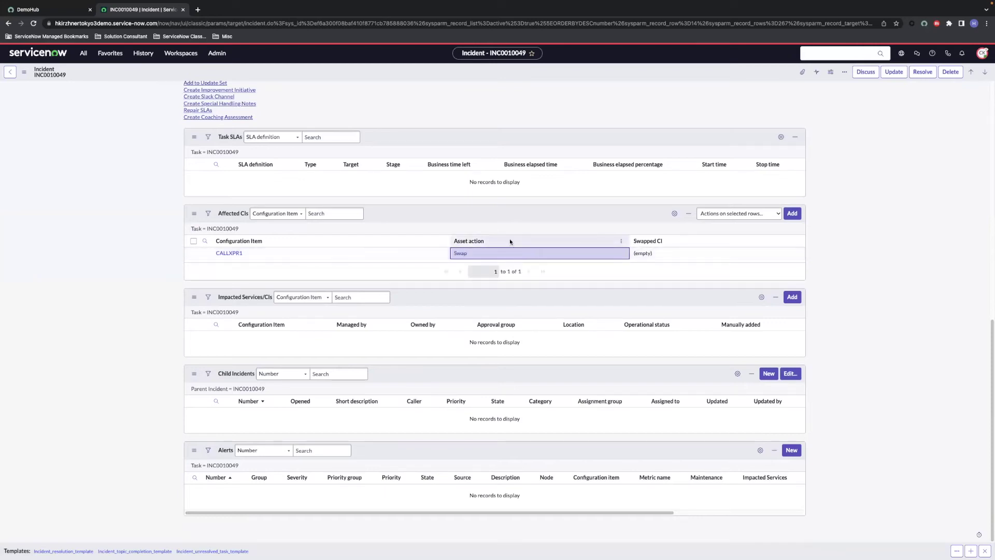
Step: Choose 1212 - MacBook Pro 15" as CALLXPR1's swapped CI and save the incident
double_click(654, 253)
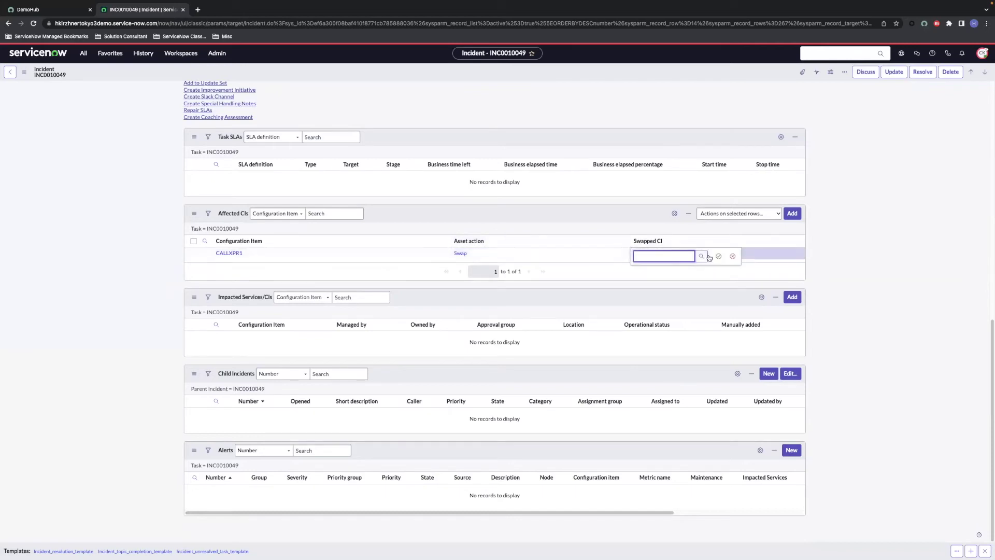
click(703, 258)
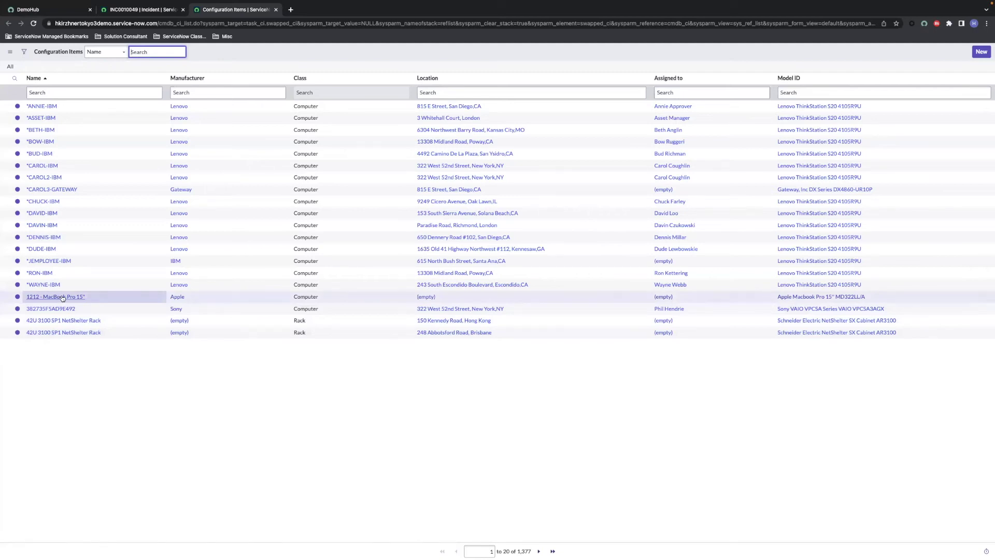
click(59, 299)
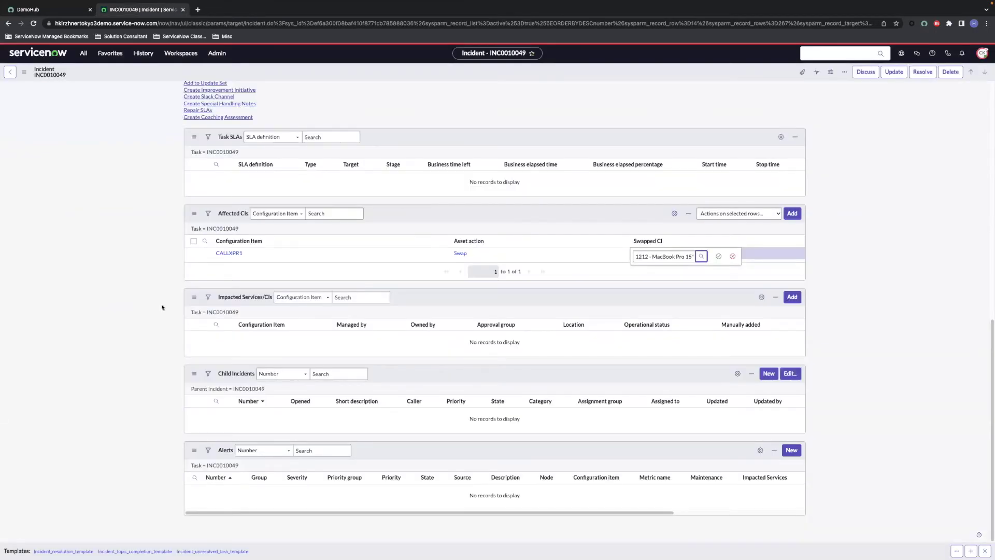
click(718, 257)
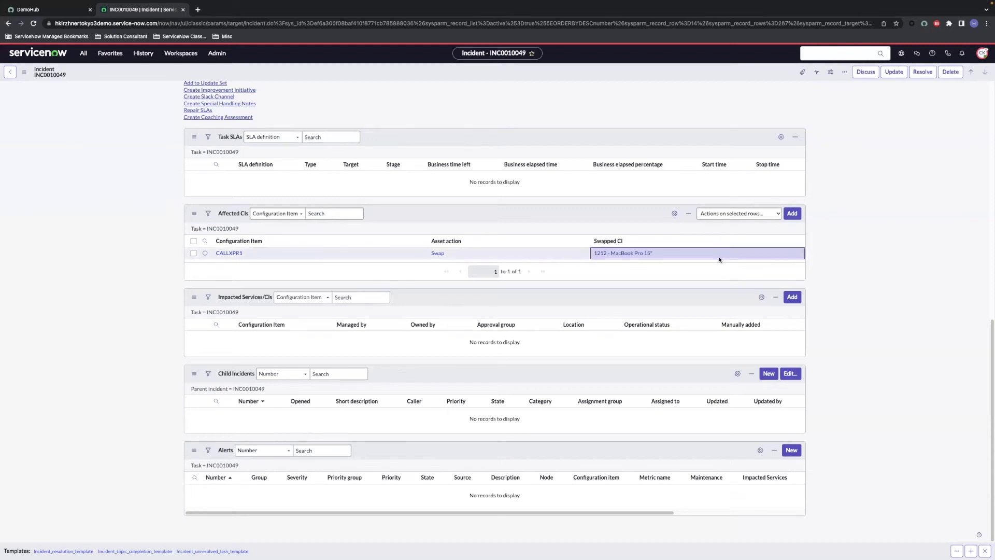
right_click(567, 75)
click(572, 82)
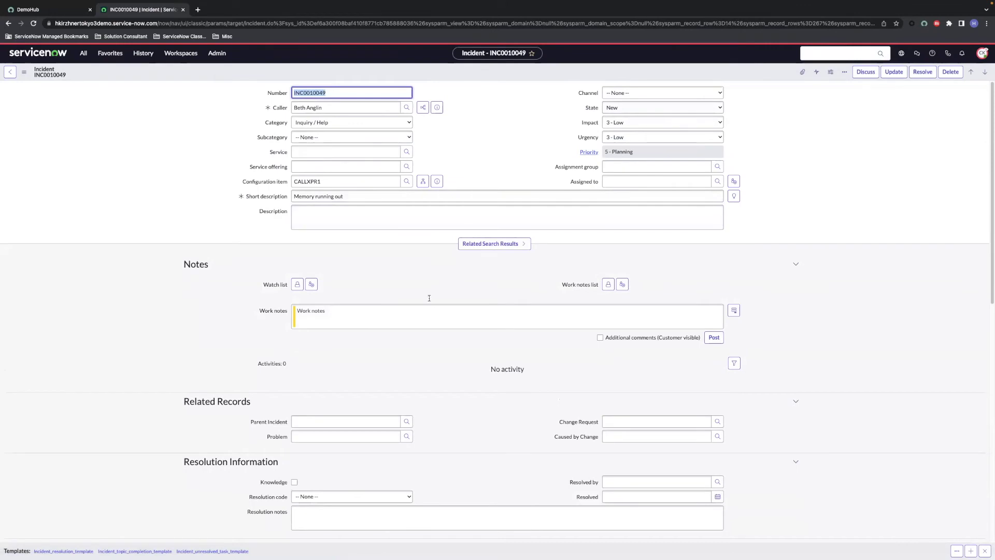
Step: Resolve INC0010049 with code Solution provided and notes 'old laptop was swapped for a new one'
scroll(407, 351, down, 5)
click(368, 384)
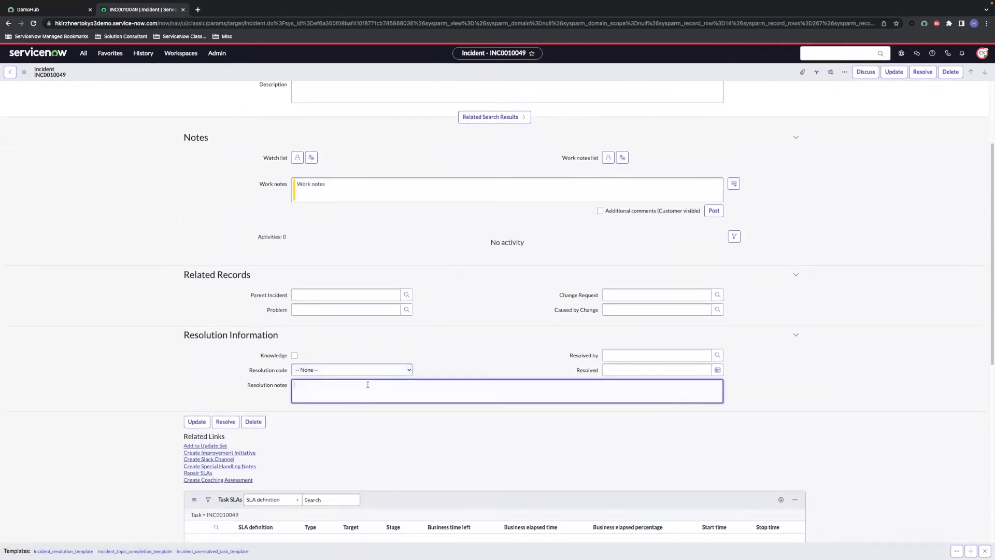
text(old laptop was swapped for a new one)
click(344, 369)
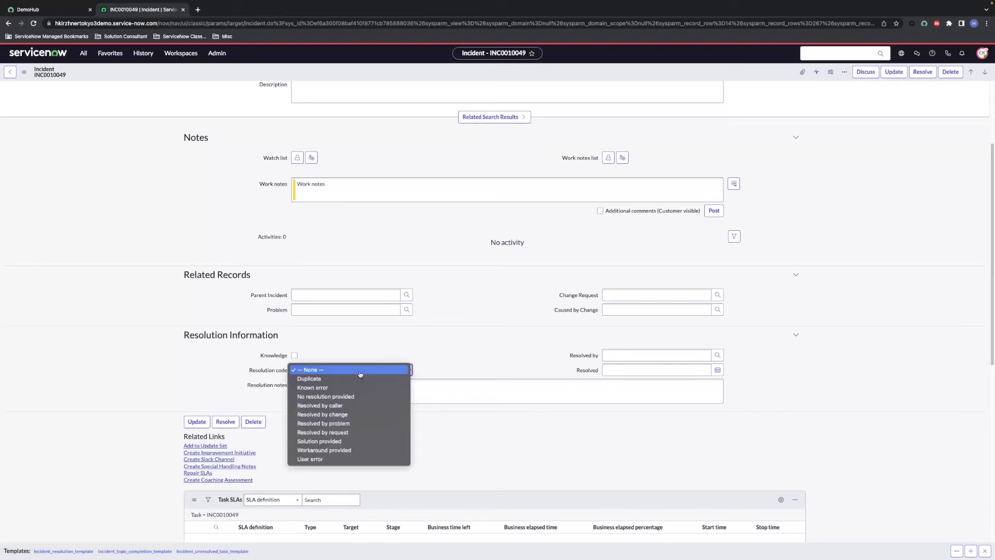
click(342, 441)
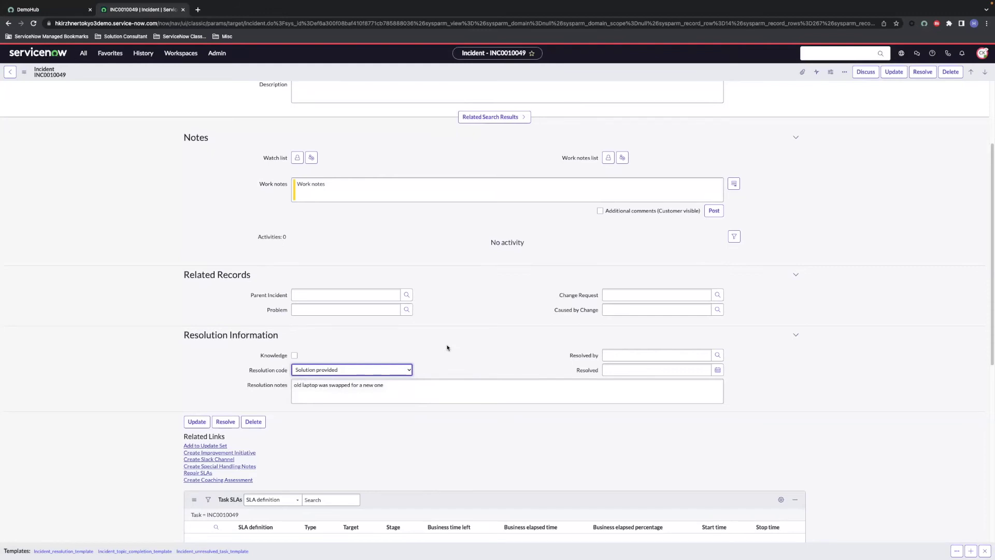
scroll(568, 262, up, 3)
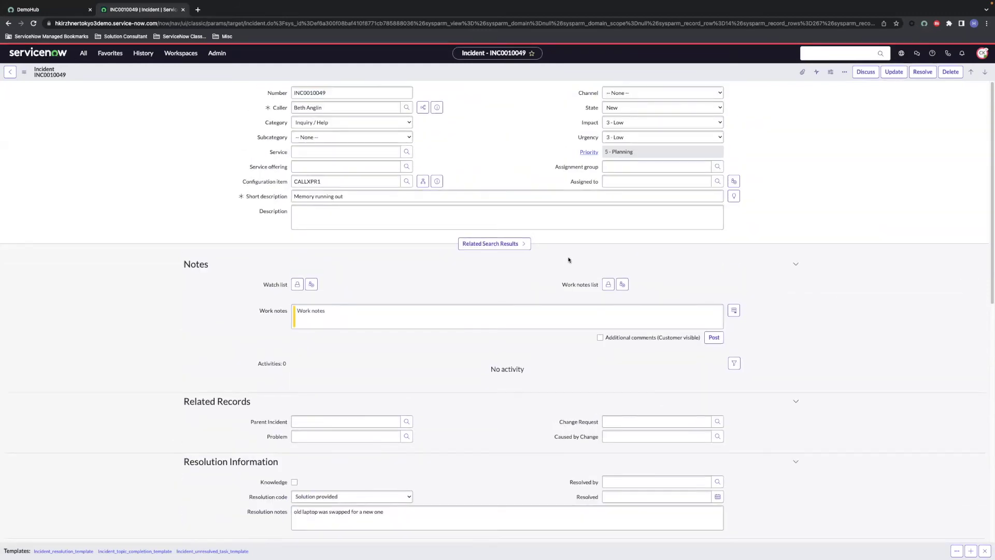
click(922, 73)
click(139, 54)
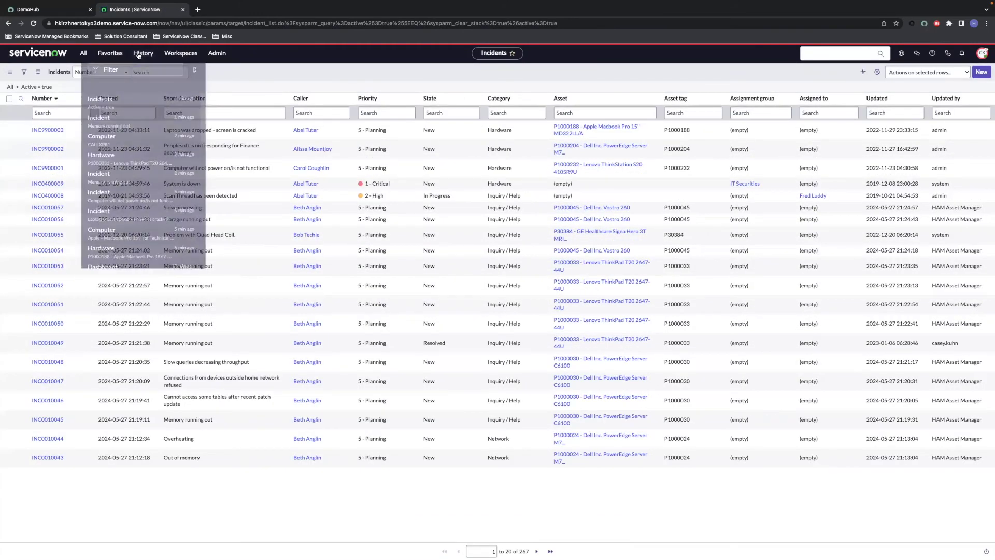
Step: Reopen INC0010049 and open CALLXPR1's ThinkPad hardware asset record P1000033
click(134, 120)
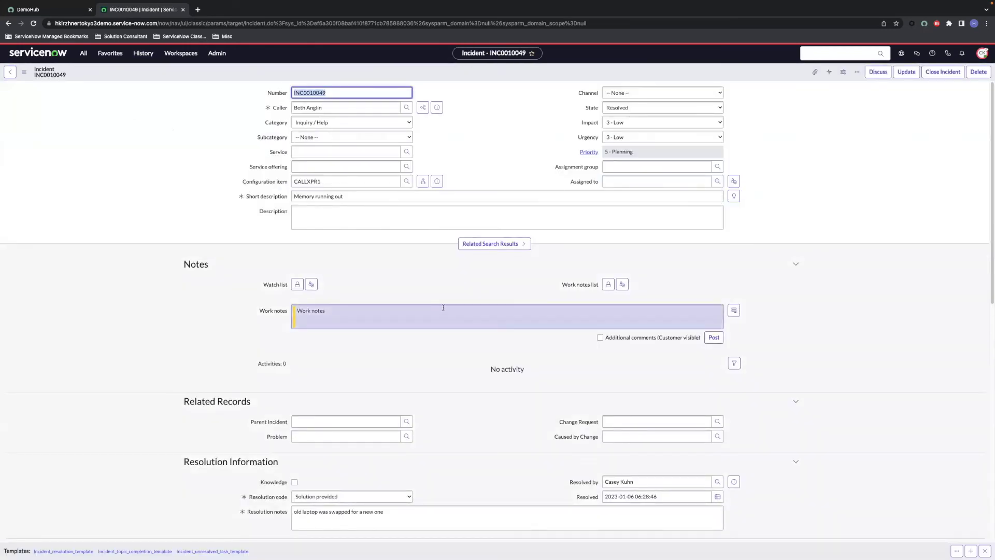
scroll(426, 349, down, 7)
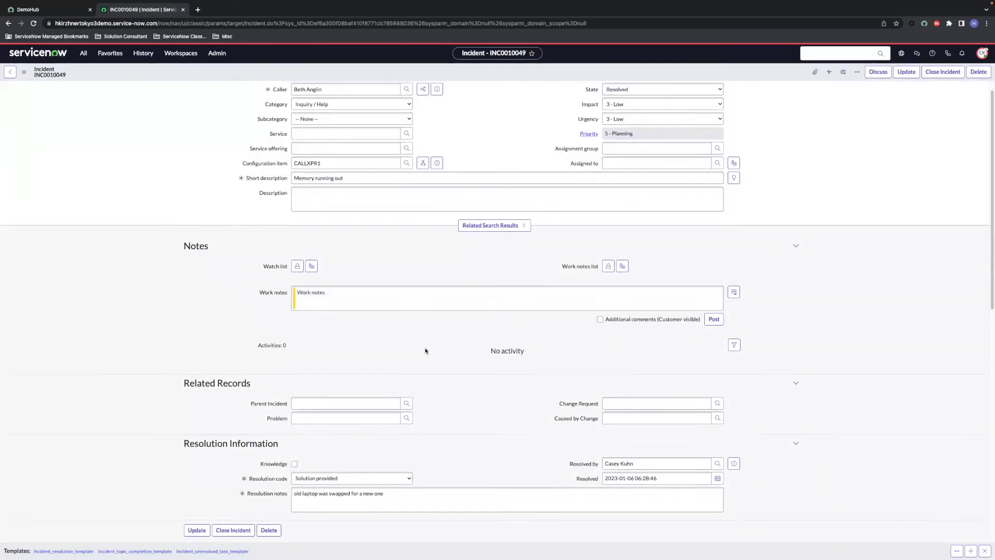
scroll(425, 350, down, 1)
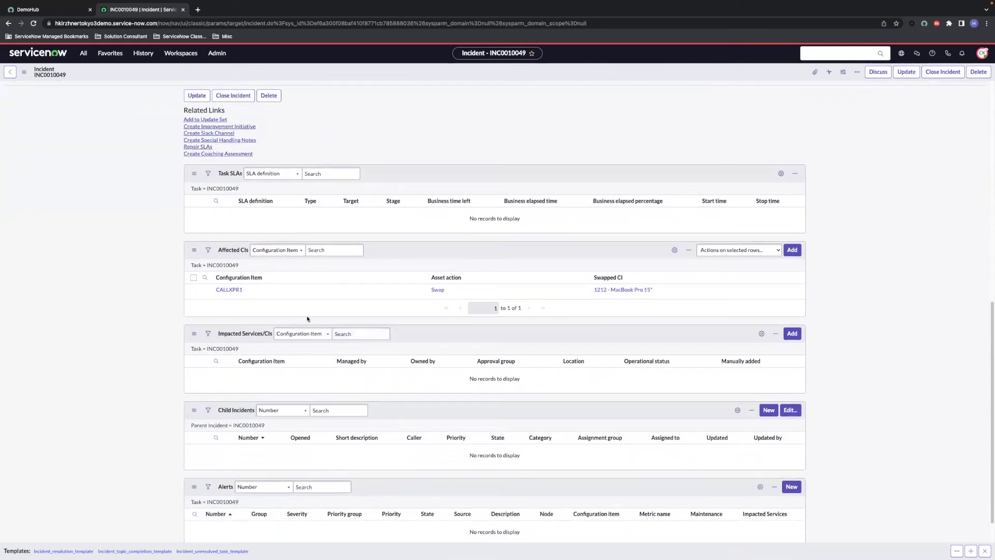
click(237, 291)
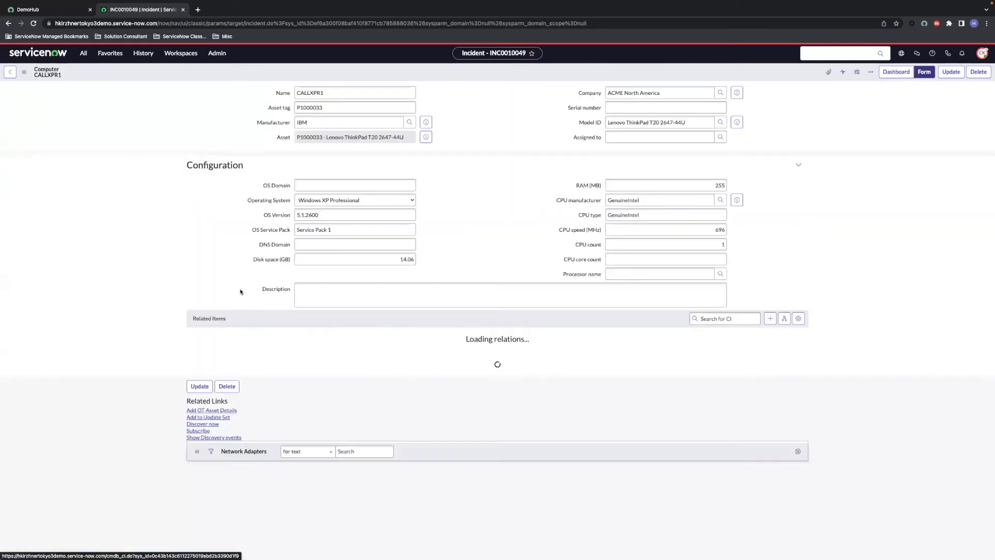
click(422, 138)
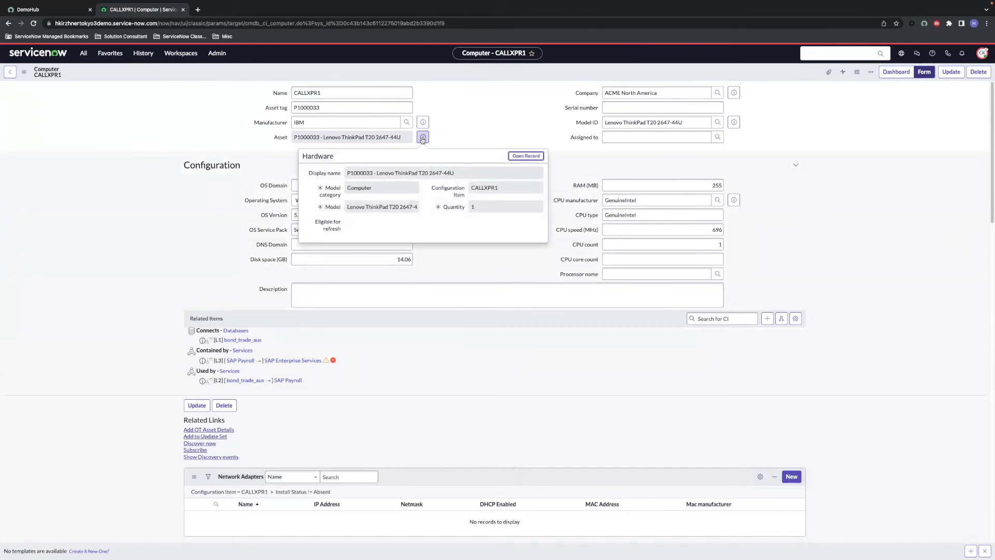
click(512, 160)
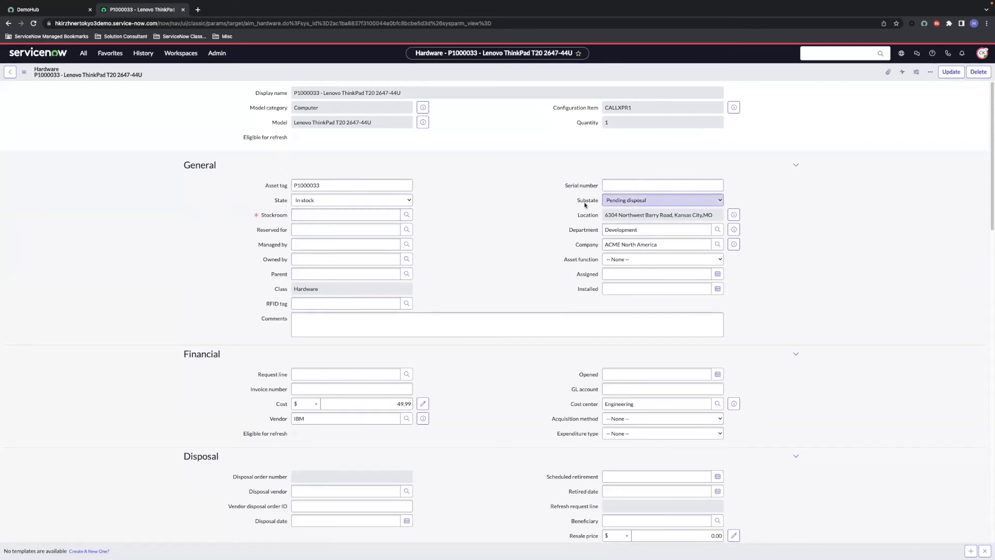
Step: Set the ThinkPad asset's stockroom to Southern California Warehouse and save it
click(364, 214)
text(southern)
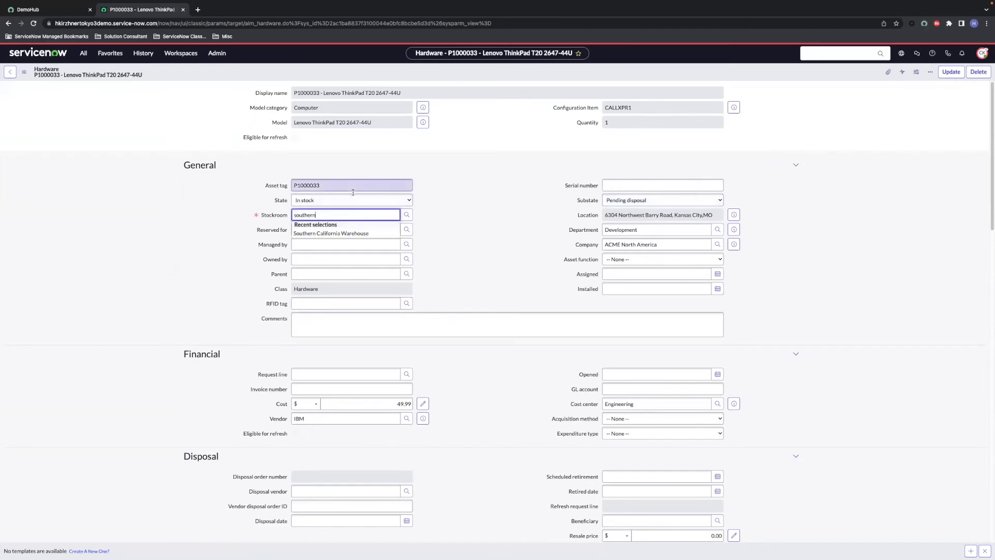
click(347, 233)
right_click(369, 76)
click(376, 82)
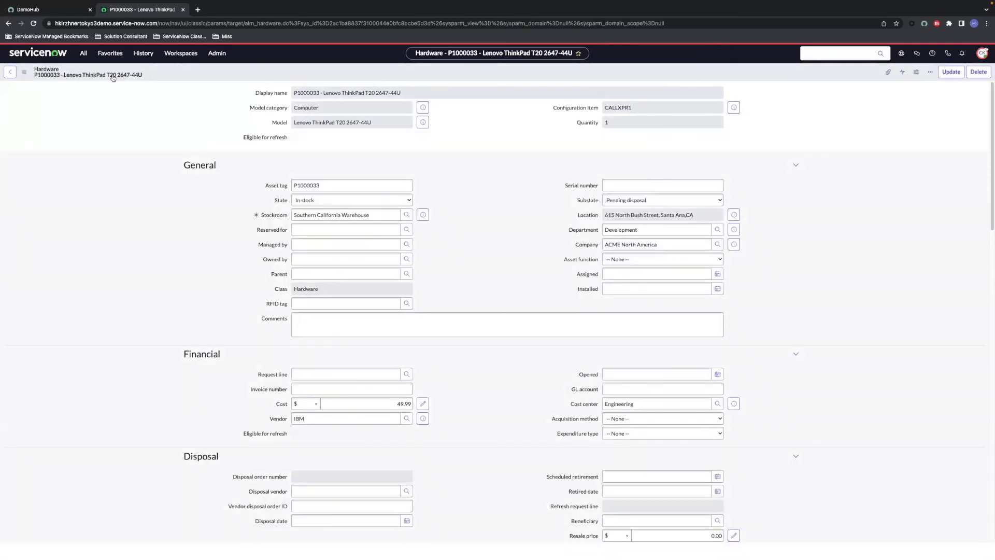
Step: Go back to INC0010049 and open the 1212 - MacBook Pro 15" computer's hardware asset
click(10, 73)
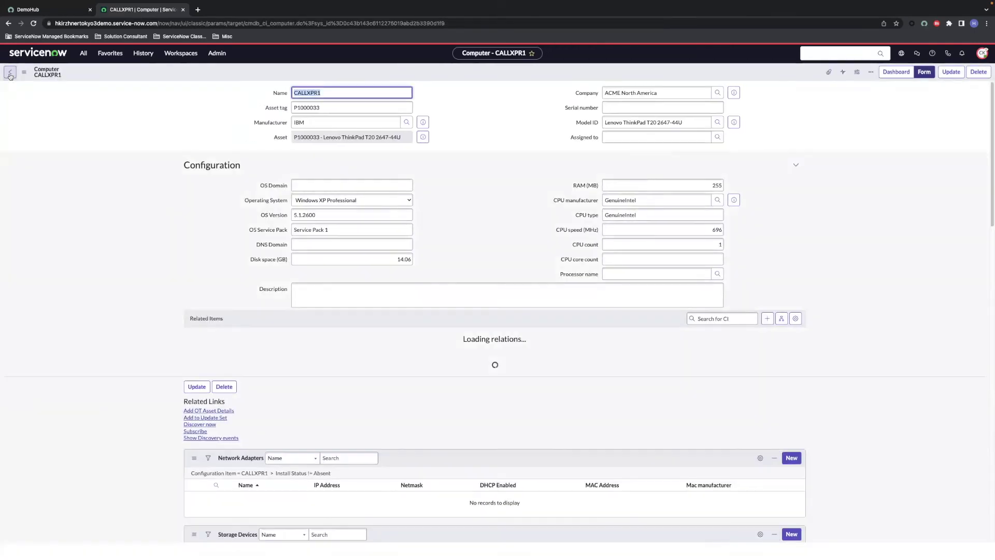
click(10, 73)
scroll(343, 352, down, 15)
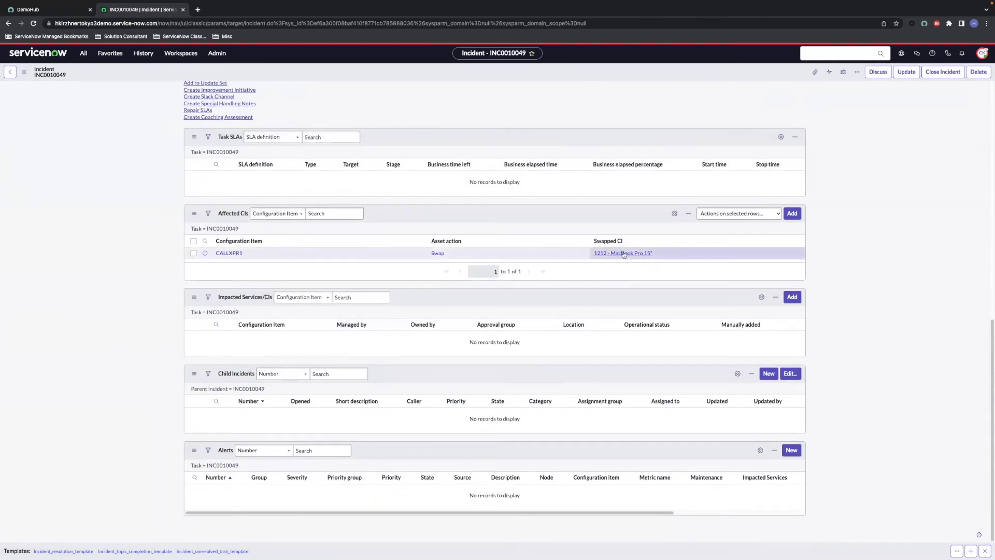
click(626, 254)
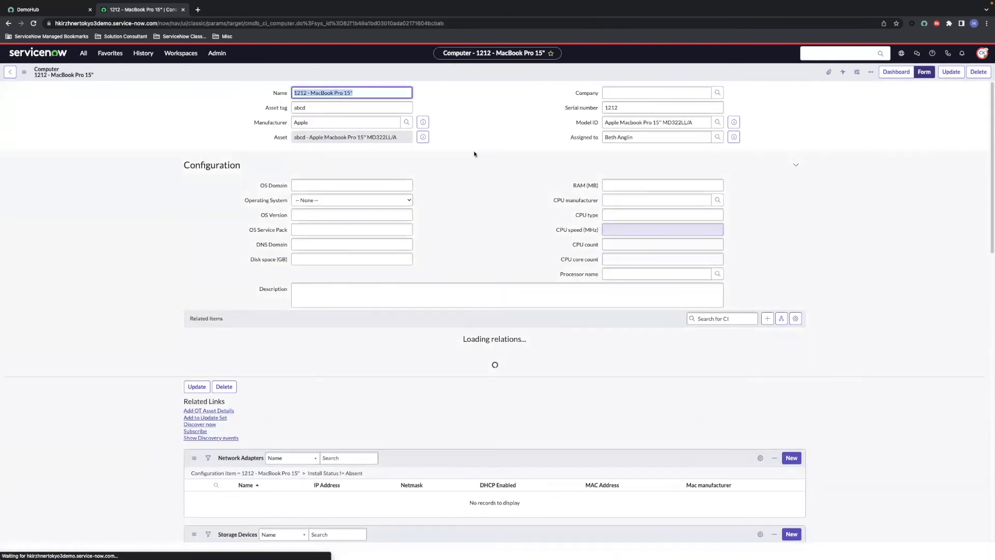
click(423, 138)
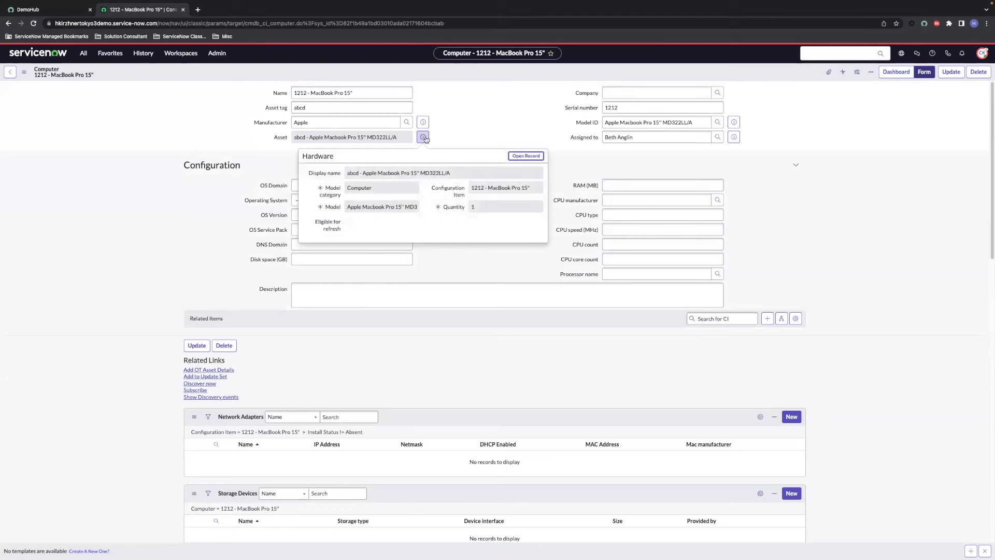
click(517, 157)
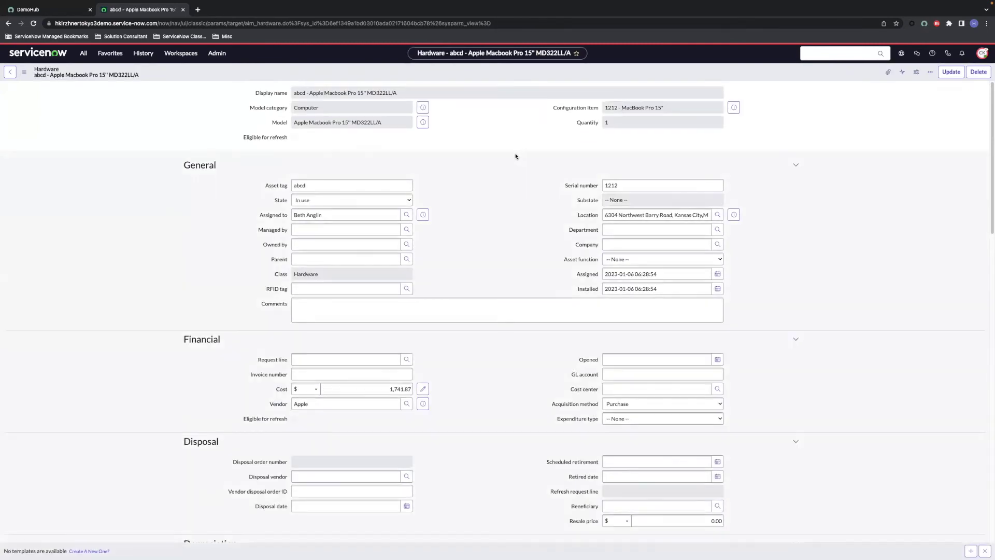
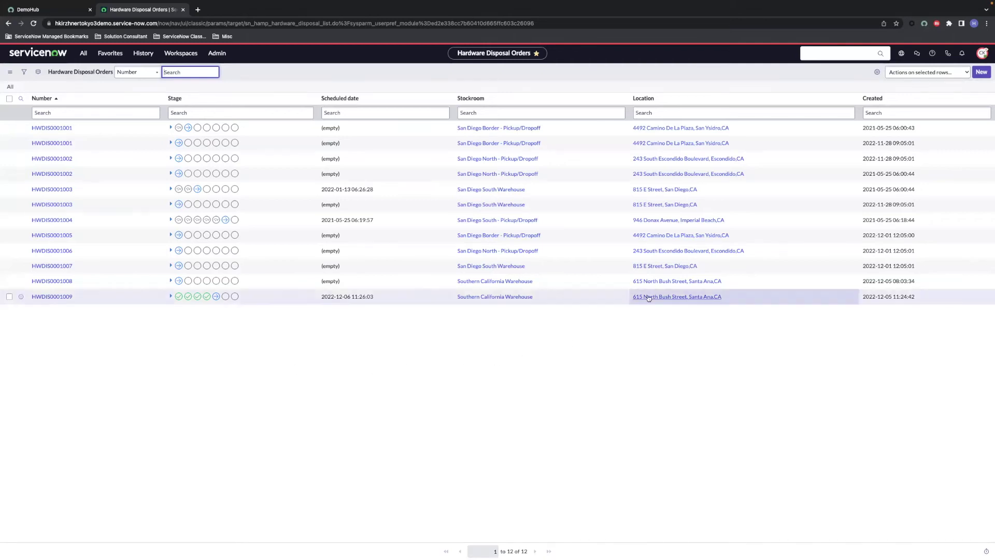
Step: Create and submit a disposal order for Southern California Warehouse, assigned to the suggested staff member
click(980, 72)
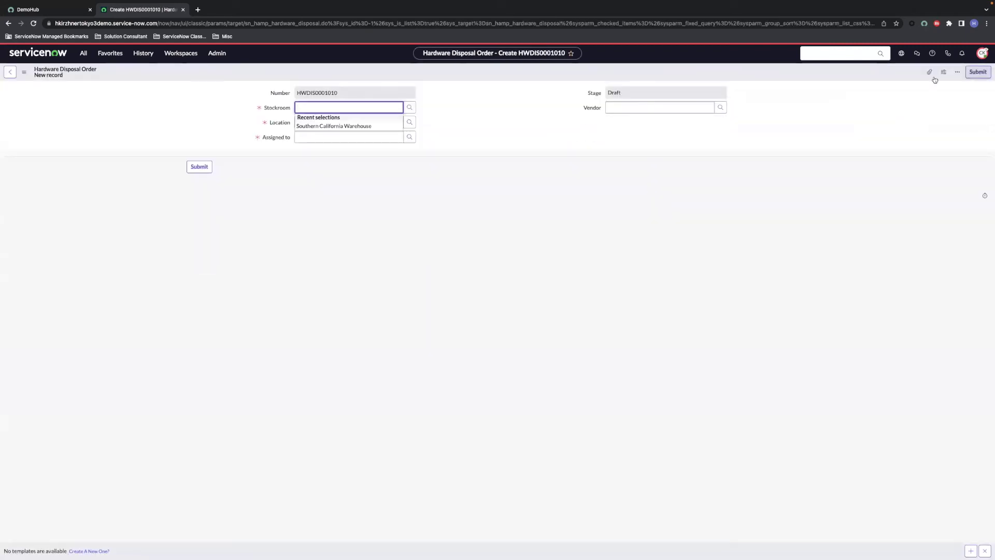
click(375, 127)
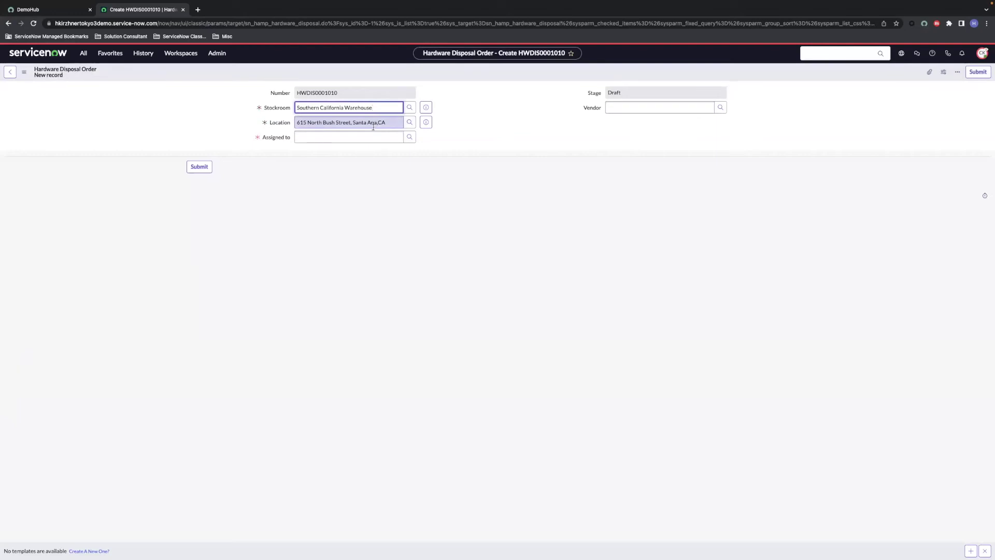
click(369, 137)
text(casey)
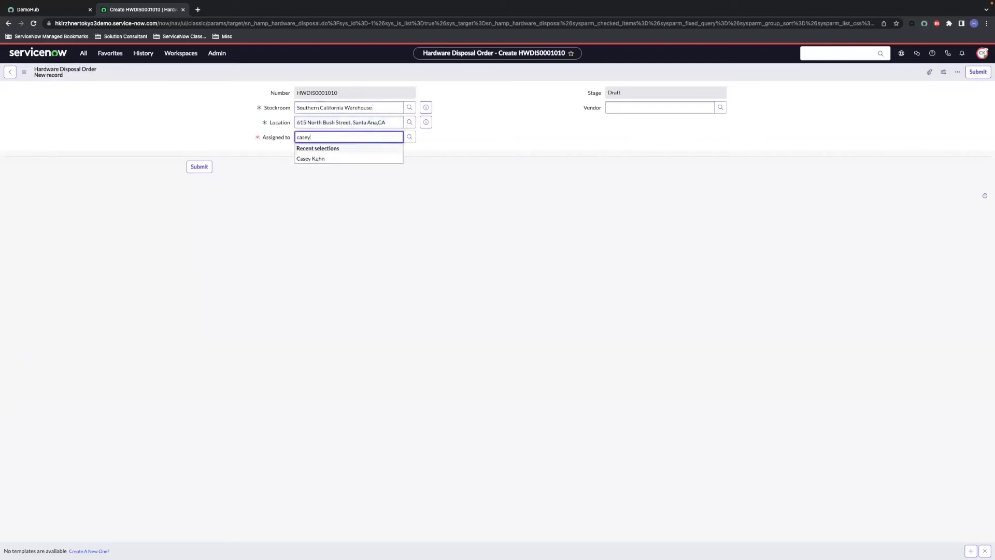
click(350, 158)
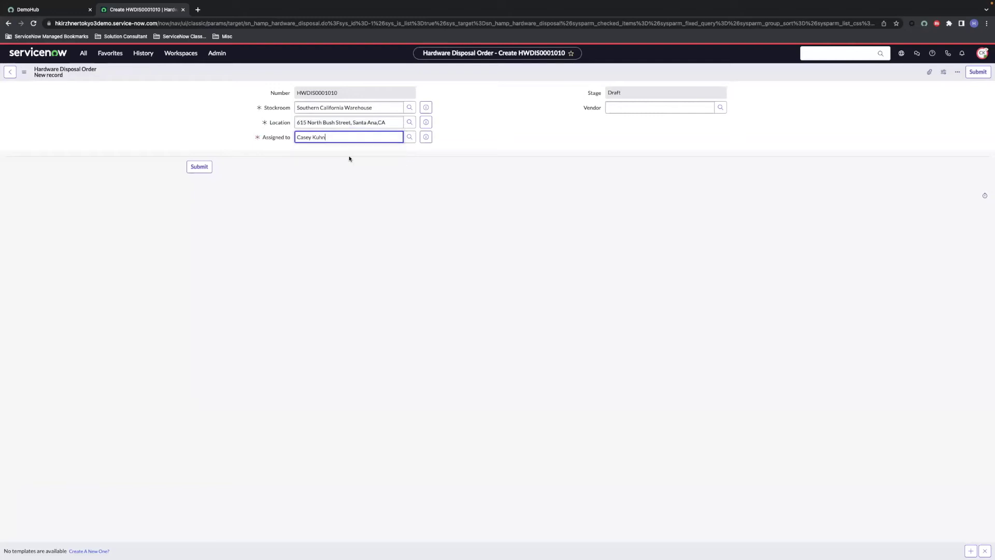
click(203, 171)
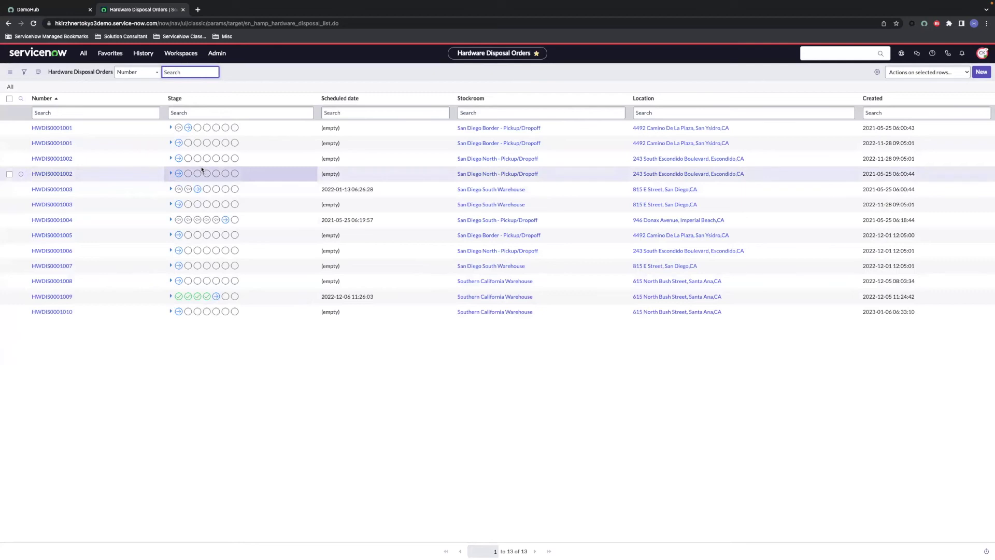
Step: On HWDIS0001010's Verify Assets task HWDISTASK0001013, add Lenovo ThinkPad P1000033 to the planned assets and save
click(58, 313)
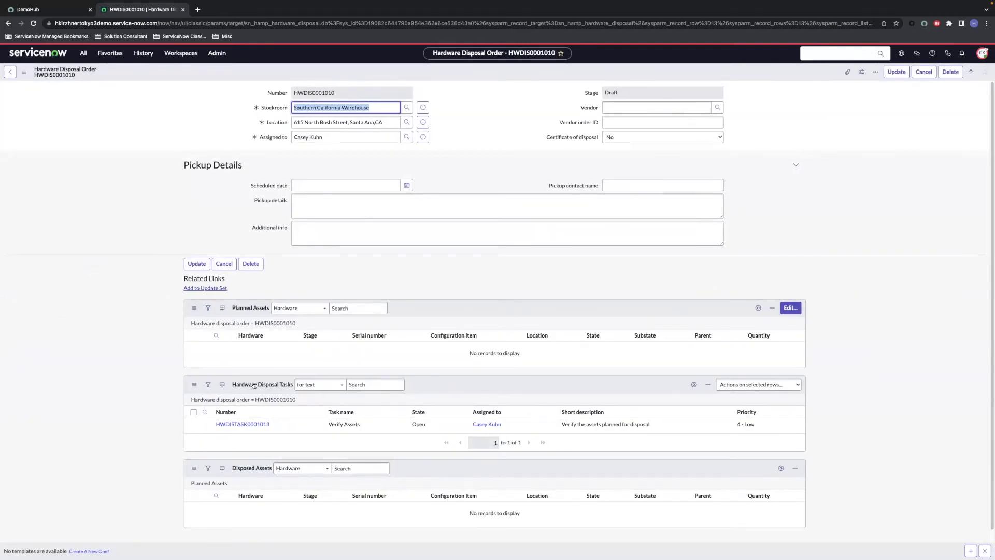
scroll(233, 383, down, 1)
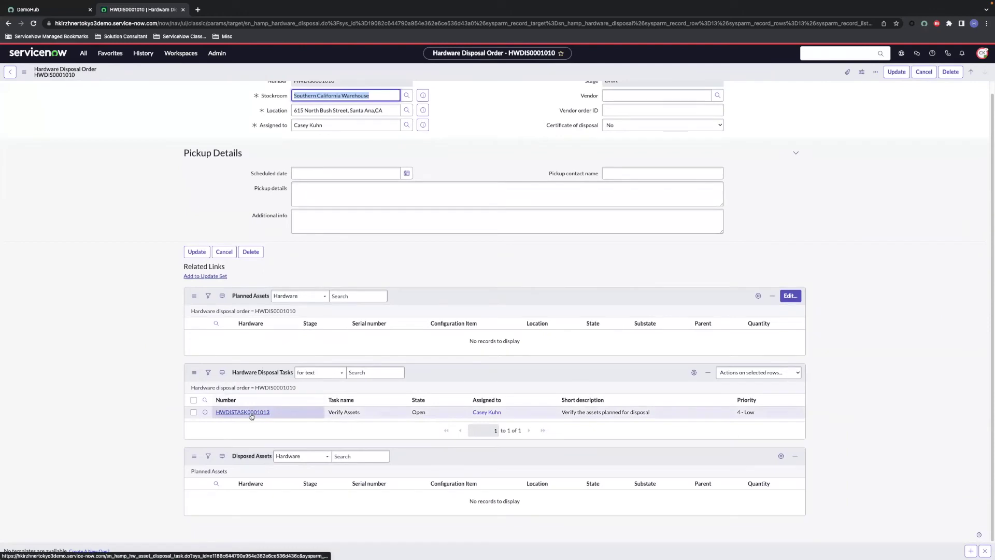
click(252, 413)
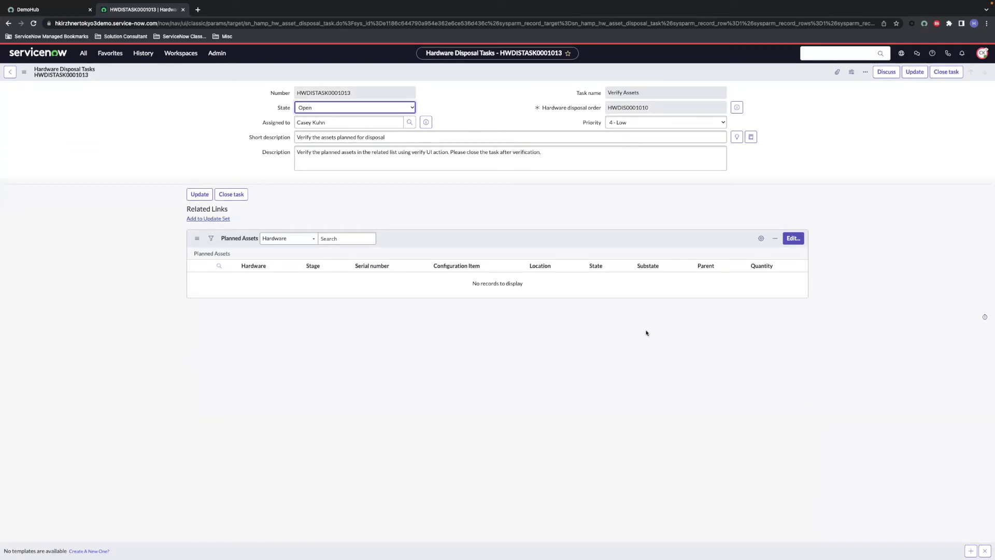
click(792, 238)
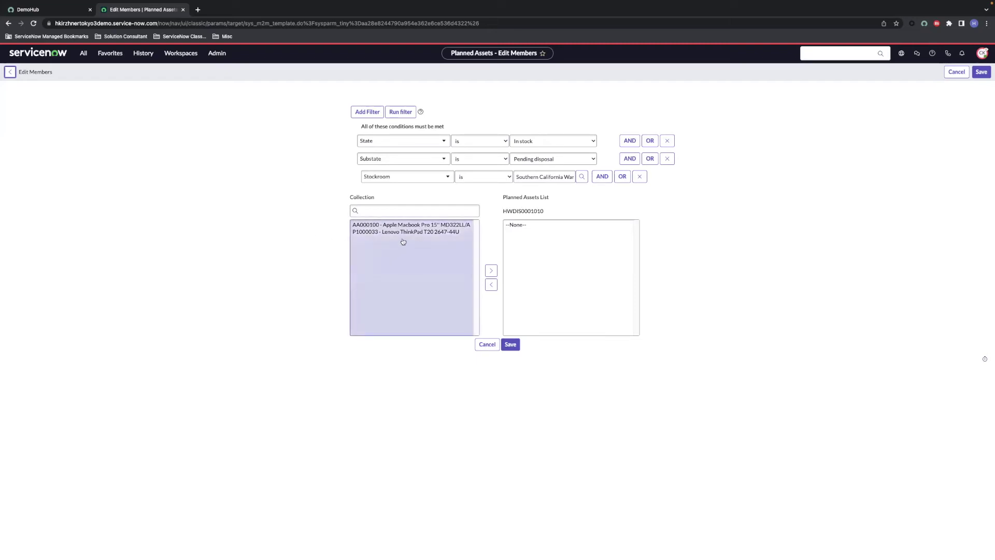
click(417, 231)
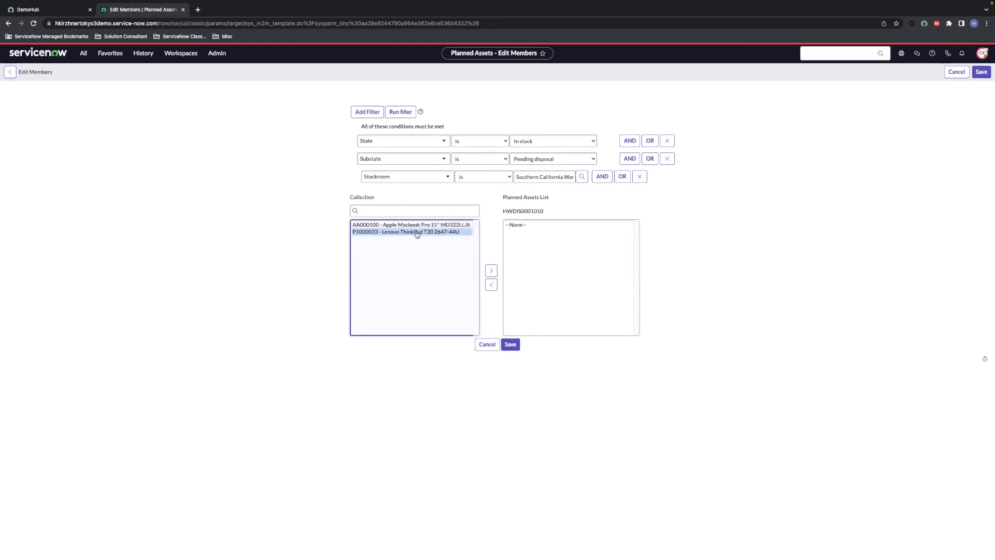
click(486, 271)
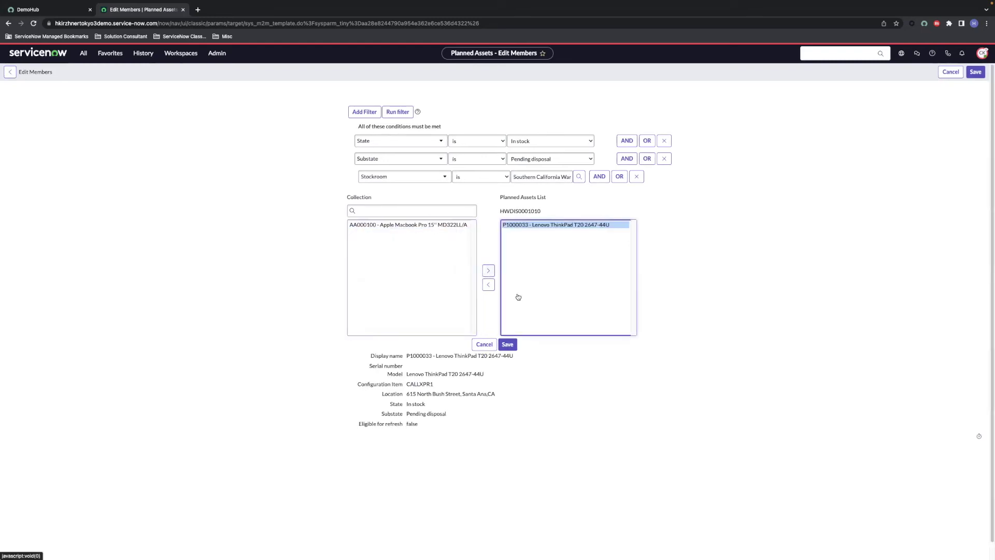
click(507, 345)
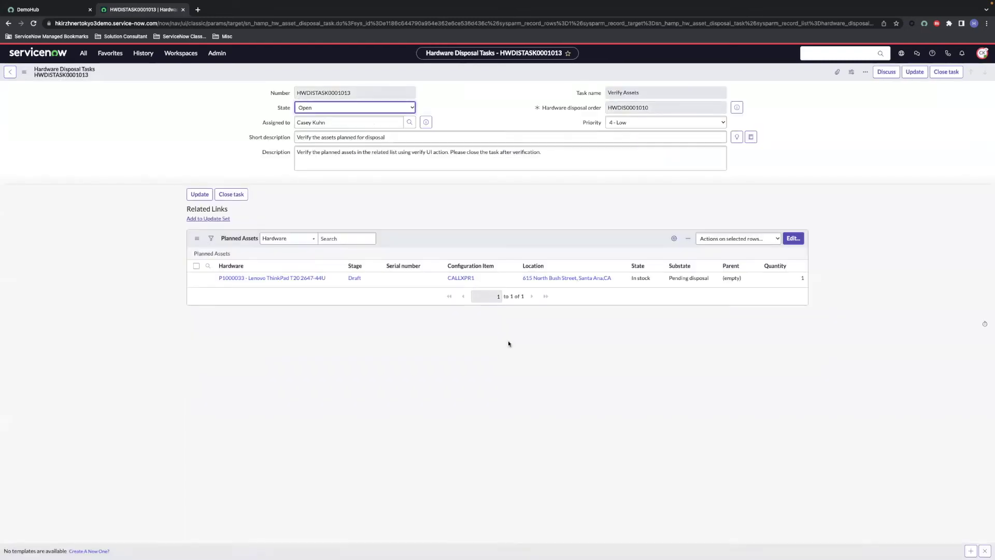
Step: Mark the planned ThinkPad as verified and close task HWDISTASK0001013
click(196, 278)
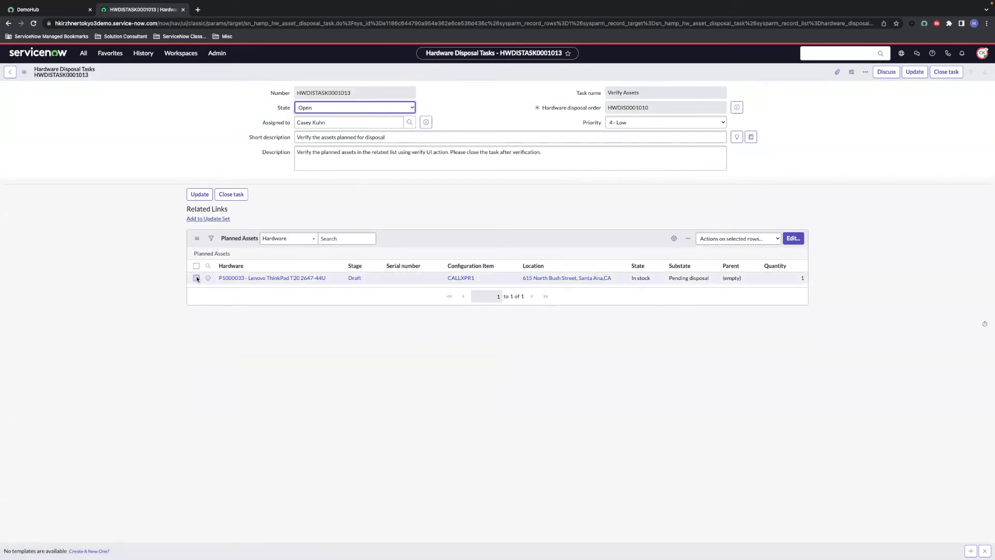
click(717, 239)
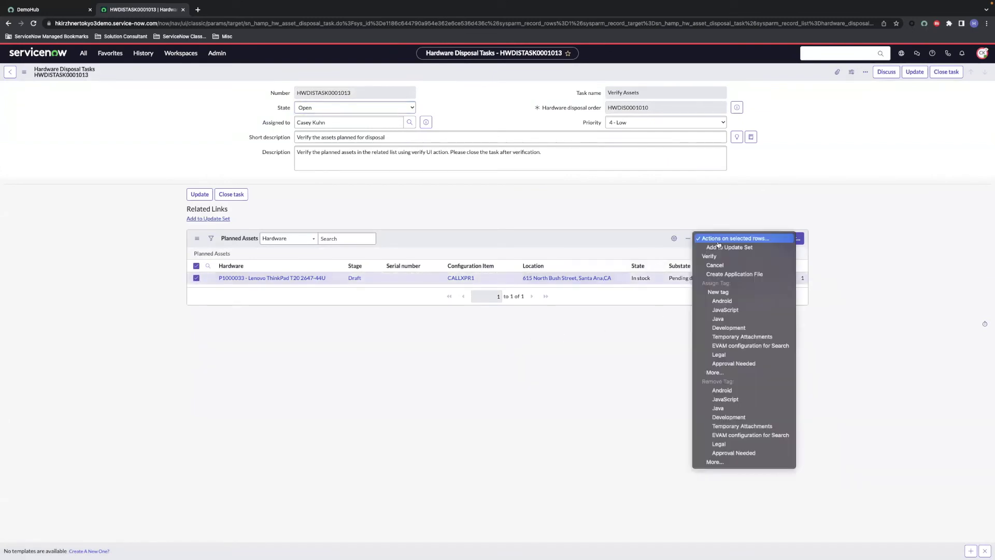
click(718, 256)
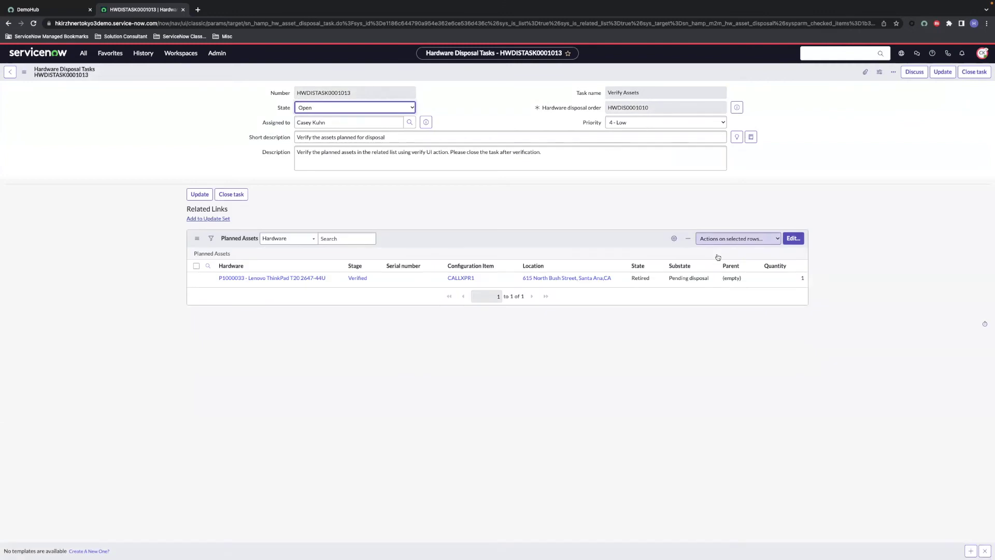
click(973, 72)
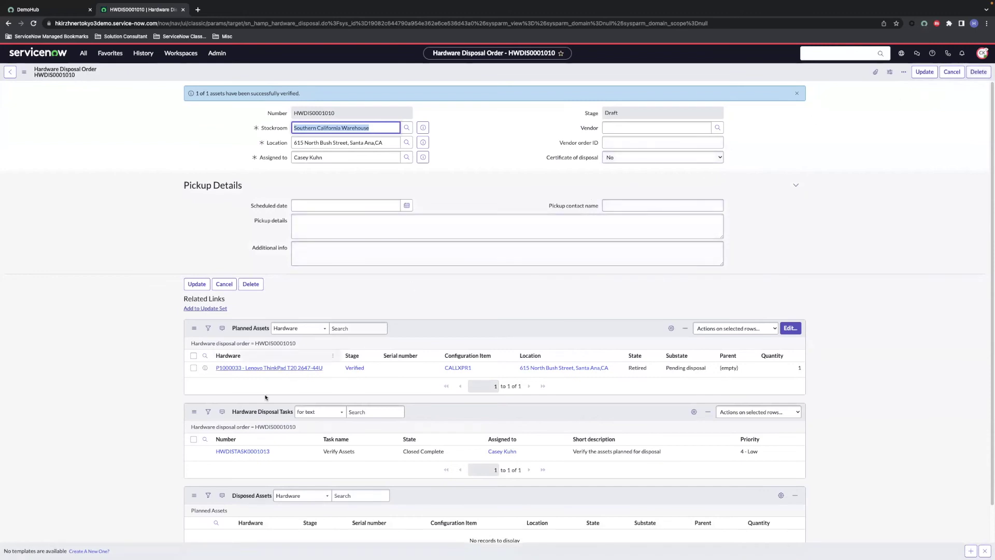
Step: Open Schedule Pickup task HWDISTASK0001014 and set its vendor to Lenovo
scroll(253, 394, down, 1)
click(253, 388)
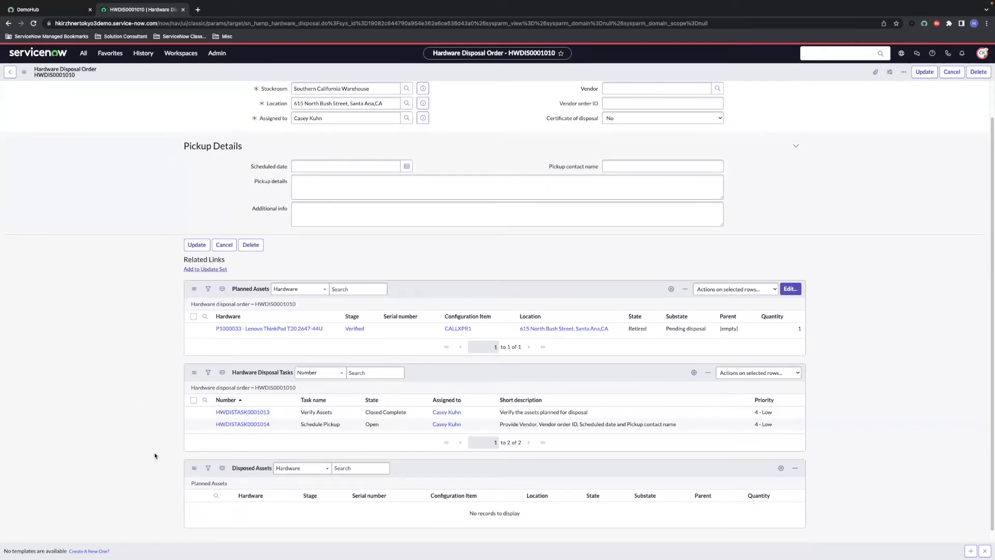
click(242, 424)
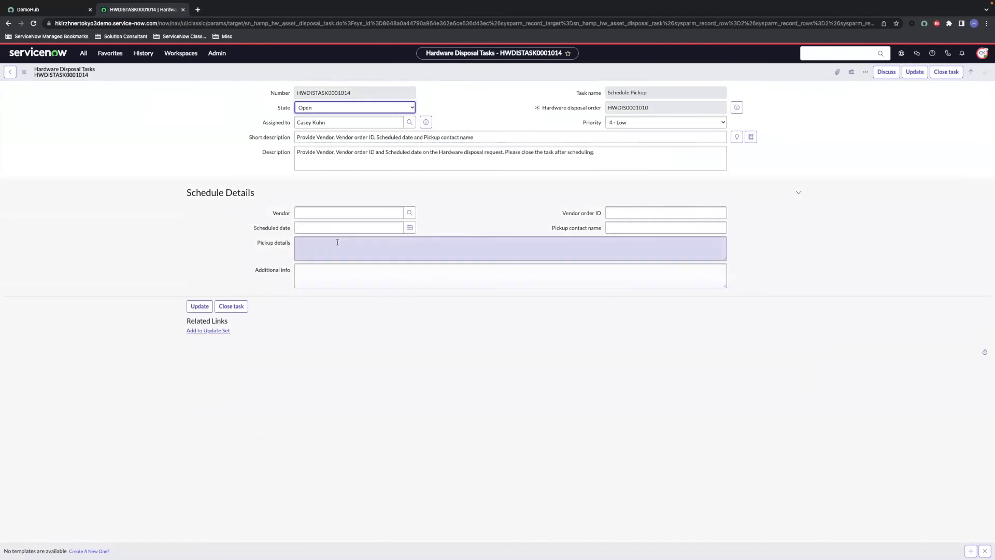
click(333, 217)
text(leno)
click(331, 224)
Step: Schedule pickup for 2023-01-06 with pickup details, vendor order ID LENO2323 and contact name, then close the task
click(409, 227)
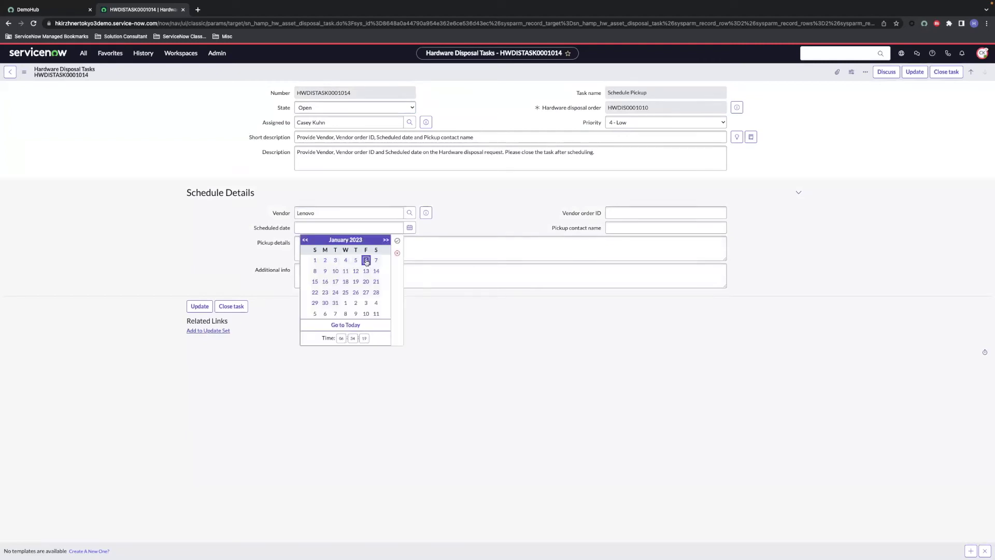
click(397, 242)
text(hannah will pickup)
click(619, 211)
text(LENO2323)
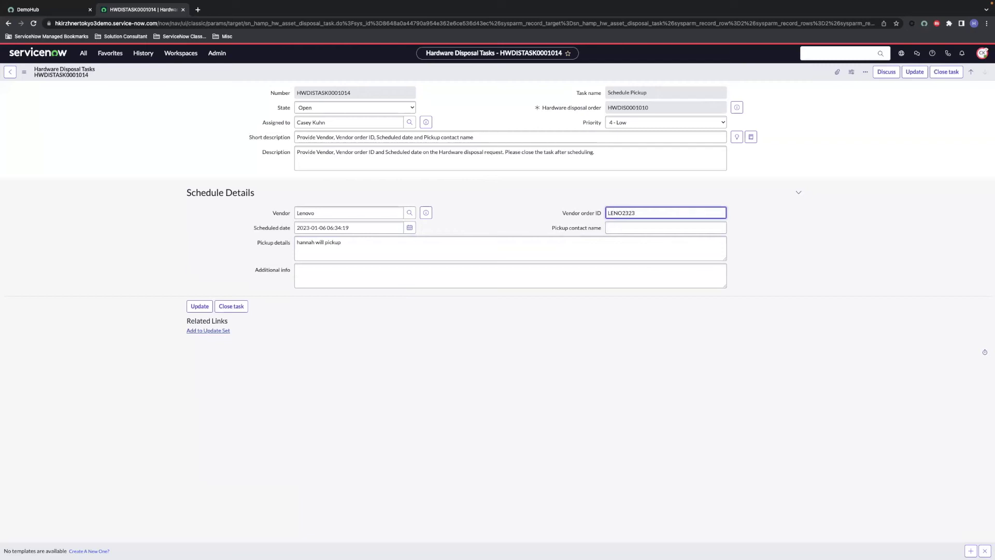
click(612, 224)
text(Hannah)
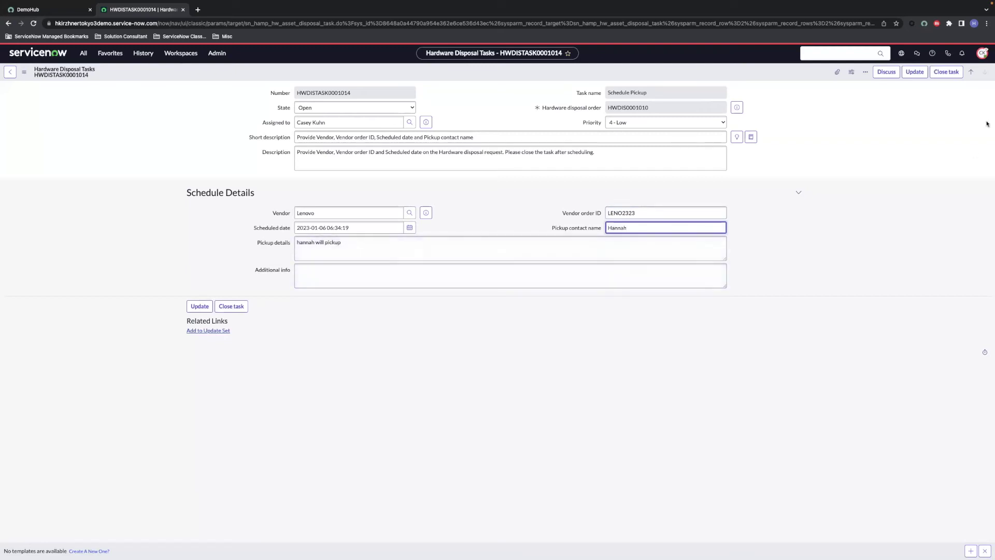
click(946, 72)
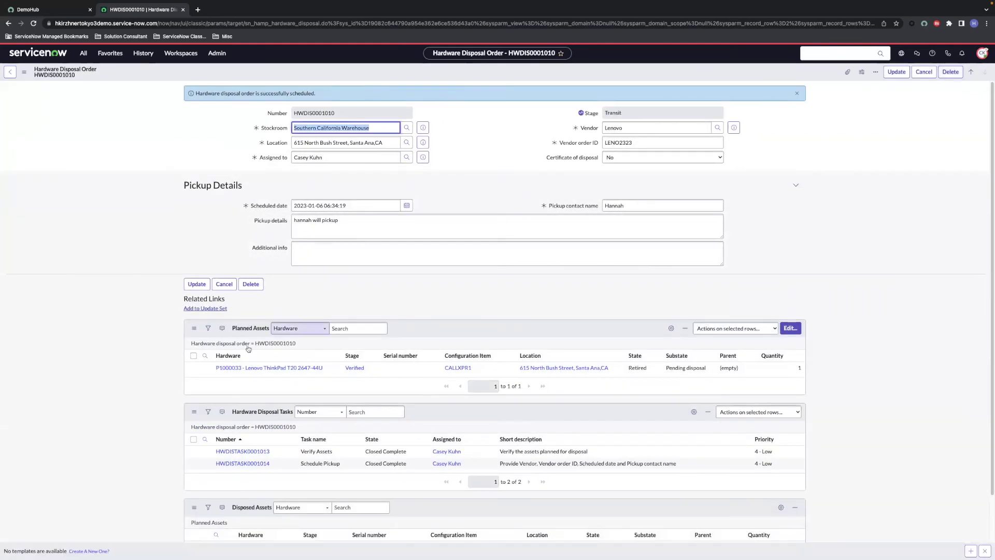
Step: On Asset Departure task HWDISTASK0001015, mark the ThinkPad as departed and close the task
scroll(248, 349, down, 2)
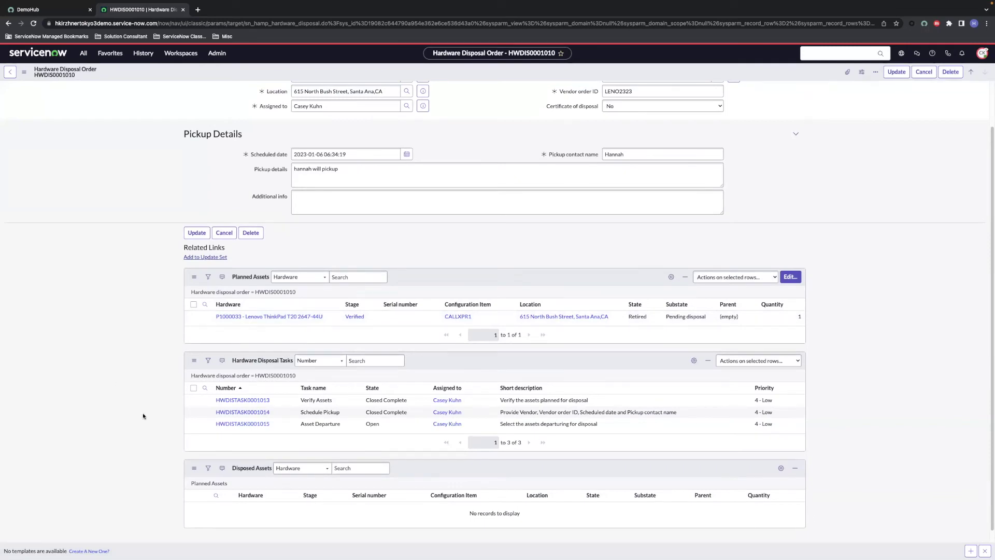
click(241, 424)
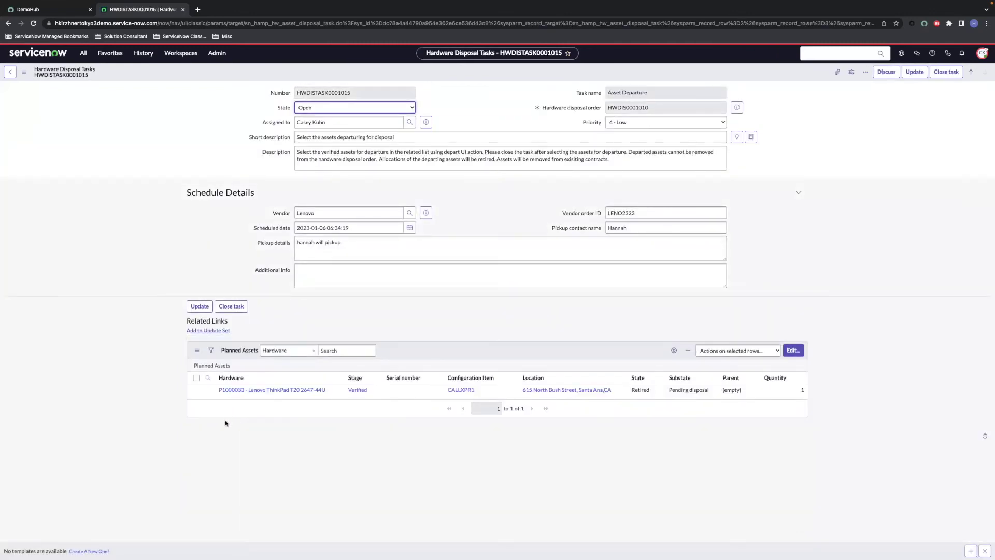
click(196, 389)
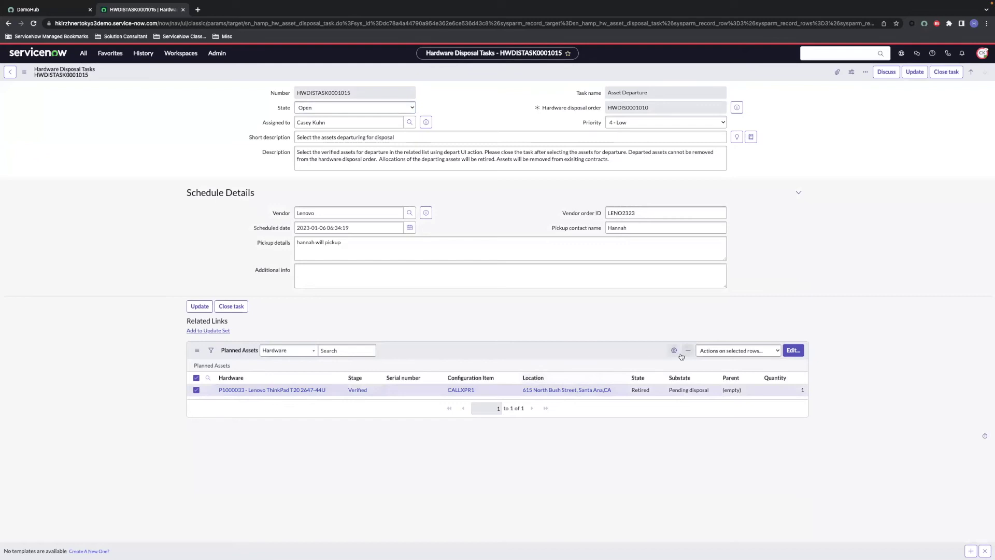
click(738, 350)
click(715, 369)
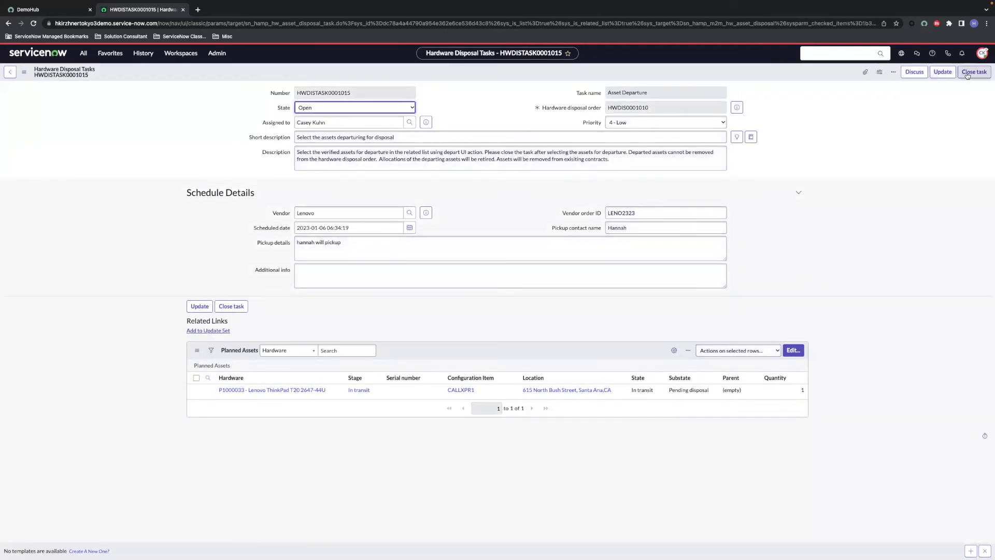
click(967, 72)
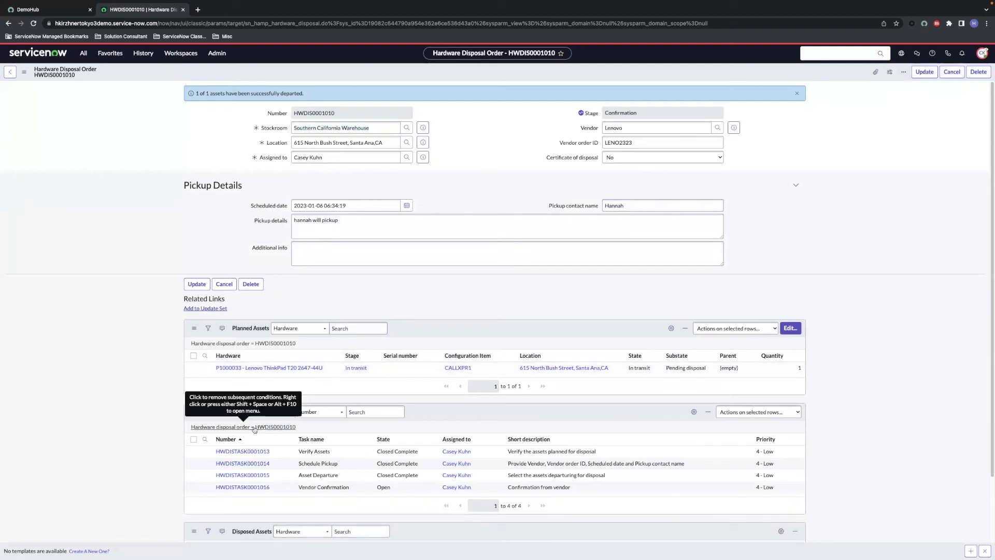
Step: Open Vendor Confirmation task HWDISTASK0001016 and close it
click(241, 487)
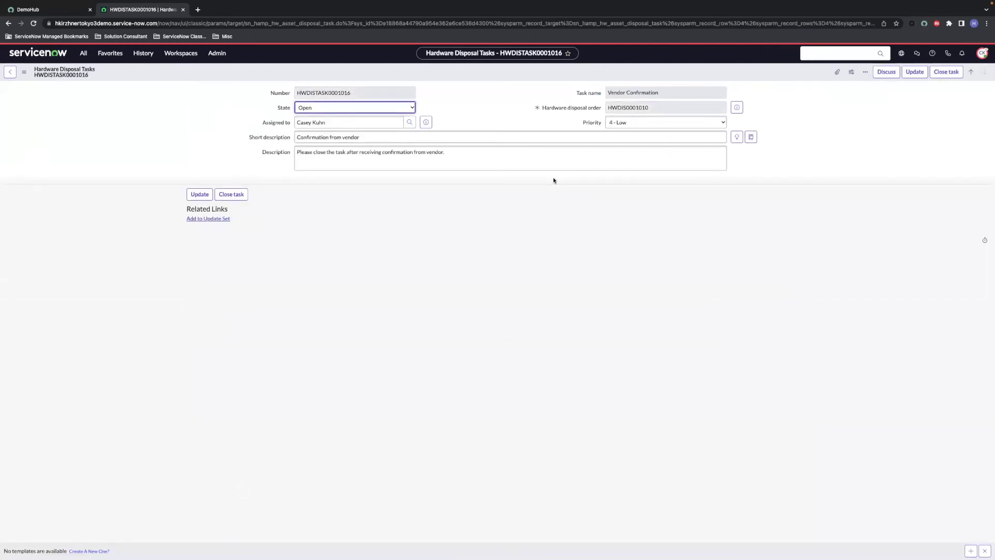
click(941, 78)
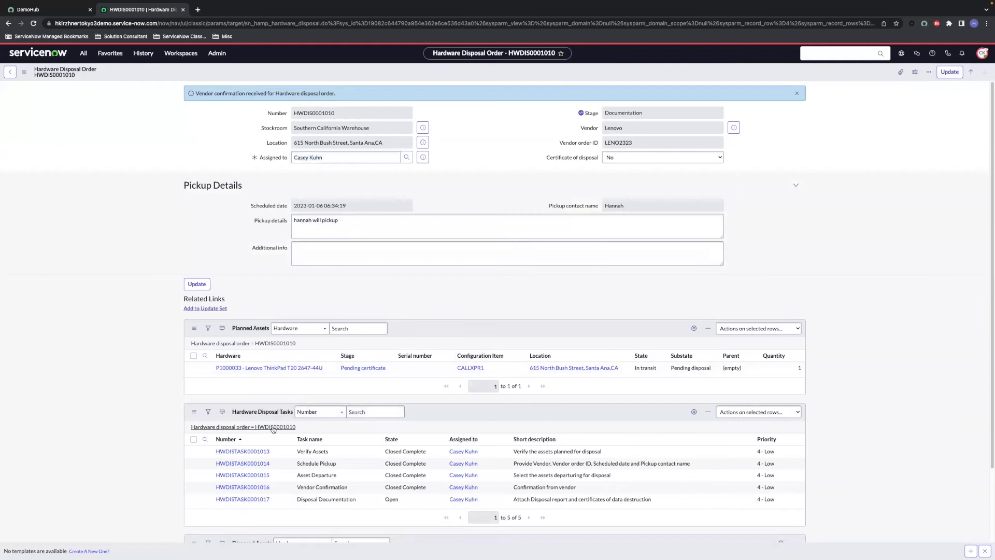
Step: On task HWDISTASK0001017, set certificate of disposal to Yes and attach Disposal Confirmation Record.xlsx
click(249, 500)
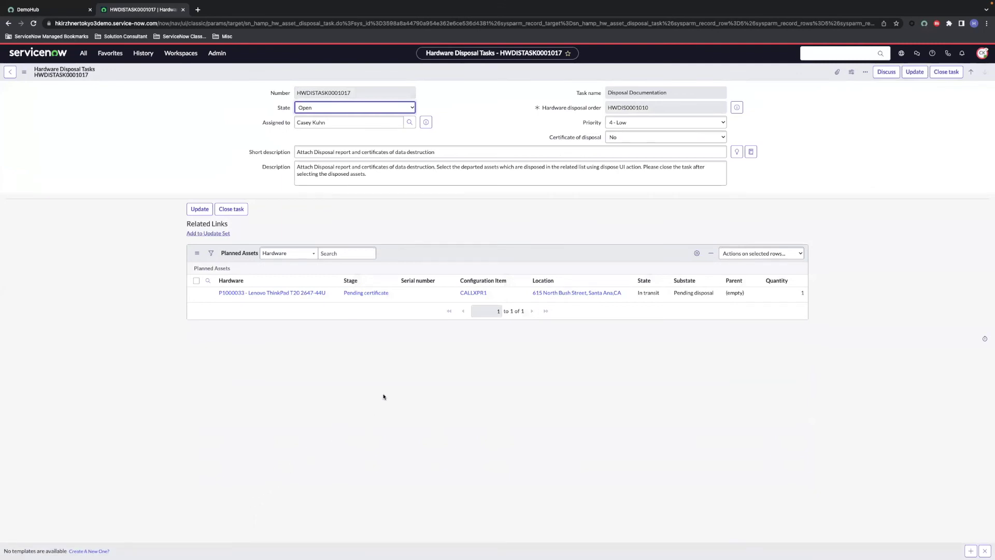
click(640, 137)
click(640, 129)
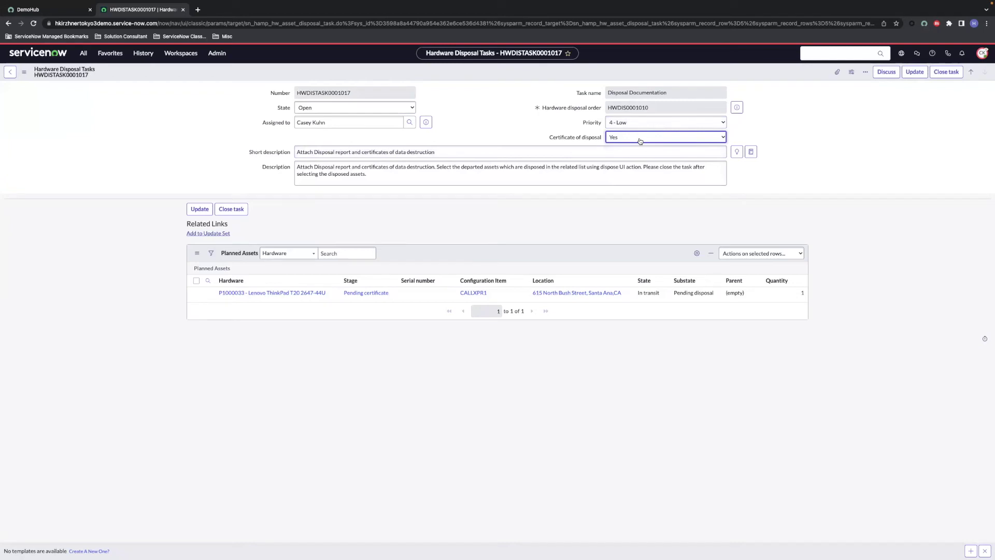
click(837, 72)
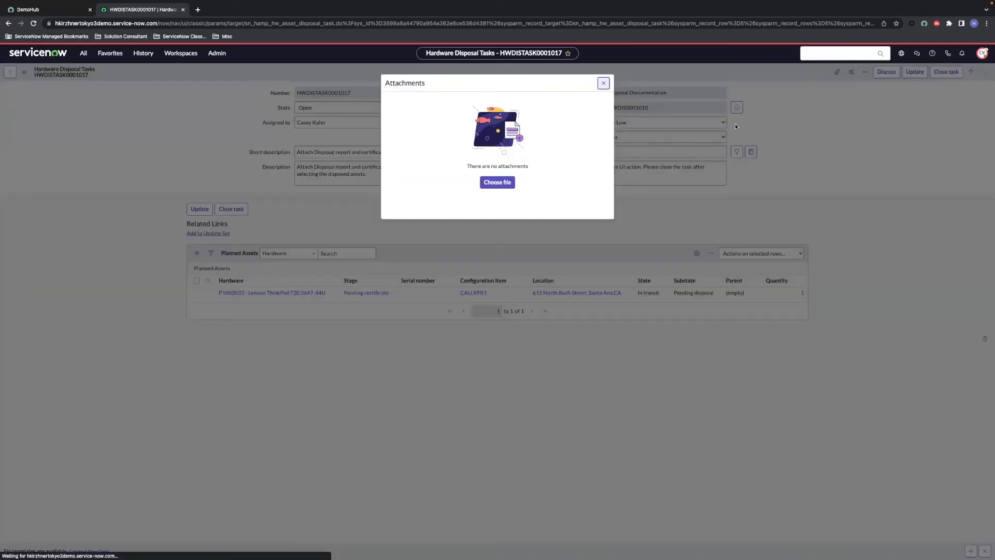
click(497, 182)
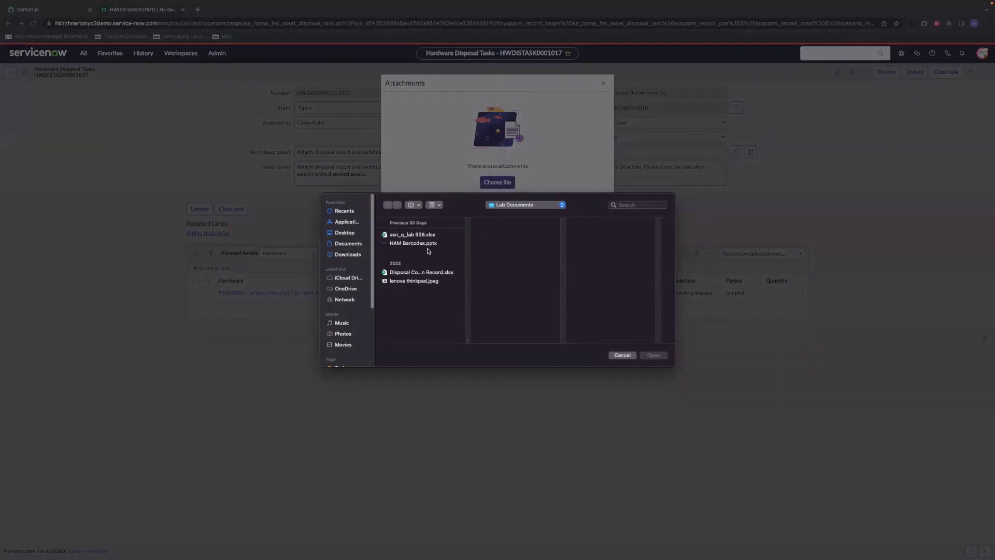
double_click(421, 272)
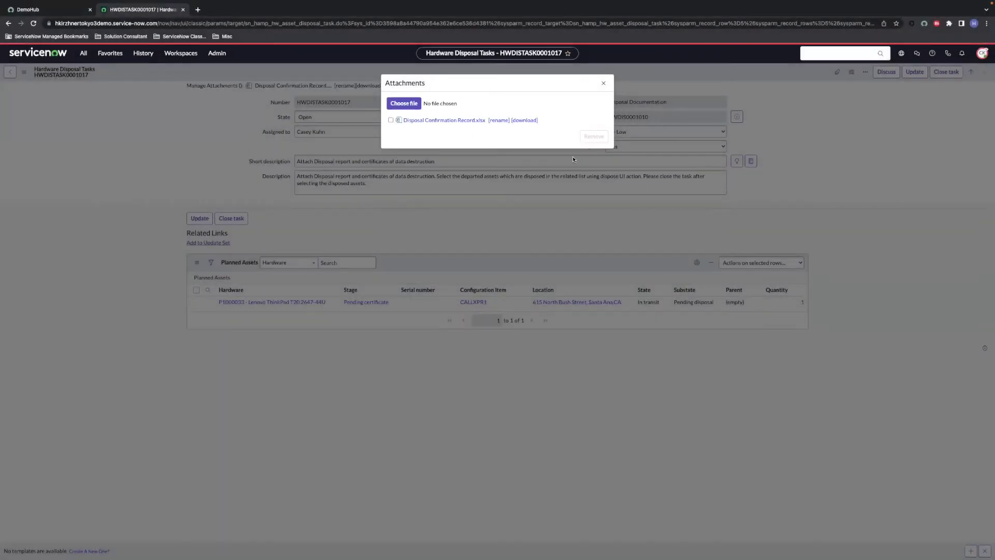
click(603, 84)
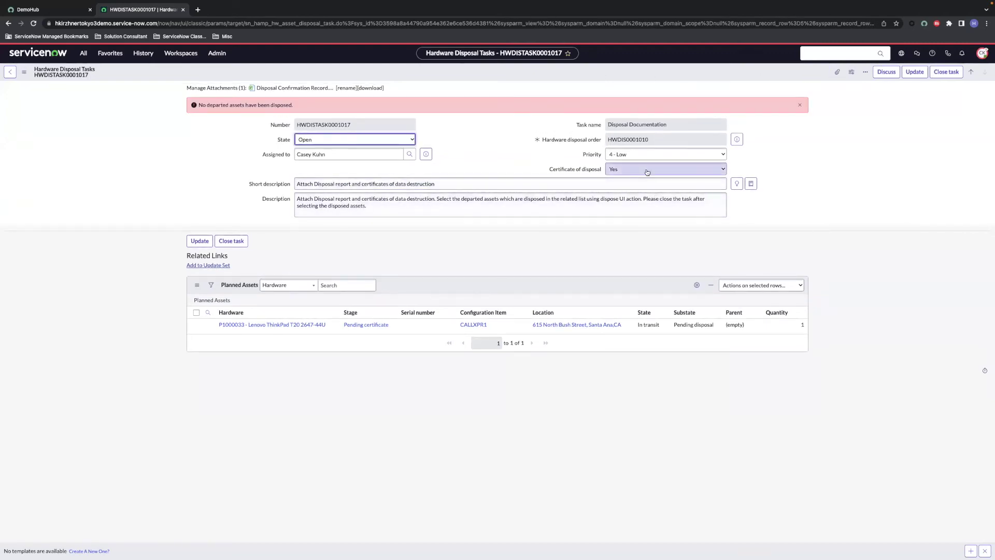
Step: Mark ThinkPad P1000033 as disposed
click(196, 324)
click(772, 285)
click(760, 302)
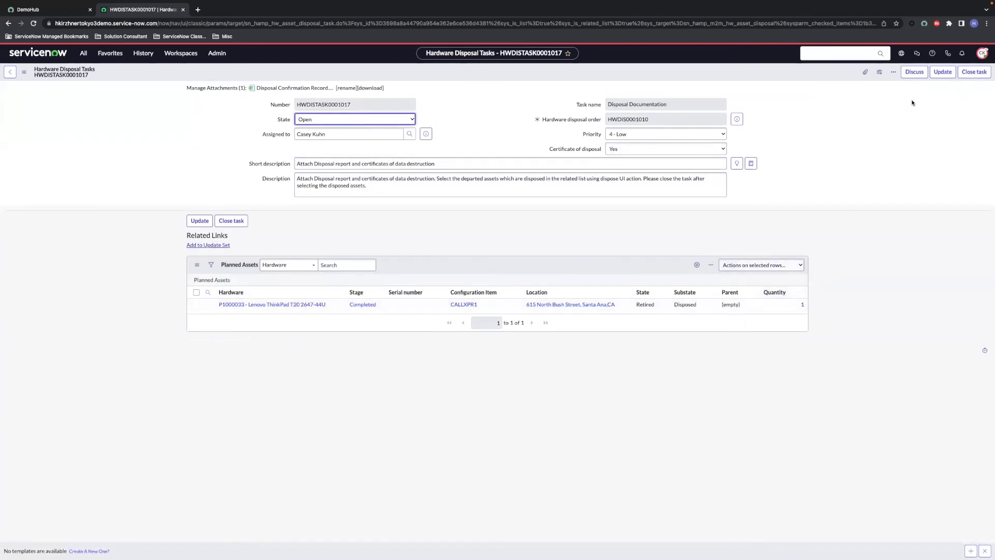
Step: Close the Disposal Documentation task and open the P1000033 hardware record from the completed order
click(973, 73)
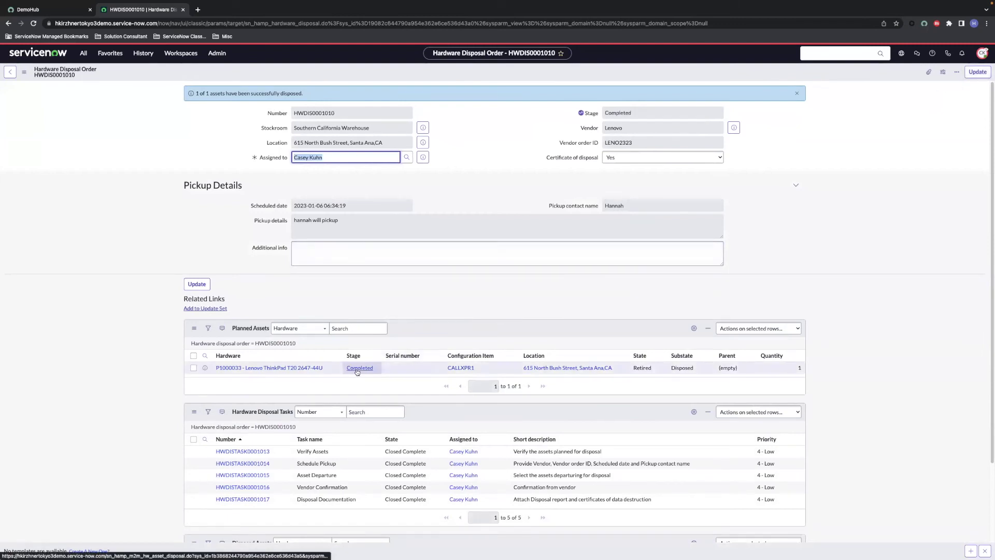
click(280, 368)
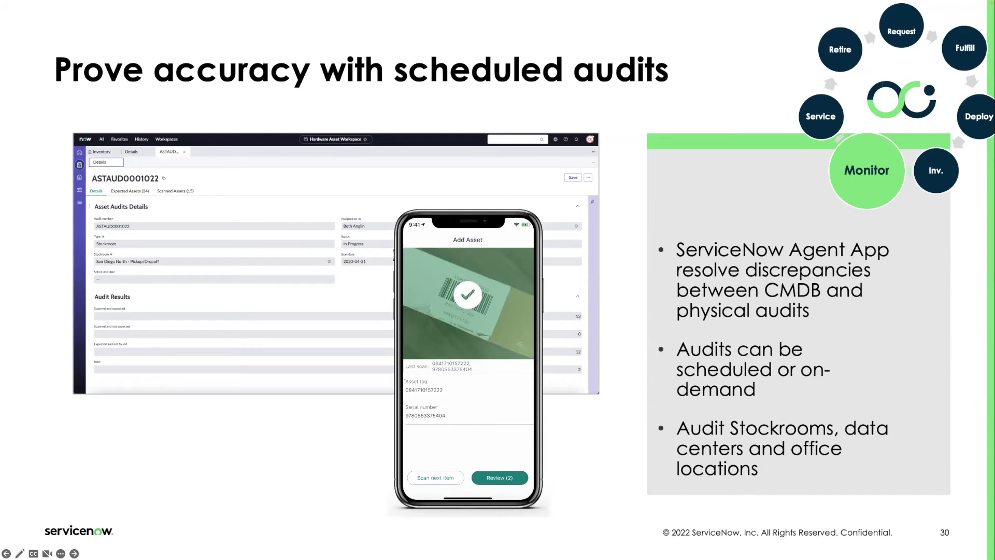
Step: Advance the presentation to the Lab 7 Asset Inventory Audit slide
key(Right)
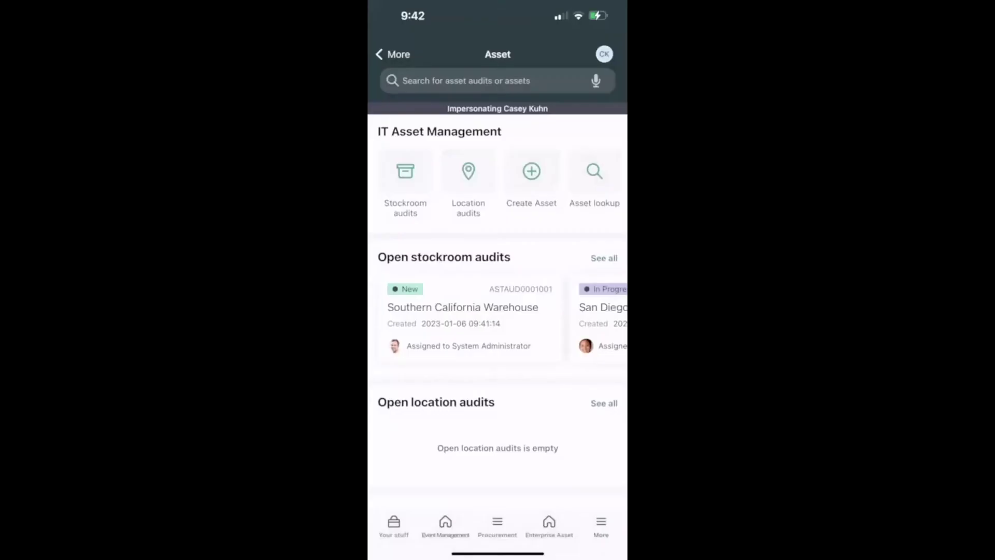
Step: Submit a new Southern California Warehouse stockroom audit in the Agent app and open ASTAUD0001003
click(405, 172)
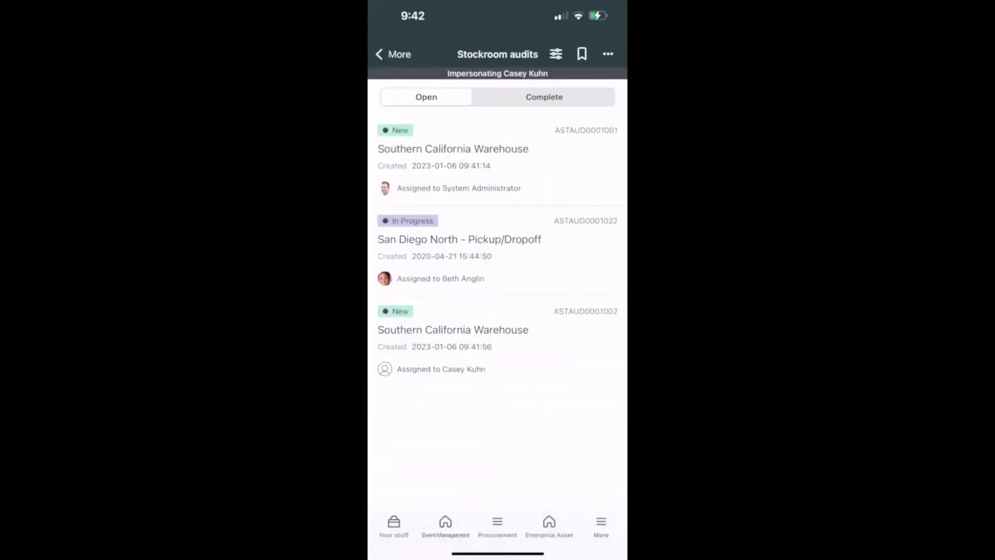
click(608, 53)
click(497, 473)
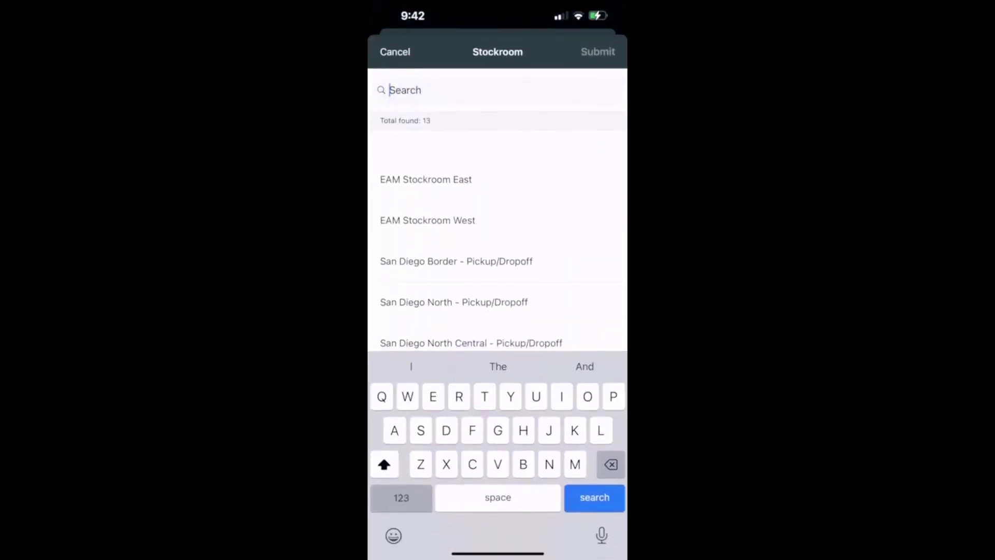
text(Southern california)
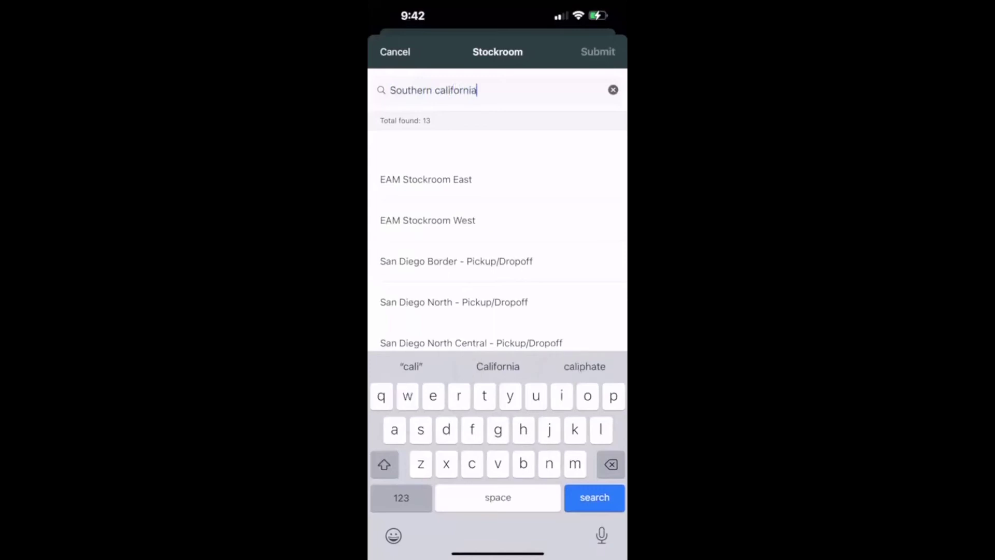
key(Return)
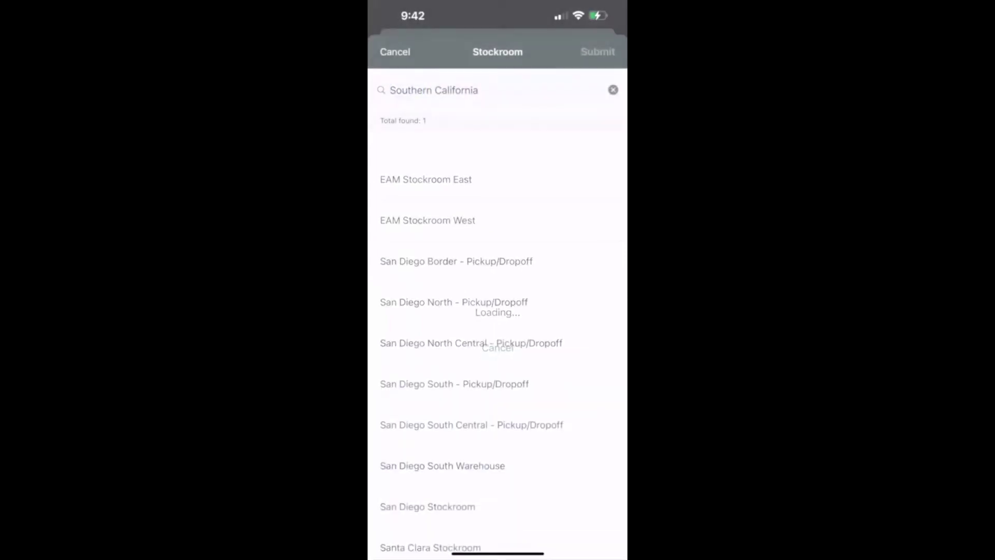
click(447, 150)
click(597, 51)
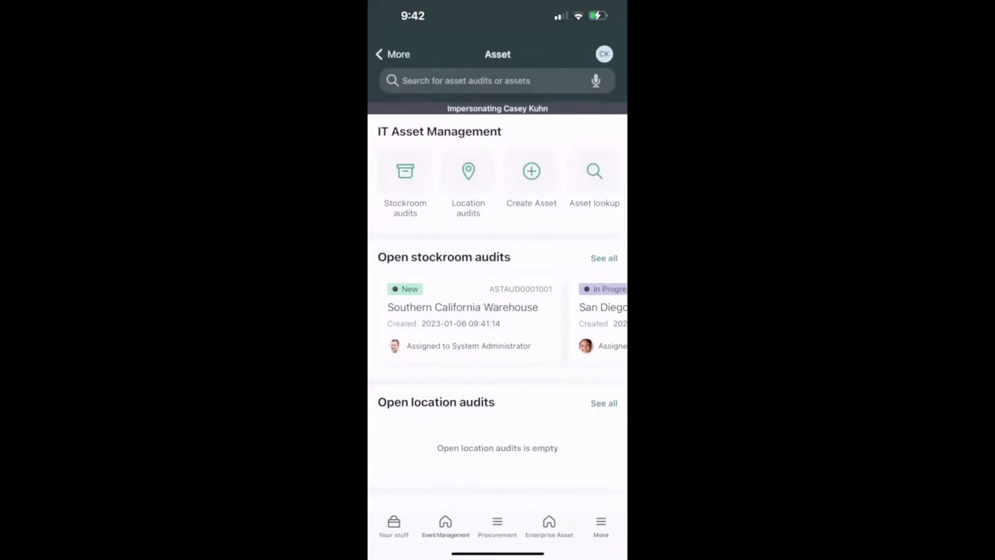
scroll(497, 311, up, 2)
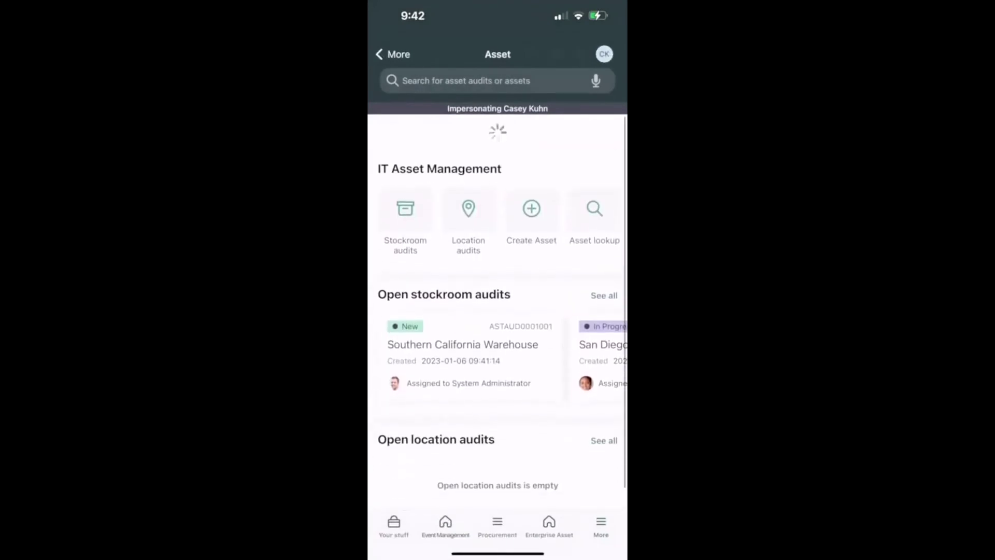
scroll(498, 319, right, 5)
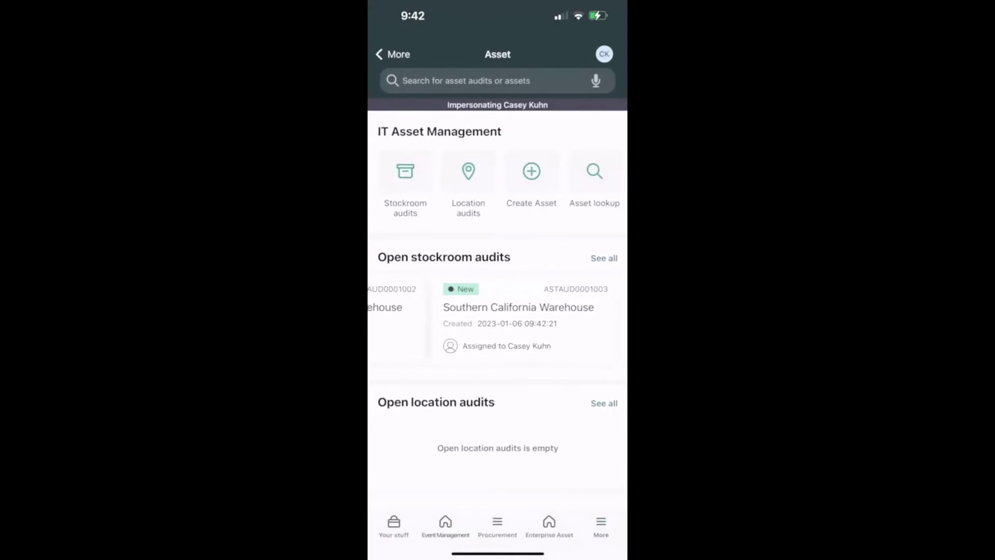
click(518, 316)
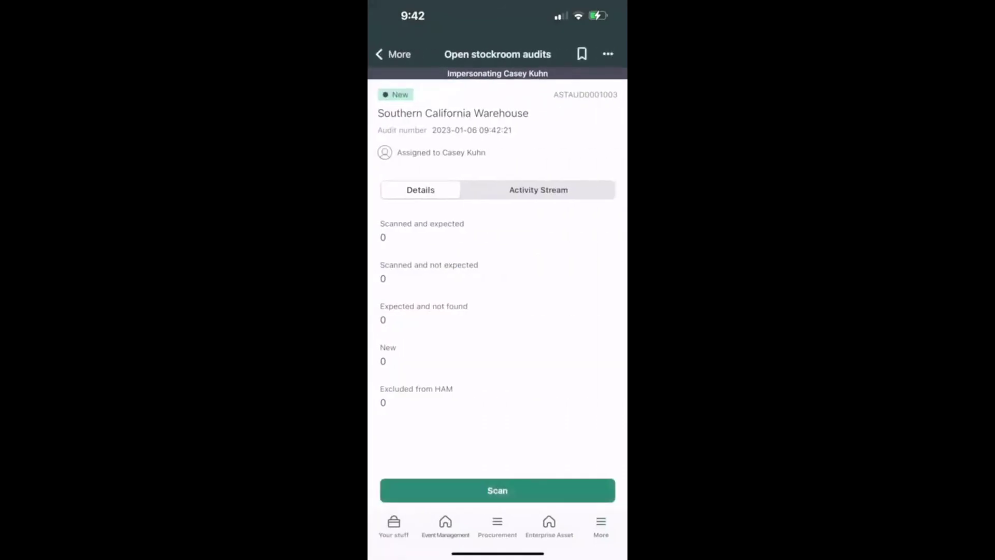
Step: Scan tags SA0001–SA0004, drop the duplicate SA0001, submit the four tags and complete the audit
click(497, 490)
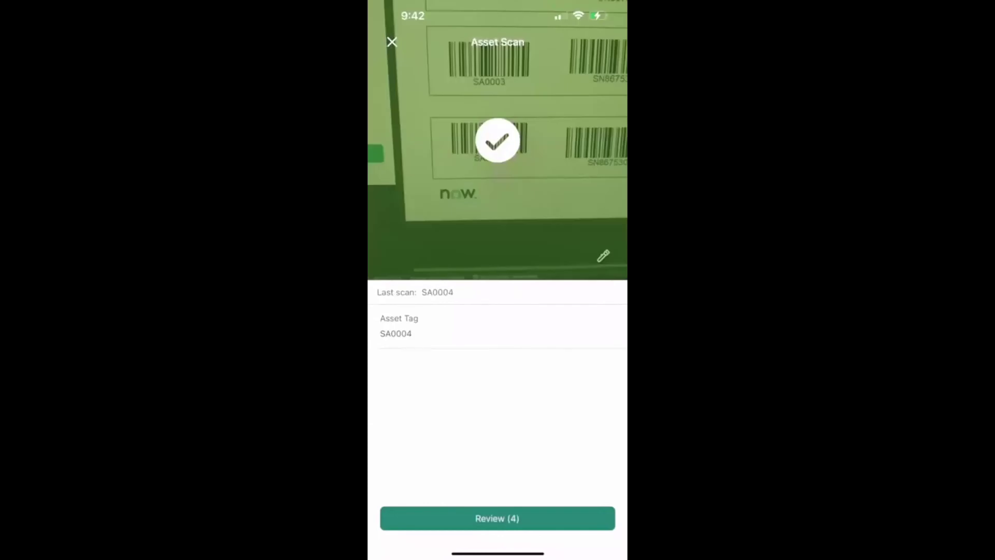
click(498, 518)
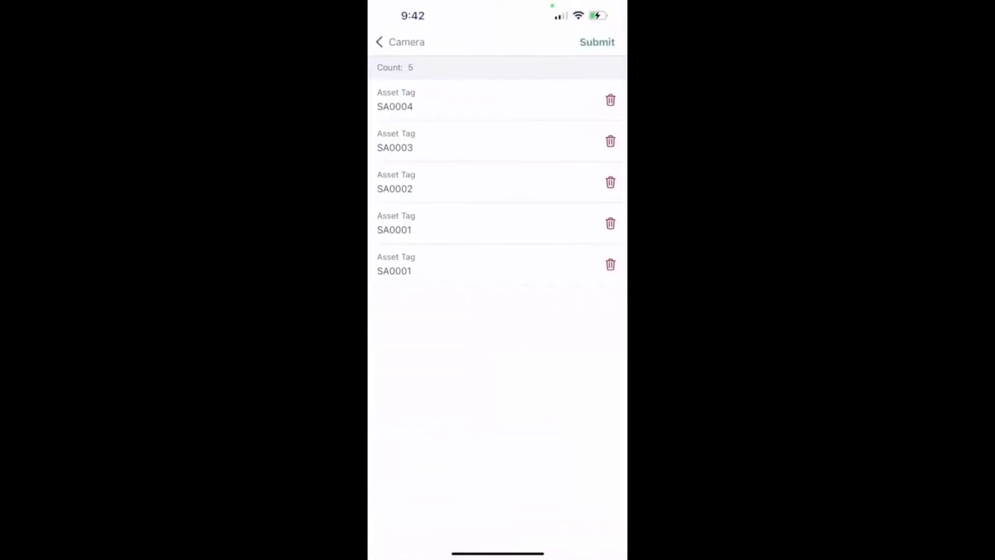
click(610, 264)
click(597, 42)
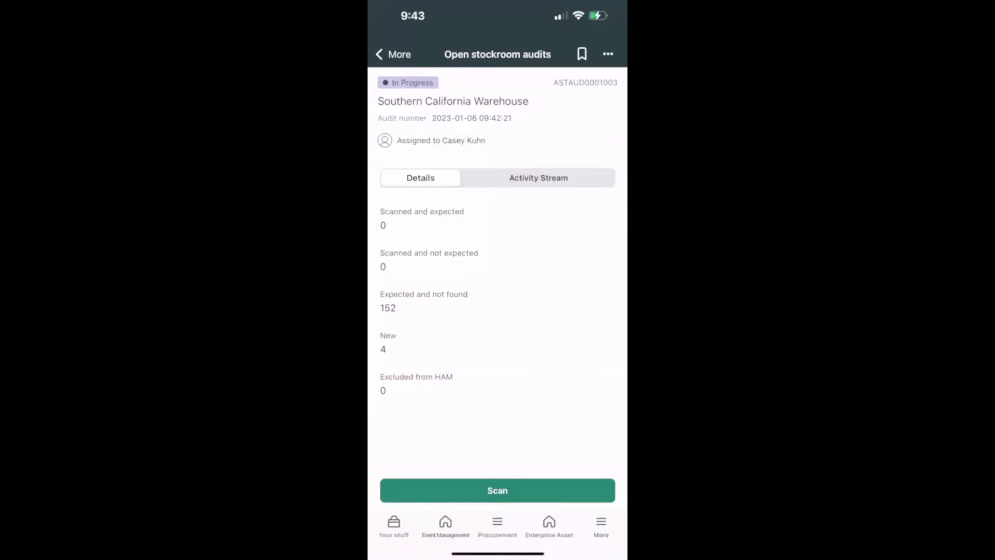
click(608, 54)
click(498, 527)
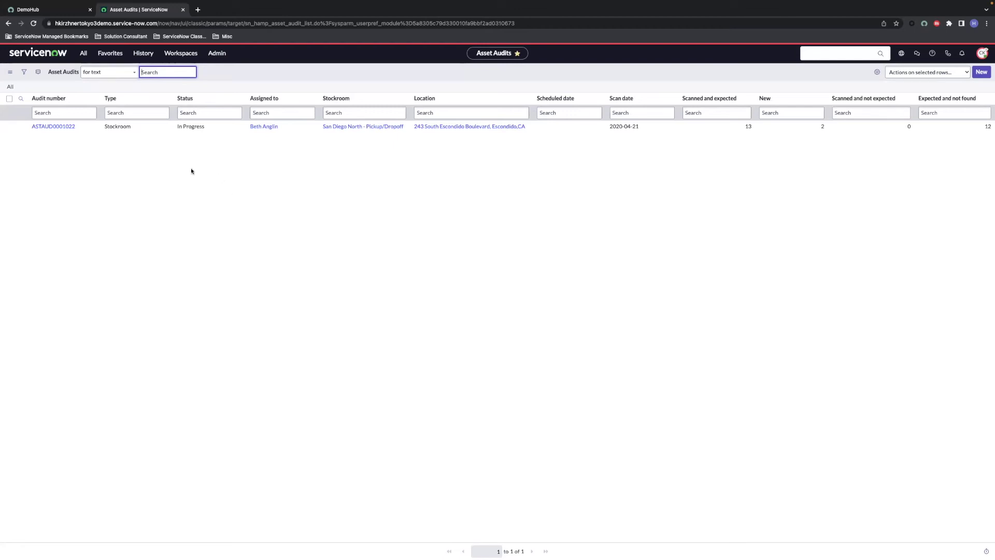
Step: Open audit record ASTAUD0001003 from the Lab 7 - Asset Audits favourite list
click(110, 53)
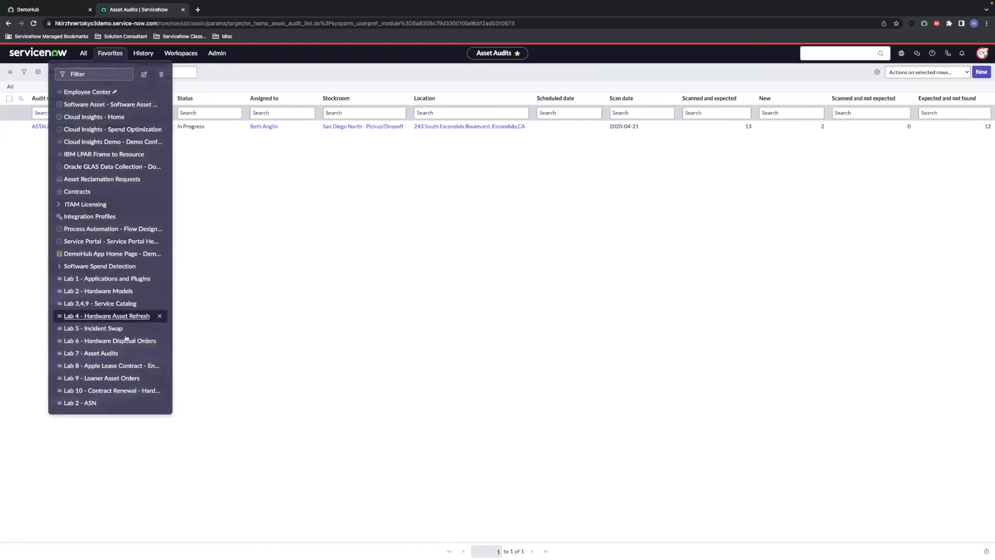
click(117, 355)
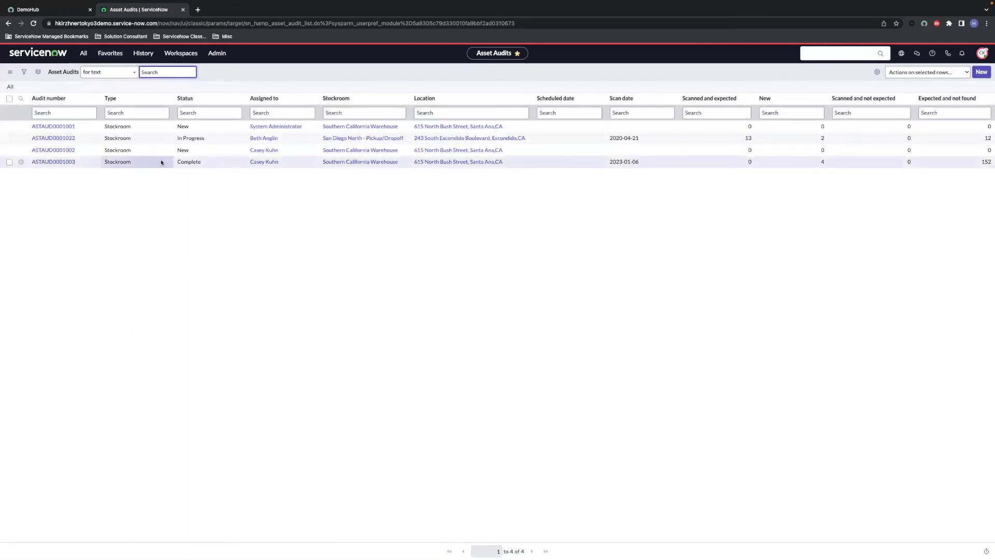
click(62, 162)
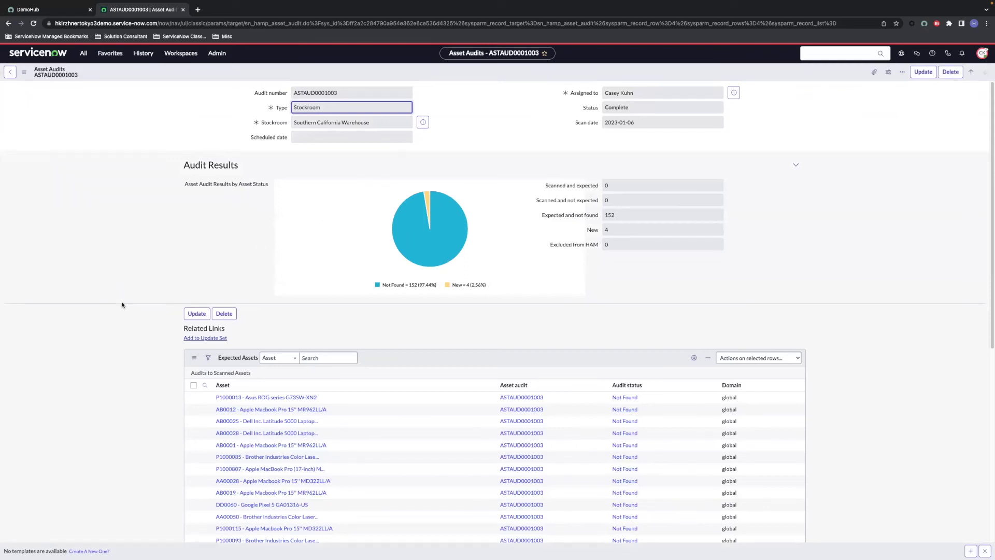
Step: Review the Expected, Scanned and Excluded Assets lists: 152 expected not found, SA0001–SA0004 new
scroll(123, 305, down, 2)
scroll(123, 303, down, 3)
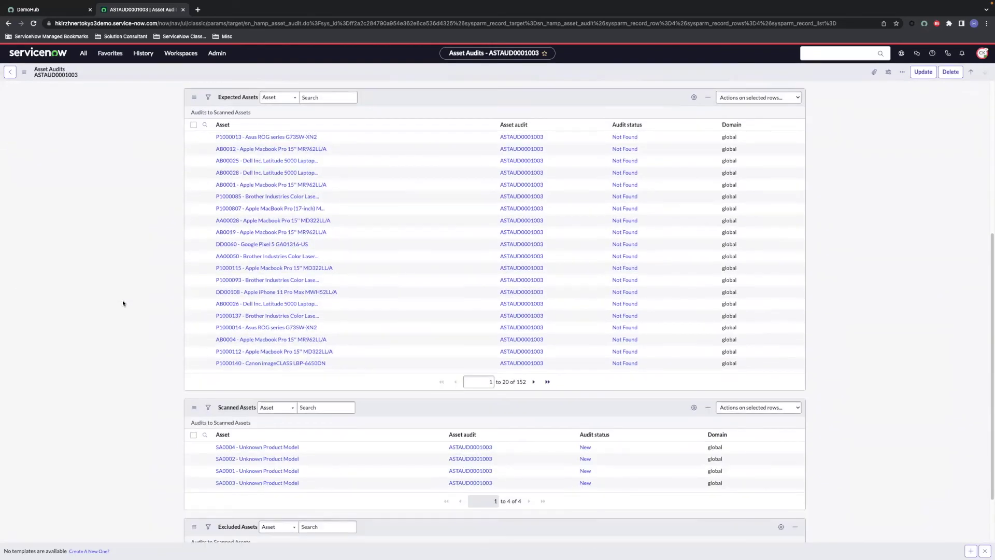
scroll(123, 303, down, 2)
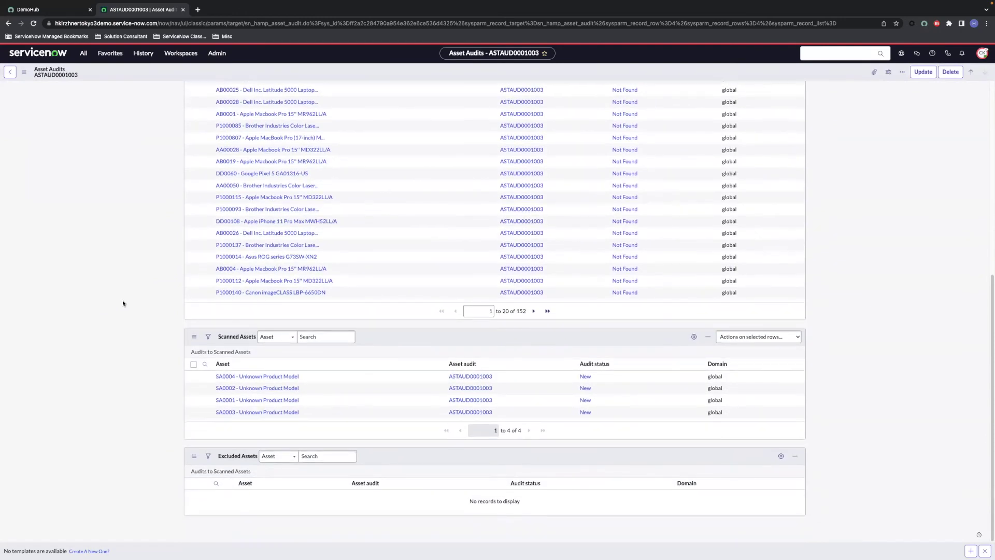
scroll(123, 303, up, 6)
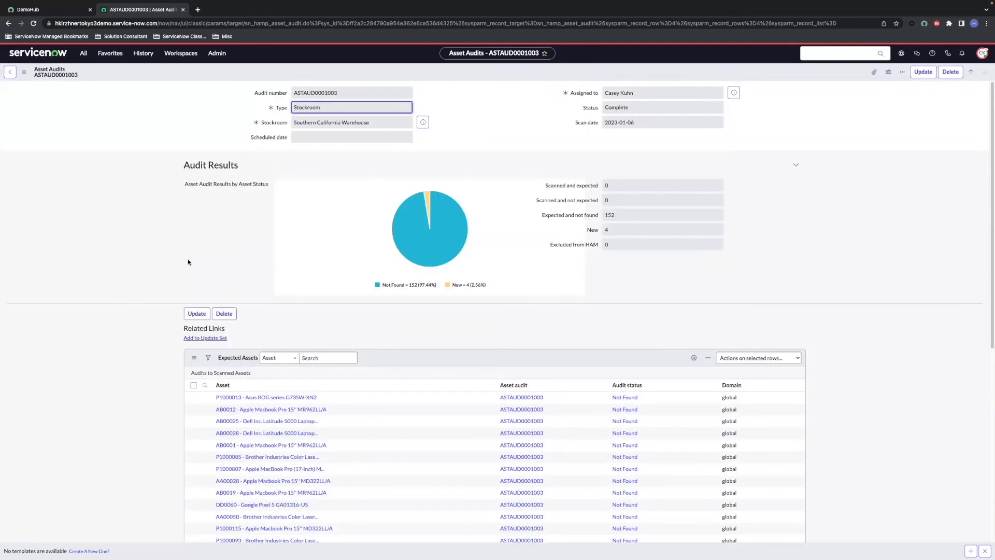
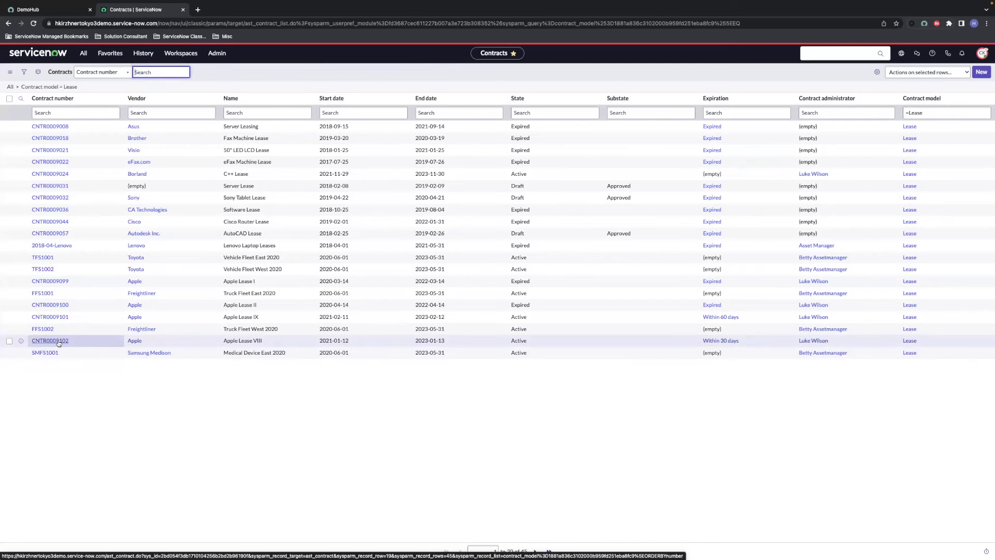
Step: Open Apple Lease VIII contract CNTR0009102 and review its covered MacBook Pro assets AB0015 and AB0014
click(59, 342)
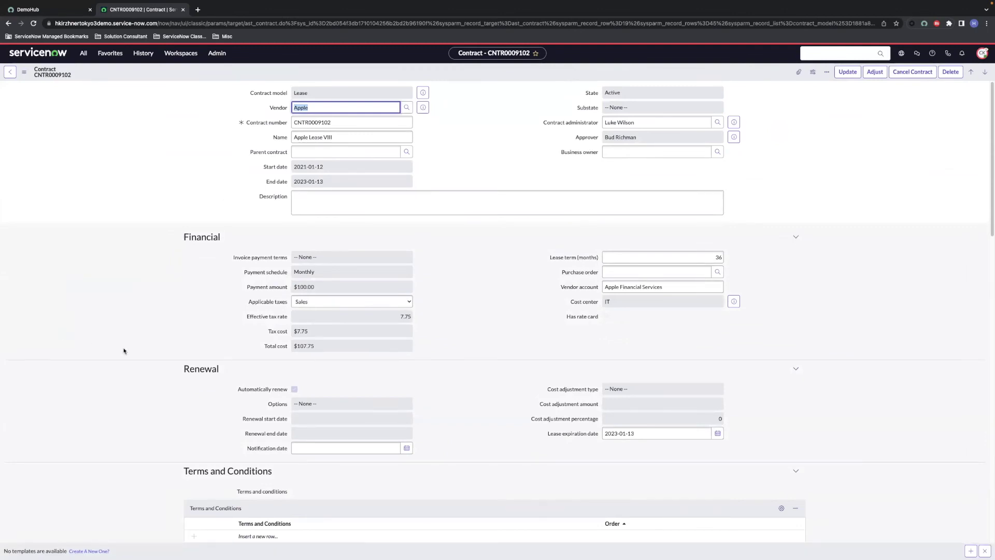
scroll(124, 351, down, 5)
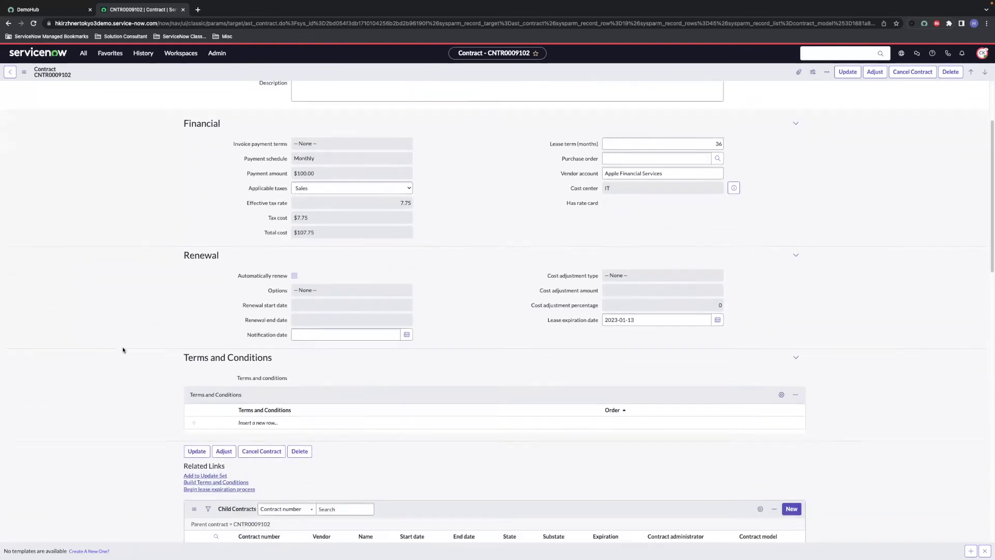
scroll(123, 351, down, 7)
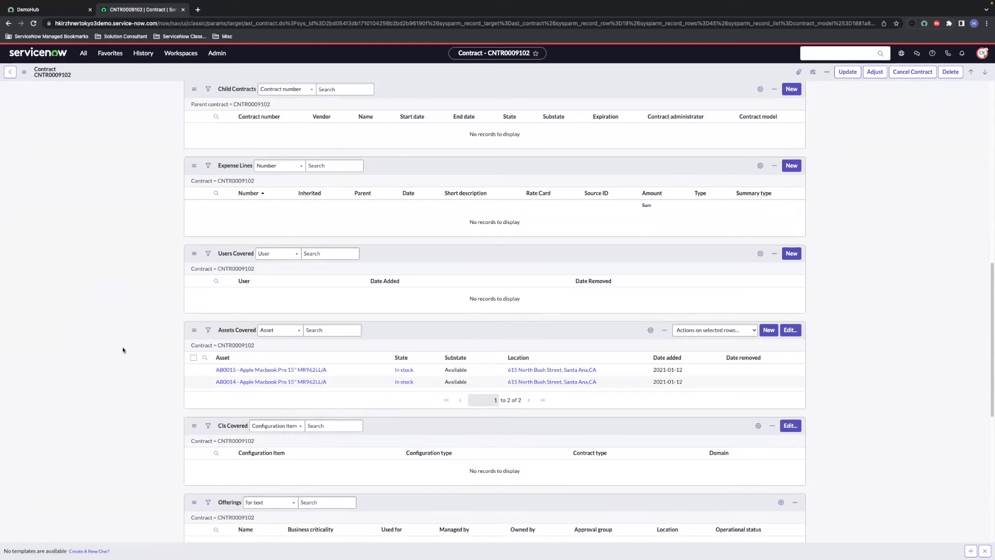
scroll(122, 350, up, 2)
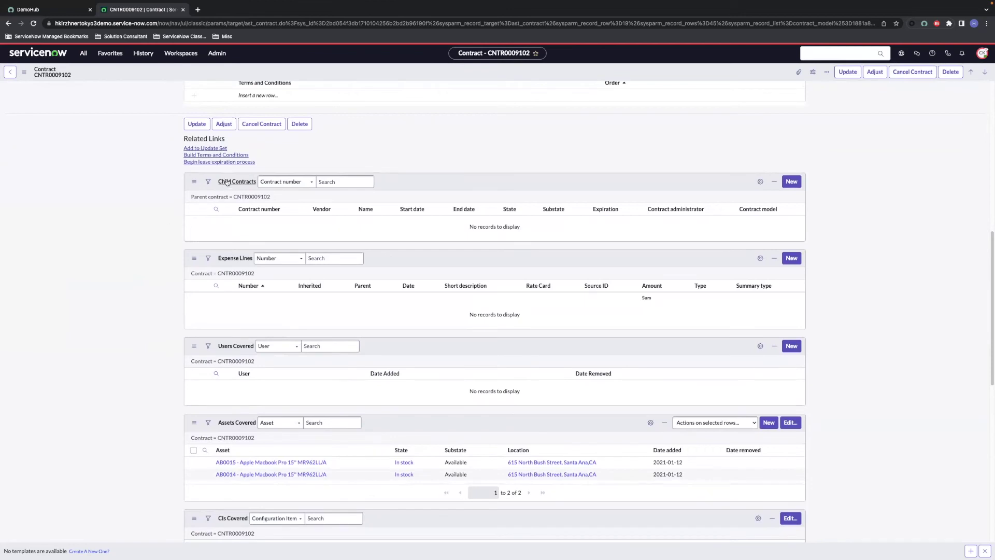
Step: Begin the lease expiration process and bring up the Return/Extend/Buyout choices for AB0015's lease action
click(246, 163)
scroll(204, 293, down, 12)
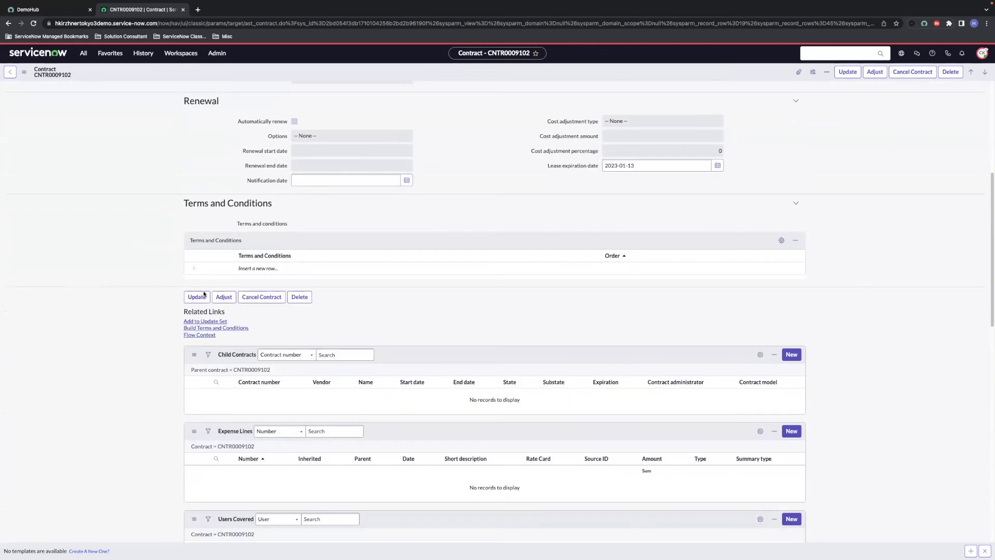
scroll(203, 293, down, 4)
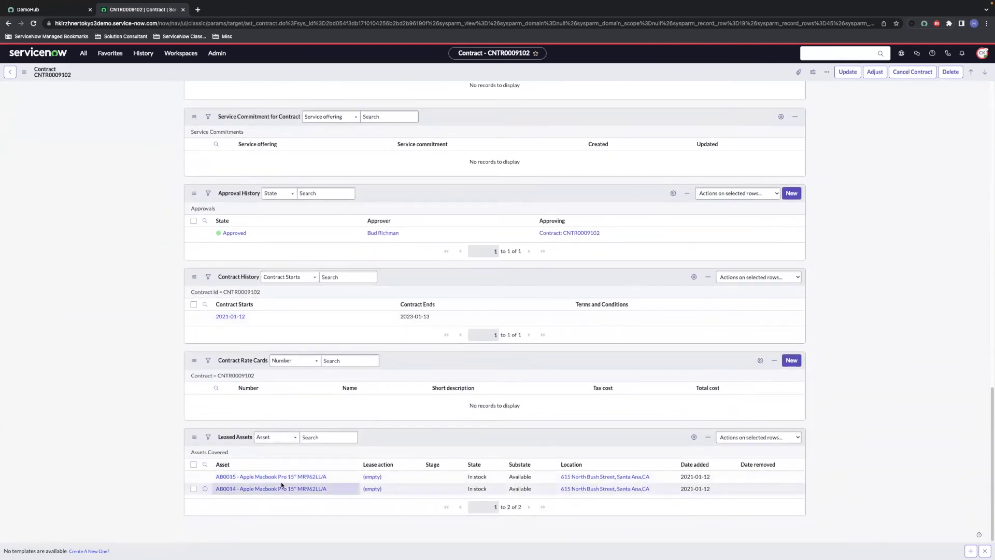
double_click(391, 478)
click(391, 480)
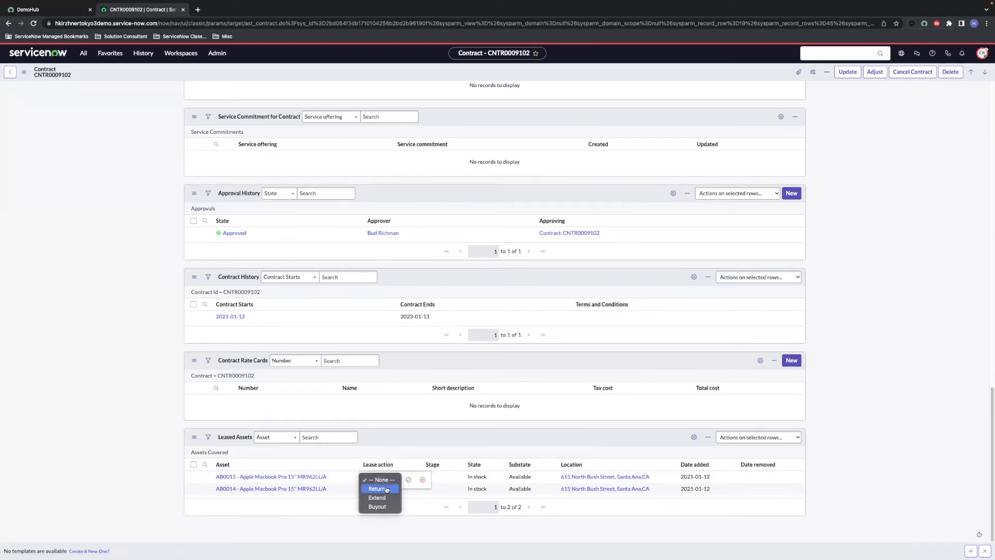
Step: Set AB0015's lease action to Return and save the contract
click(378, 488)
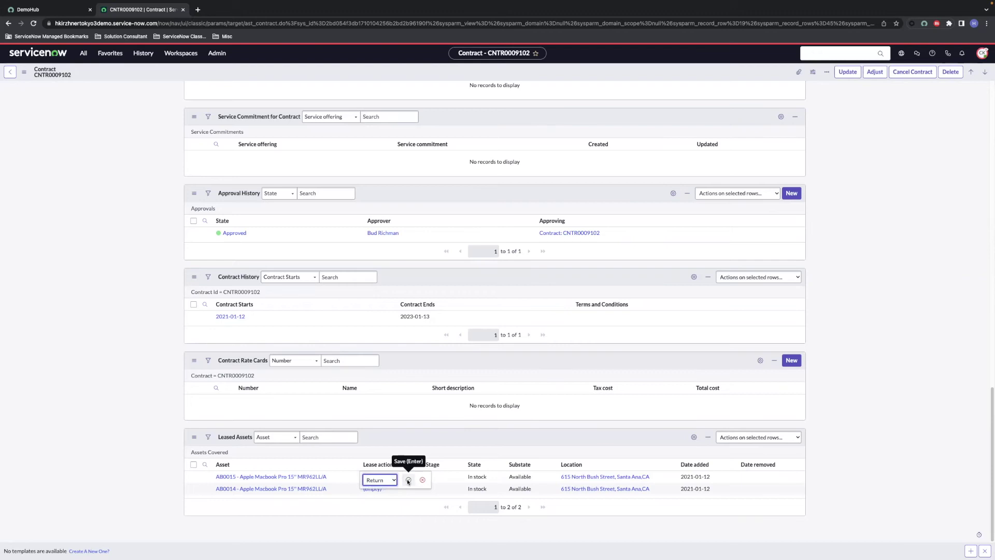
click(408, 481)
right_click(421, 66)
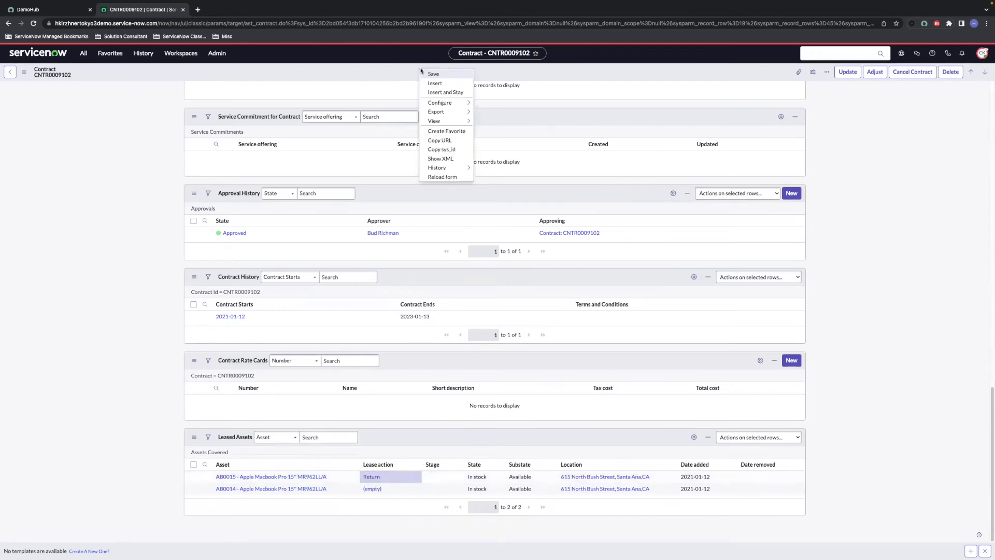
click(423, 74)
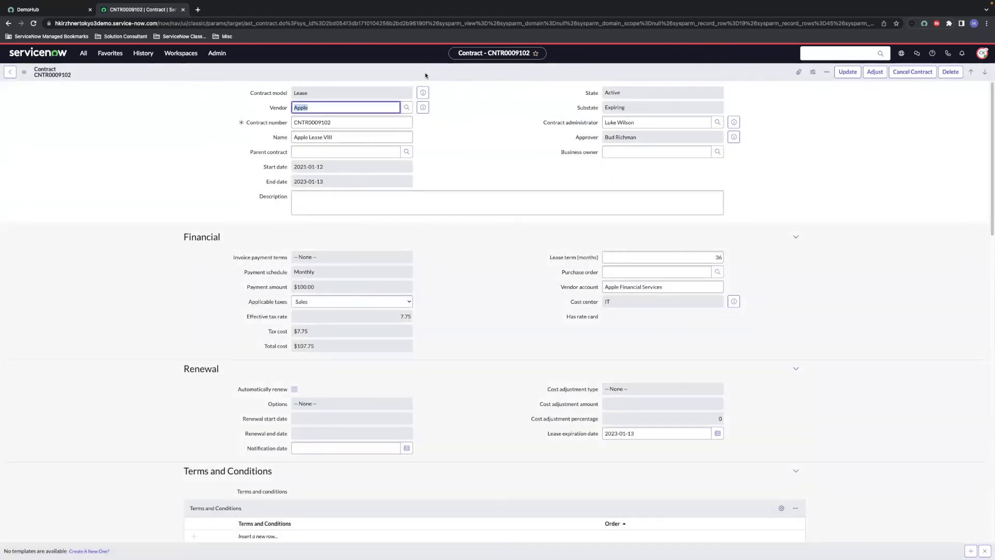
Step: Check AB0015's return stages and open its covered-asset record
scroll(159, 364, down, 5)
scroll(160, 366, down, 13)
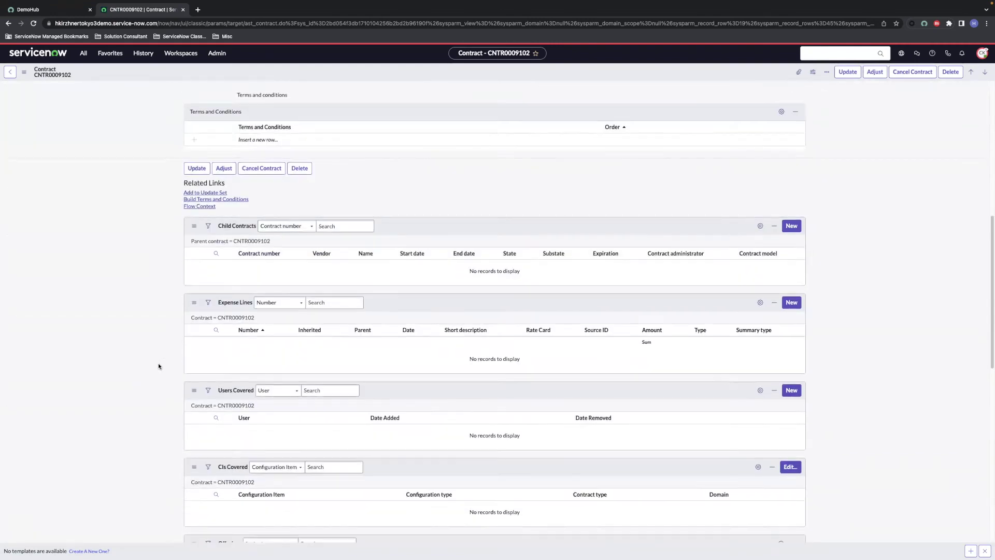
scroll(158, 367, down, 1)
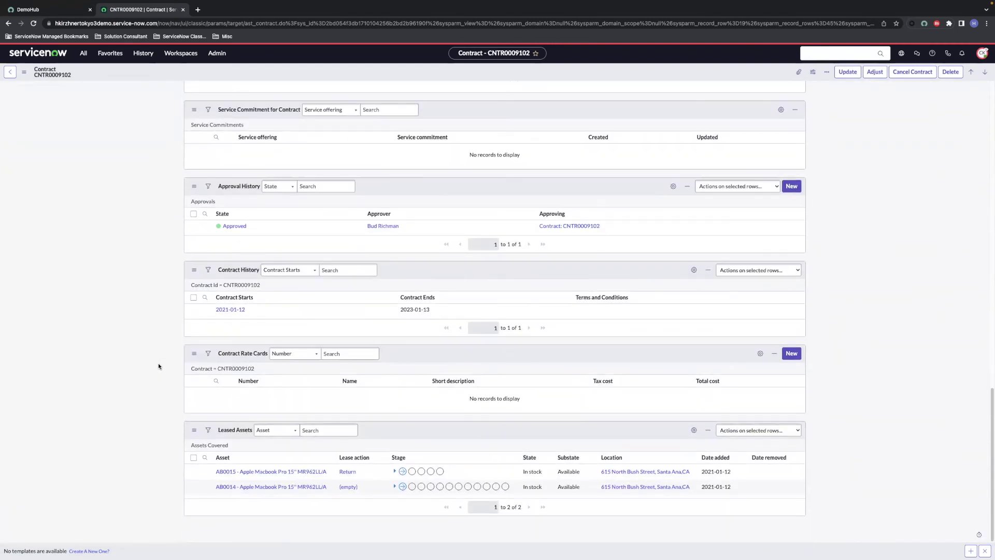
click(394, 471)
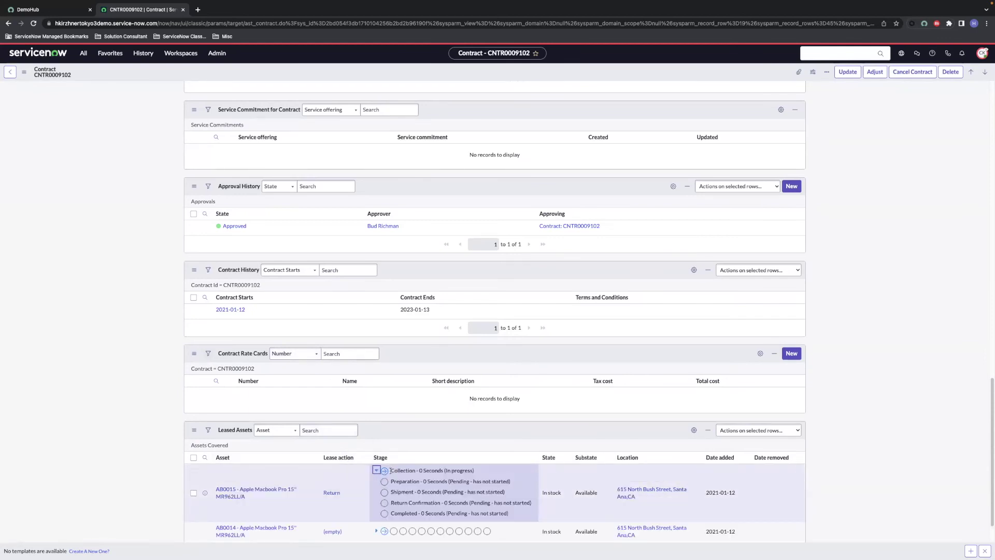
click(377, 471)
click(350, 473)
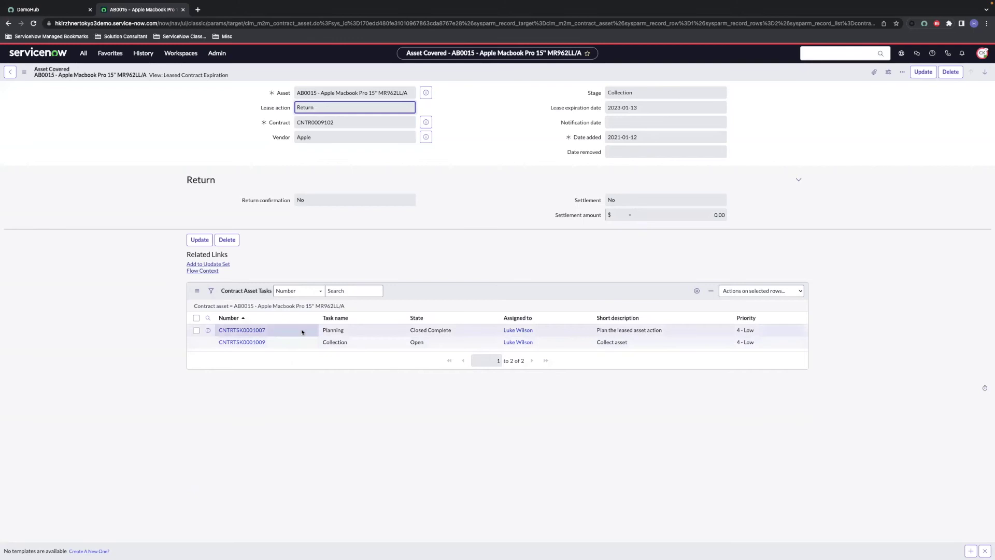
Step: Close Collection task CNTRTSK0001009, marking the asset collected into Southern California Warehouse
click(247, 344)
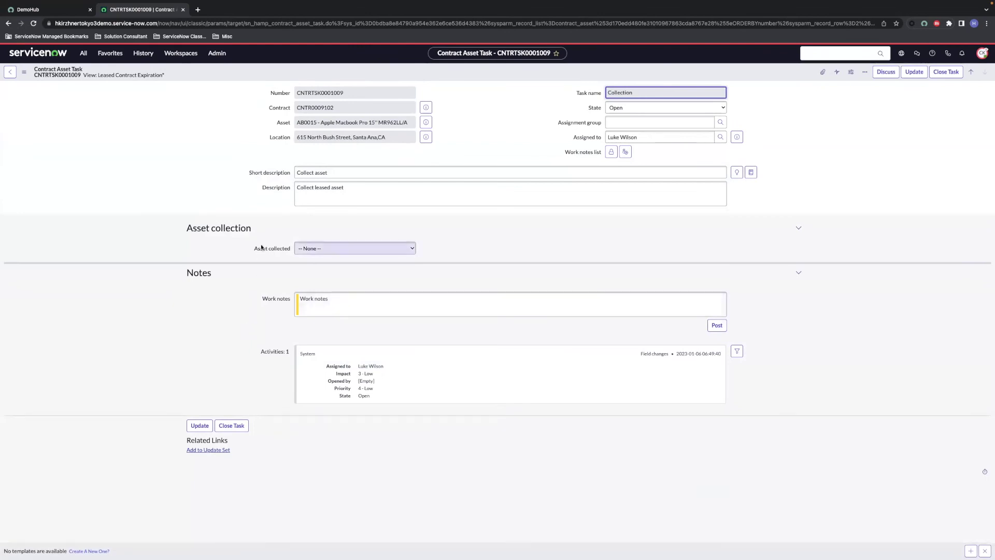
click(316, 248)
click(342, 258)
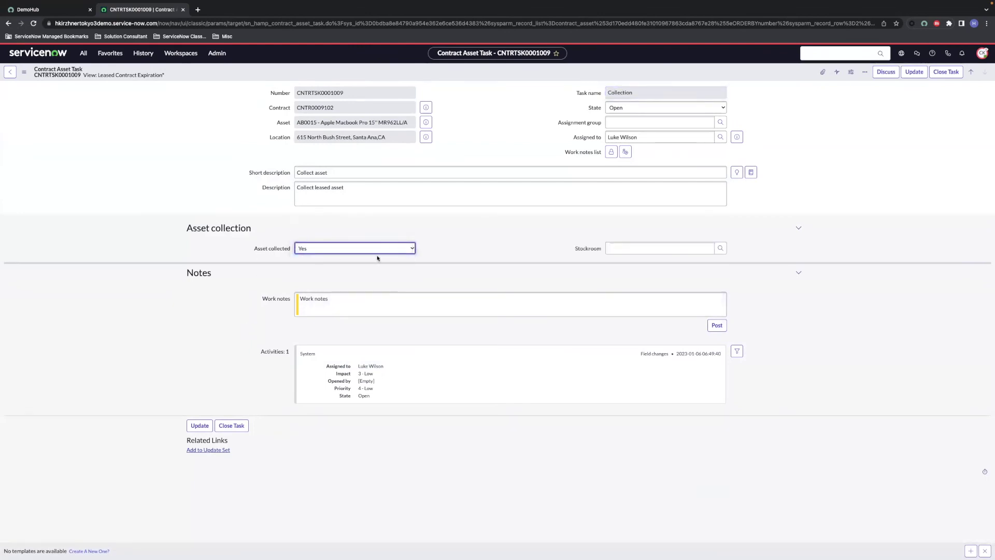
click(625, 248)
text(southern)
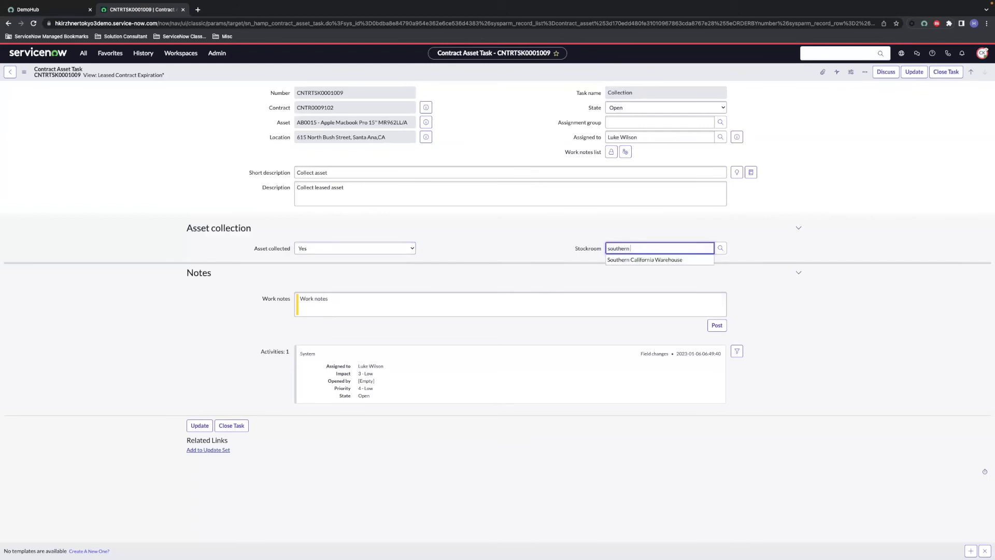
click(632, 259)
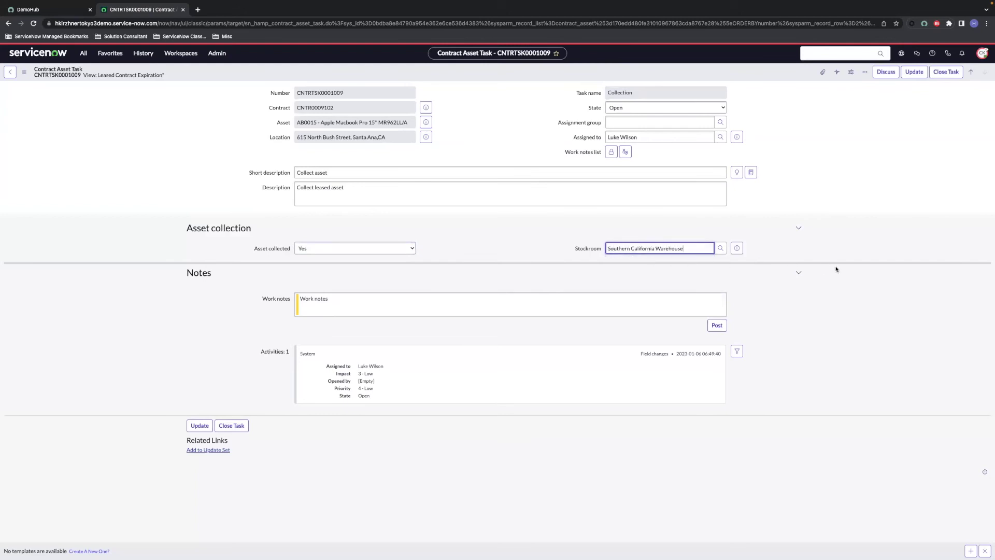
click(943, 73)
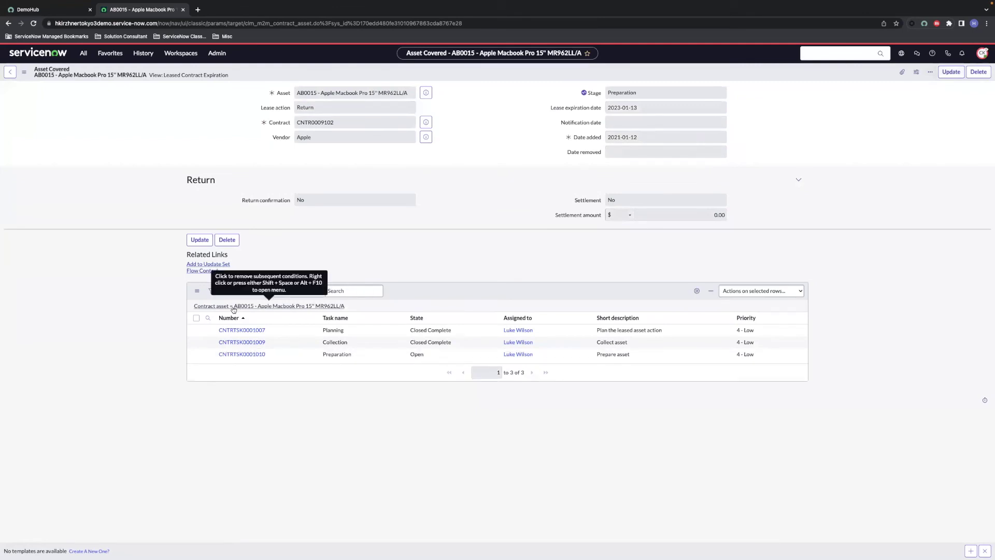
click(242, 355)
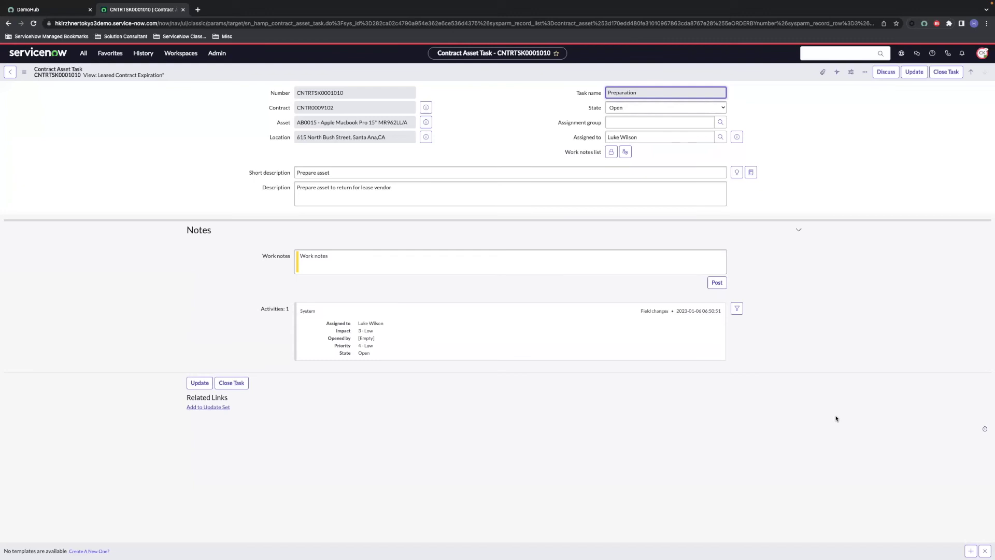
click(942, 74)
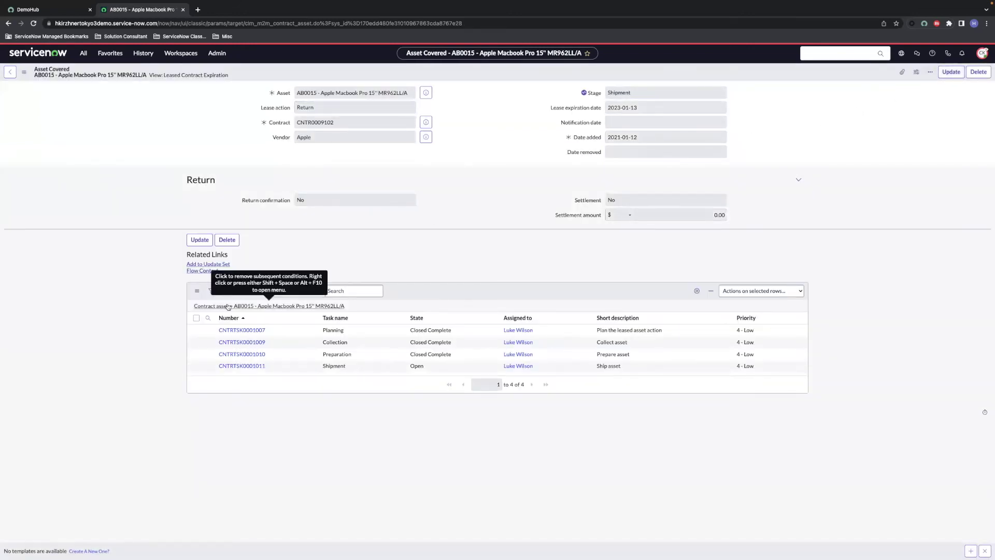
click(237, 366)
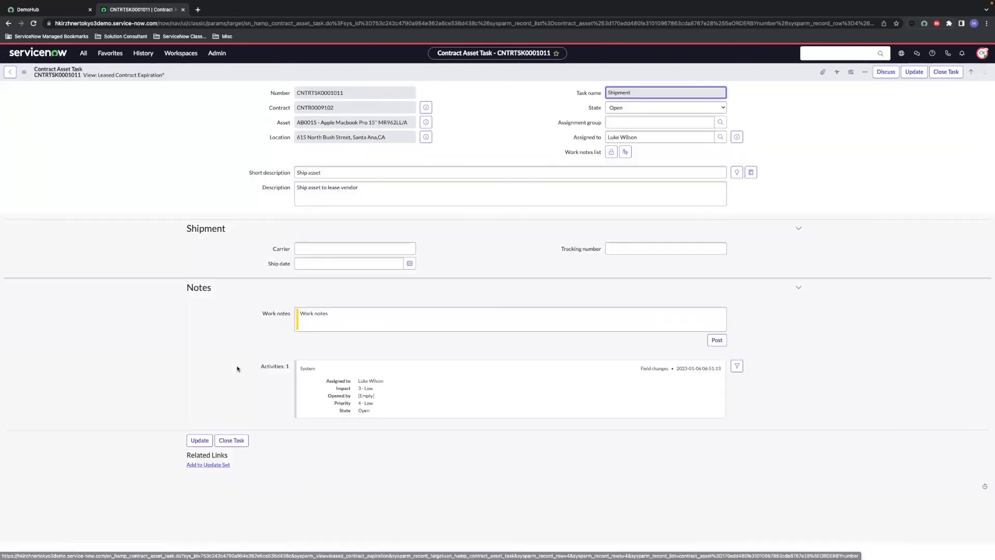
click(310, 251)
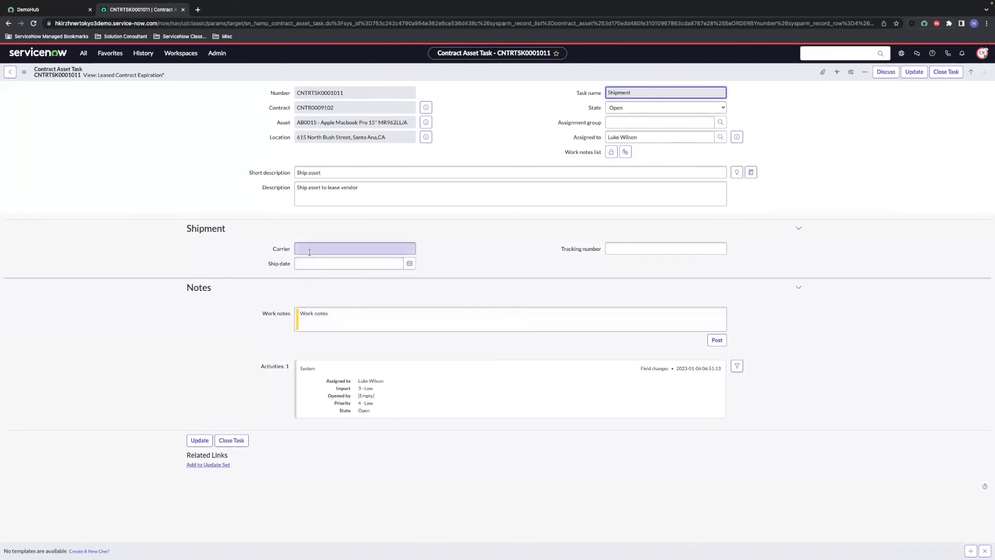
click(309, 250)
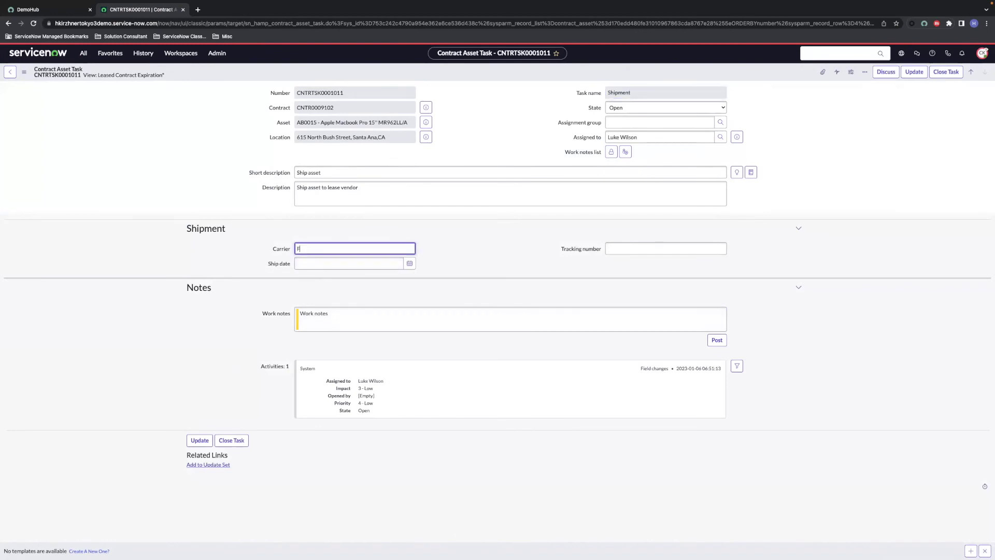
click(409, 263)
click(397, 276)
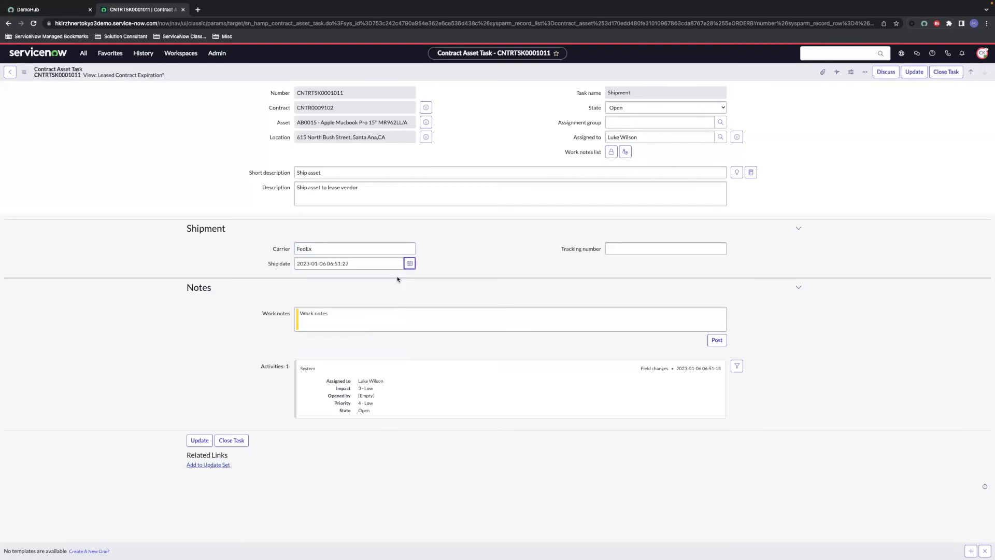
click(616, 248)
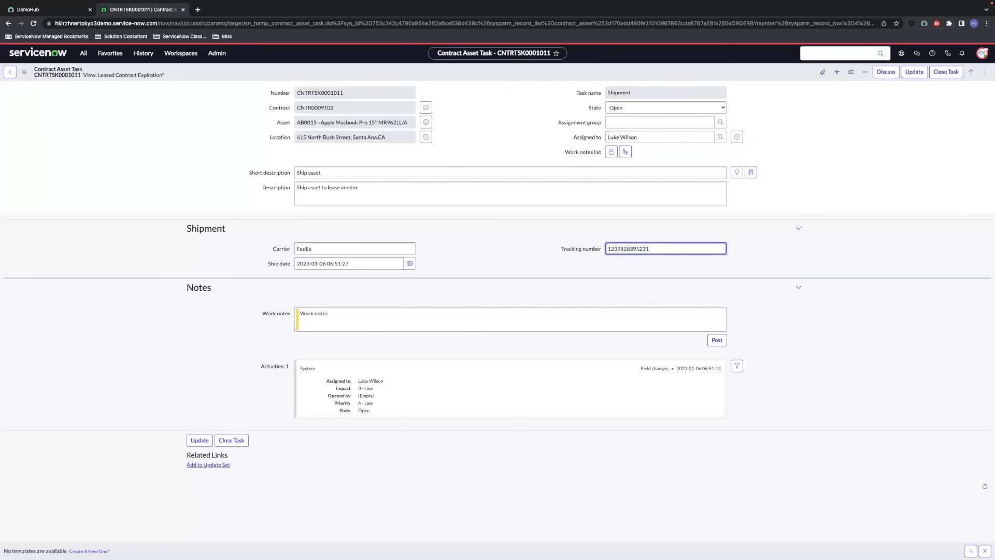
click(943, 73)
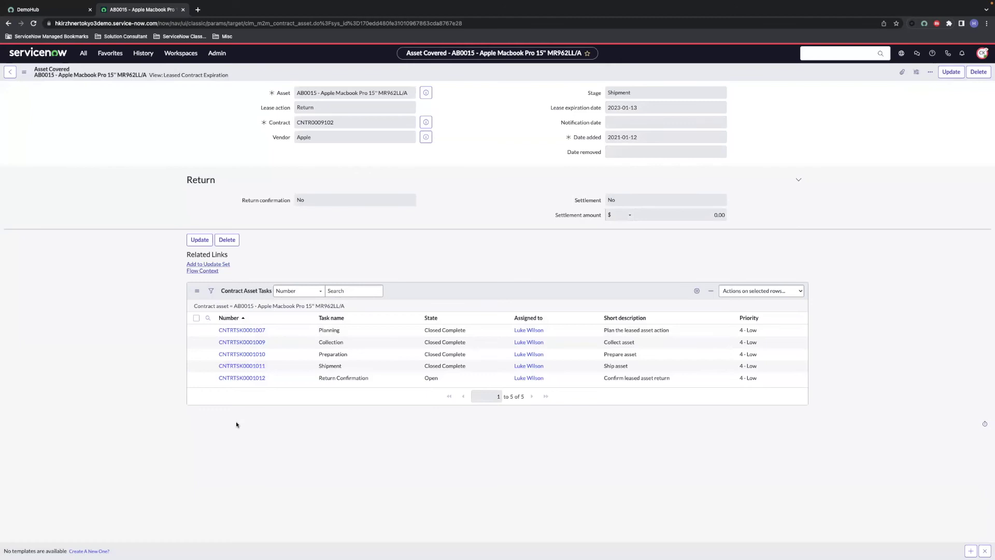
Step: Set Return confirmation to Yes on task CNTRTSK0001012 and close it
click(248, 381)
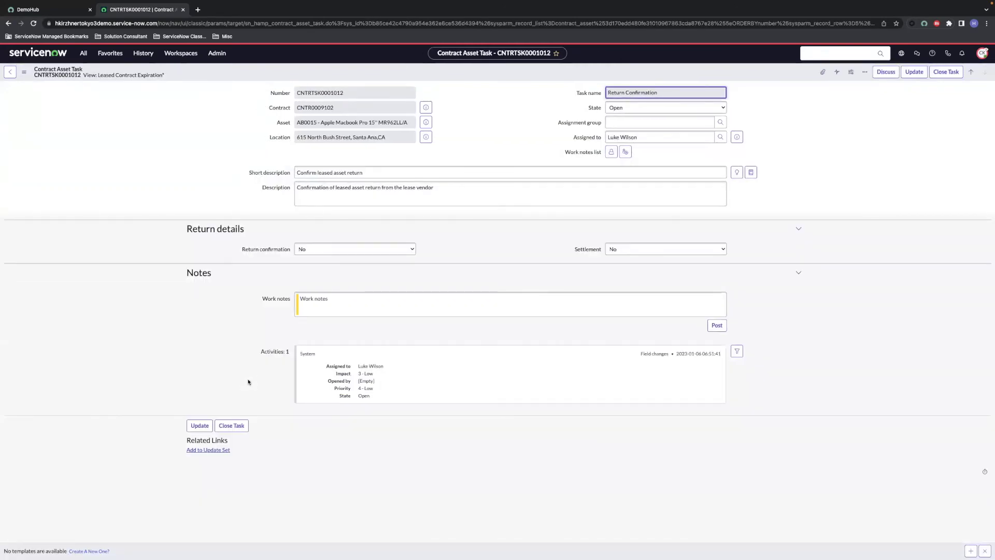
click(394, 251)
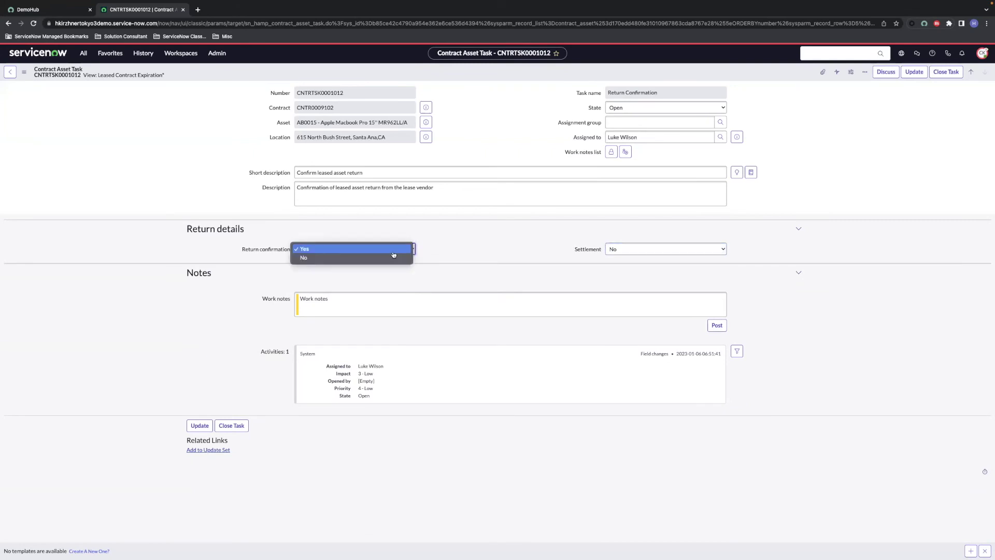
click(393, 251)
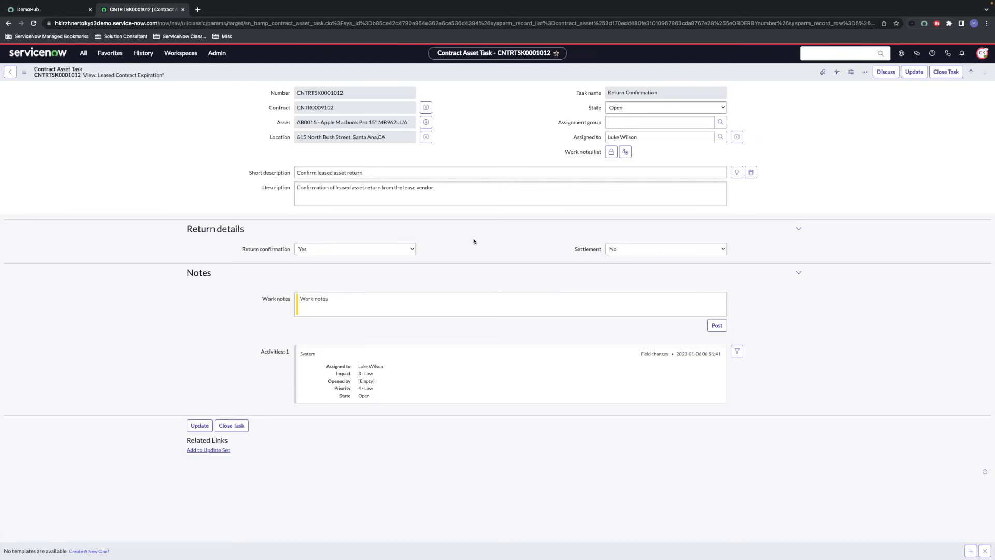
click(938, 77)
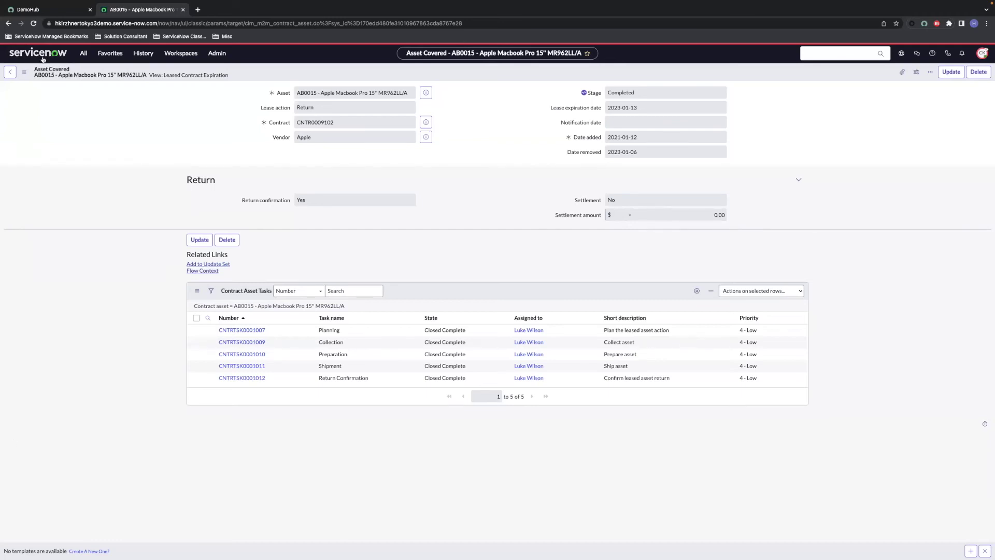
Step: Back on contract CNTR0009102, confirm AB0015 is Retired (Lease return) with every stage completed
click(14, 76)
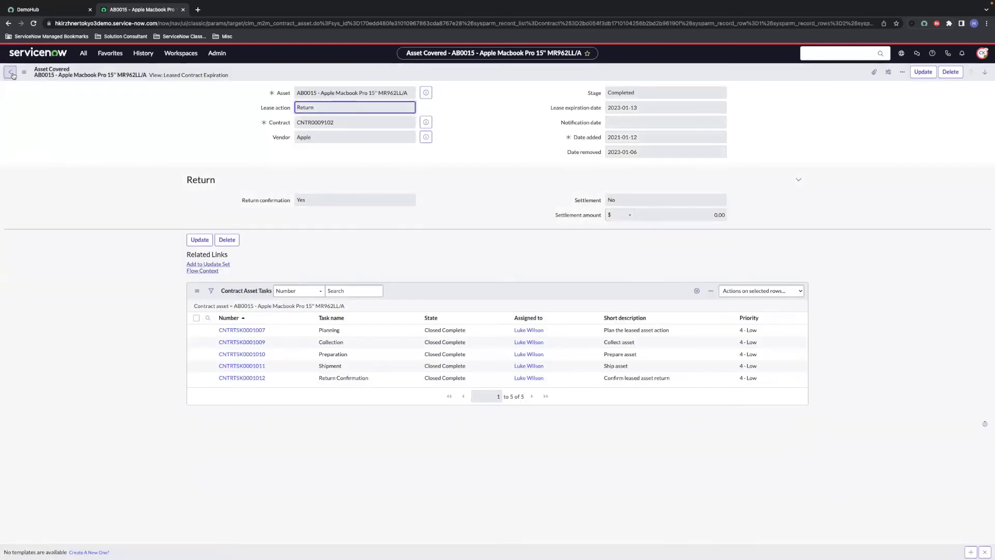
click(13, 76)
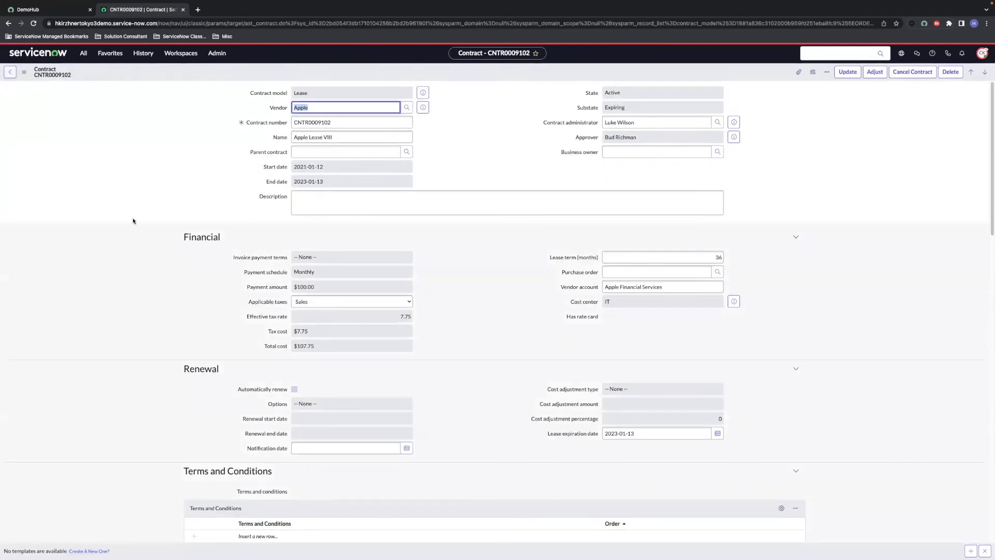
scroll(185, 293, down, 15)
scroll(185, 294, down, 1)
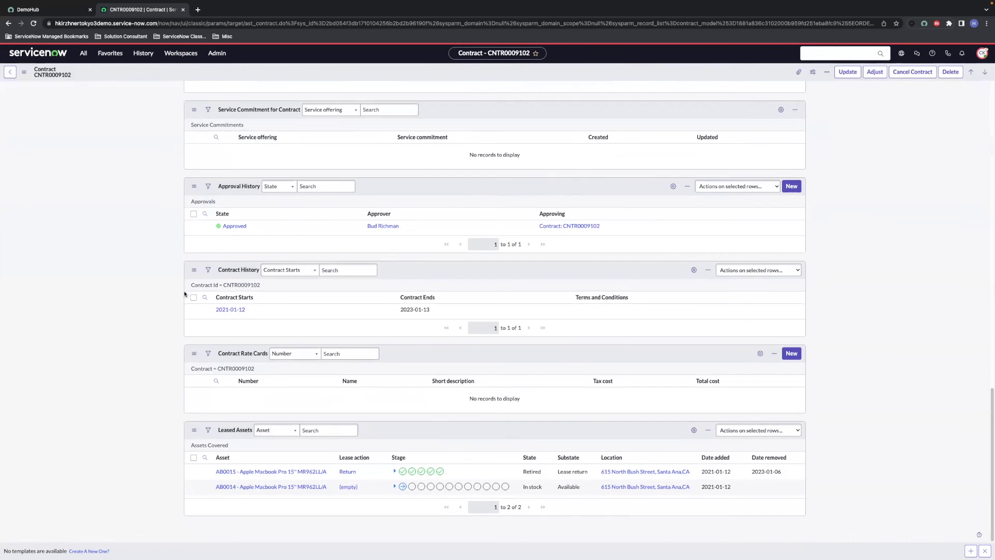
click(394, 471)
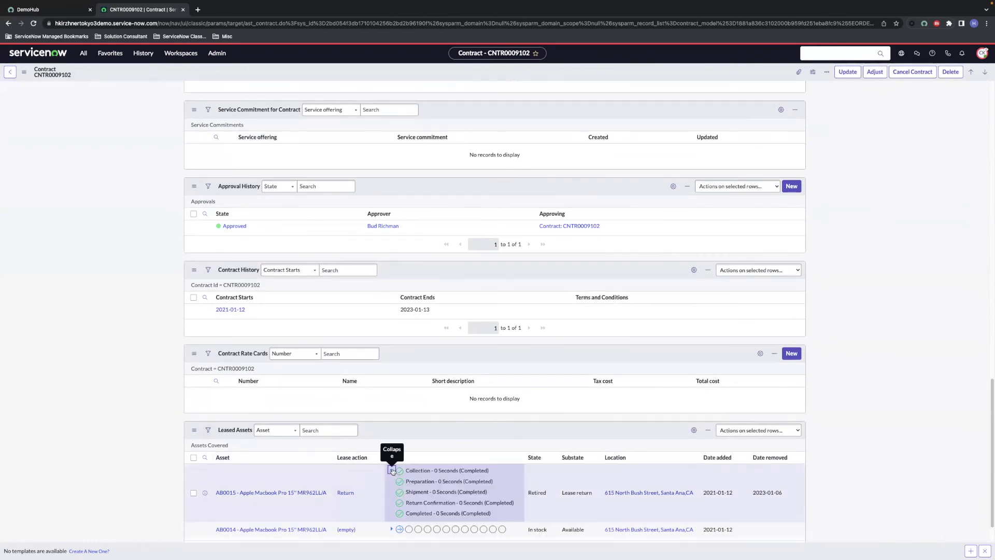
click(392, 471)
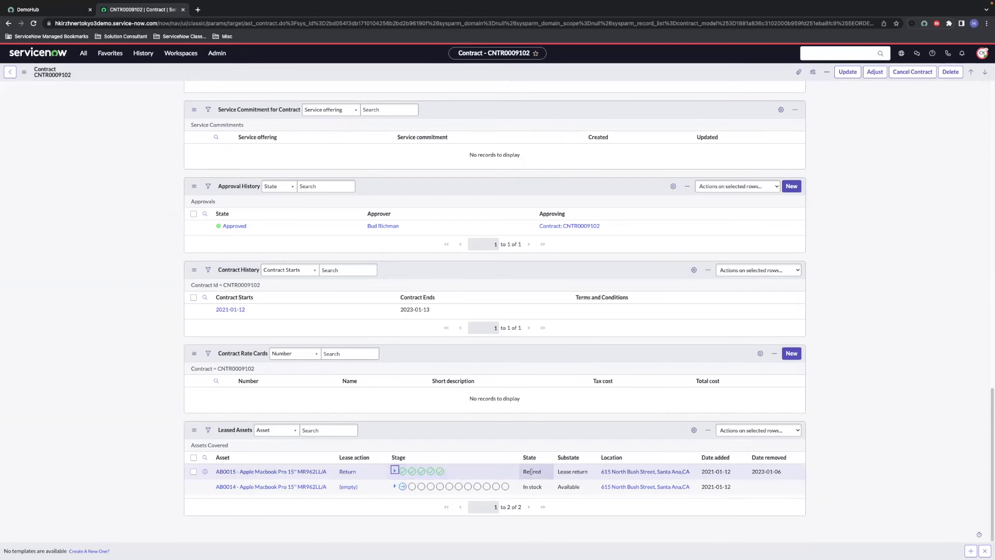
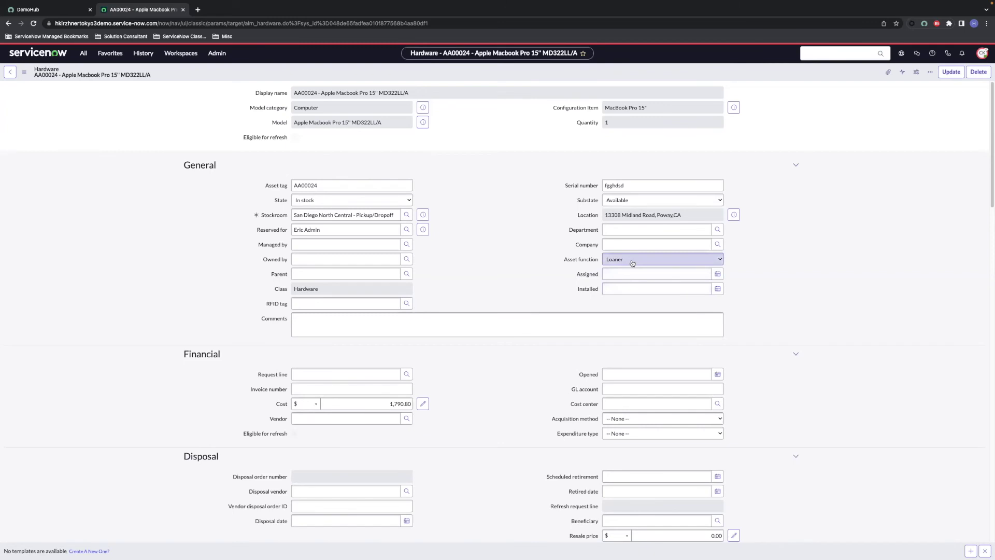
Step: Keep Loaner as the asset function
click(632, 263)
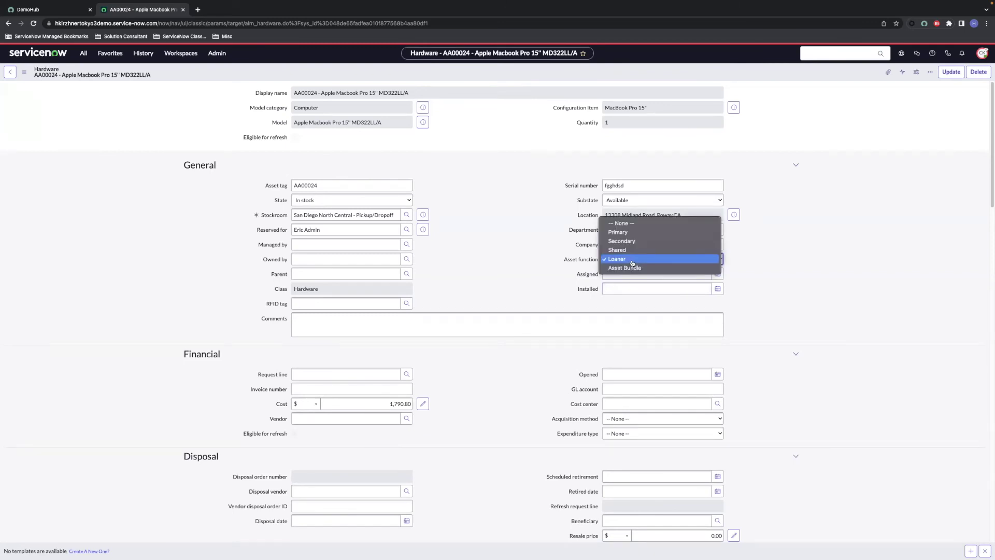
click(632, 262)
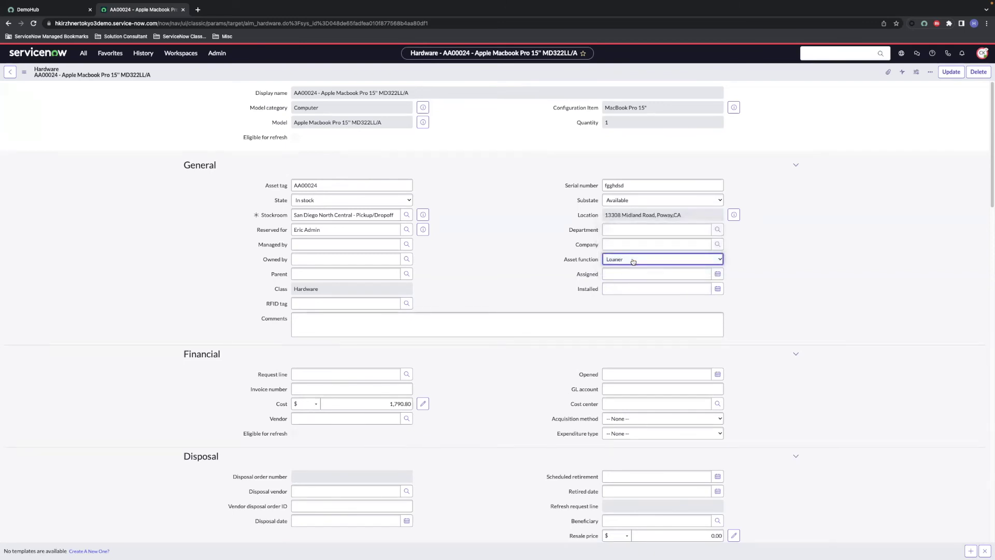
click(458, 175)
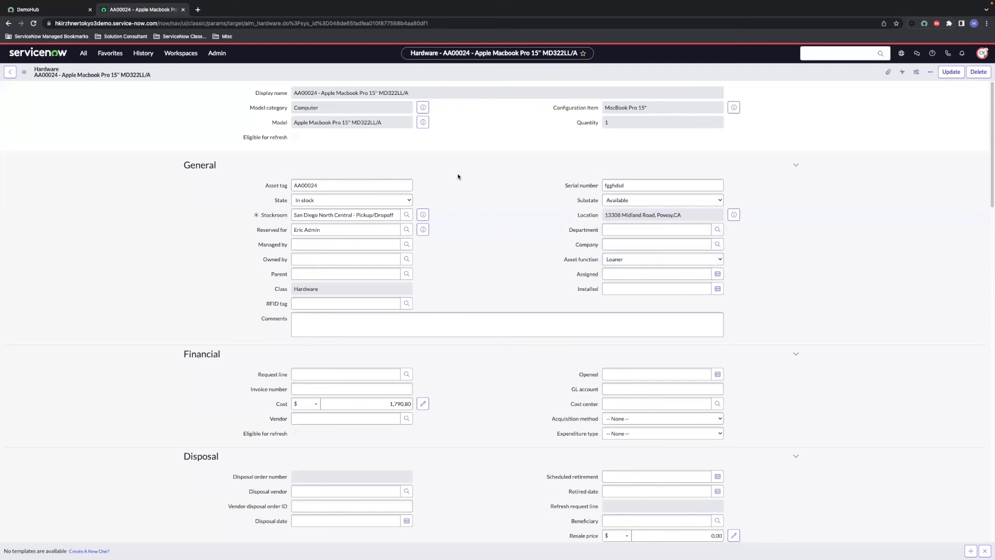
Step: Go to Favorites > Lab 3,4,9 - Service Catalog > Asset Lifecycle > Loaner Asset Request
click(105, 56)
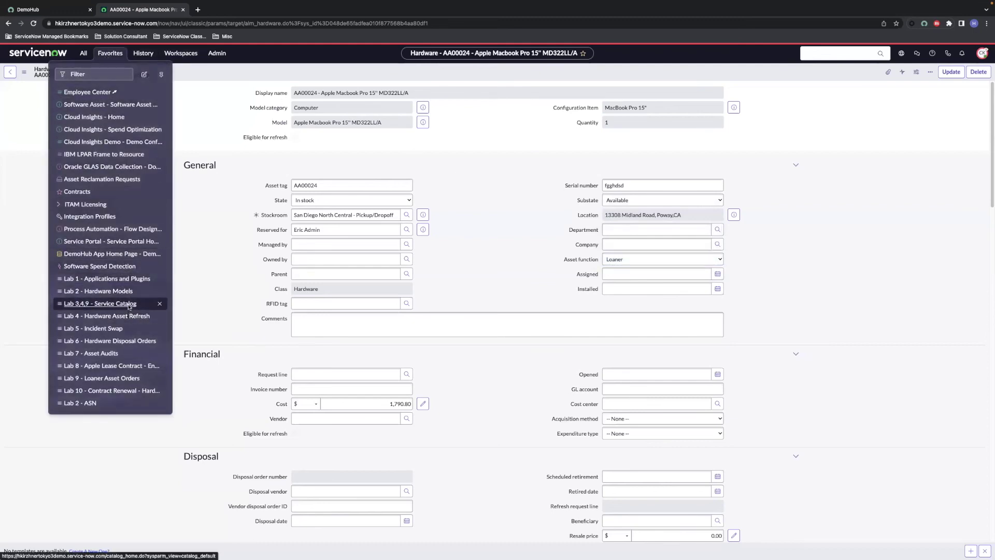
click(129, 305)
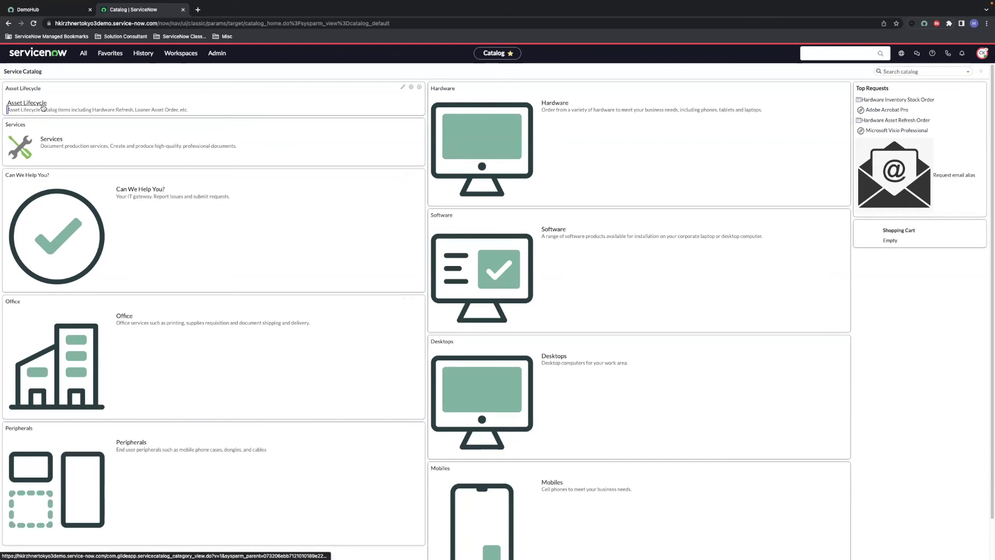
click(43, 105)
click(60, 280)
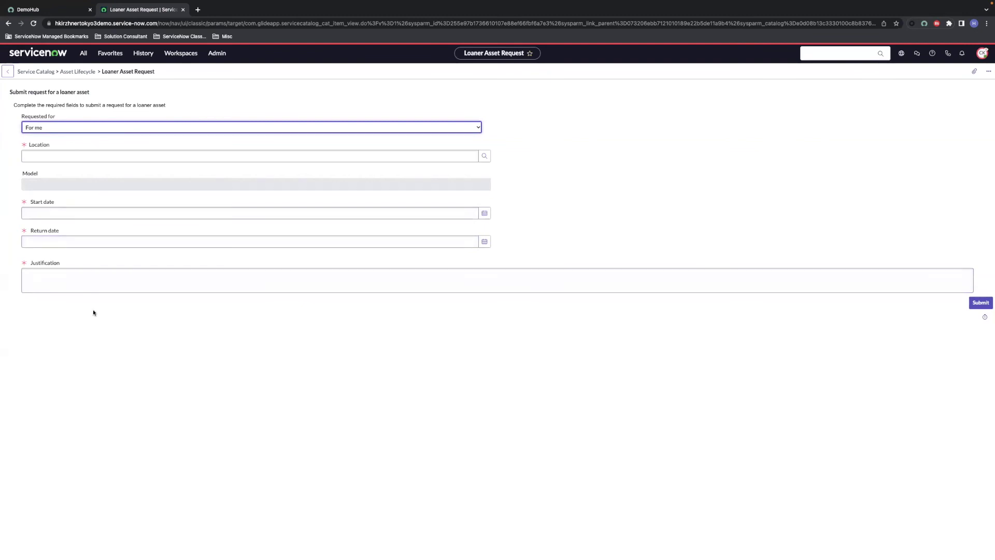
Step: Set the location to Santa Ana and the model to Apple Macbook Pro 15" MD322LL/A
click(59, 156)
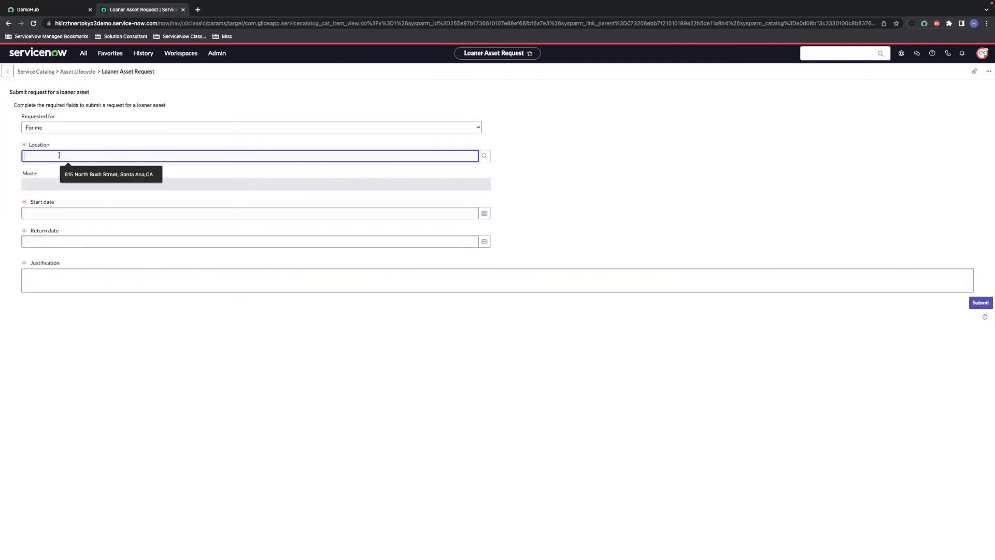
click(80, 171)
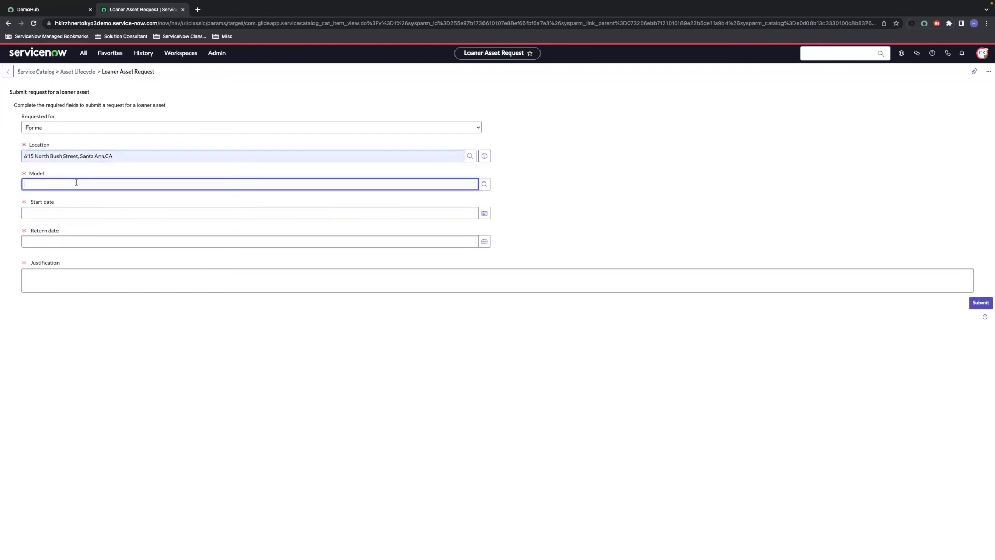
text(apple)
click(58, 196)
Step: Request the loaner from 2023-01-06 to 2023-01-07, justified 'left laptop at hom', and submit
click(62, 212)
click(484, 213)
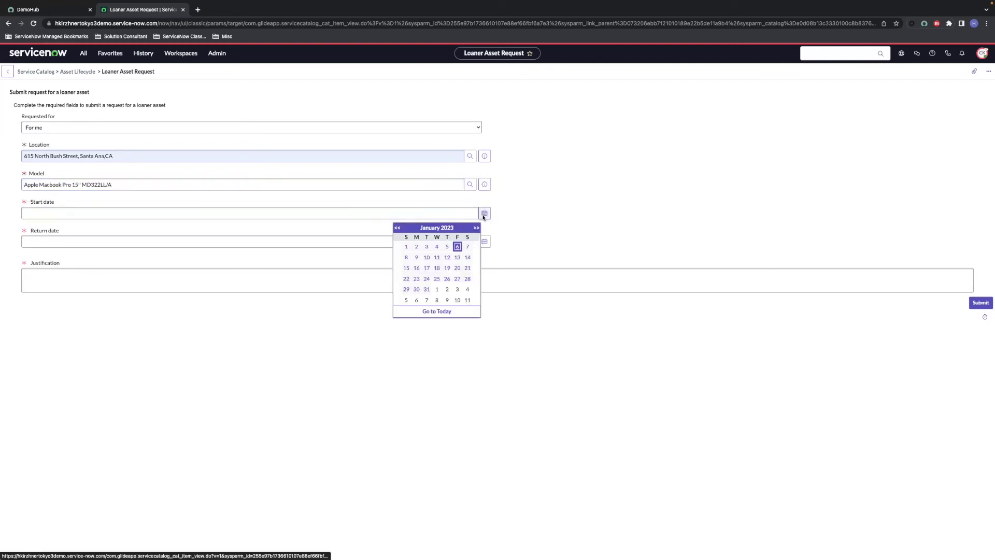
click(457, 246)
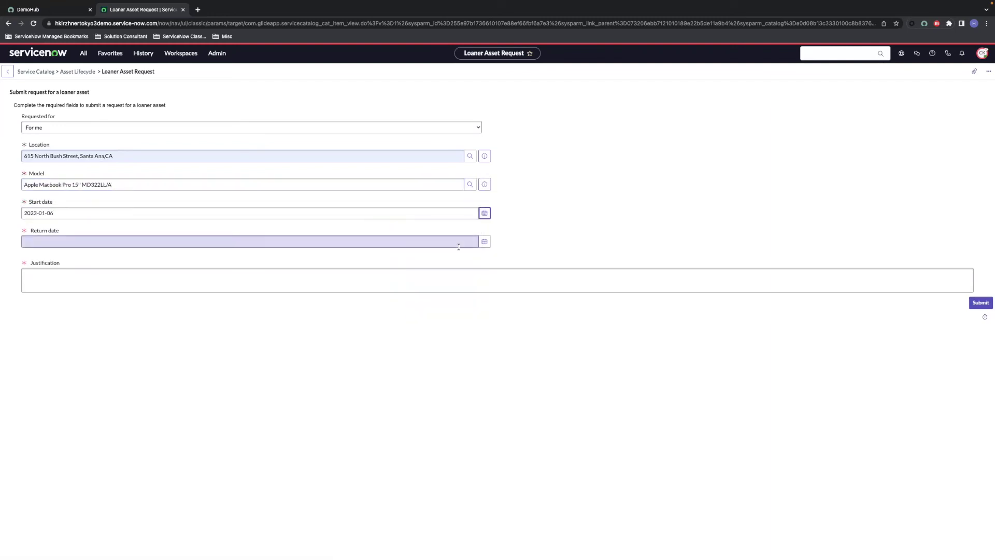
click(484, 242)
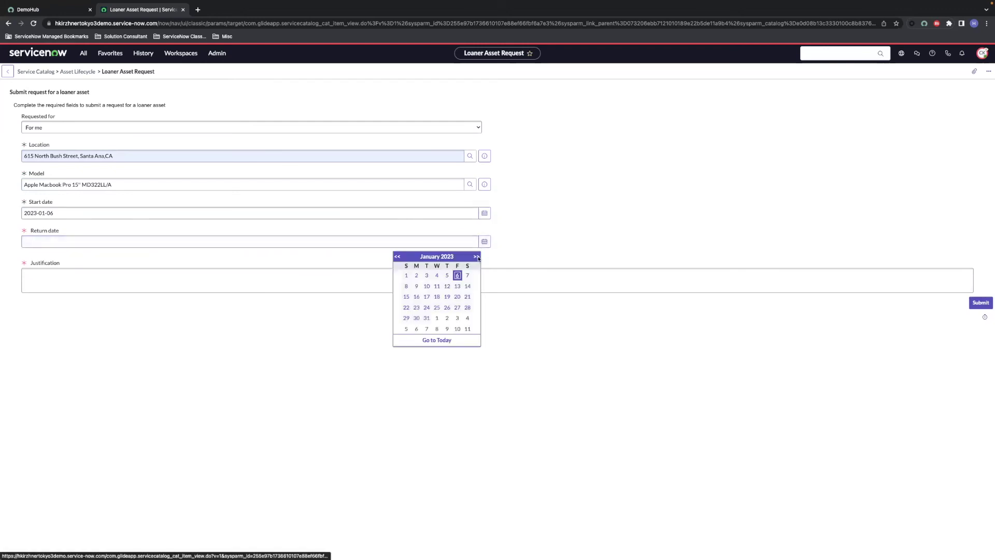
click(468, 274)
click(446, 276)
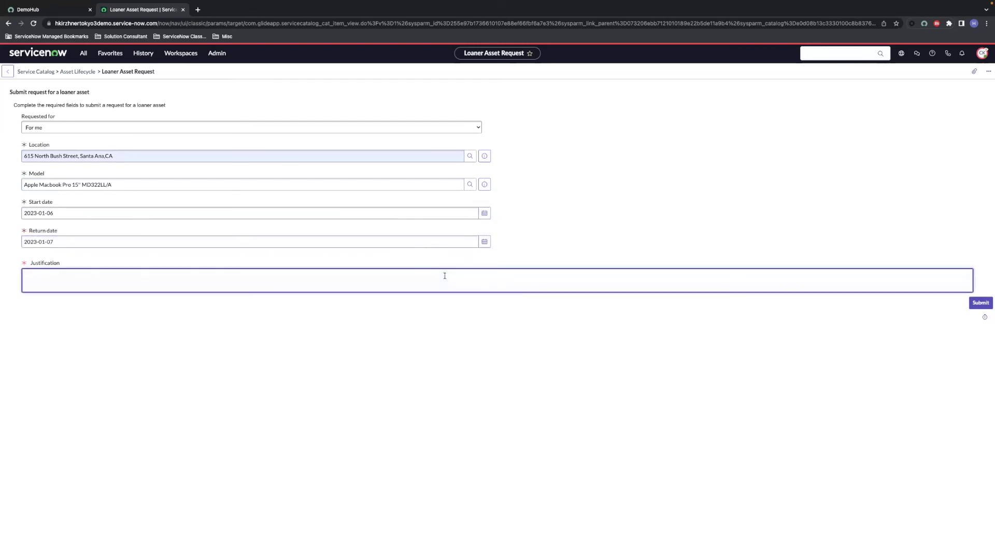
text(left laptop at home)
click(977, 305)
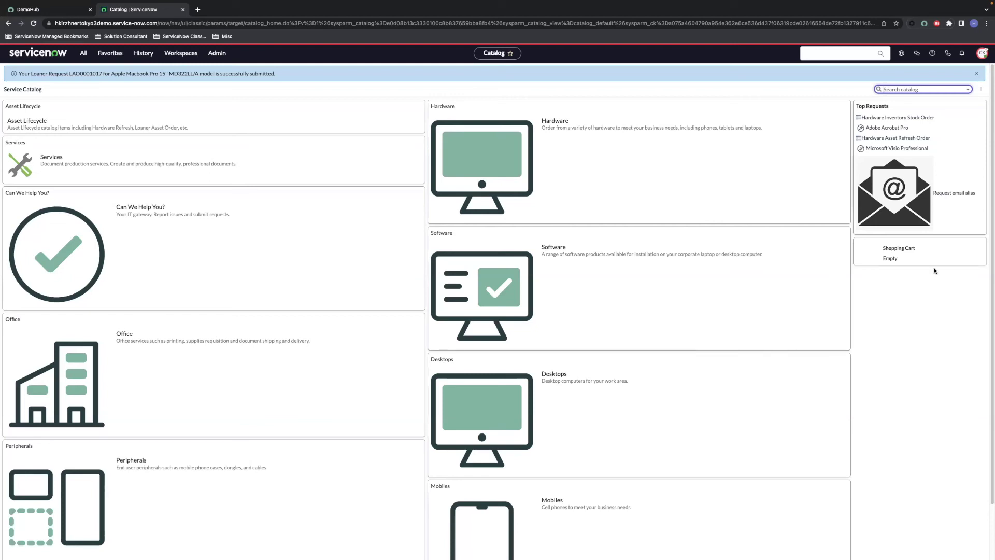
Step: Open LAO0001017 from the Favorites list Lab 9 - Loaner Asset Orders
click(118, 55)
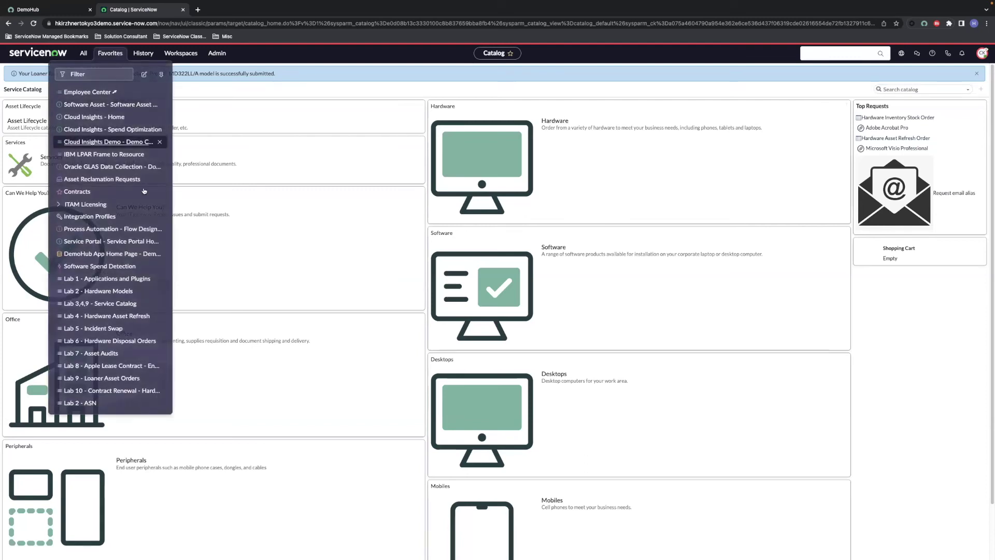
click(119, 380)
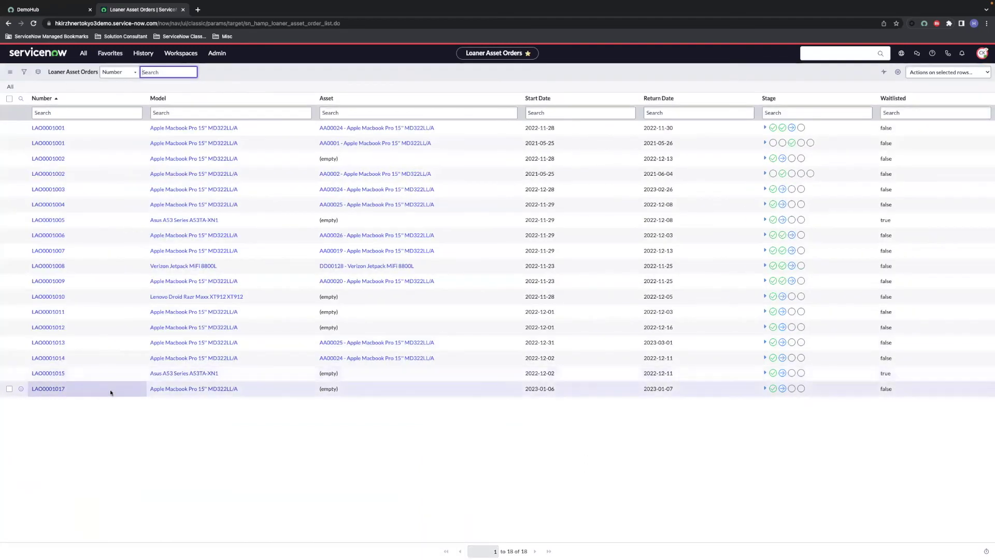
click(54, 391)
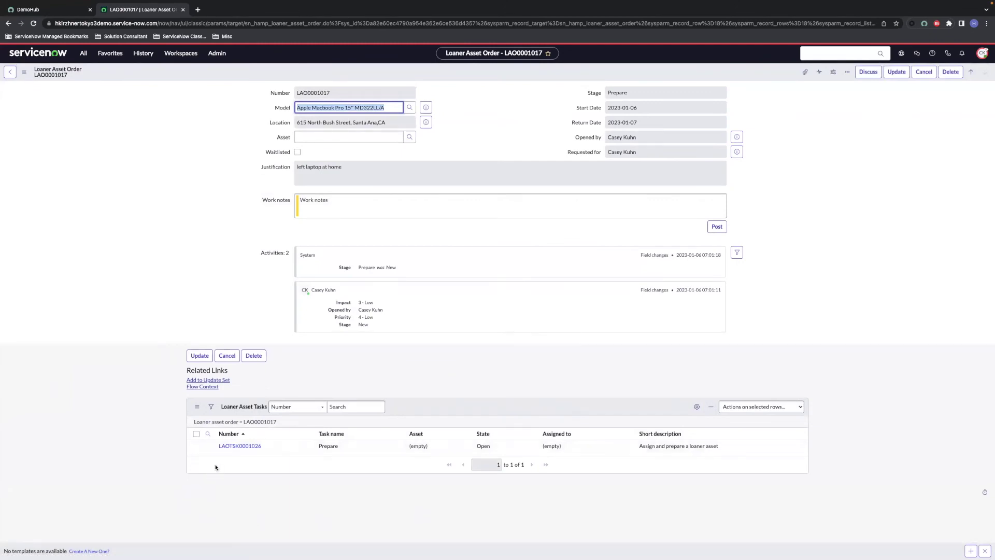
Step: Assign asset AA0003 on Prepare task LAOTSK0001026 and close the task
click(240, 446)
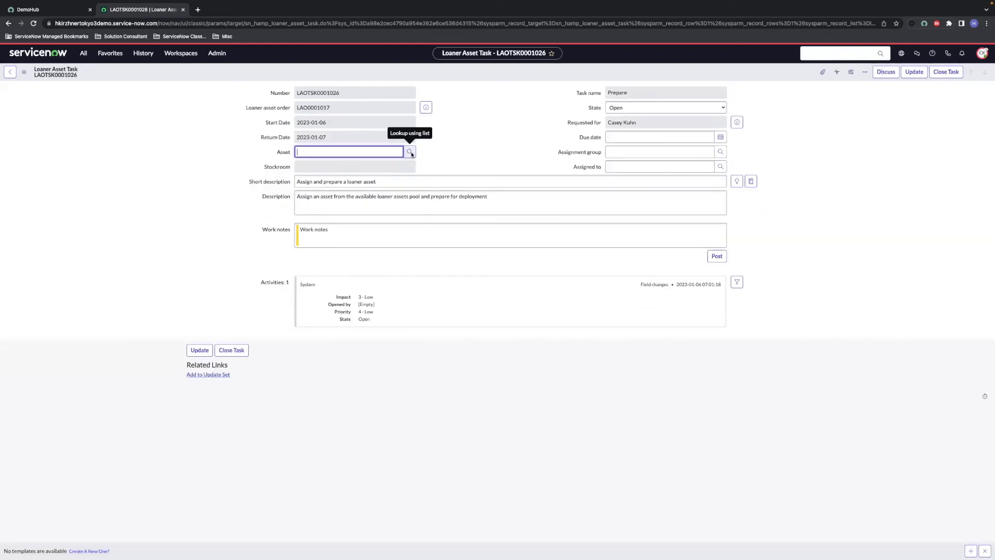
click(410, 152)
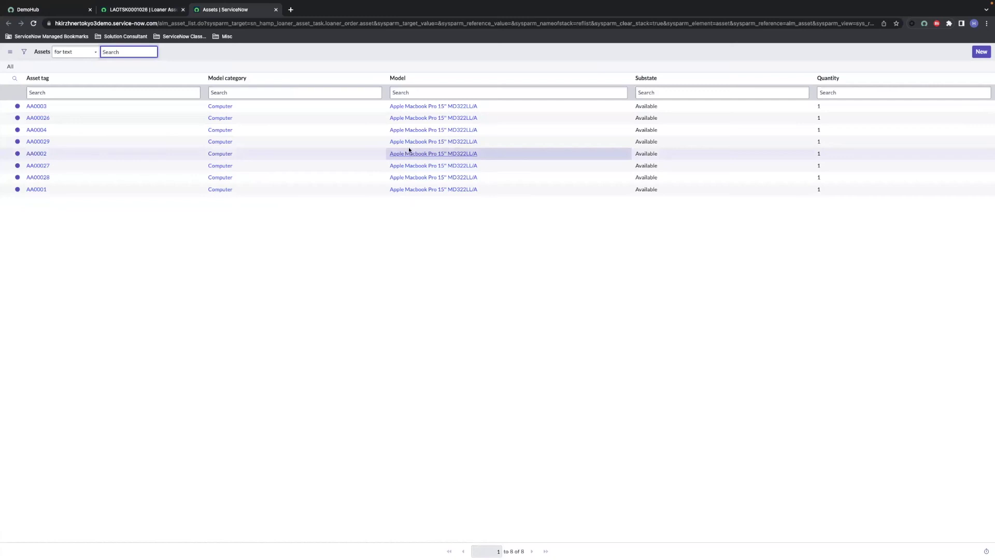
click(33, 107)
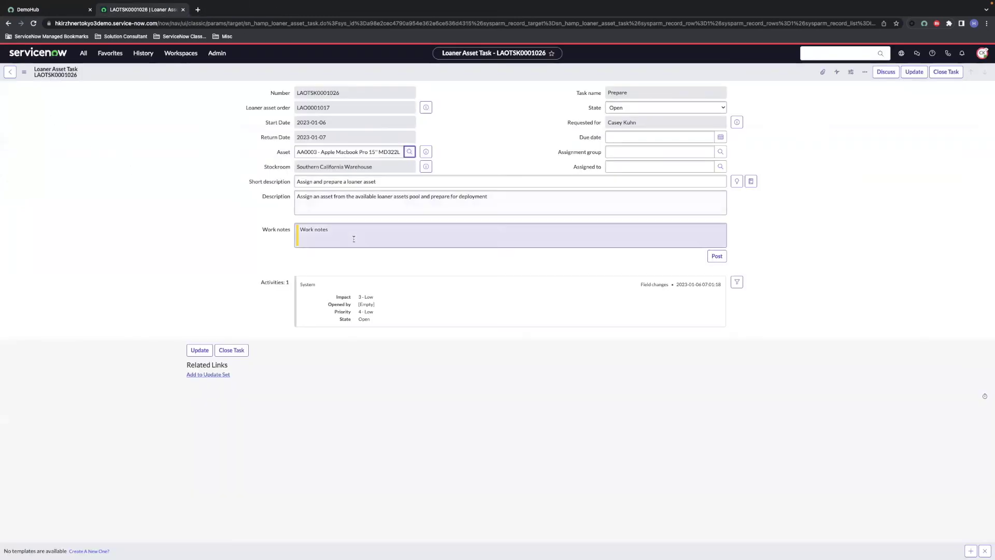
click(945, 72)
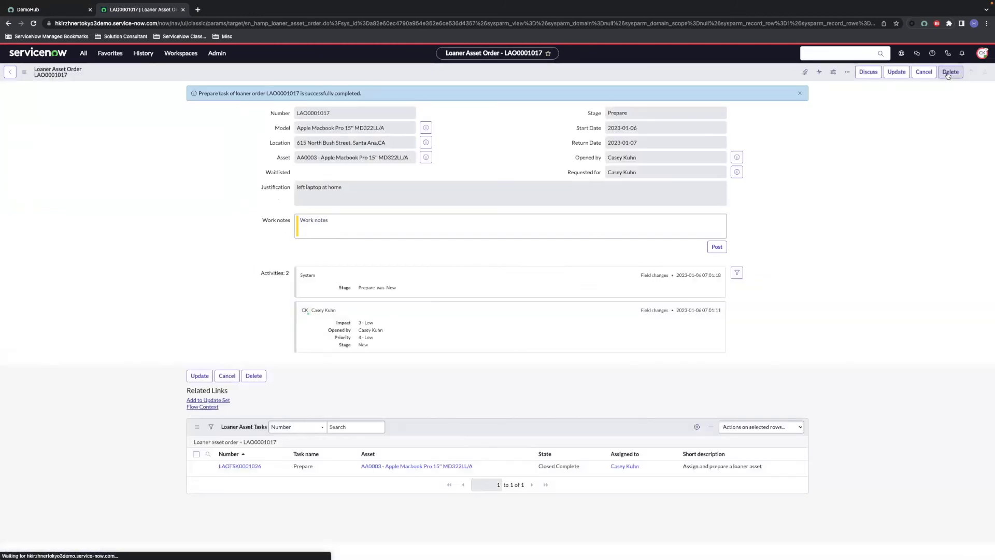
Step: Close the Deploy task LAOTSK0001027 as complete
click(261, 443)
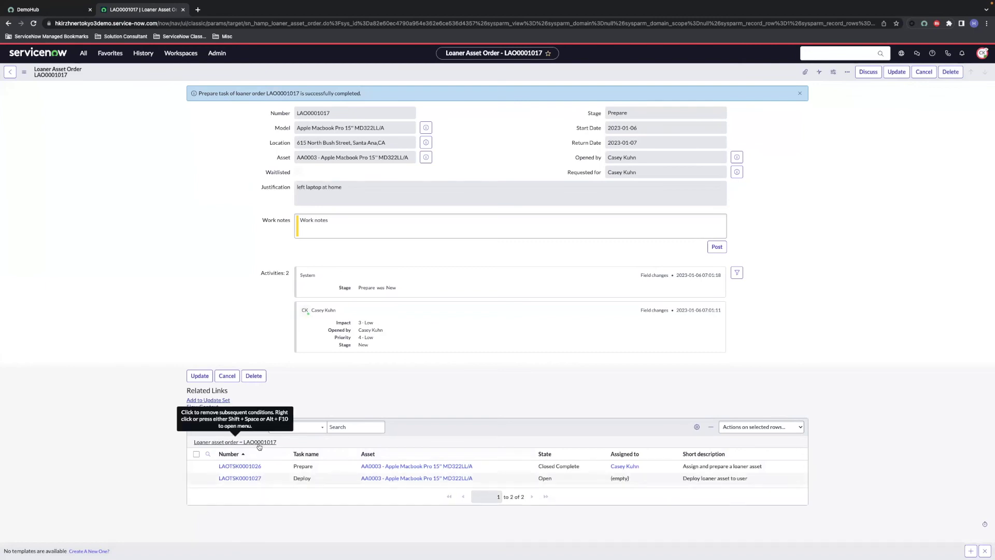
click(251, 478)
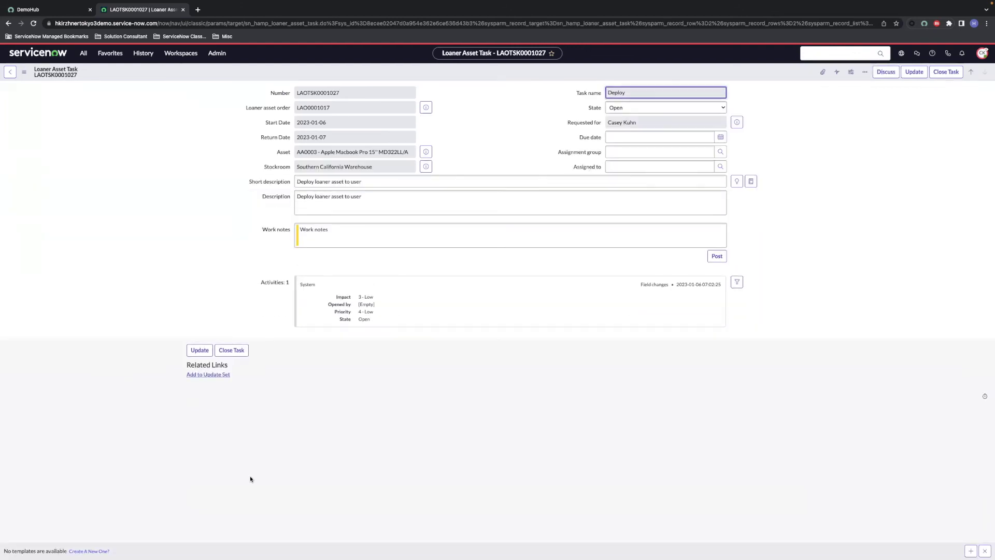
click(945, 74)
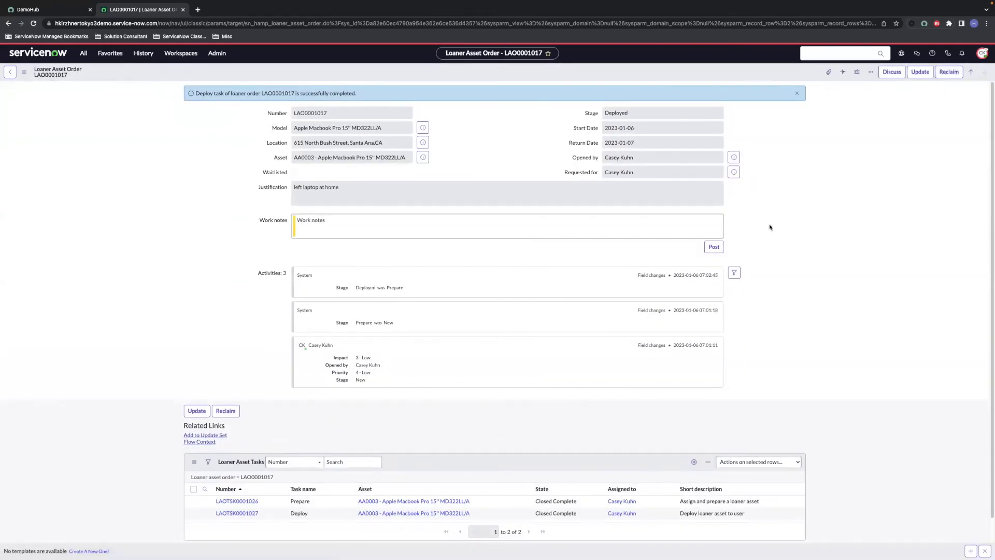
Step: Set the Reclaim task LAOTSK0001028's returned-on date to 2023-01-06 and close it
scroll(272, 438, down, 1)
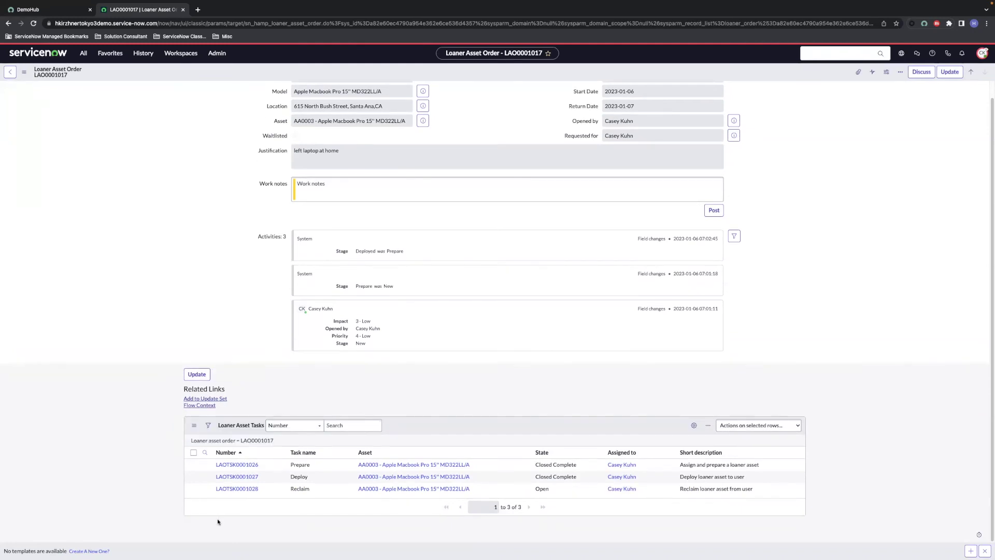
click(246, 489)
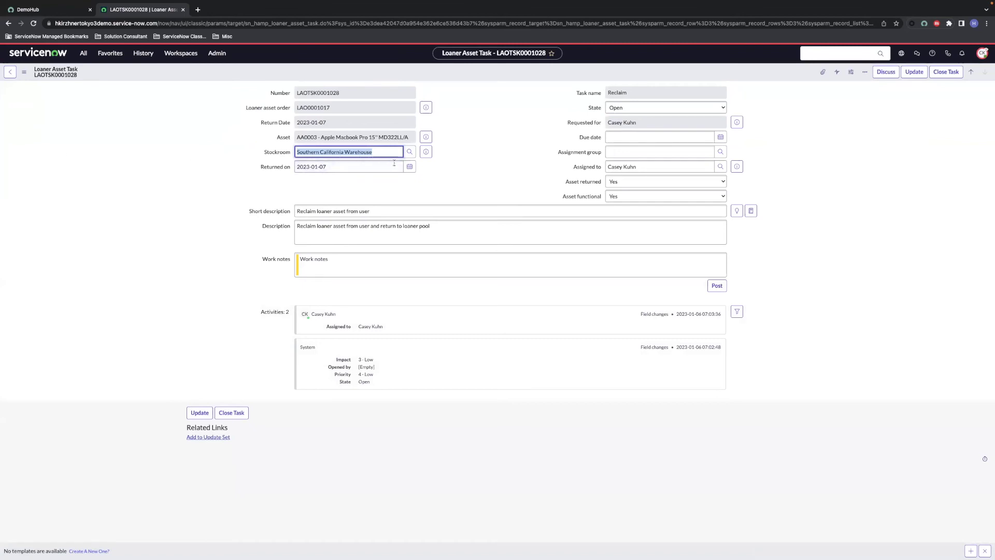
click(409, 166)
click(380, 202)
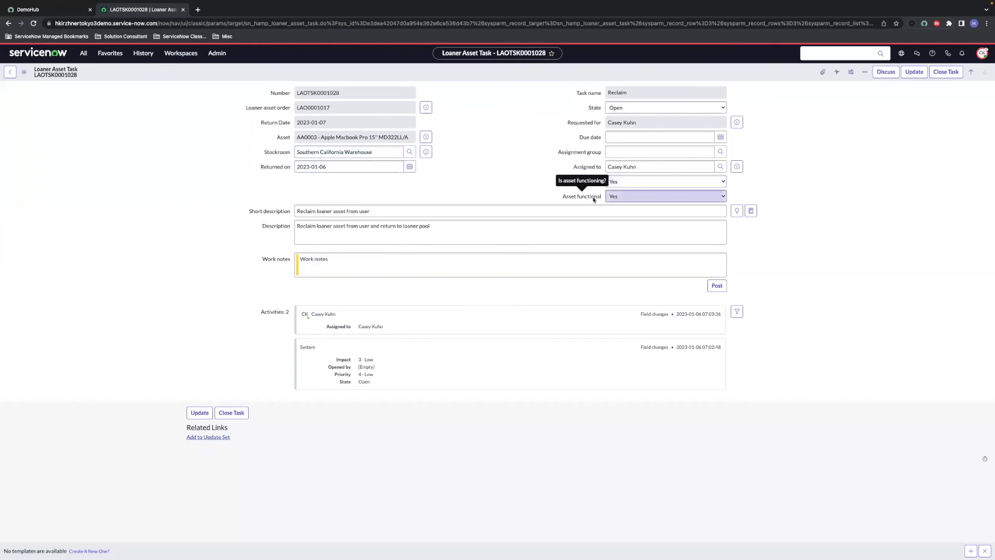
click(947, 72)
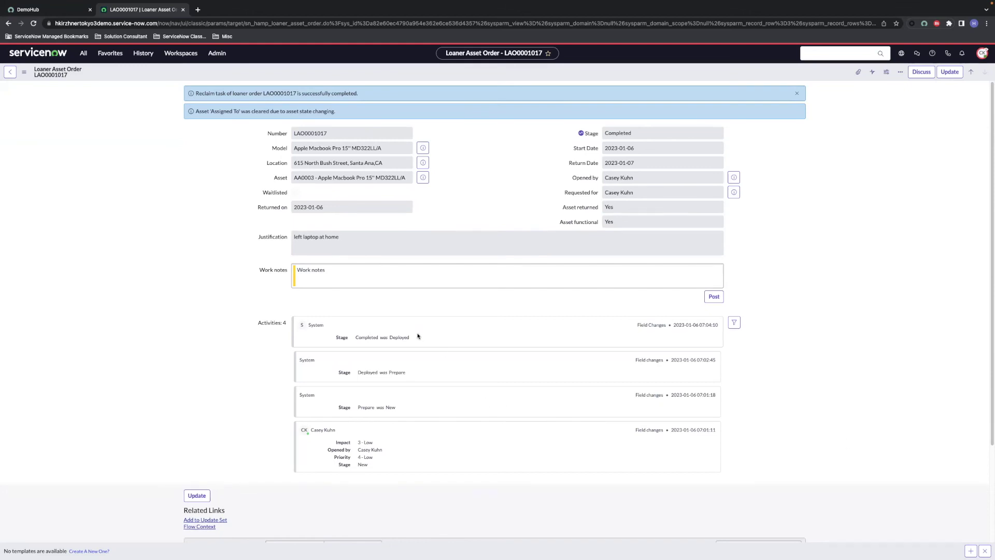
Step: Switch to the Hardware Asset Workspace and go to its Contract management area
click(181, 53)
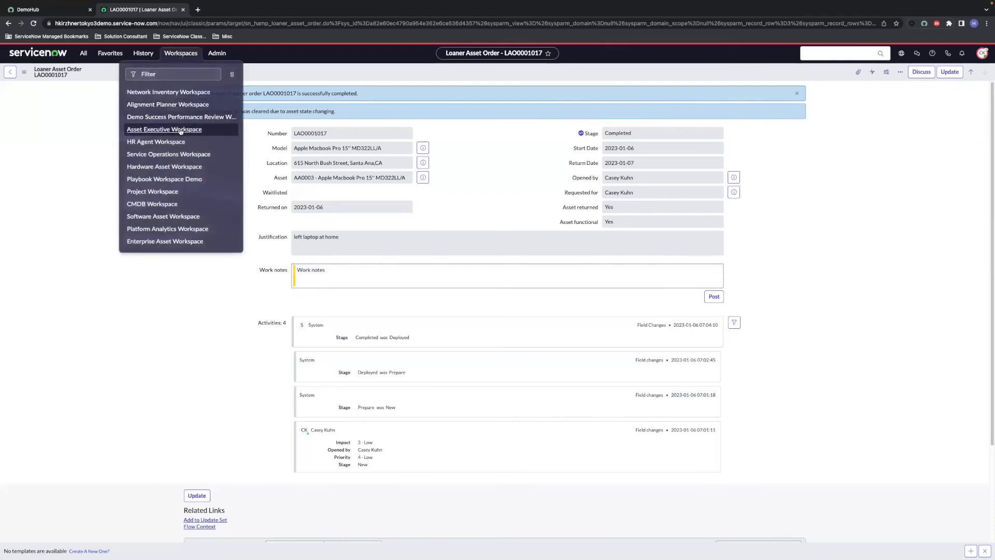
click(178, 172)
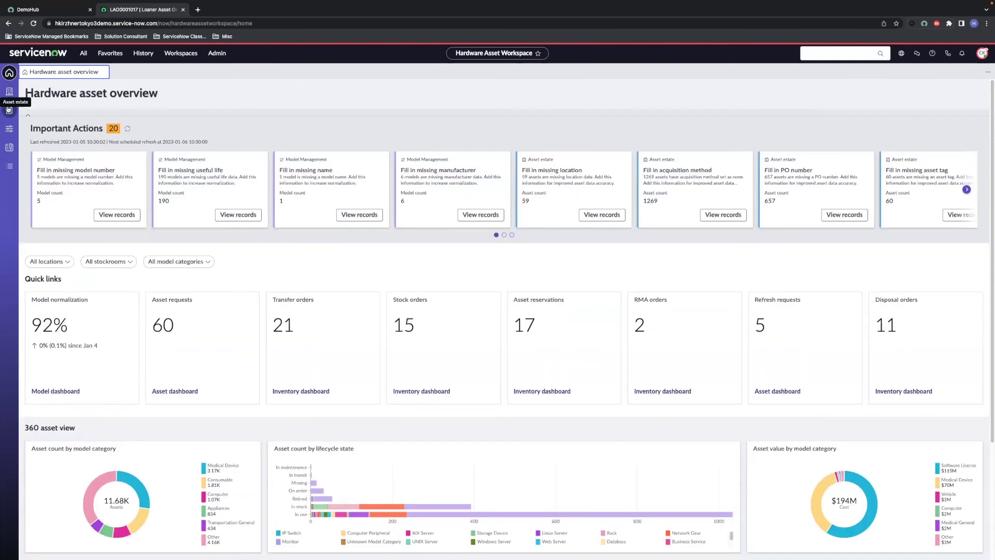
click(9, 93)
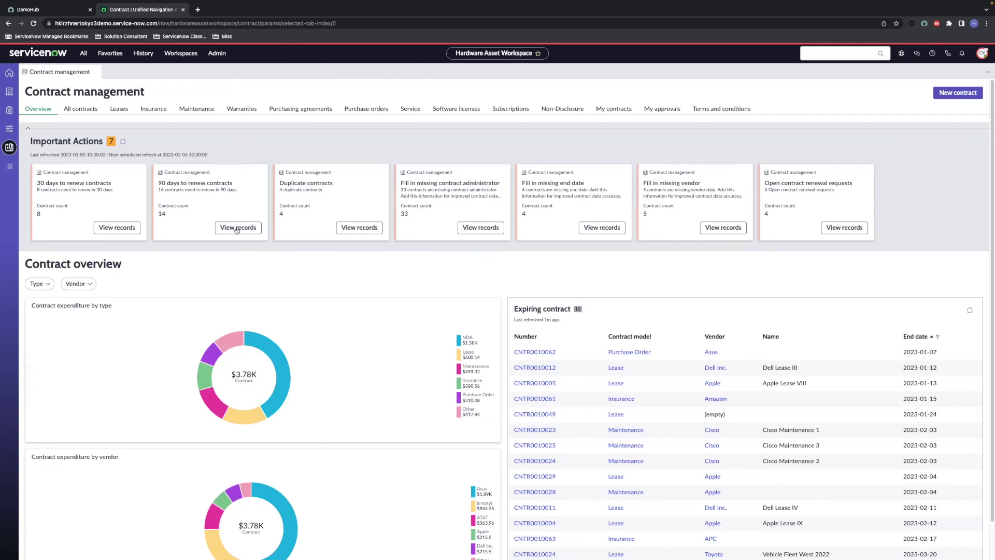
Step: Filter the All menu for 'contracts' and open Contracts > Maintenance
scroll(238, 287, down, 1)
scroll(238, 288, down, 1)
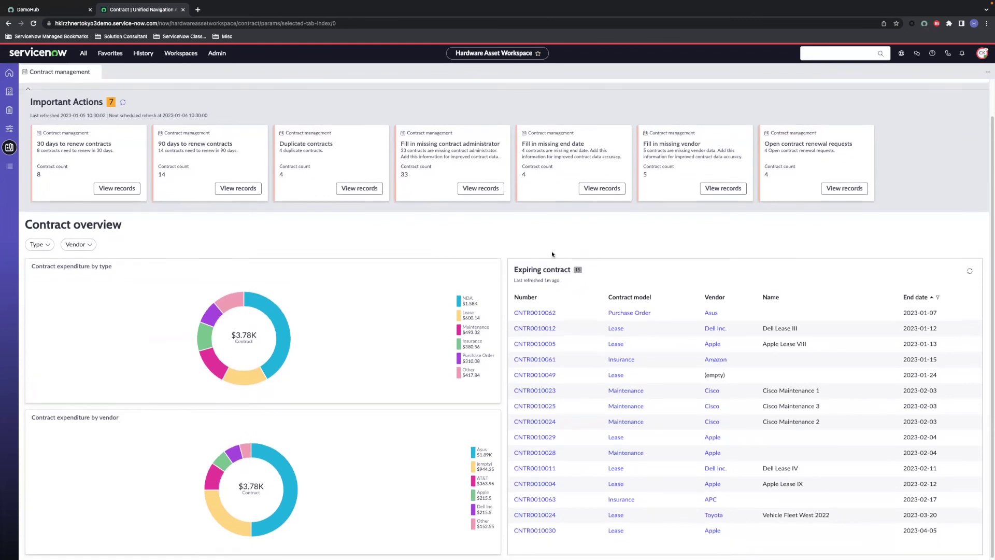
scroll(549, 253, up, 2)
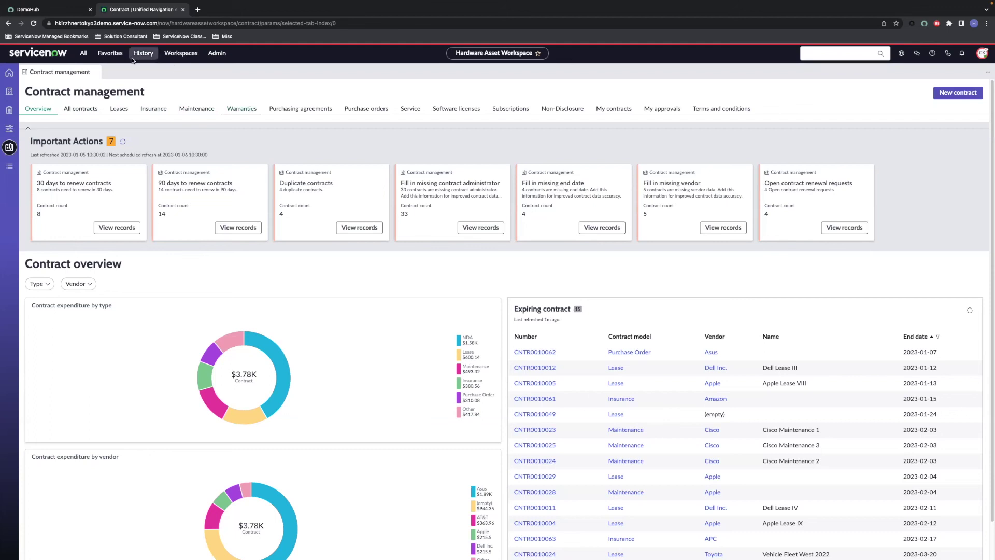
click(83, 53)
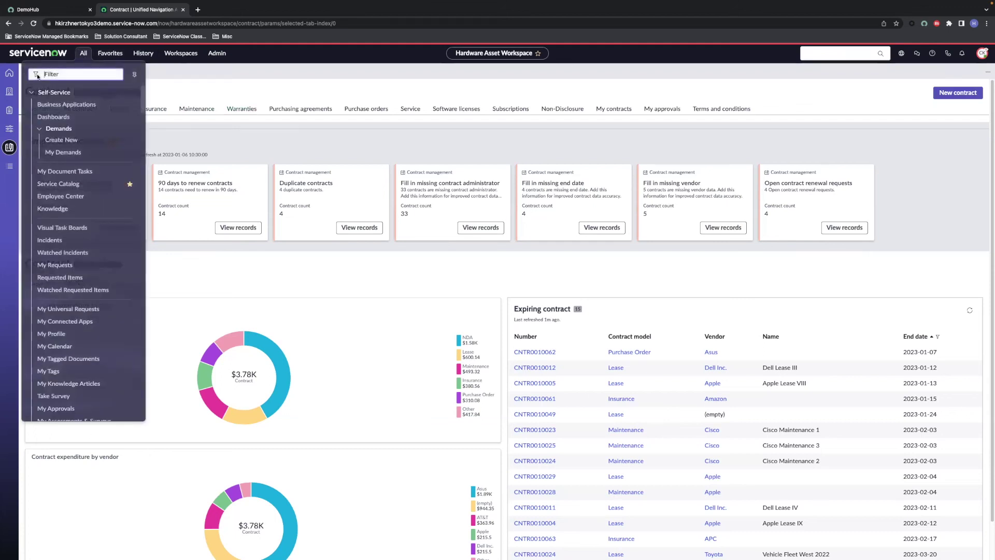
text(contracts)
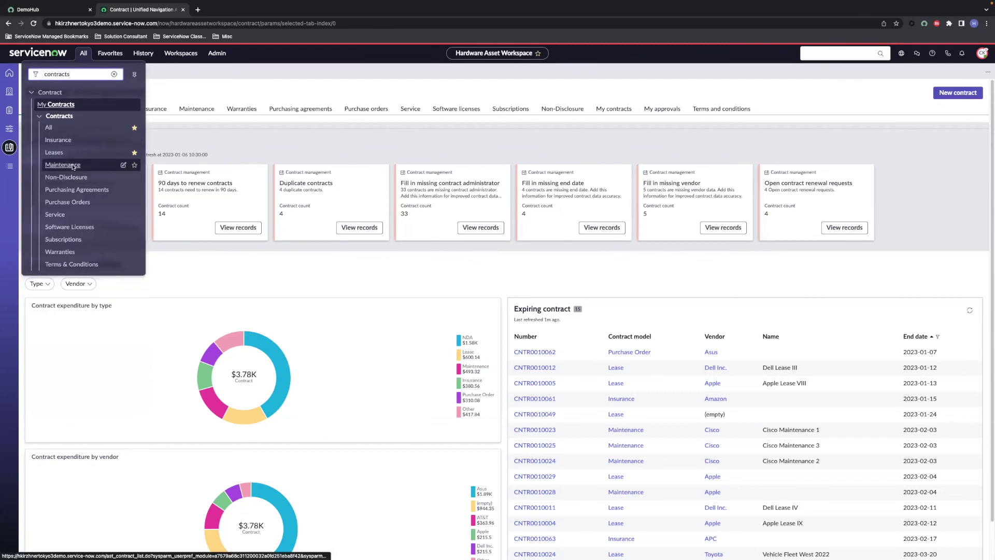
click(72, 165)
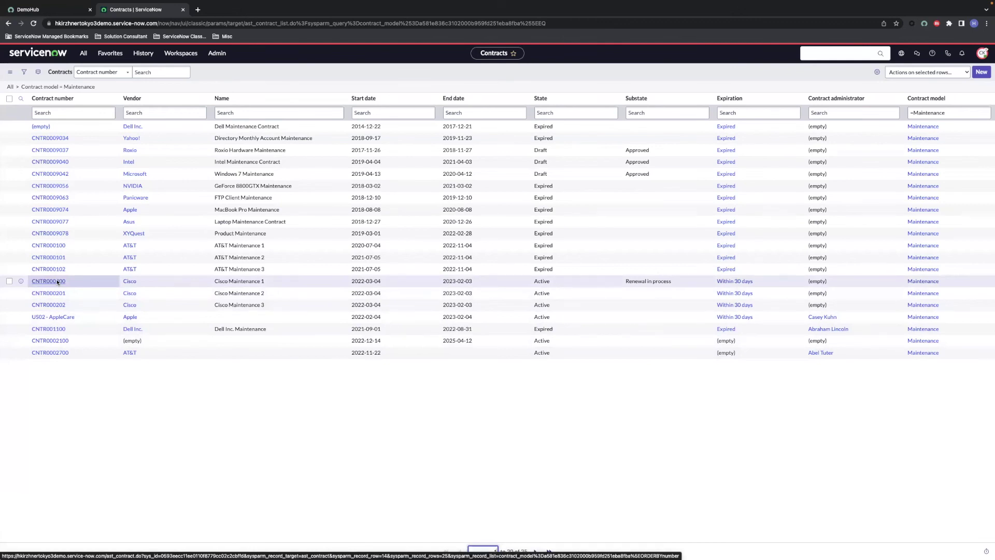
Step: Open contract CNTR000200, Cisco Maintenance 1, and scroll to its Contract Renewal Requests
click(57, 281)
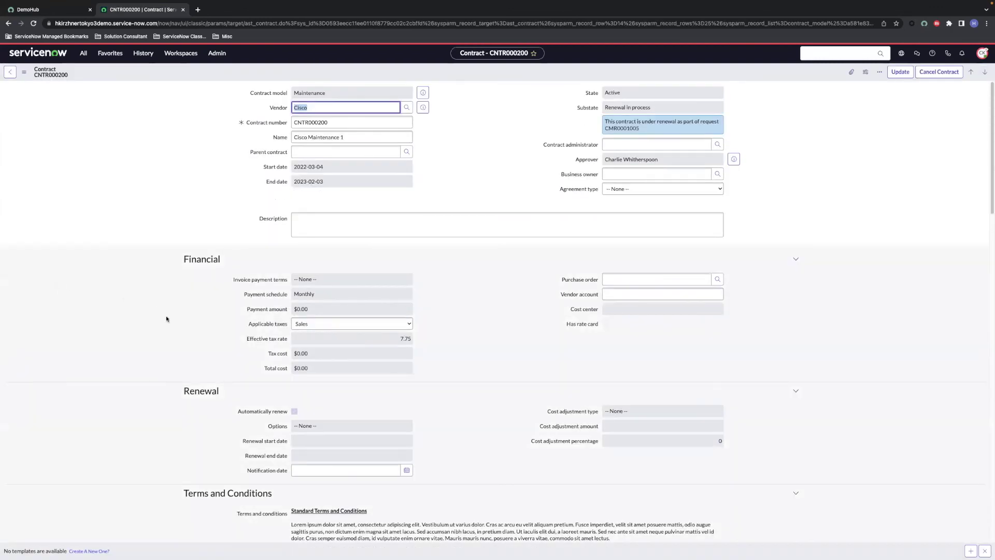
scroll(167, 318, down, 6)
scroll(167, 320, down, 4)
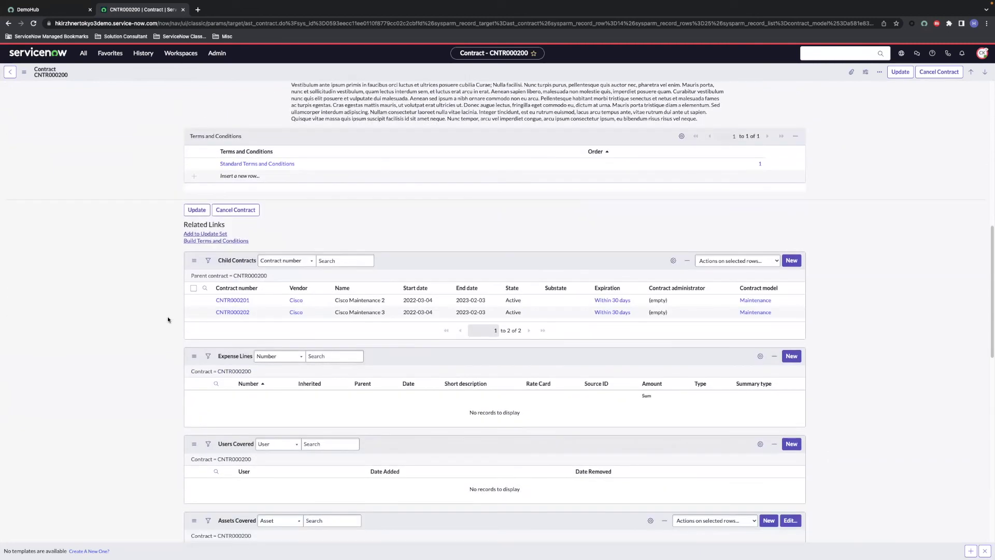
scroll(167, 319, down, 1)
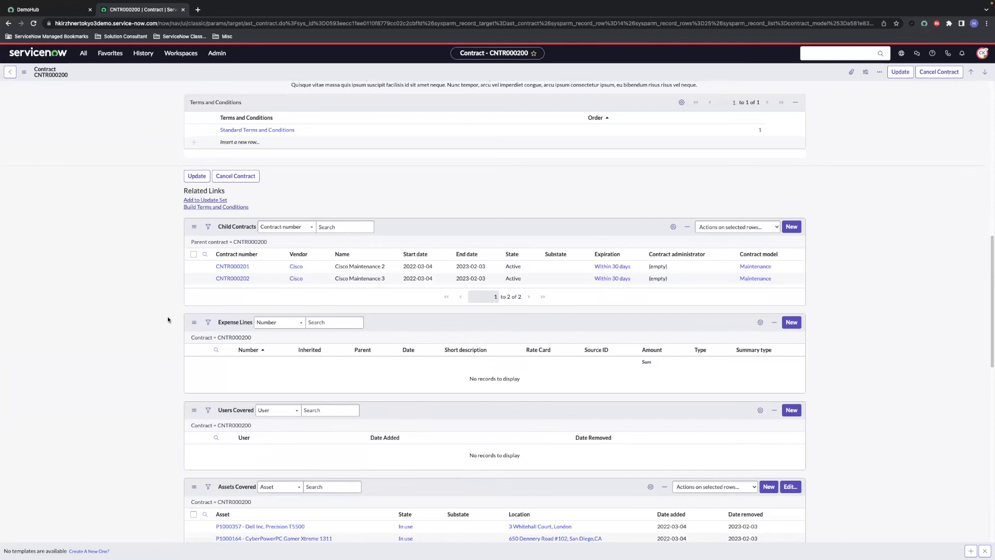
scroll(168, 319, down, 5)
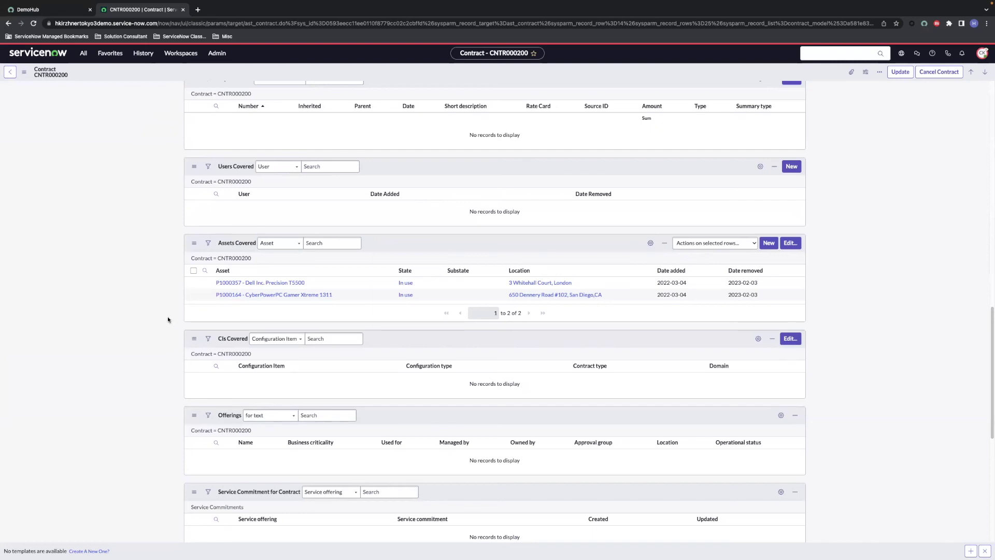
scroll(168, 320, down, 6)
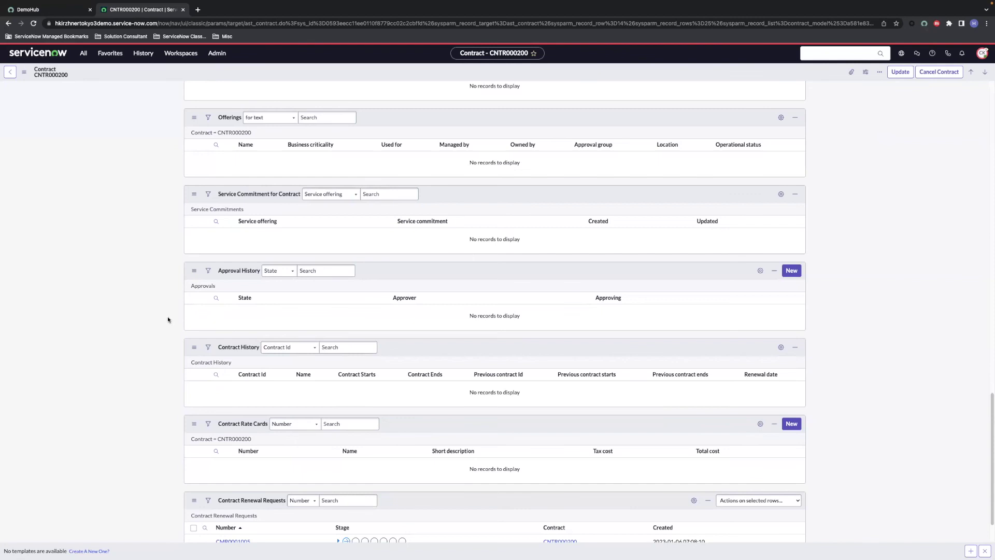
scroll(167, 318, down, 1)
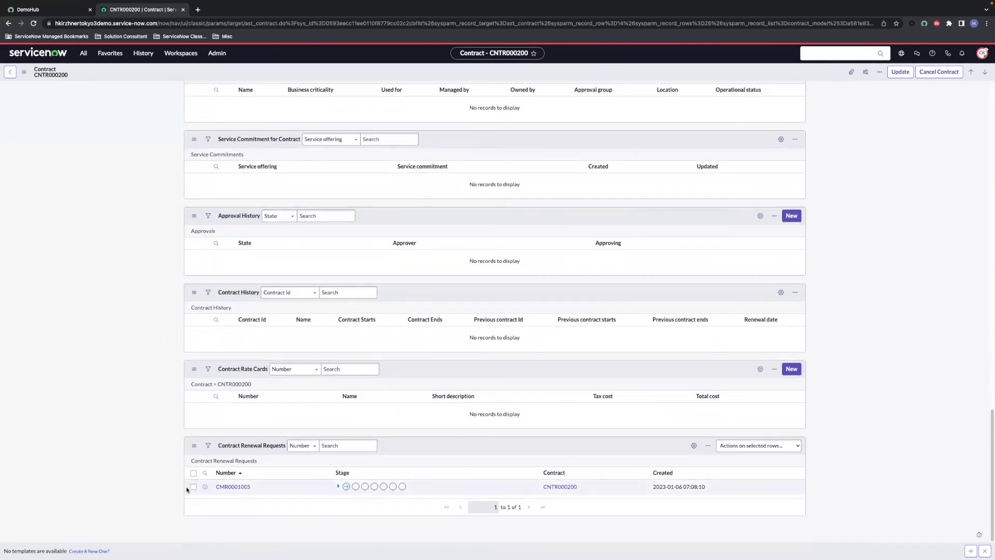
Step: Check the renewal request's stage progress, then open CMR0001005
click(338, 485)
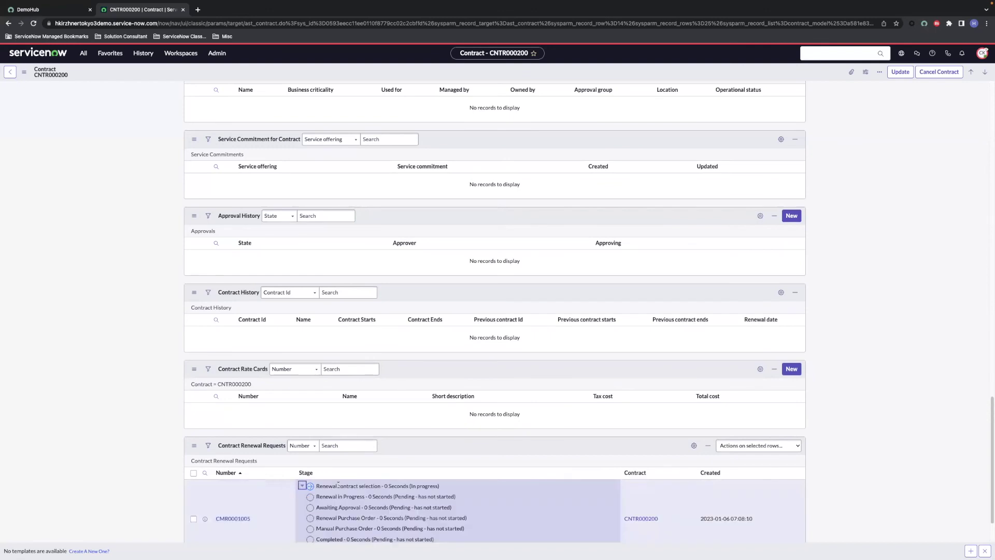
scroll(338, 485, down, 1)
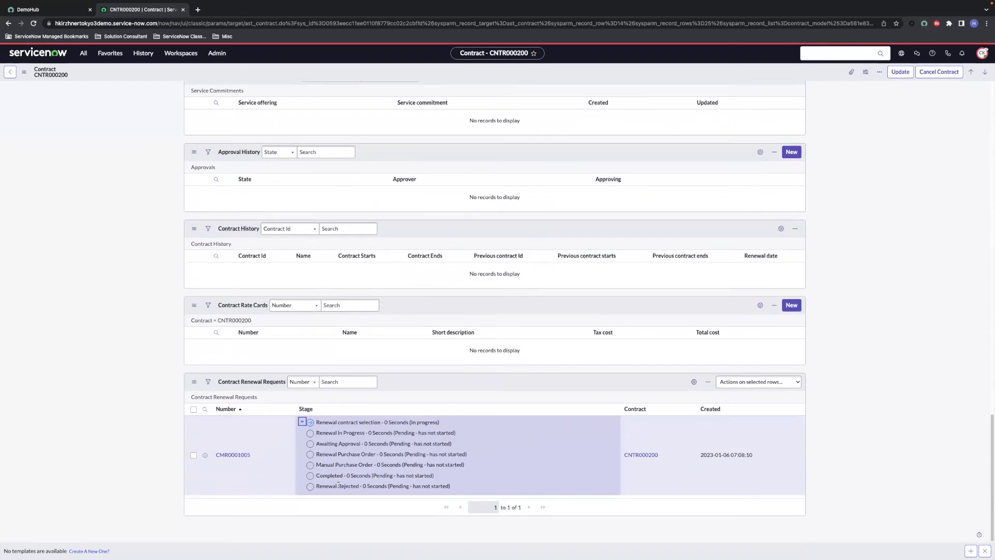
click(301, 422)
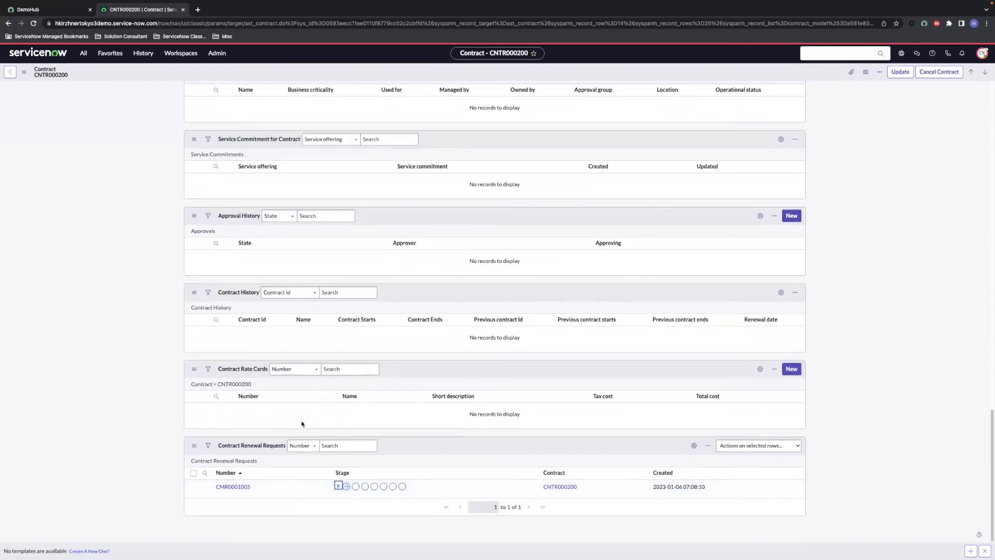
click(239, 487)
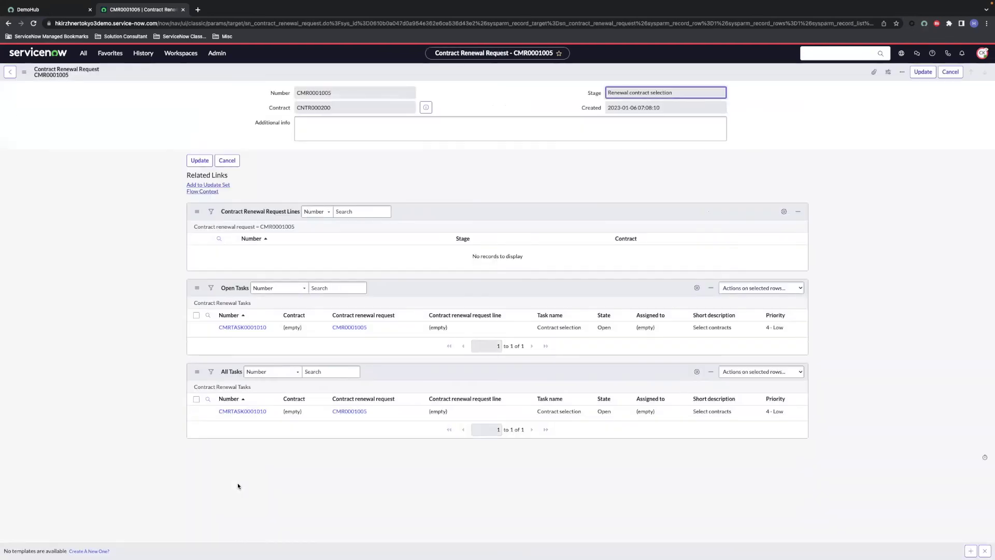
Step: On CMRTASK0001010, set both child contracts' Renewal decision to No and close the task
click(248, 331)
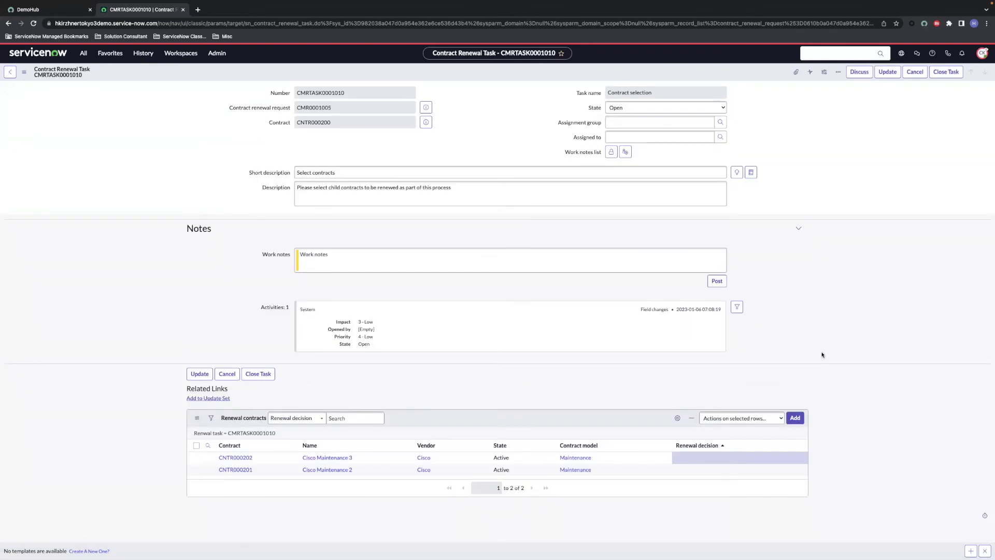
click(765, 459)
double_click(764, 459)
click(695, 461)
click(692, 480)
click(720, 461)
double_click(704, 470)
click(692, 472)
click(691, 491)
click(720, 473)
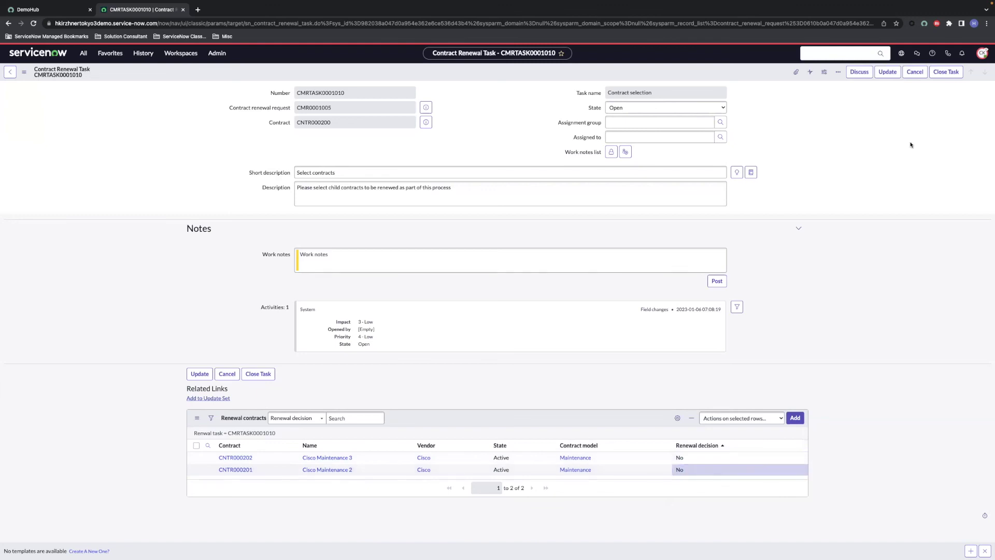
click(944, 72)
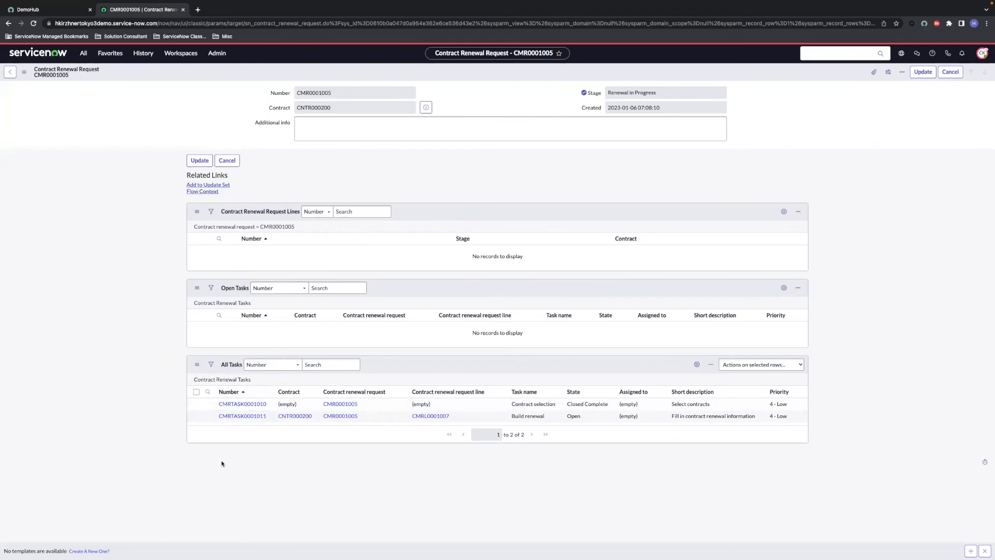
Step: On Build renewal task CMRTASK0001011, enter contract number CISCO12131 and name CISCO MAINTENANCE 4
click(243, 416)
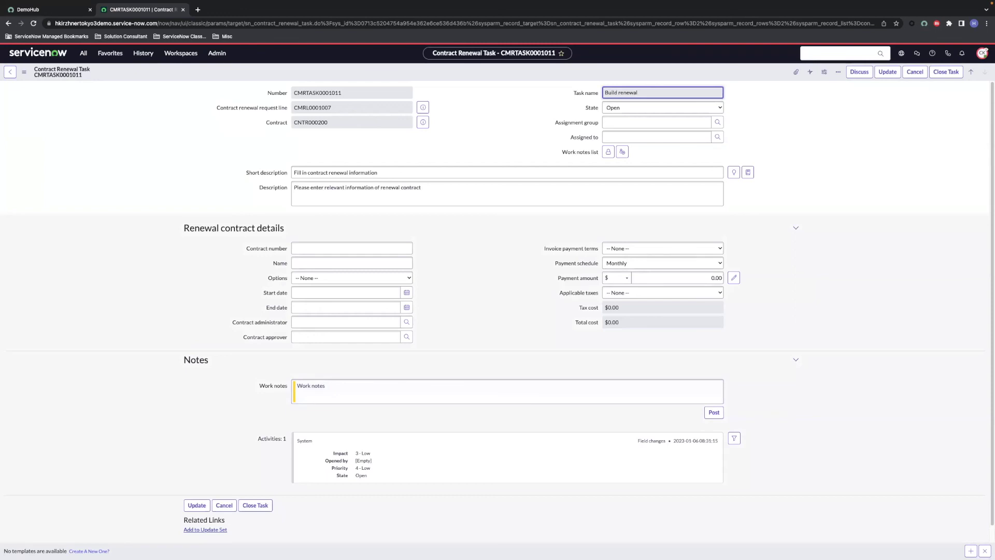
click(371, 251)
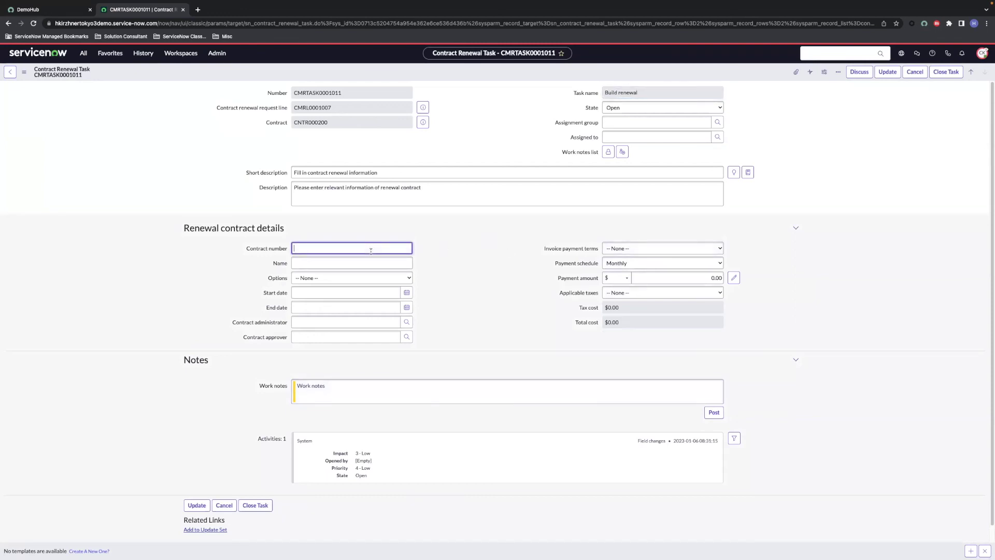
text(CISCO12131)
key(Tab)
text(CISCO)
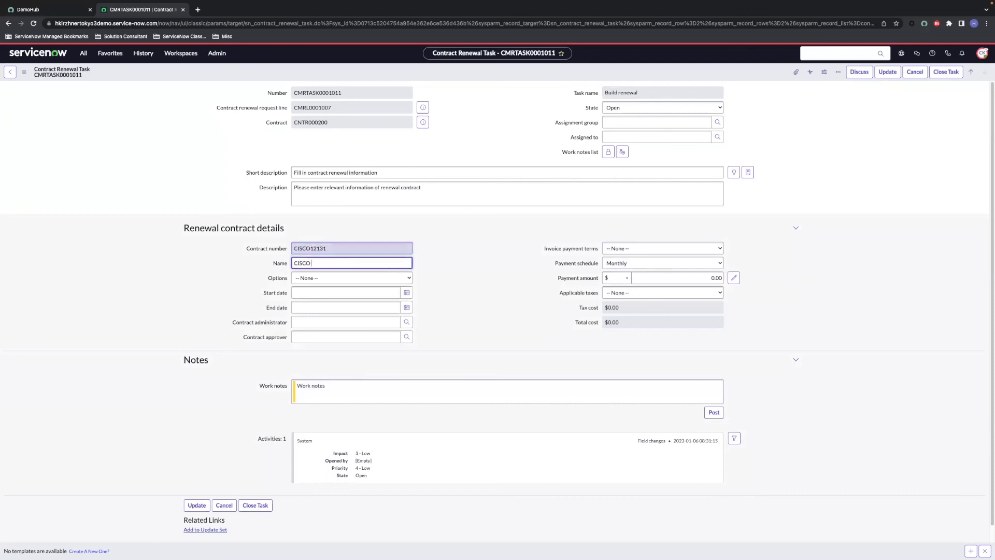
text( MAINTENANCE 4)
Step: Set the renewal contract's dates from 2023-01-06 to 2024-01-05
click(407, 292)
click(376, 325)
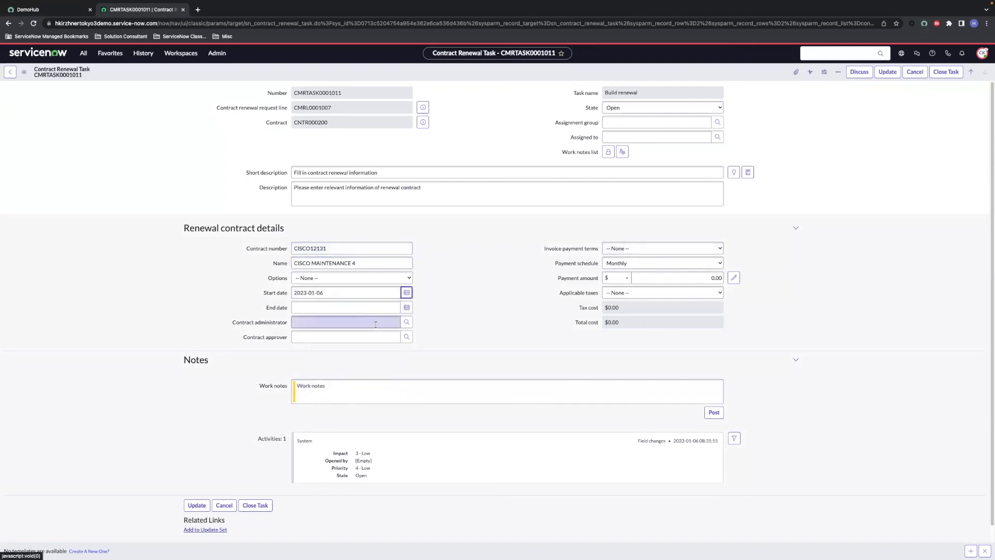
click(407, 307)
click(395, 319)
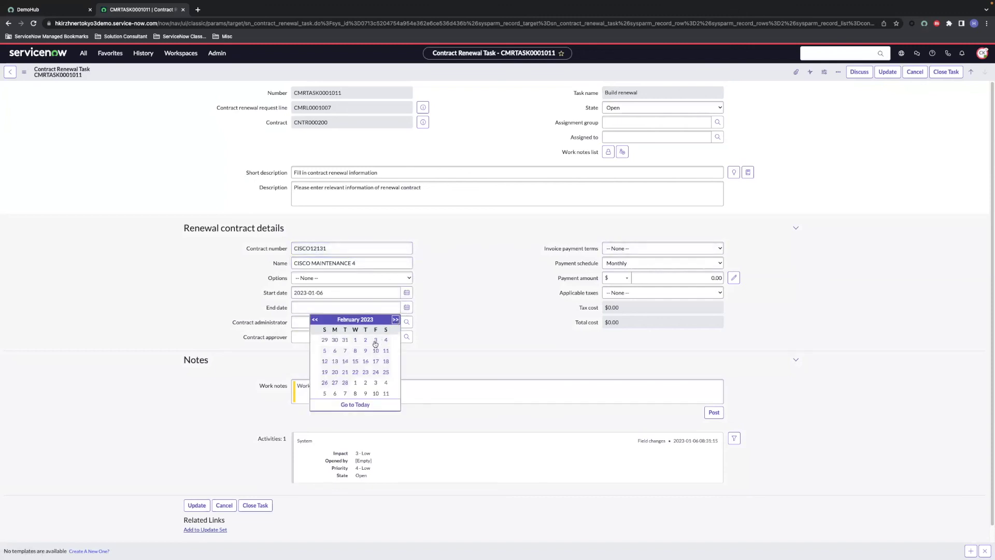
click(395, 320)
double_click(395, 319)
double_click(396, 320)
double_click(396, 320)
double_click(395, 320)
click(396, 320)
click(395, 321)
click(395, 320)
click(395, 320)
click(316, 320)
click(316, 320)
click(376, 340)
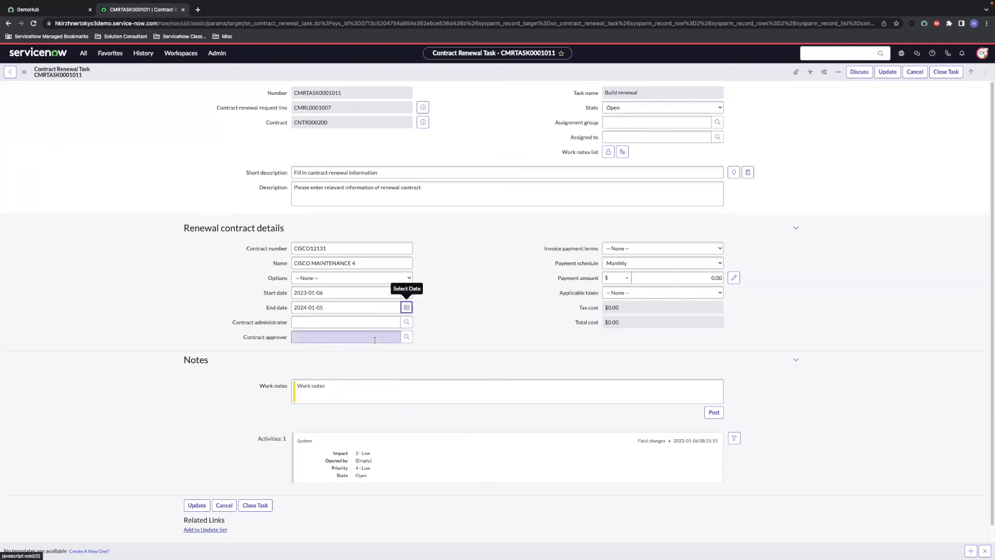
Step: Assign the contract administrator and approver, then save the task
click(367, 324)
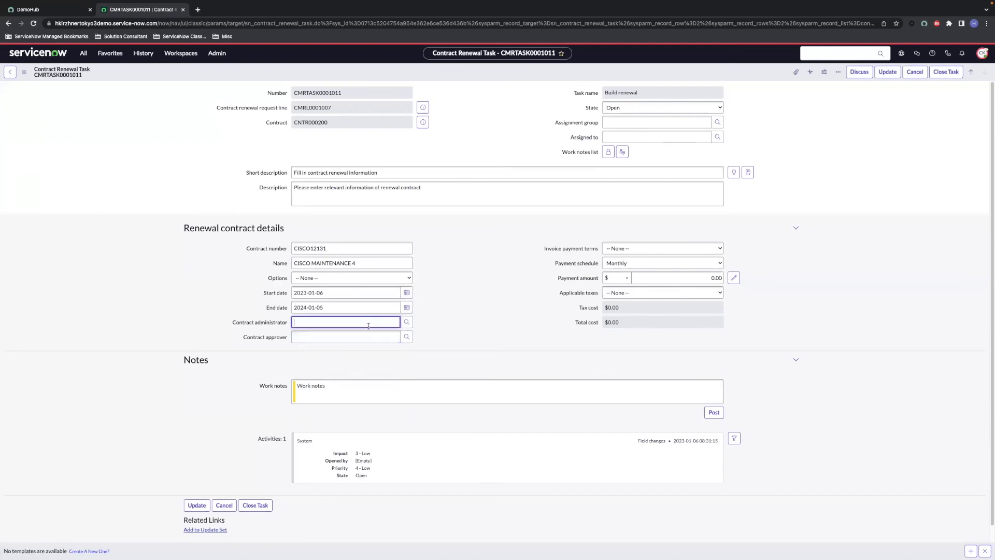
text(Casey)
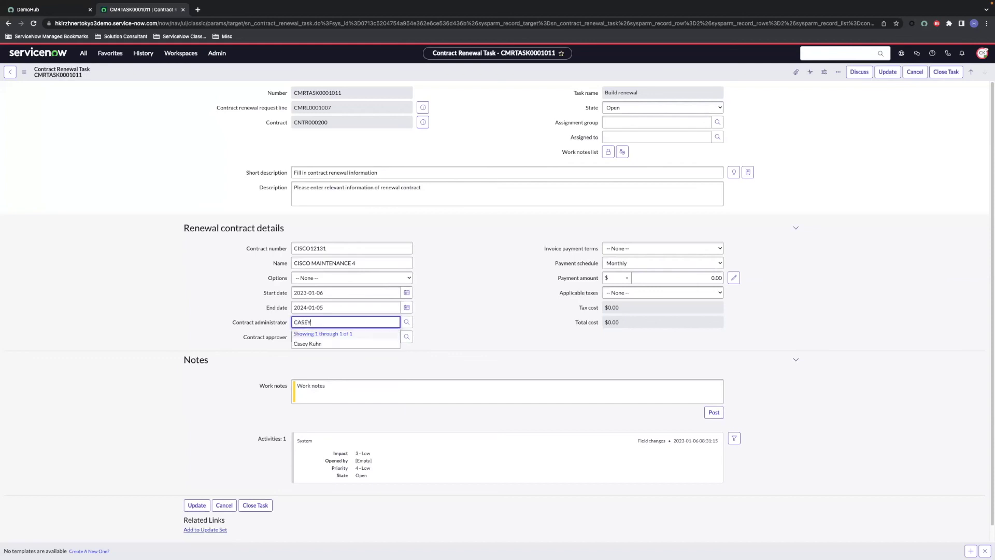
click(364, 341)
click(364, 340)
text(CASEY)
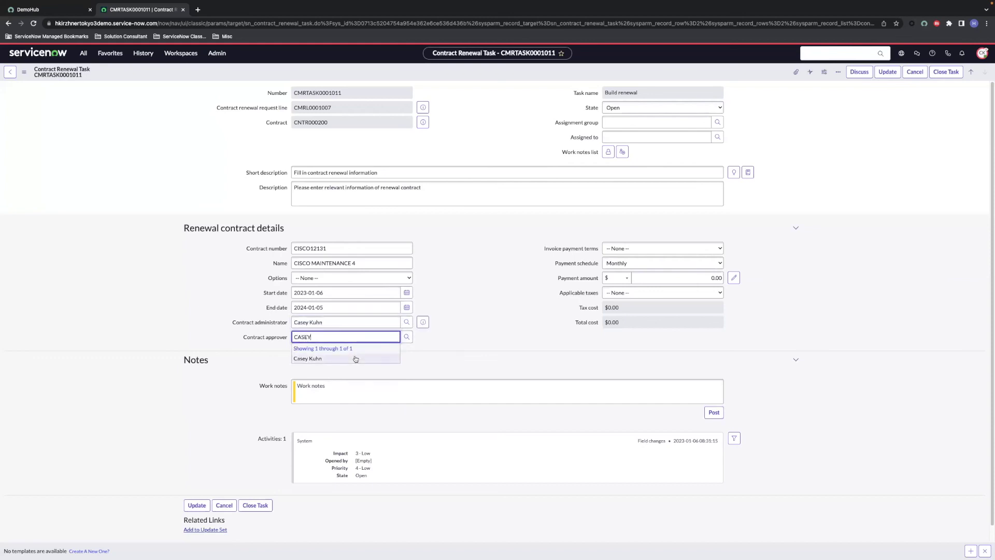
click(354, 357)
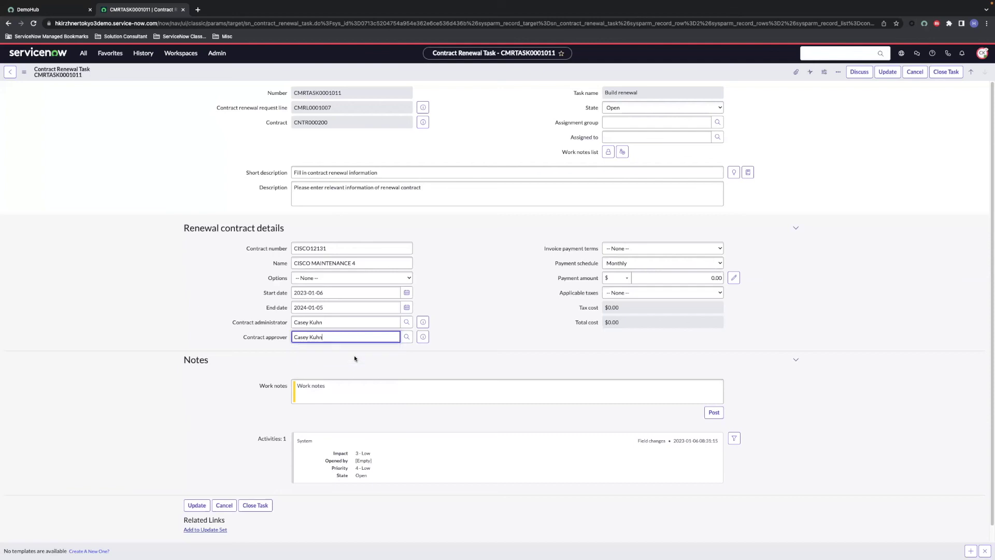
right_click(529, 77)
click(535, 71)
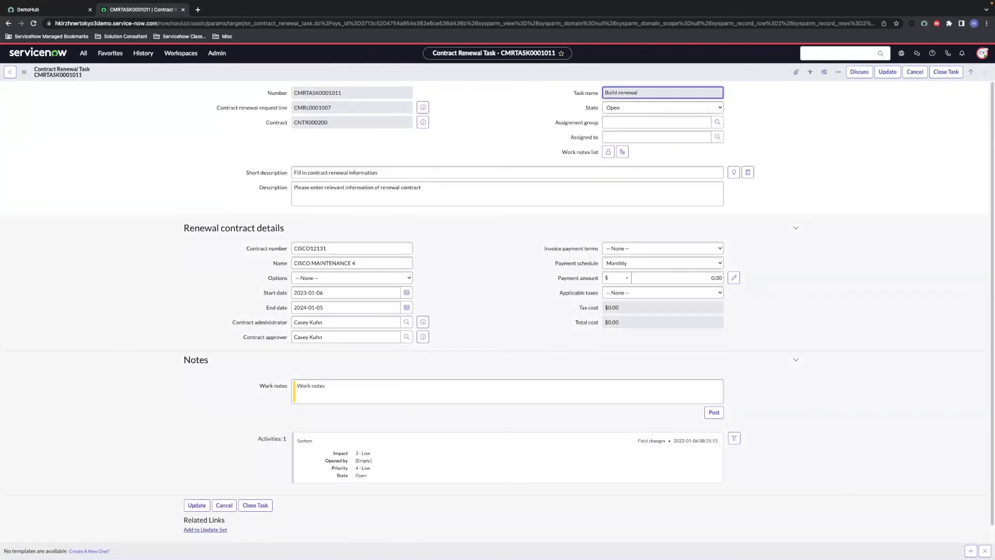
Step: Close the Build renewal task and open the Hardware assets selection task CMRTASK0001012
click(946, 72)
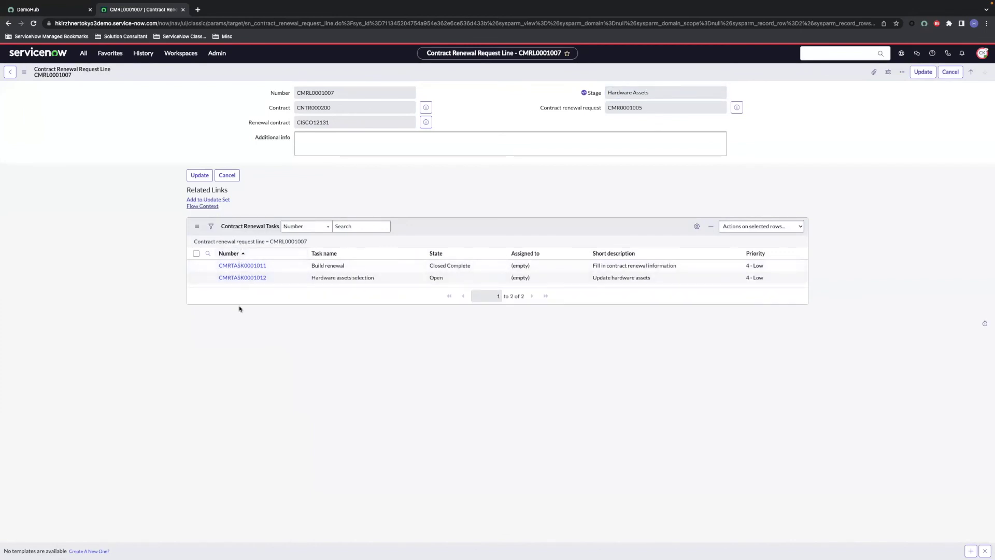
click(253, 279)
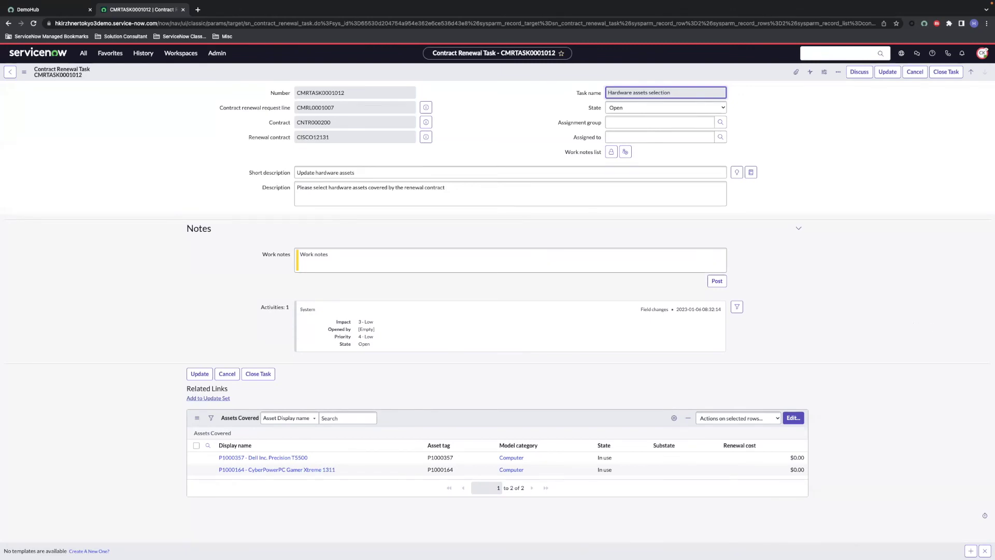
Step: Save a $100.00 renewal cost on the Dell Precision T5500 asset, then close the hardware assets task
click(684, 457)
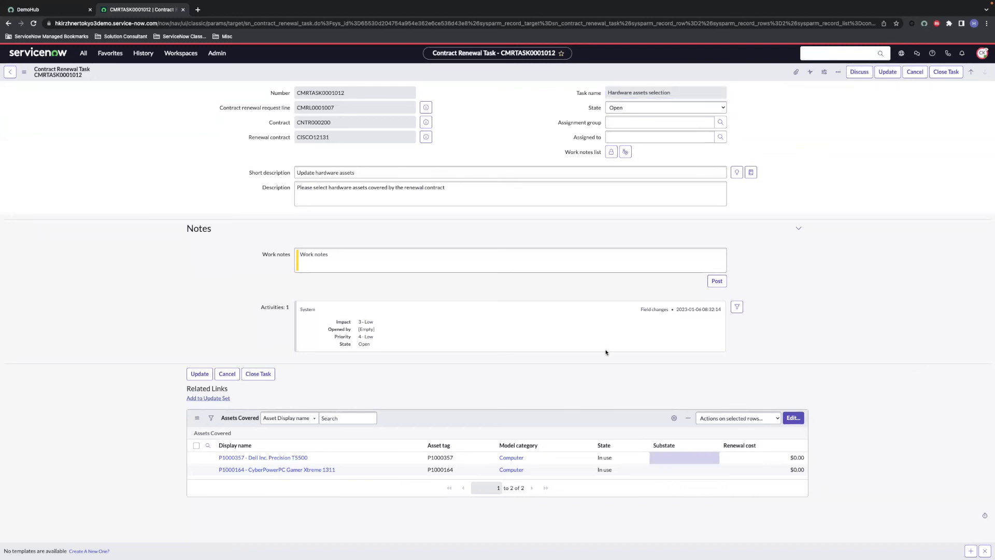
click(277, 458)
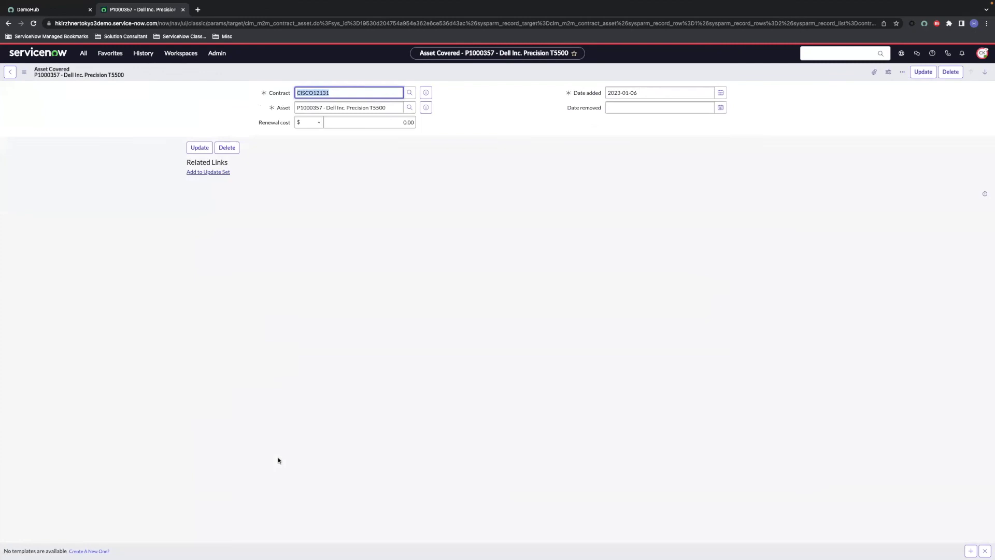
click(411, 122)
text(100)
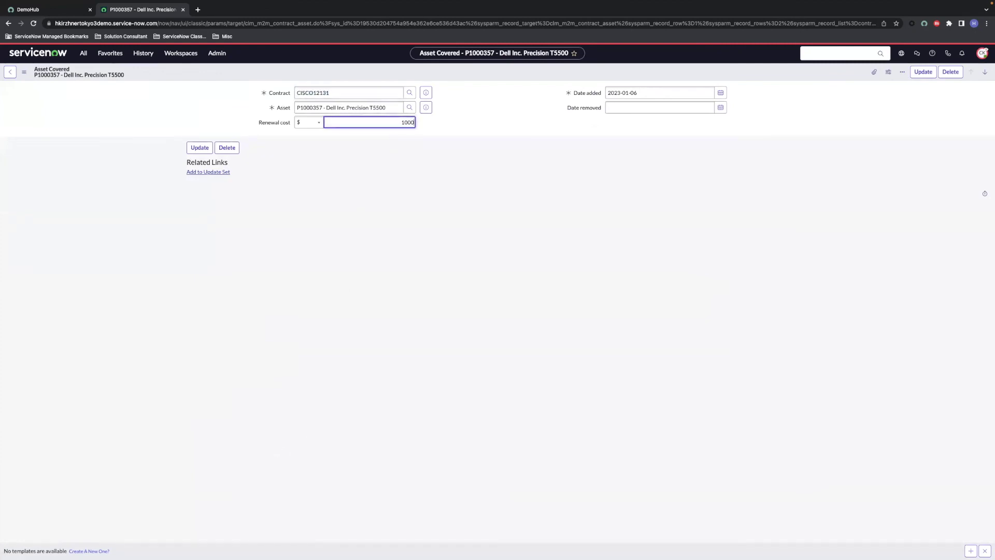
right_click(806, 70)
click(811, 78)
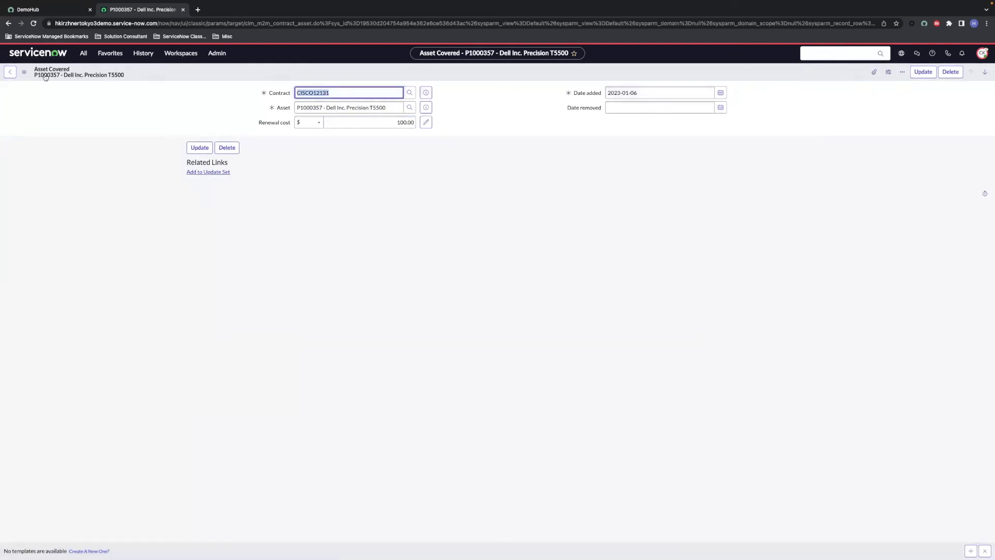
click(15, 74)
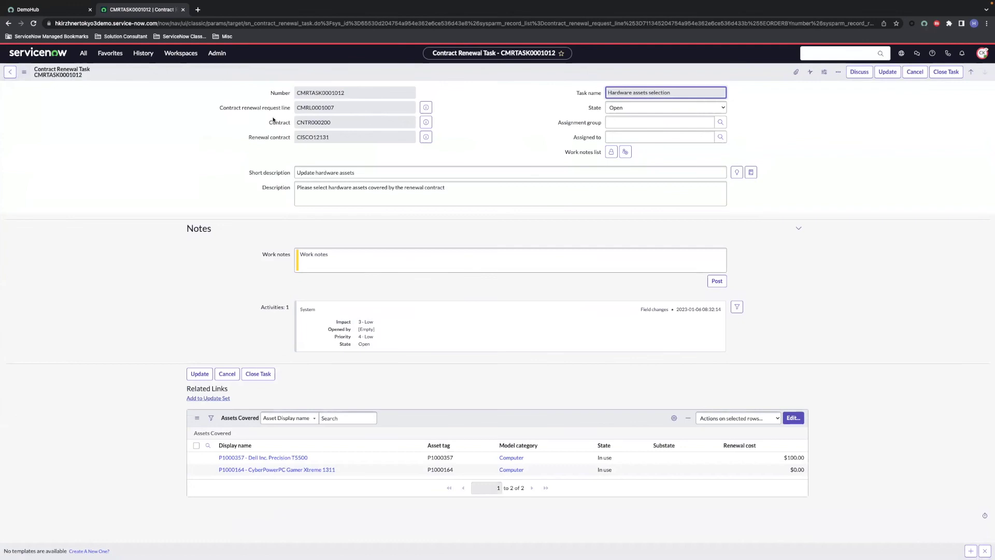
click(948, 72)
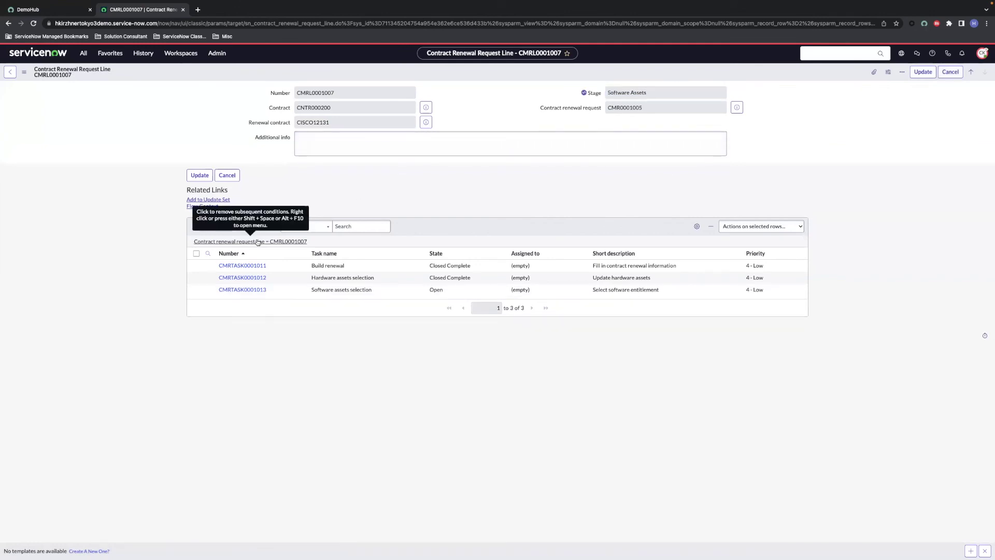
Step: Close Software assets selection task CMRTASK0001013 and open Terms and conditions task CMRTASK0001014
click(253, 292)
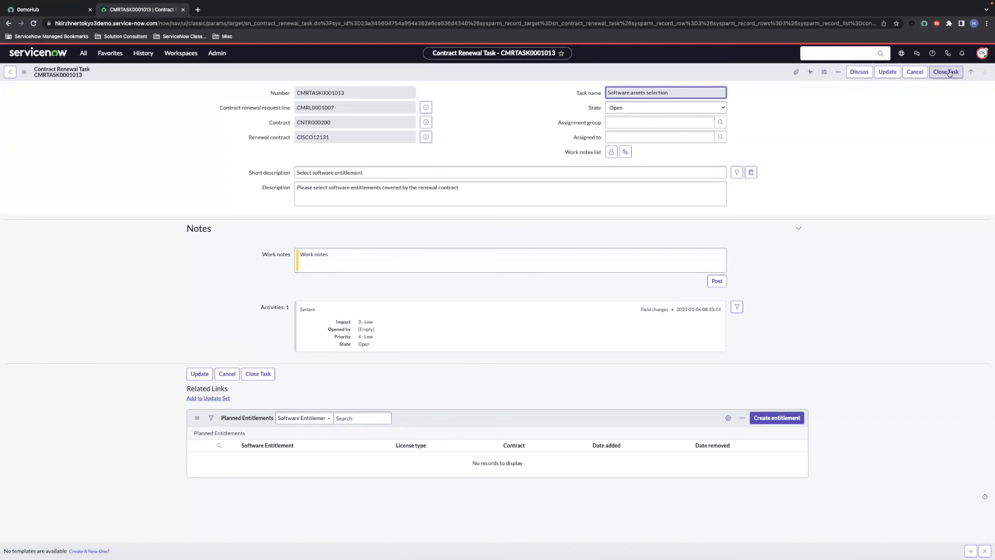
click(948, 73)
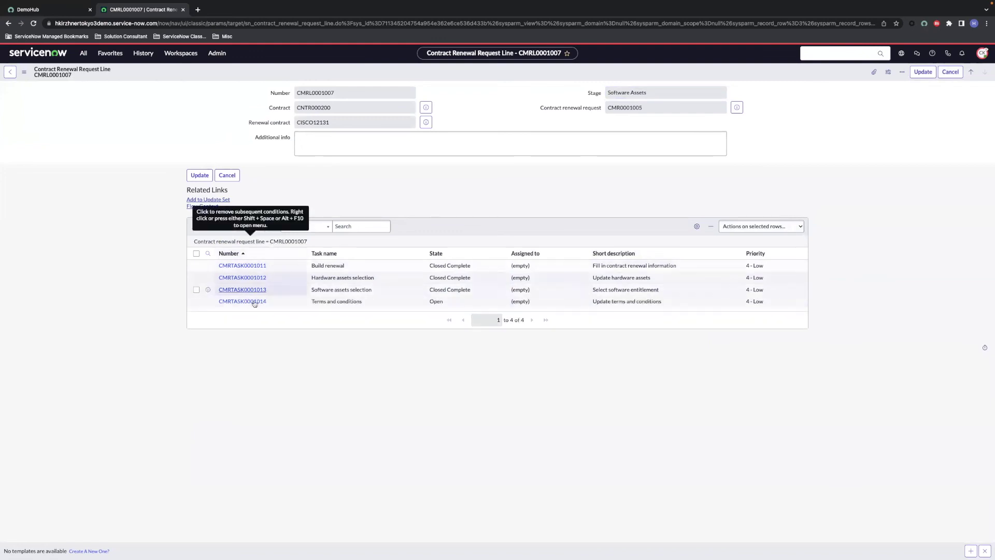
click(254, 301)
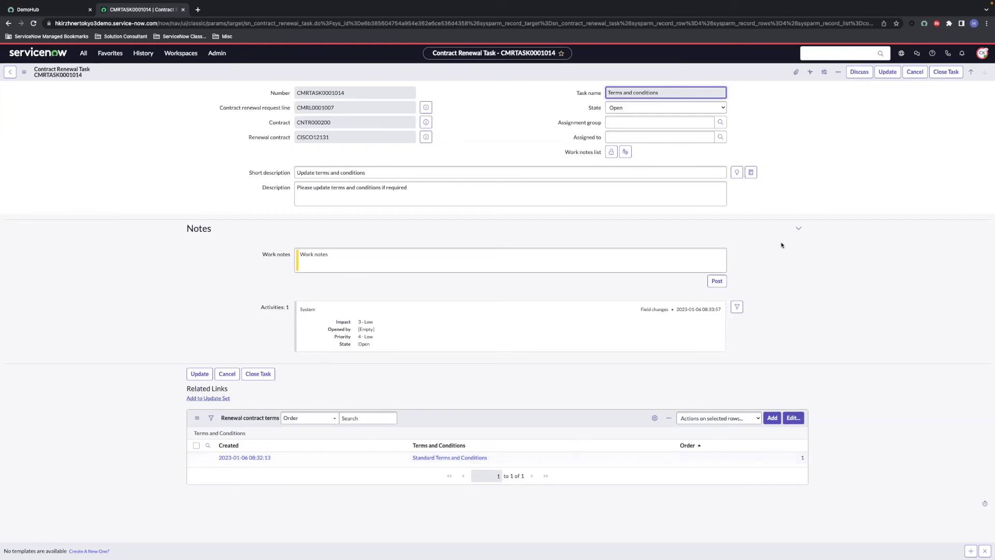
Step: Close Terms and conditions task CMRTASK0001014 and Rate cards task CMRTASK0001015
click(942, 73)
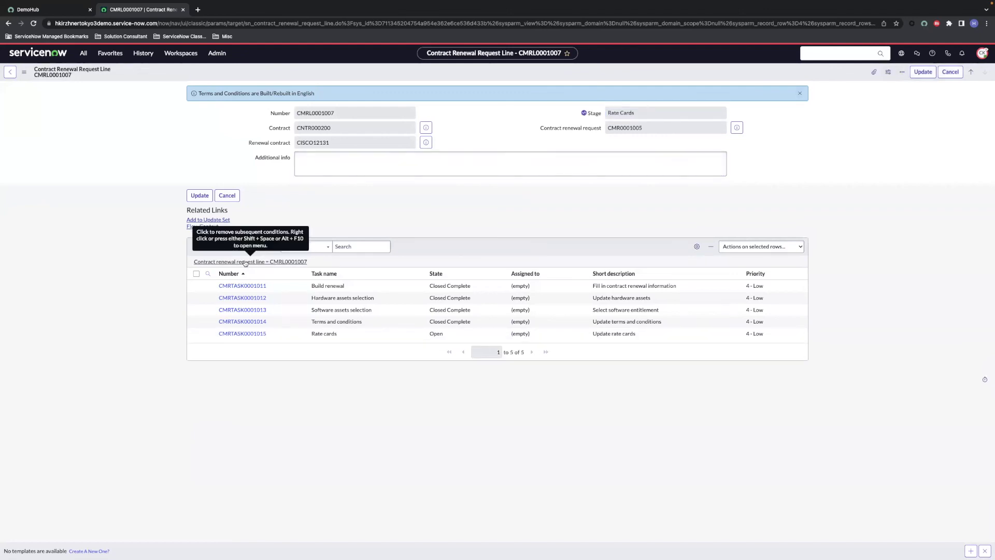
click(245, 334)
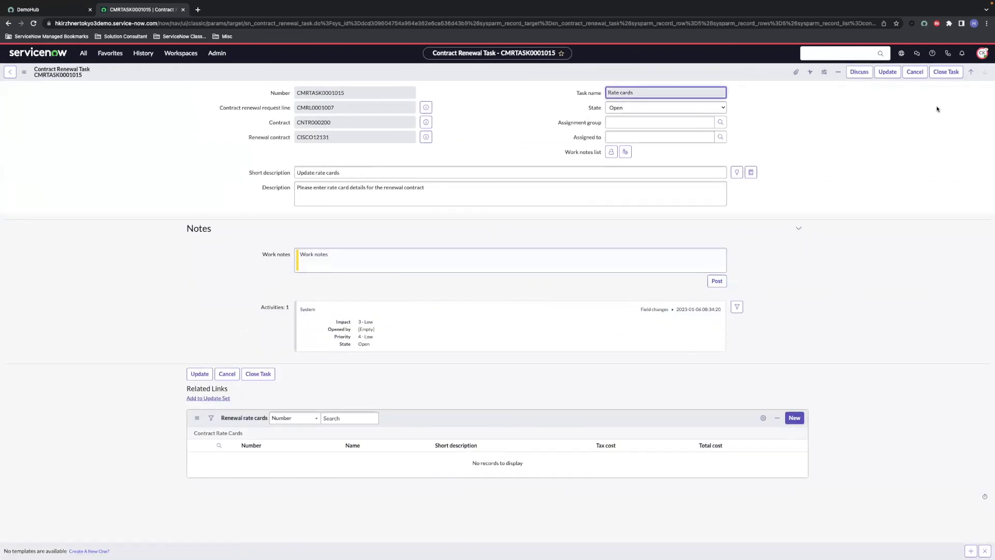
click(950, 76)
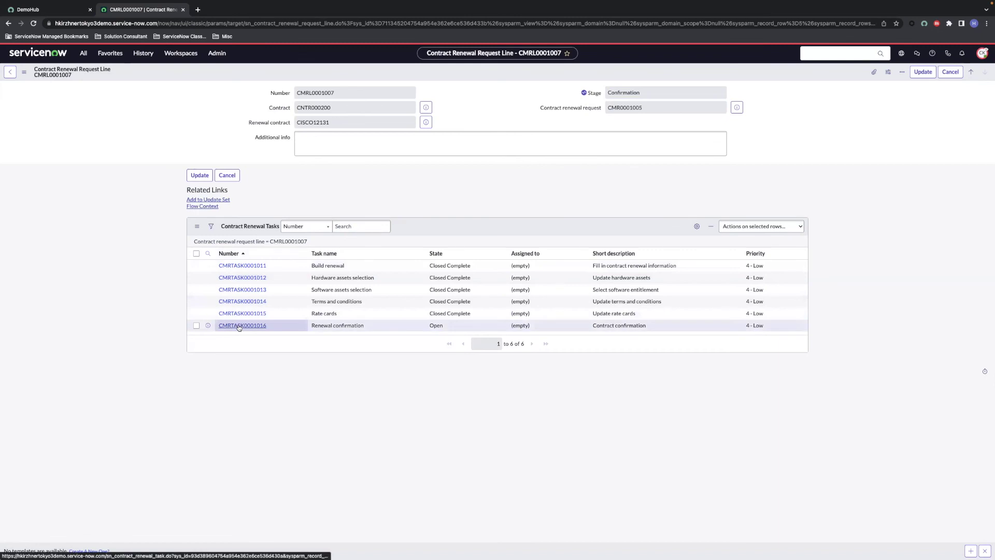
Step: Set Renewal confirmation to Yes on task CMRTASK0001016 and close it
click(239, 325)
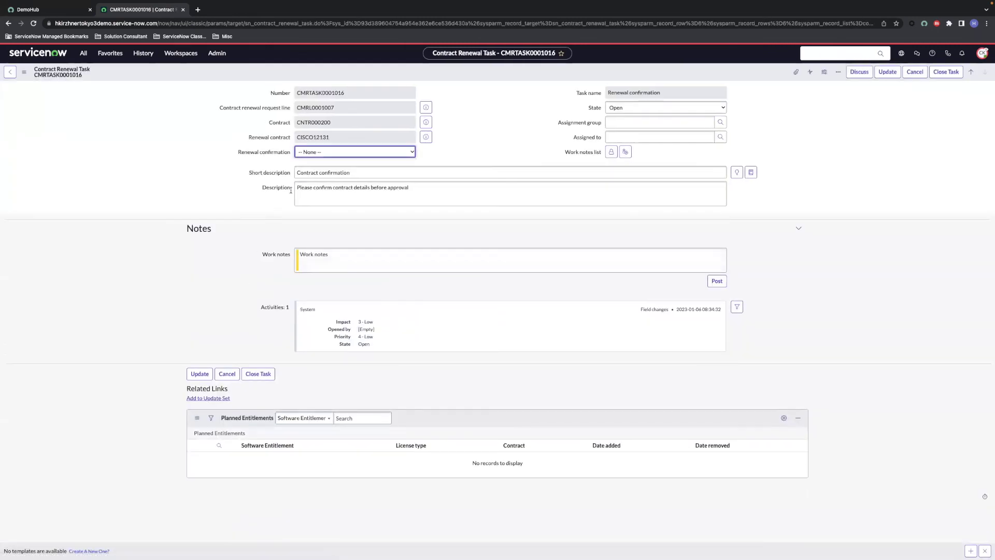
click(326, 155)
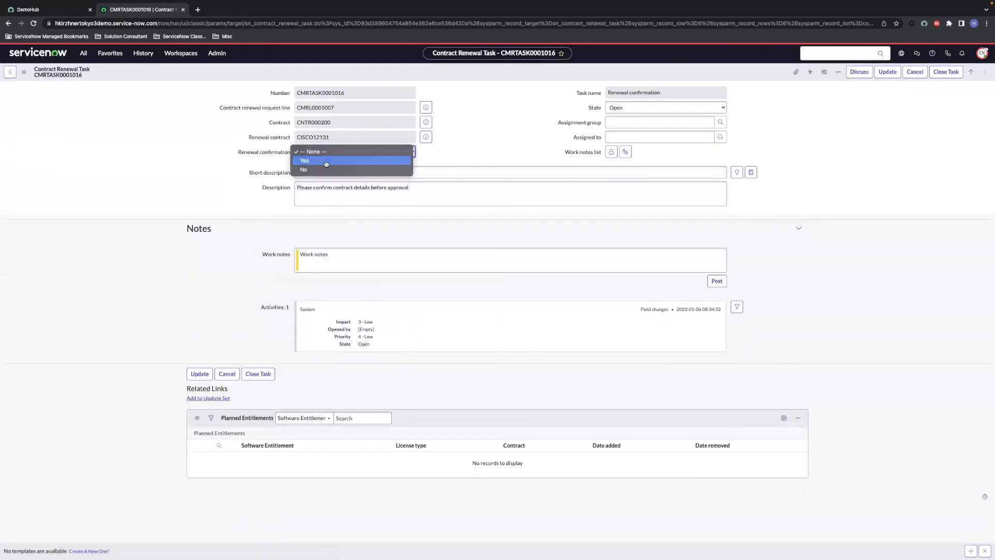
click(326, 161)
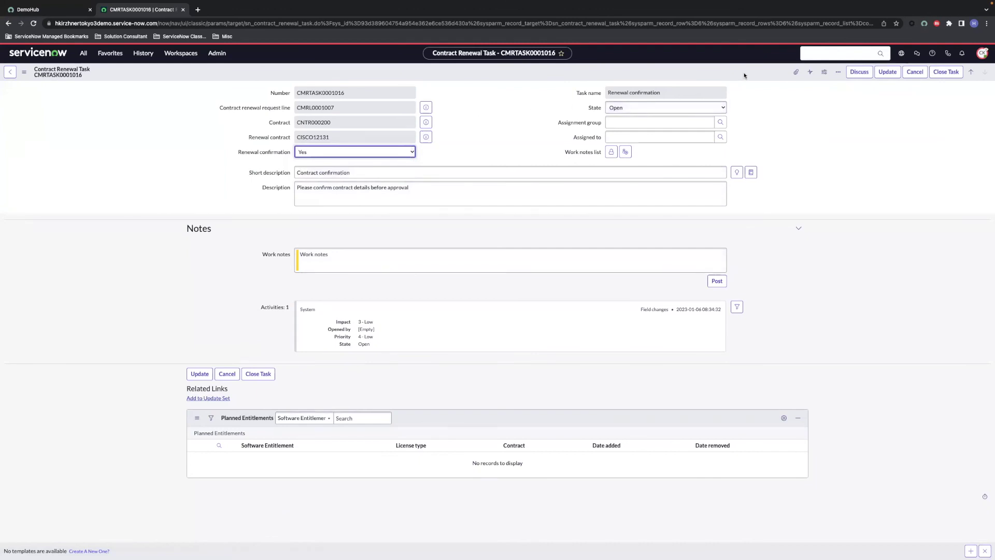
click(942, 72)
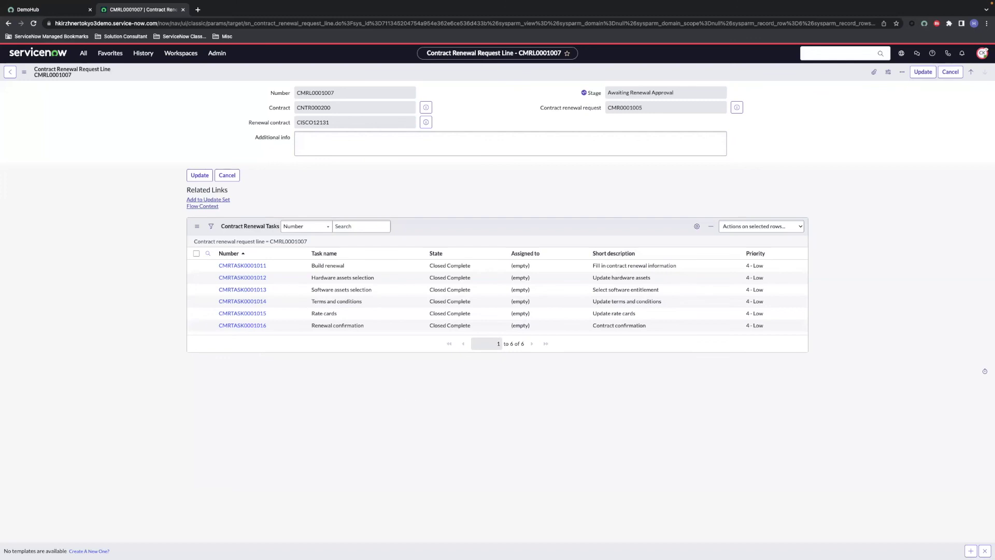
Step: Go back to CMR0001005 and switch to Contract management in the Hardware Asset Workspace
key(alt+Left)
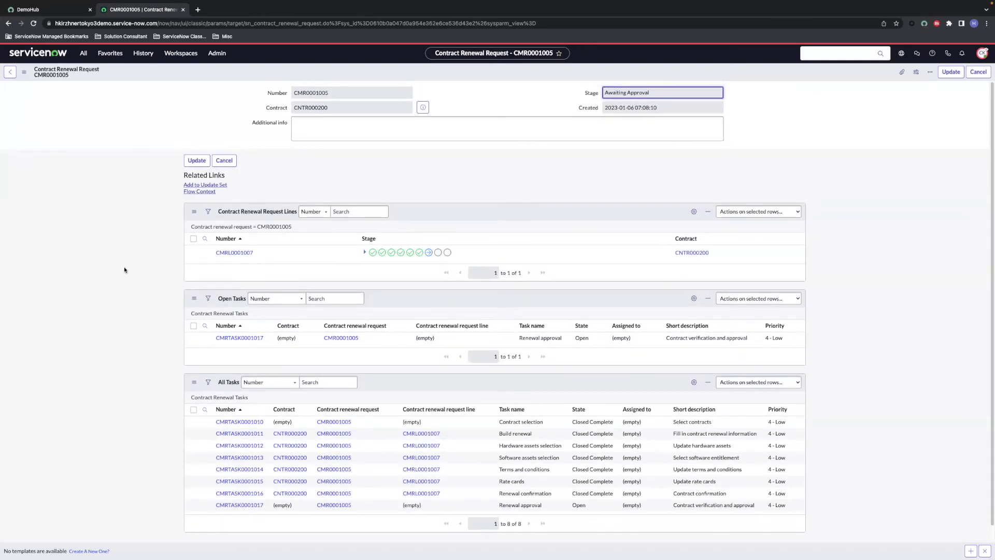
click(181, 52)
click(180, 167)
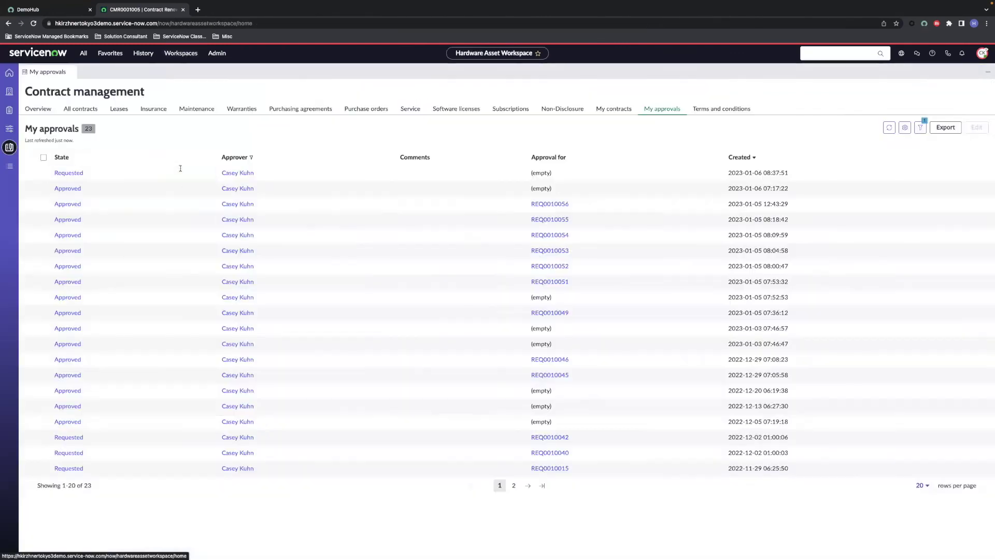
click(9, 147)
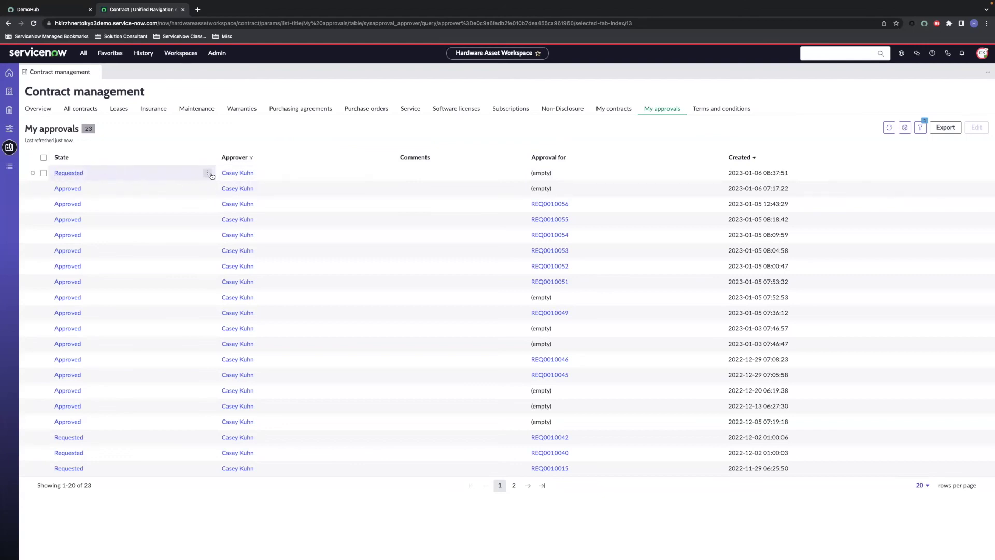
Step: Set the requested renewal approval's state to Approved and save it
click(76, 173)
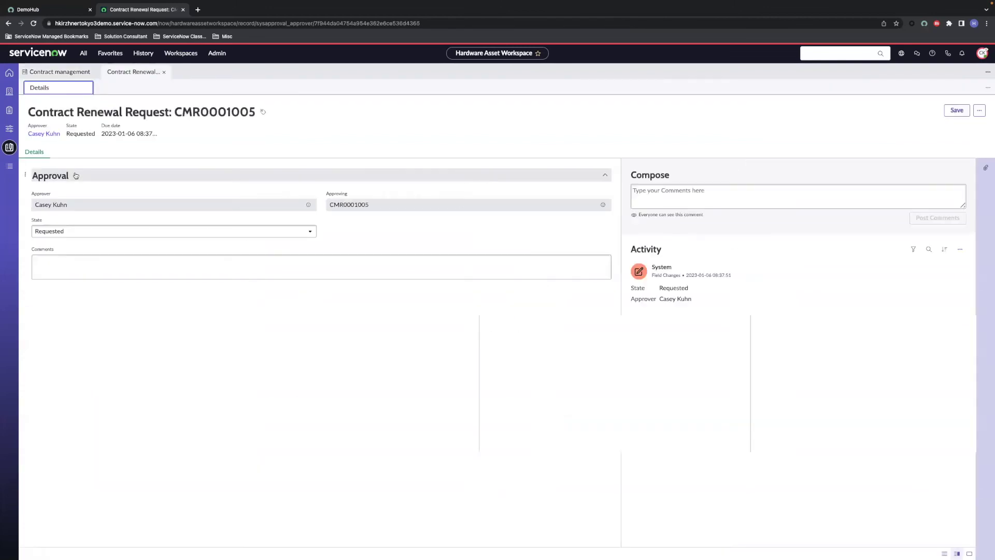
click(87, 232)
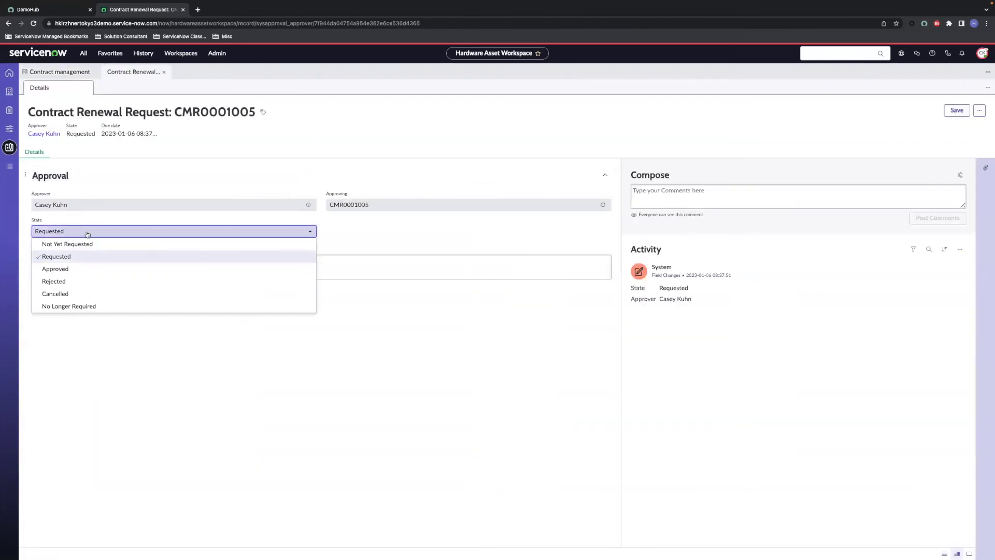
click(78, 268)
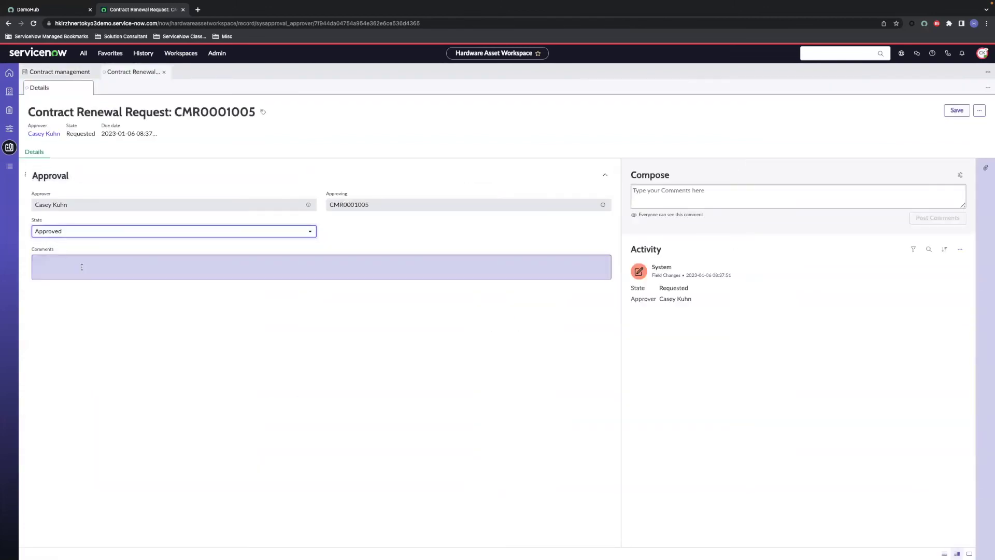
click(946, 111)
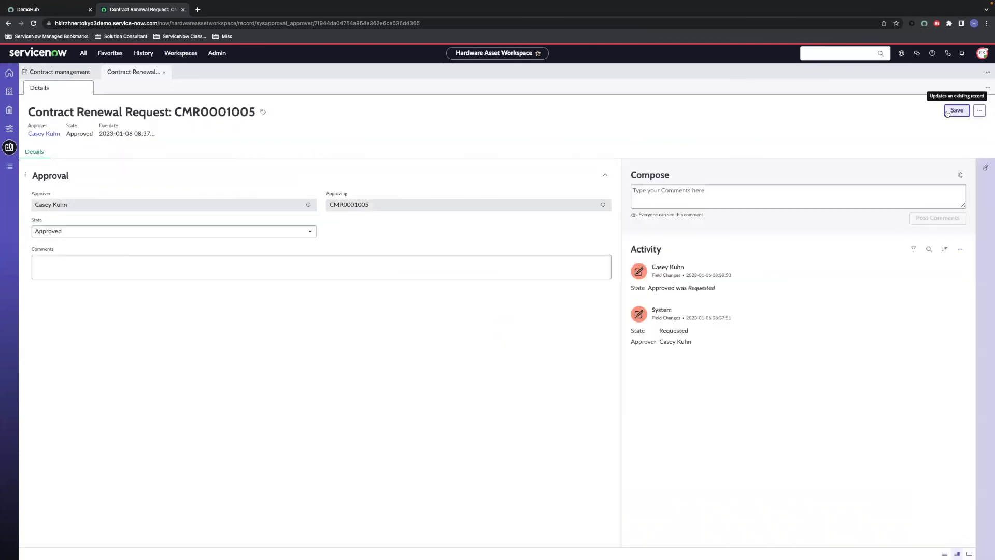
click(139, 54)
Step: Reopen CMR0001005 from History, check line CMRL0001007's stages, and open task CMRTASK0001018
click(135, 104)
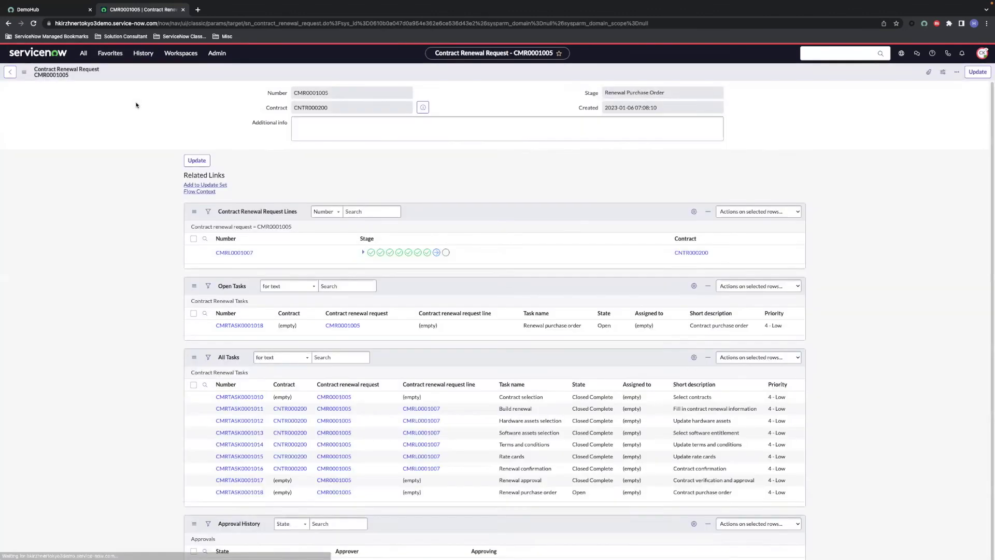
scroll(244, 348, down, 2)
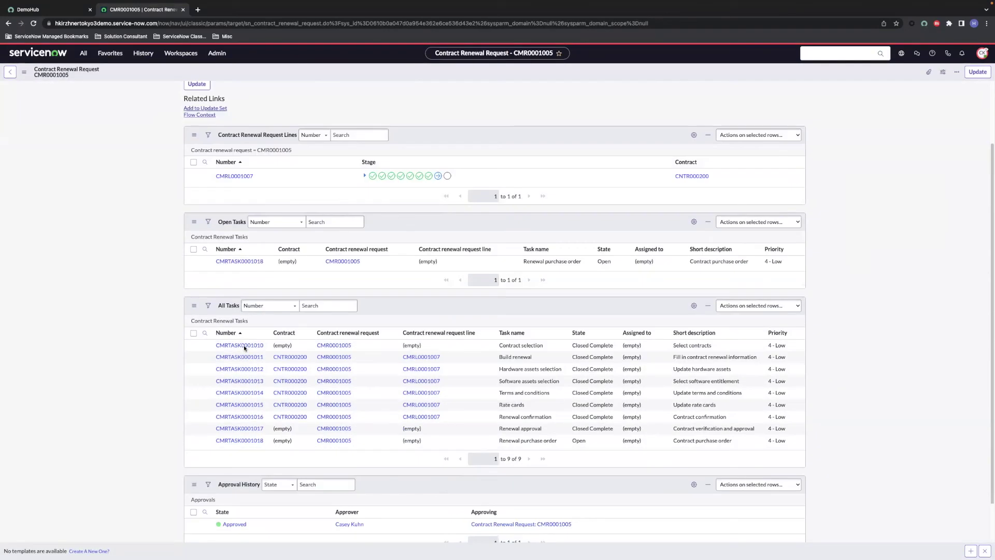
scroll(244, 348, down, 1)
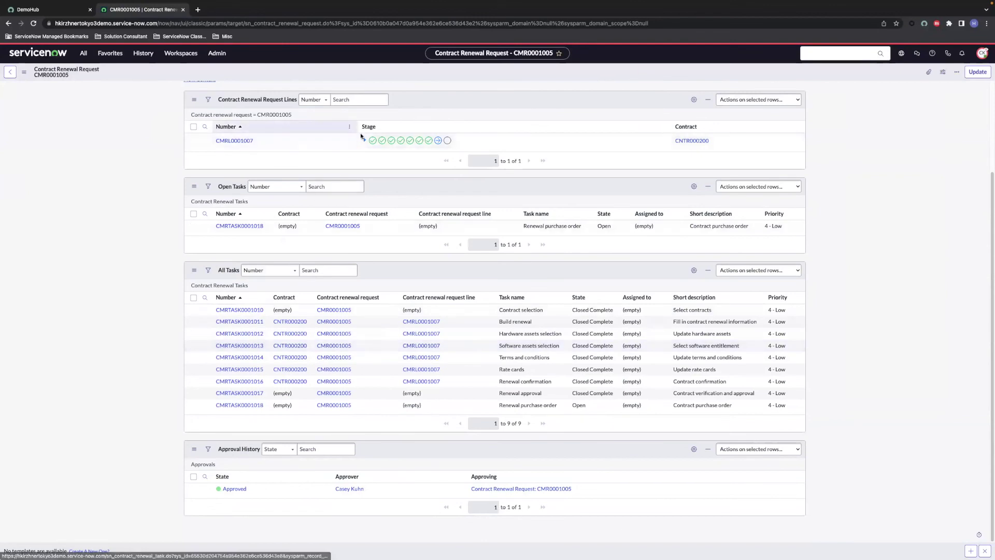
click(364, 140)
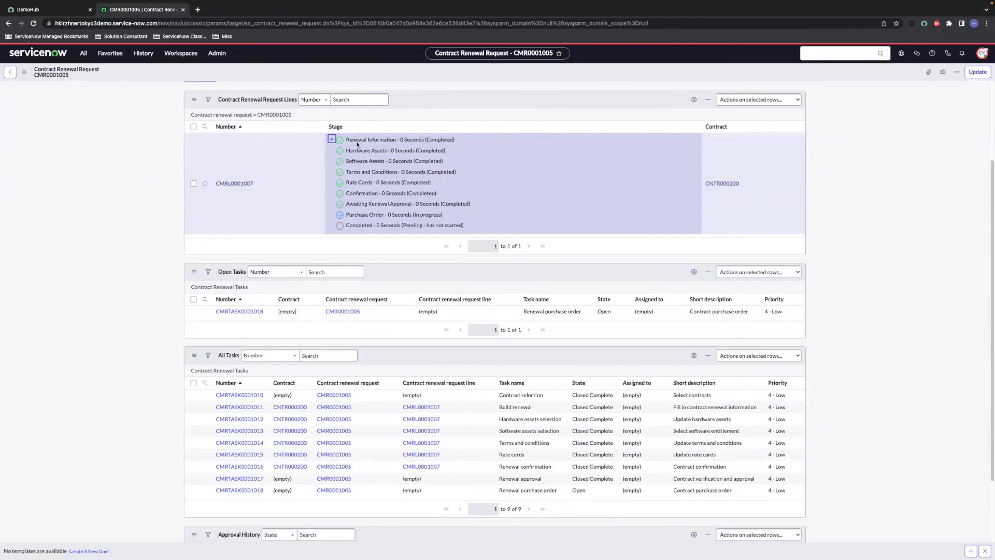
click(332, 139)
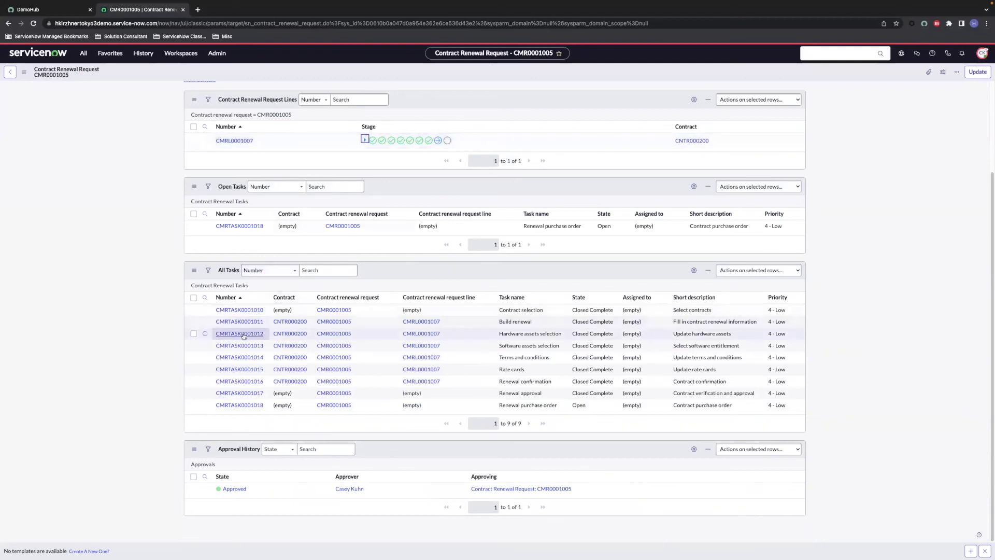
click(236, 405)
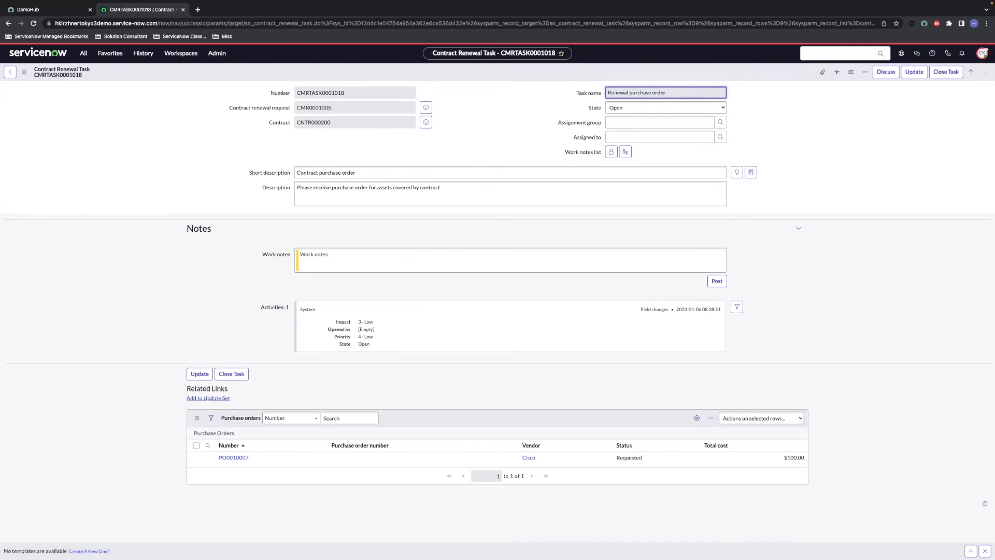
Step: Order and then receive the $100.00 Cisco purchase order PO0010007
click(233, 459)
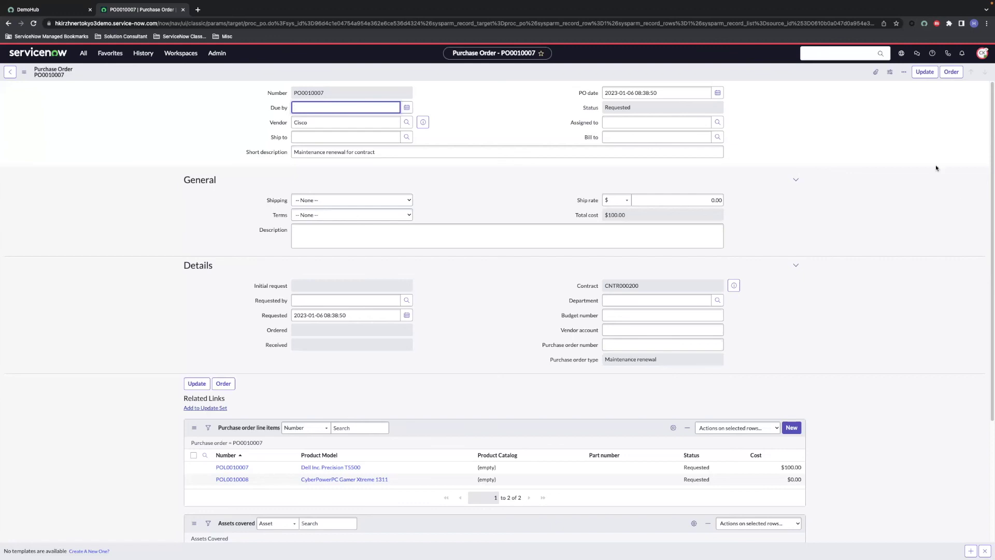
click(950, 72)
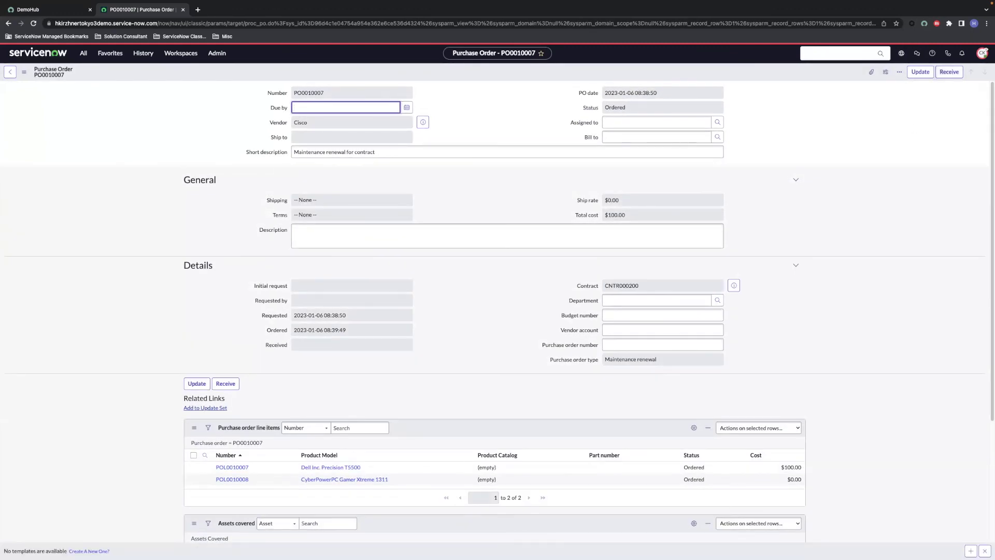
click(950, 73)
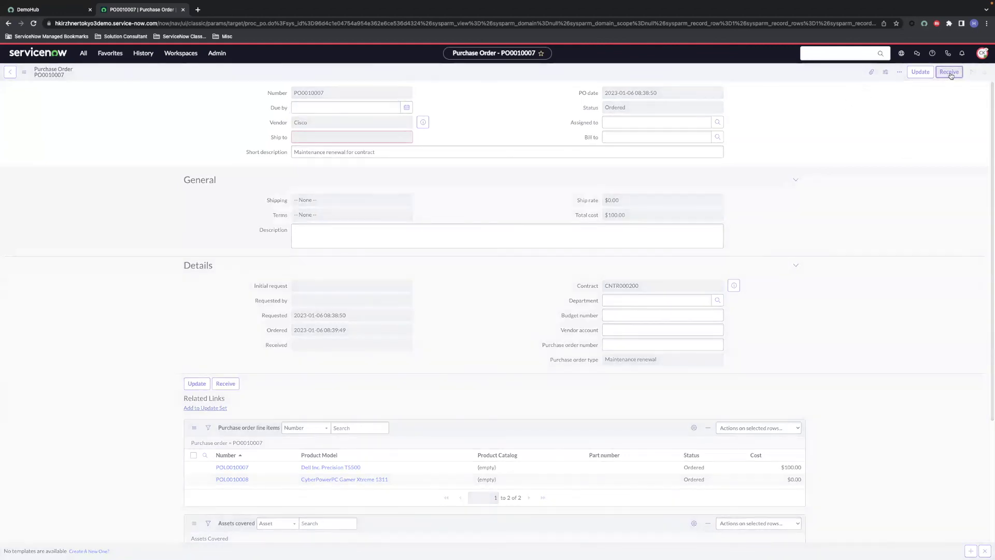
Step: Reopen CMR0001005, verify all stages are completed, and preview contract CNTR000200
click(143, 53)
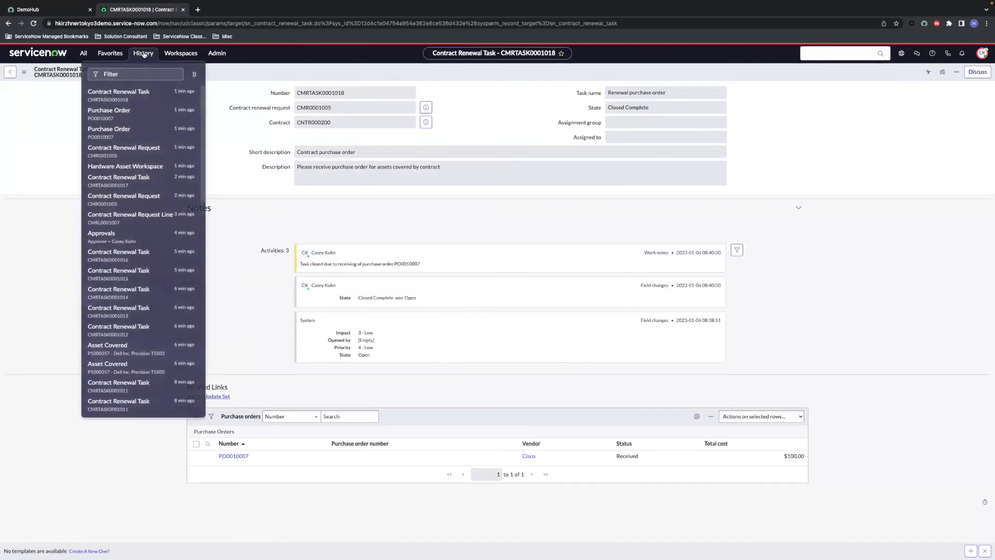
click(135, 150)
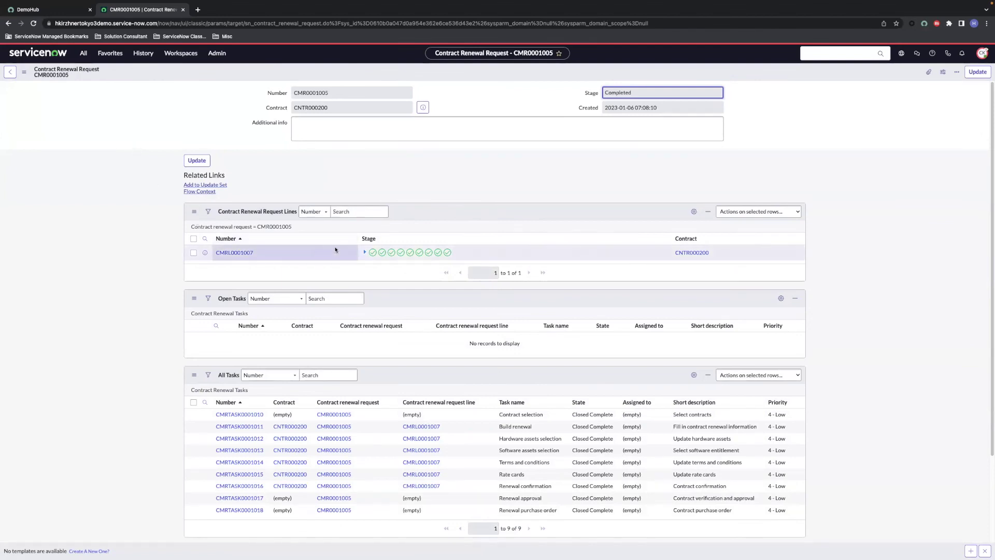
click(364, 252)
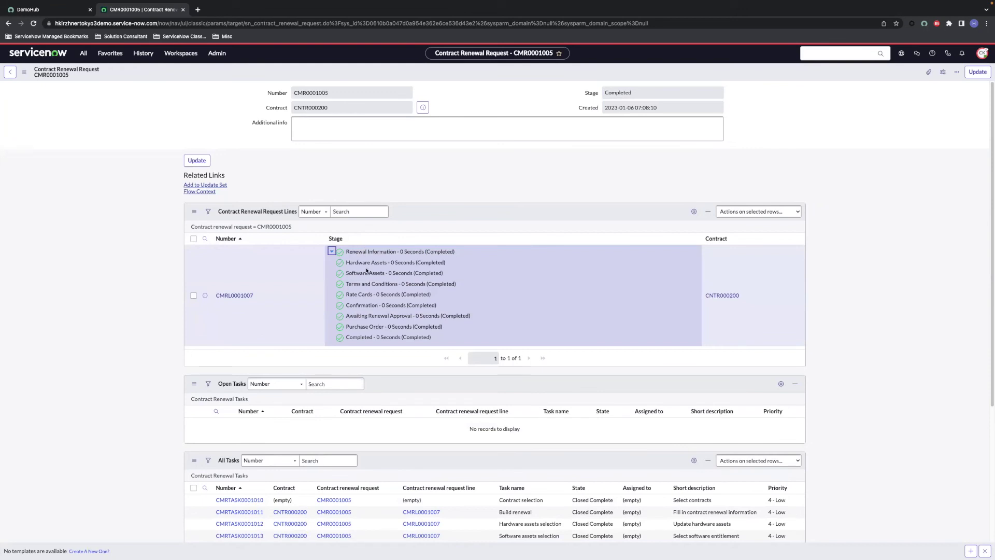
scroll(366, 270, down, 4)
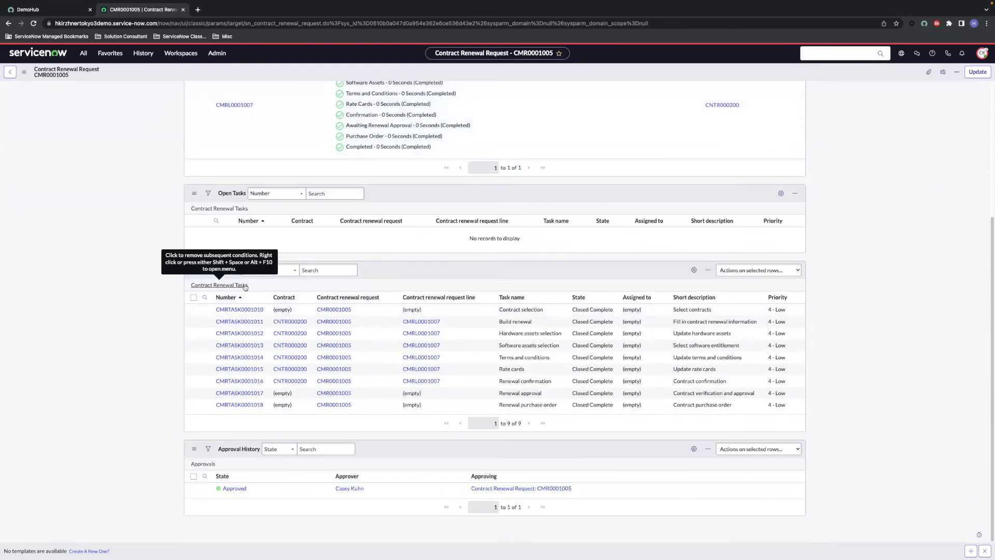
scroll(253, 291, up, 4)
click(423, 107)
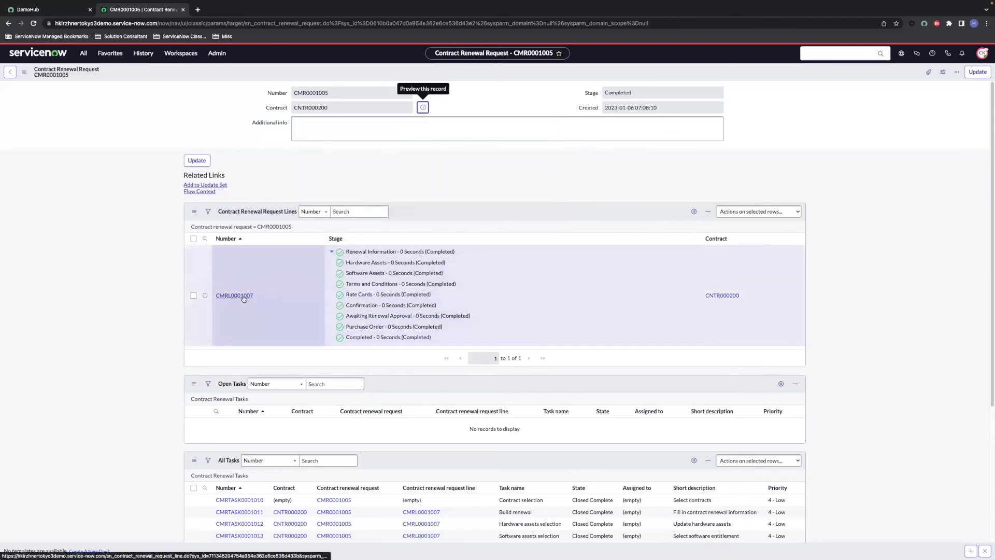
Step: Preview renewal contract CISCO12131 from line CMRL0001007, then advance to the Success Map slide
click(234, 295)
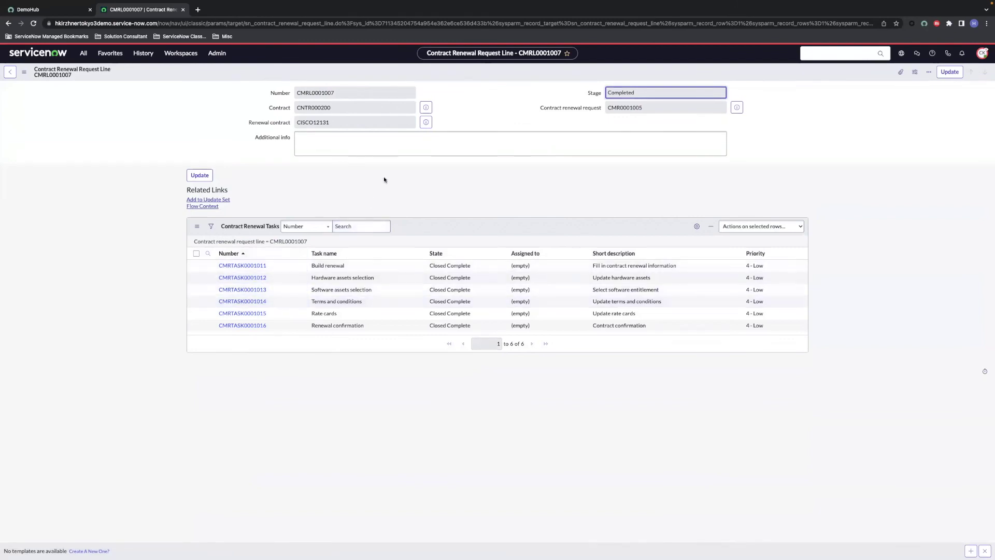
click(426, 122)
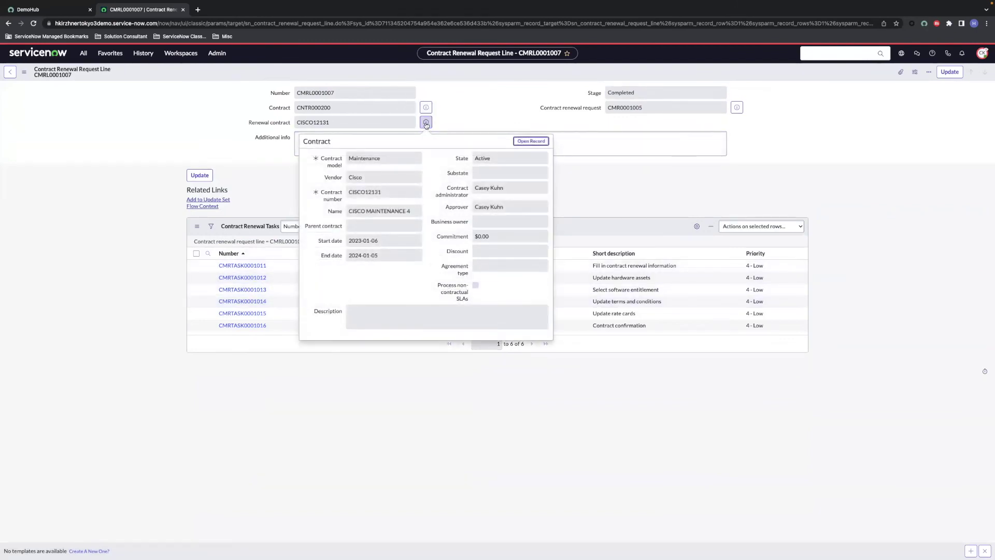
click(426, 125)
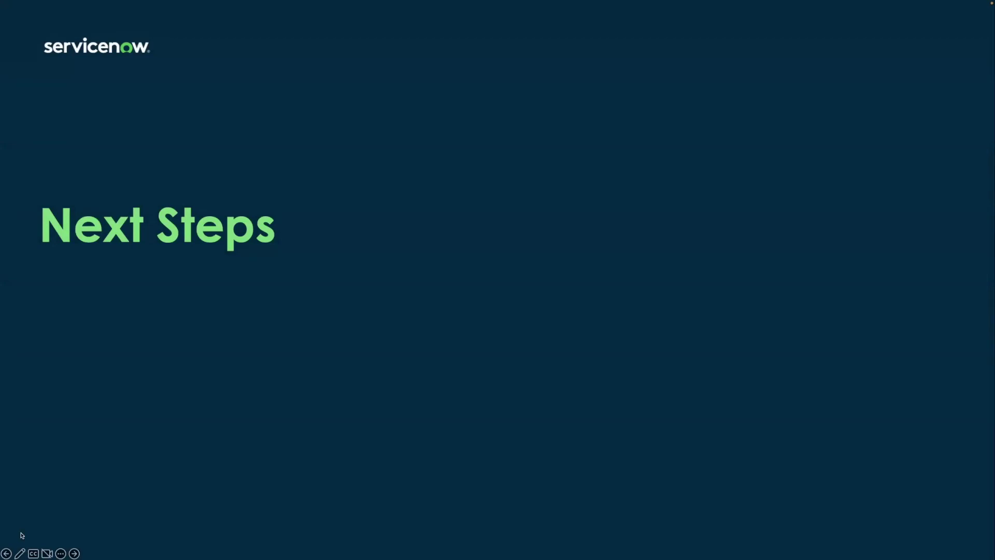
key(Right)
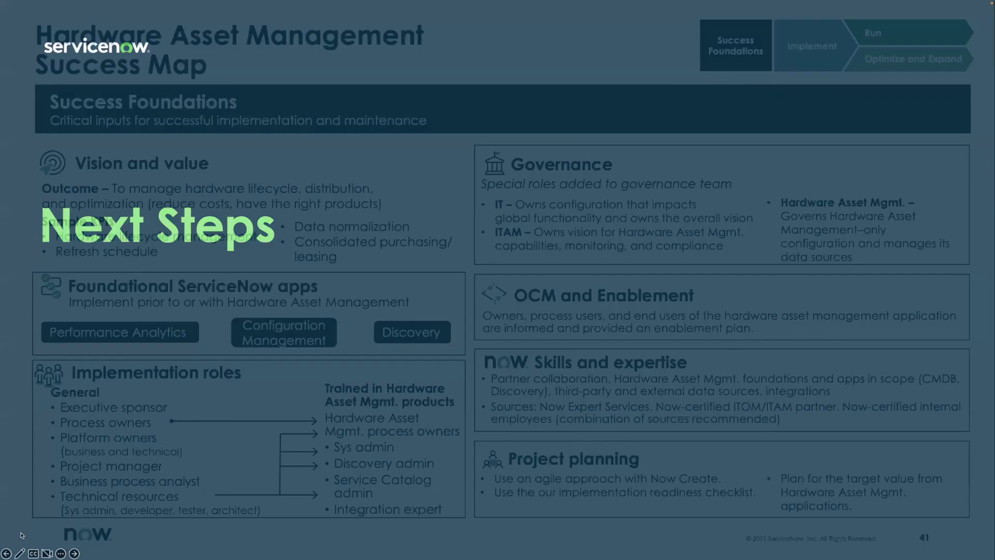